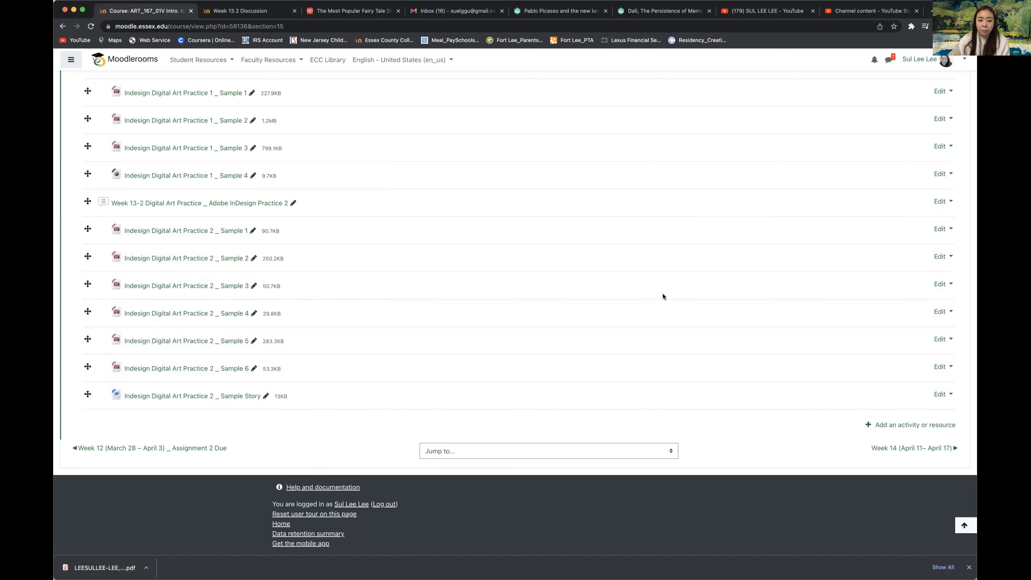
# - Switch to Acrobat and look through the sample Illustration Book PDF from the front cover to the back cover and back again
pyautogui.press('super+Tab')
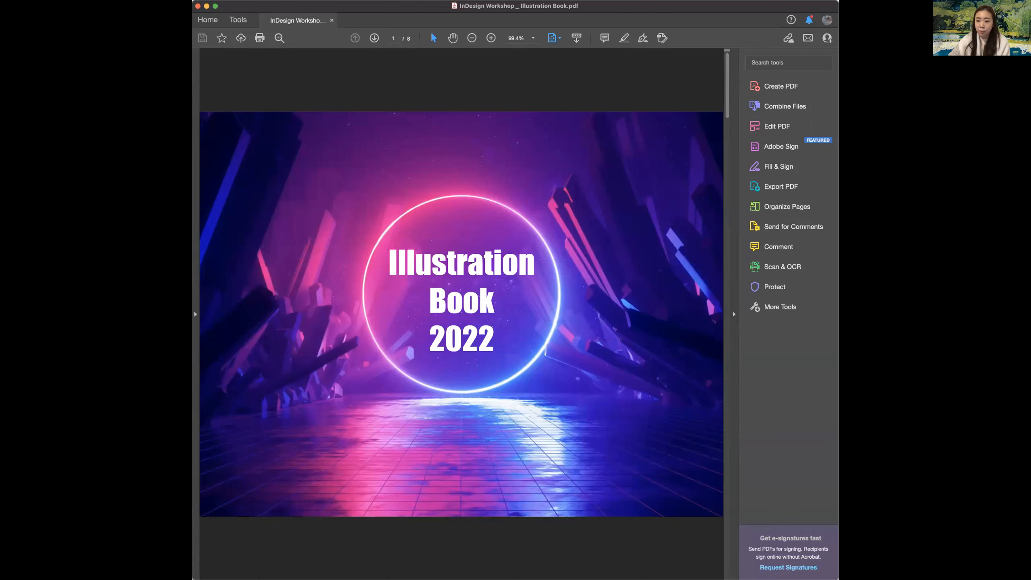
pyautogui.scroll(-1, 526, 79)
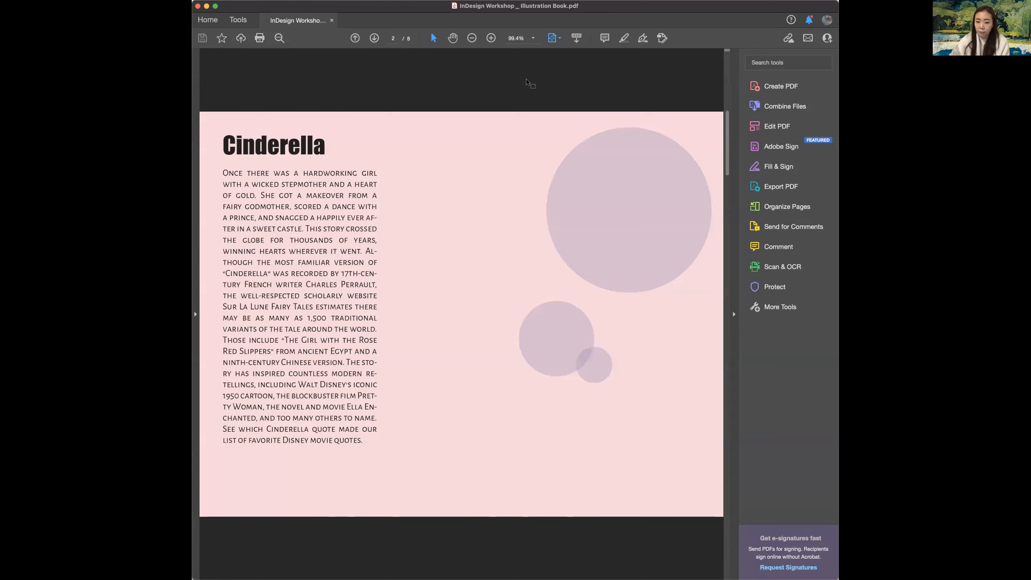
pyautogui.scroll(-1, 526, 79)
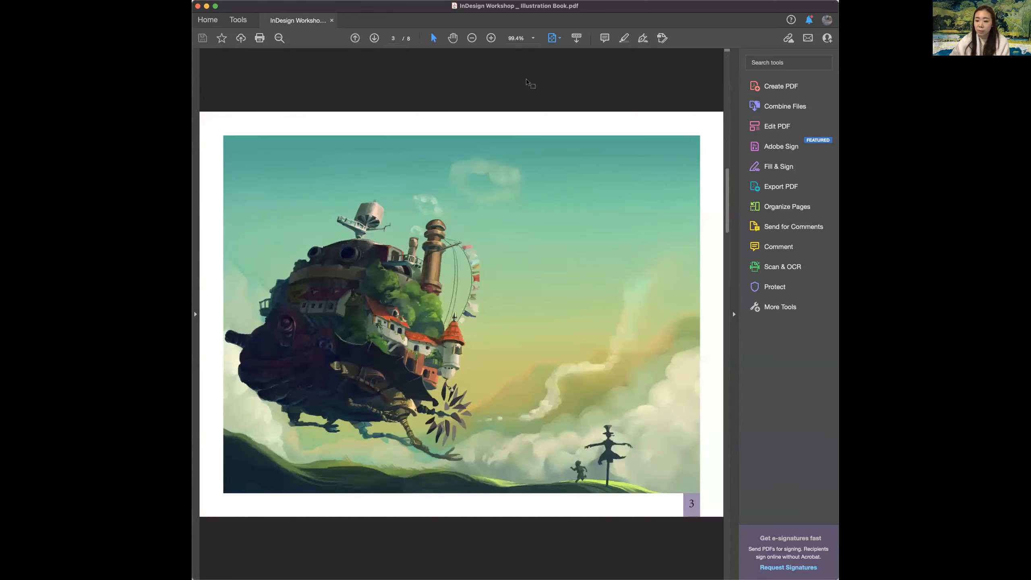
pyautogui.scroll(-1, 527, 79)
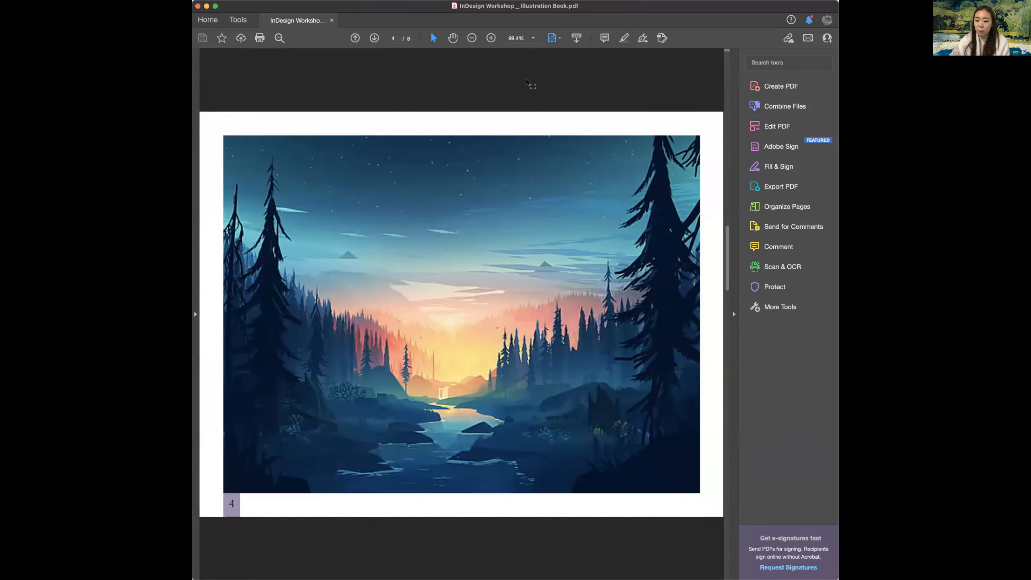
pyautogui.scroll(-1, 526, 82)
pyautogui.scroll(-1, 526, 81)
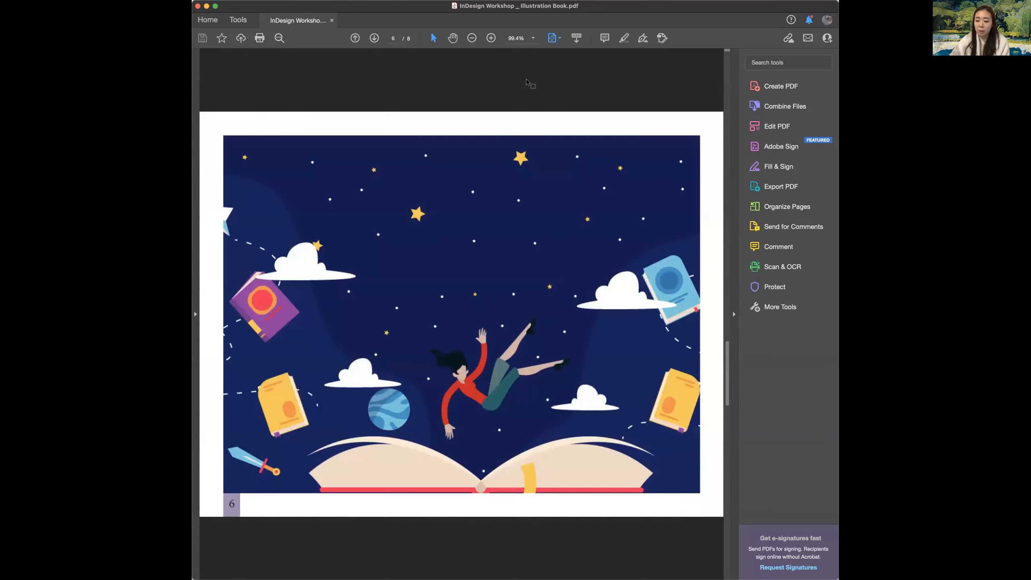
pyautogui.scroll(-1, 526, 82)
pyautogui.scroll(-1, 526, 82)
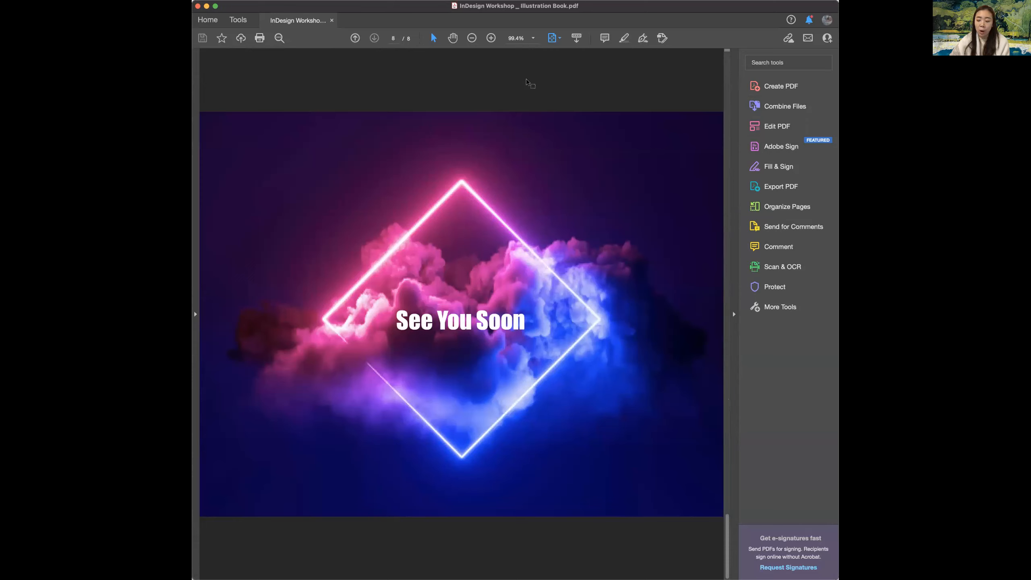
pyautogui.scroll(1, 526, 82)
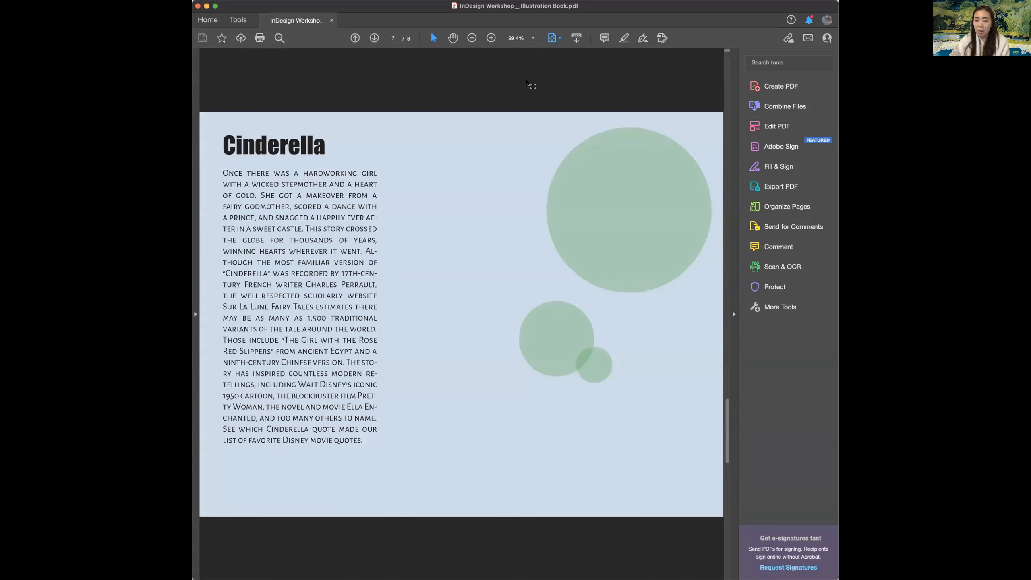
pyautogui.scroll(1, 526, 81)
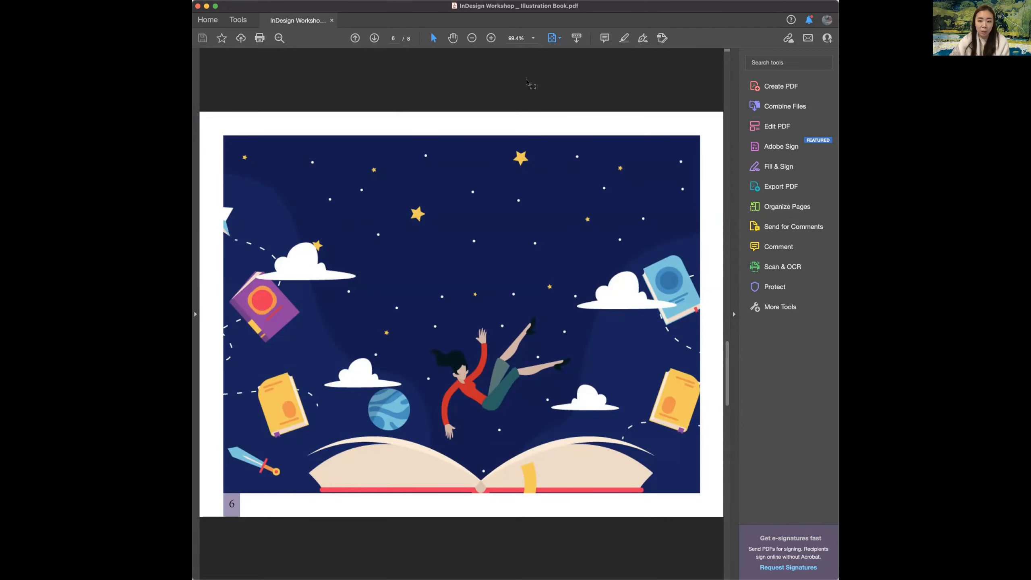
pyautogui.scroll(1, 526, 82)
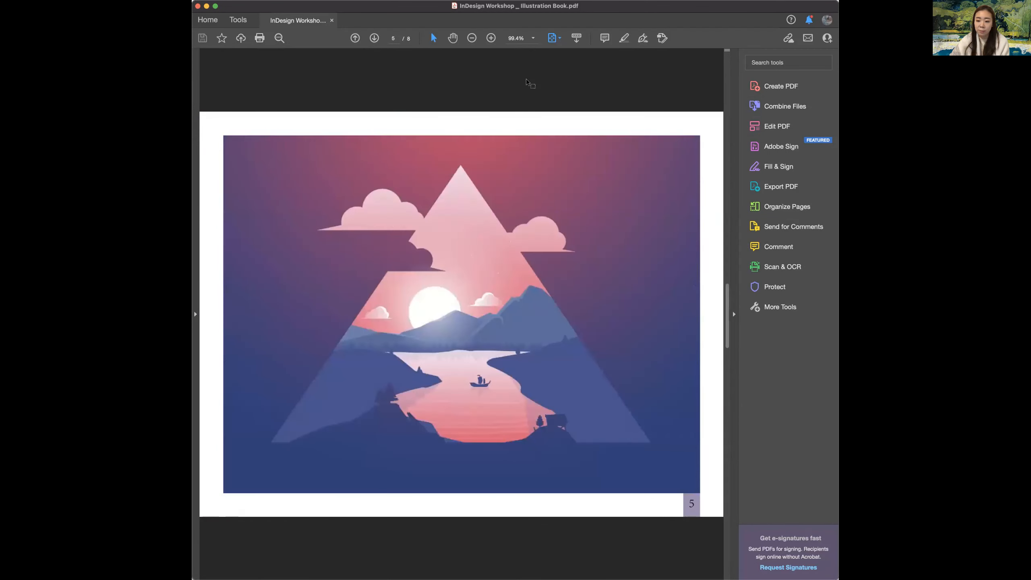
pyautogui.scroll(1, 526, 81)
pyautogui.scroll(1, 526, 81)
pyautogui.scroll(1, 527, 83)
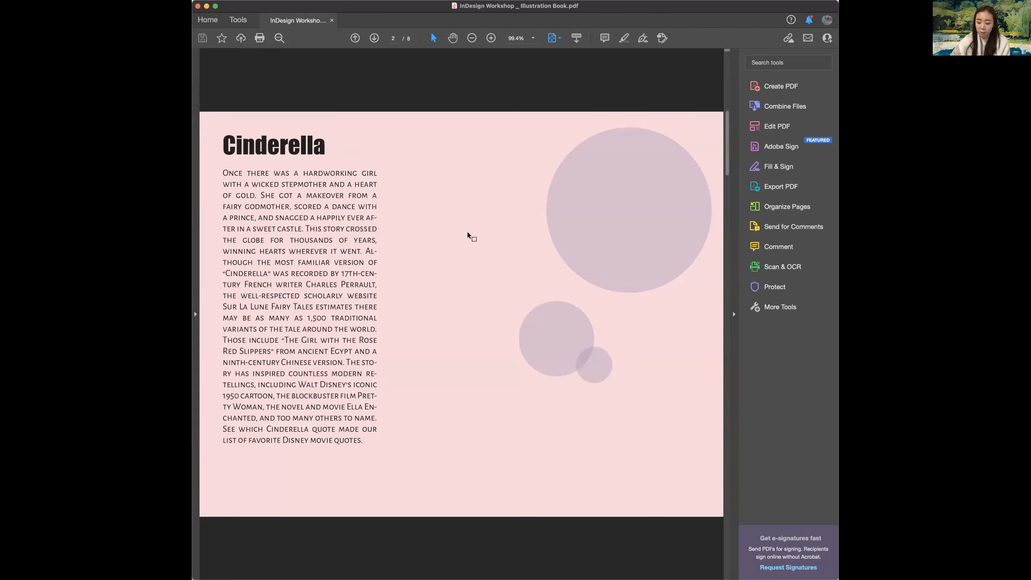
pyautogui.scroll(1, 467, 234)
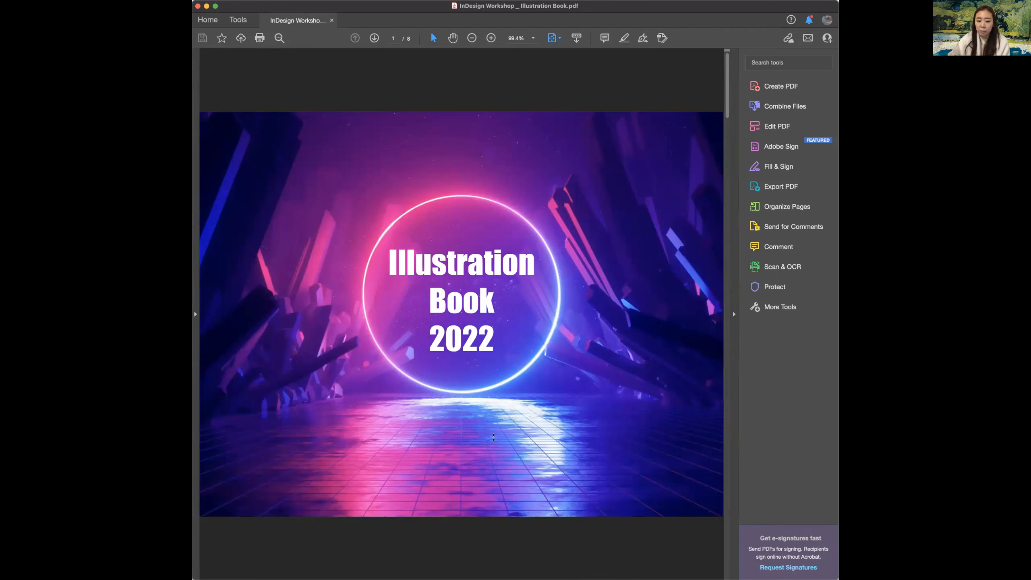
# - Switch to InDesign, start a new file and name it "InDesign Practice 2"
pyautogui.press('super+Tab')
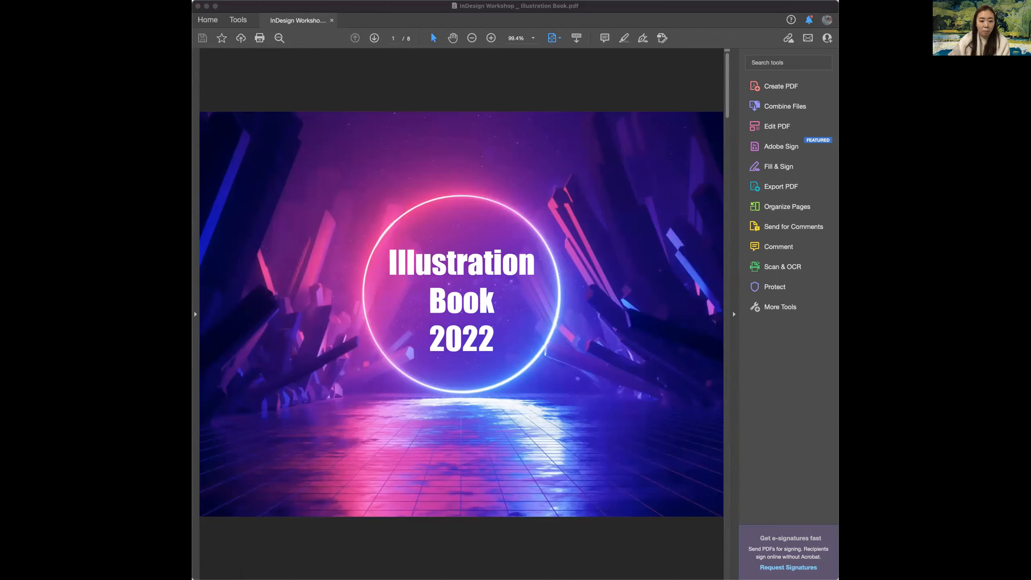
pyautogui.press('super+Tab')
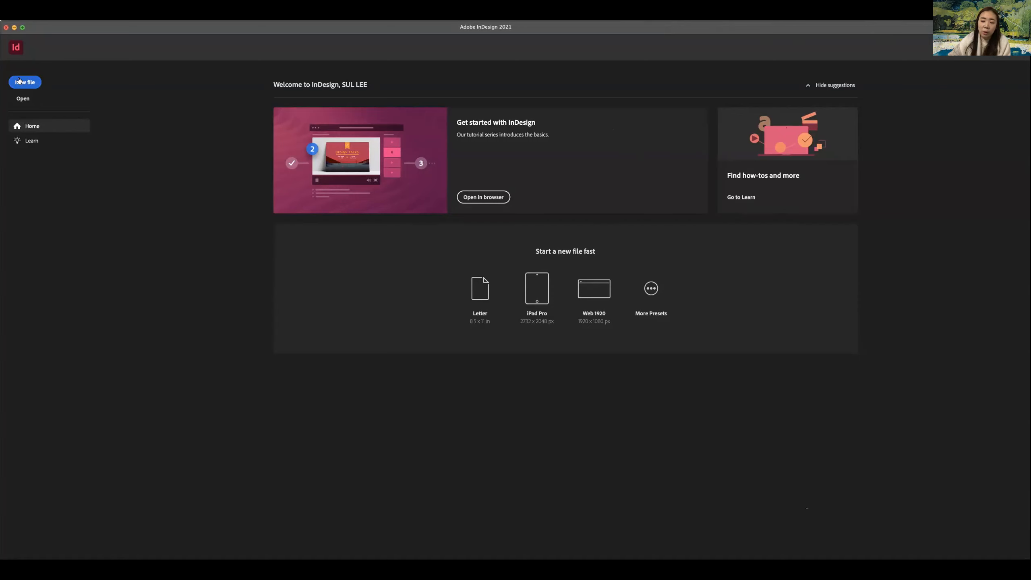
pyautogui.click(26, 87)
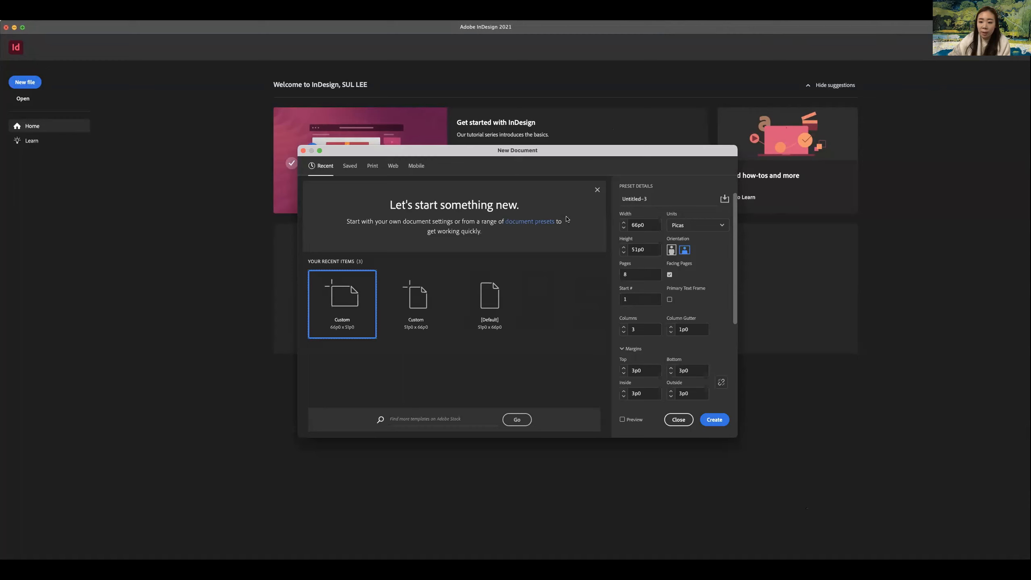
pyautogui.tripleClick(654, 198)
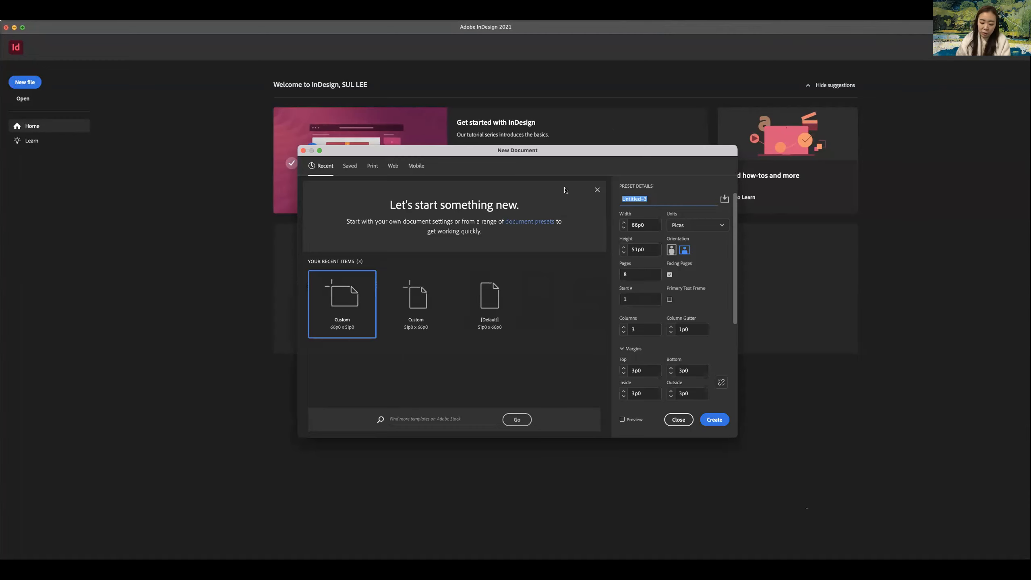
pyautogui.write('Inde')
pyautogui.press('BackSpace')
pyautogui.write('Design Prac')
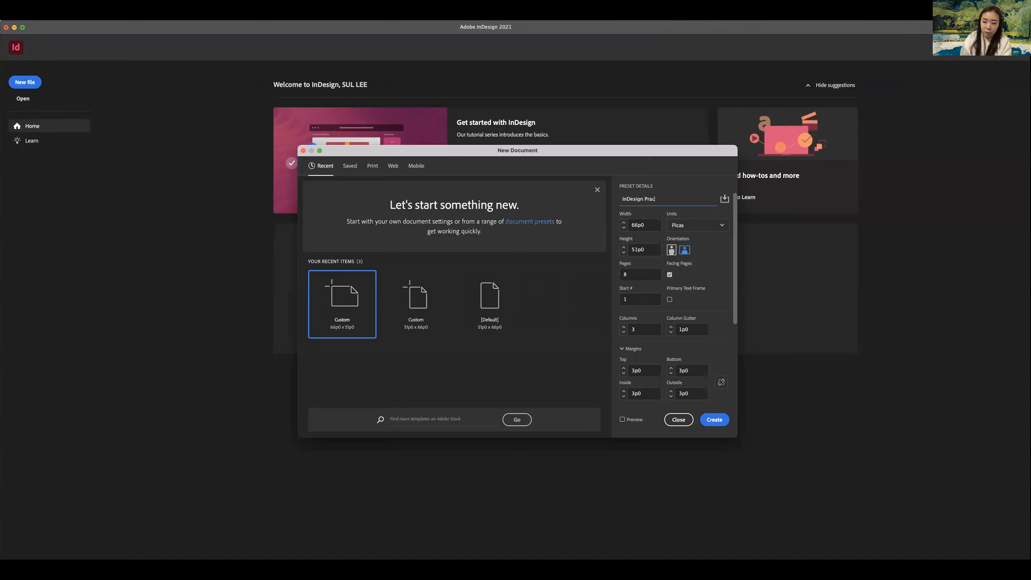
pyautogui.write('tice 2')
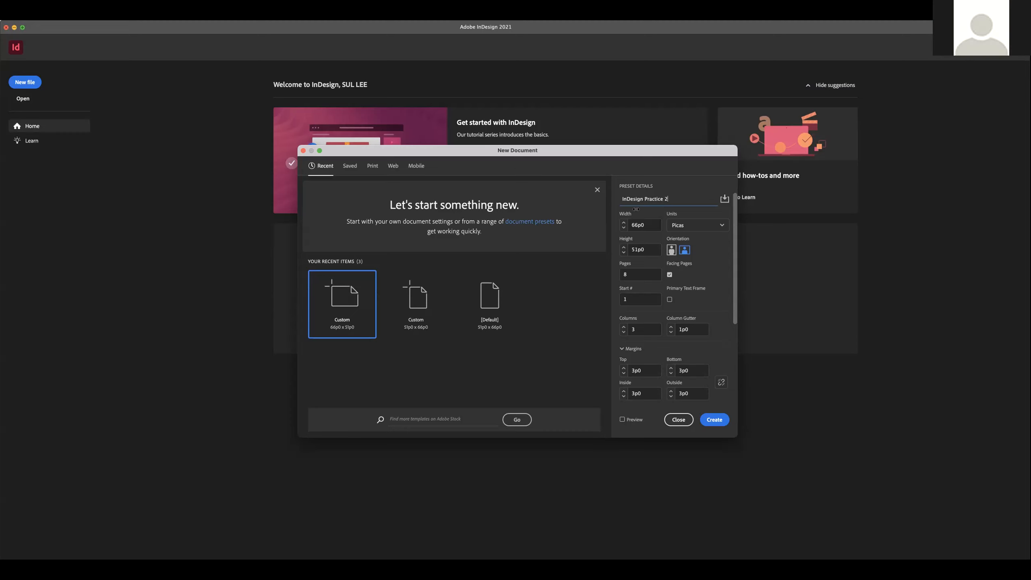
# - Base the new document on the Letter print preset, with units in inches and landscape orientation
pyautogui.click(692, 226)
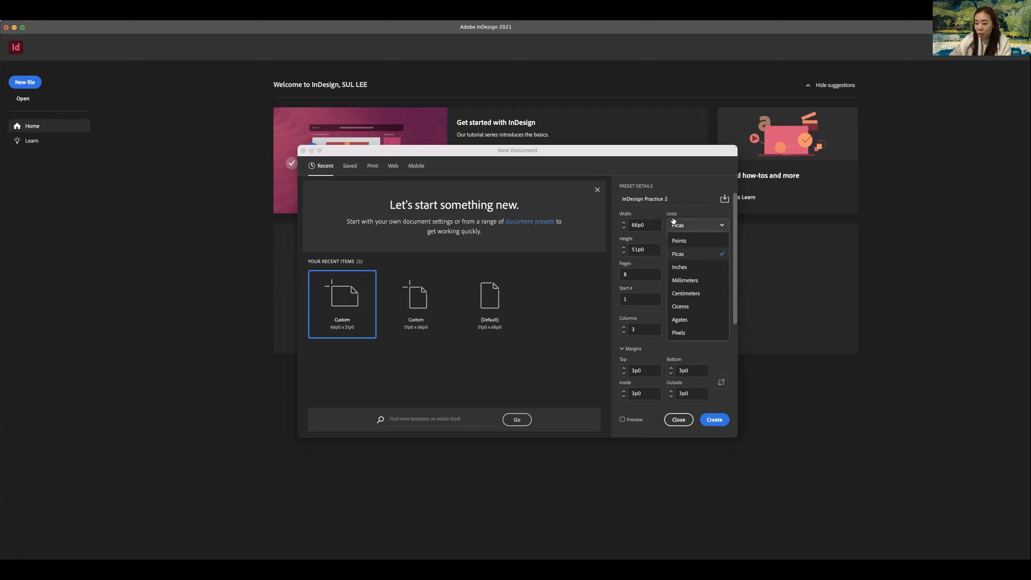
pyautogui.click(681, 267)
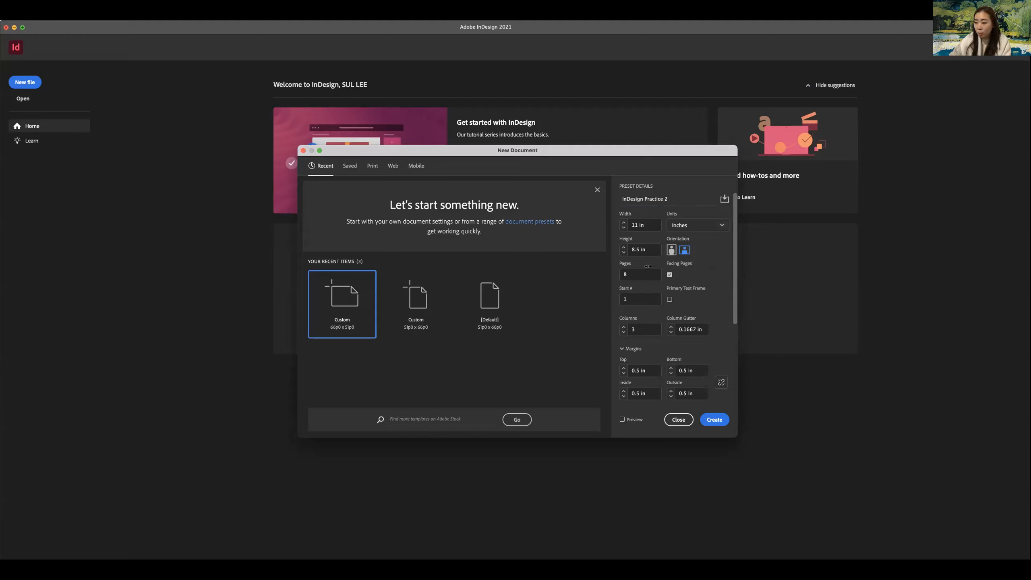
pyautogui.click(373, 167)
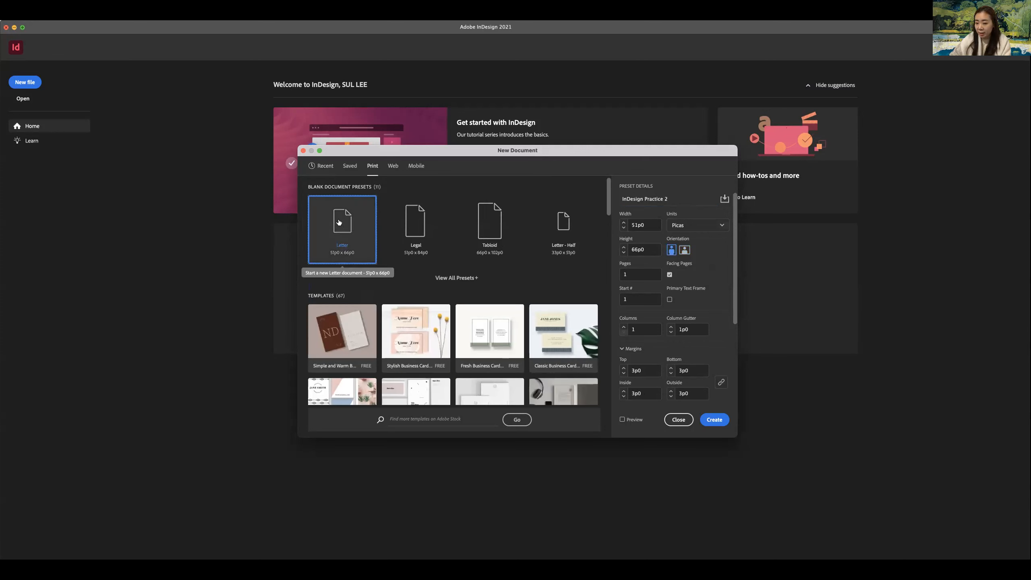
pyautogui.click(682, 226)
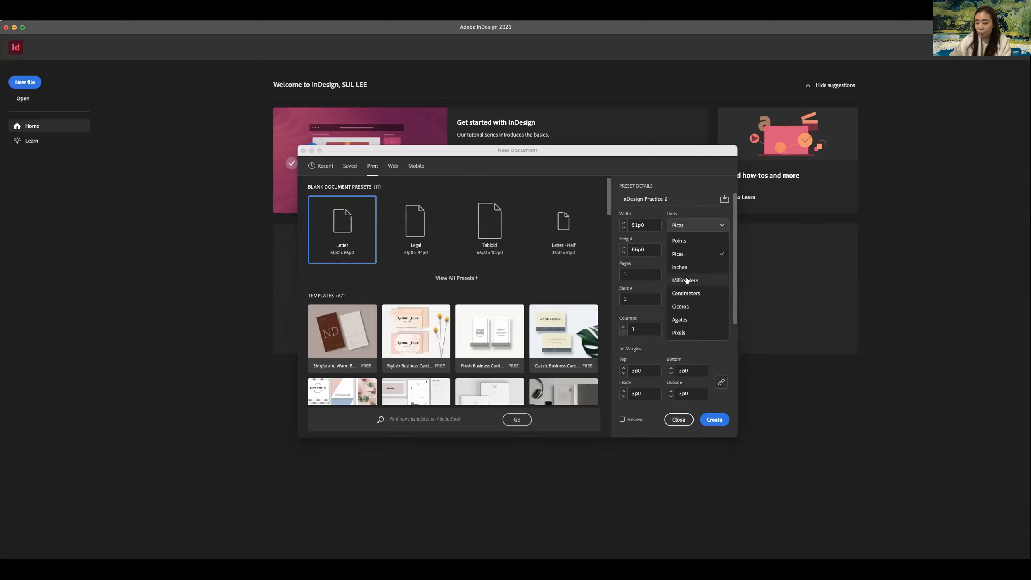
pyautogui.click(680, 267)
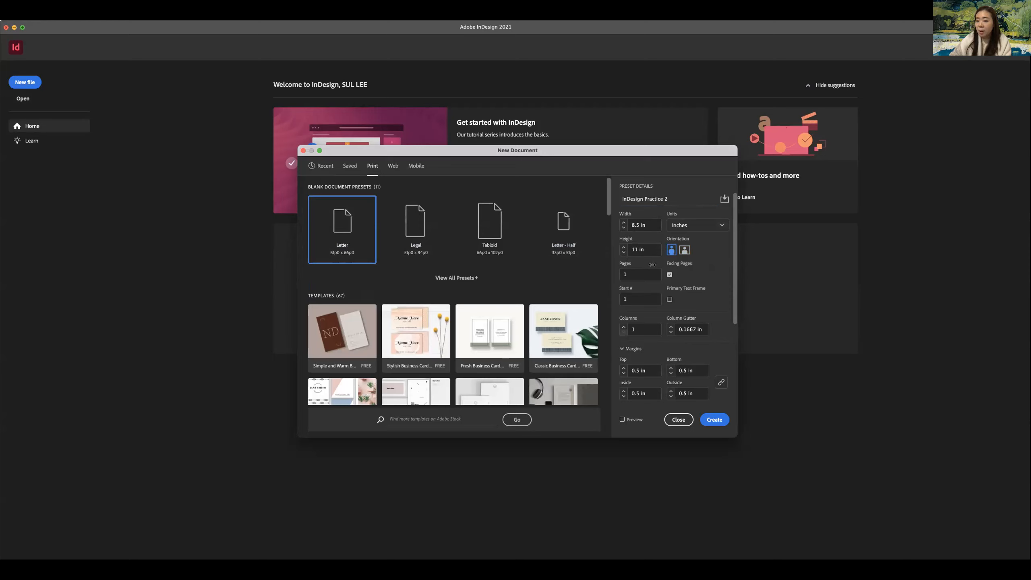
pyautogui.click(685, 251)
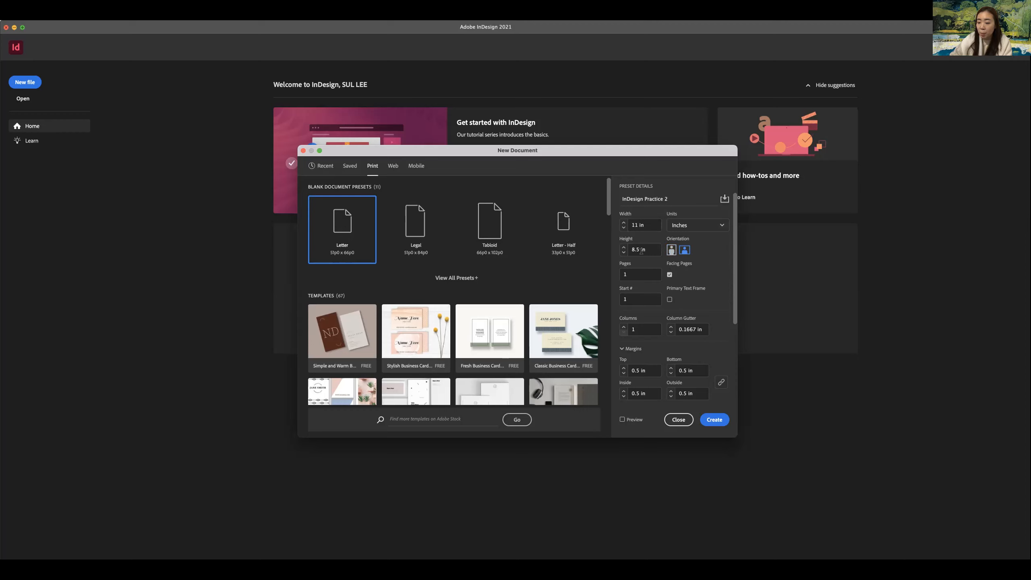
# - Set the new document's page count to 8, keeping facing pages on
pyautogui.scroll(-5, 652, 304)
pyautogui.scroll(5, 653, 308)
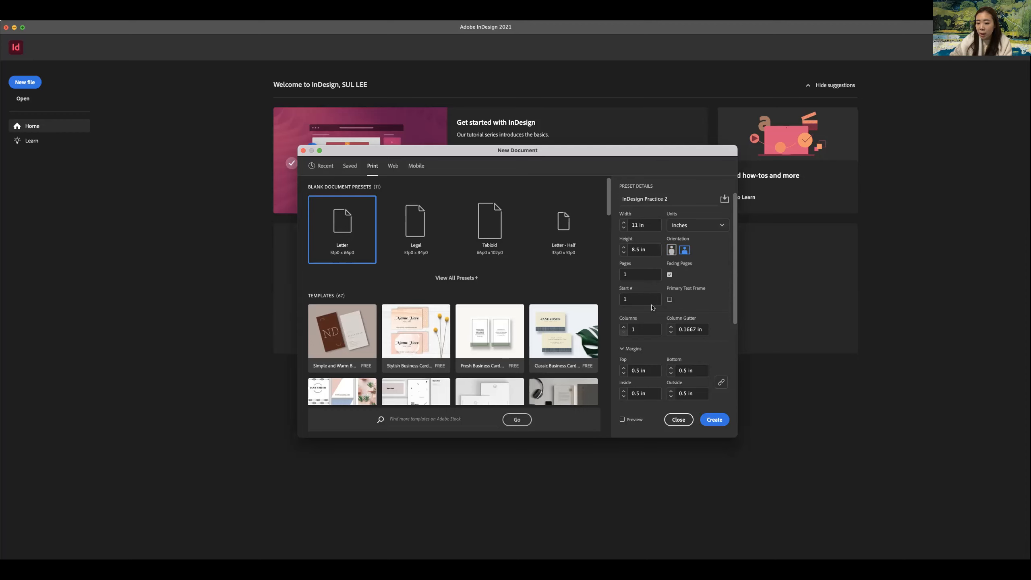
pyautogui.doubleClick(622, 275)
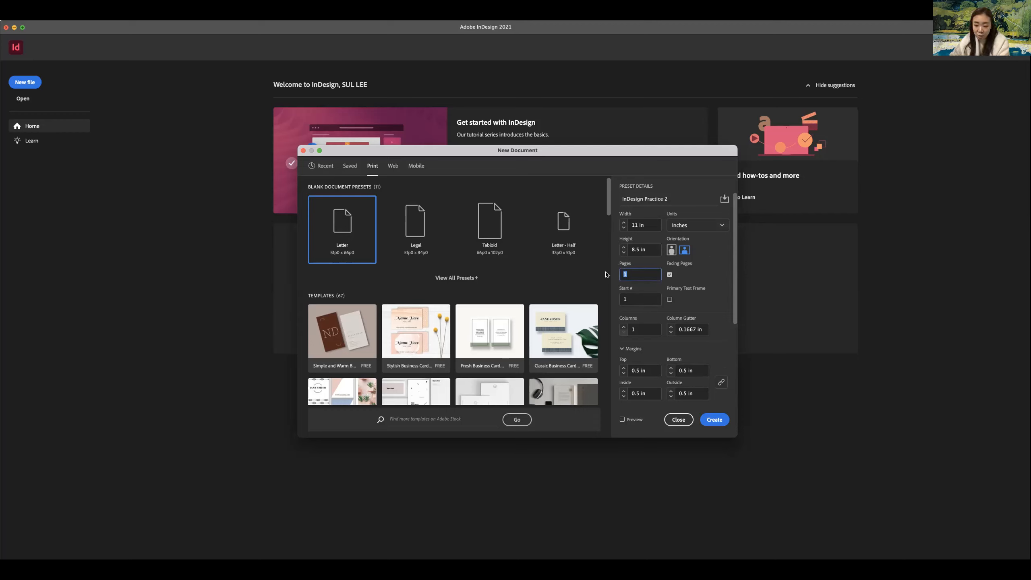
pyautogui.write('8')
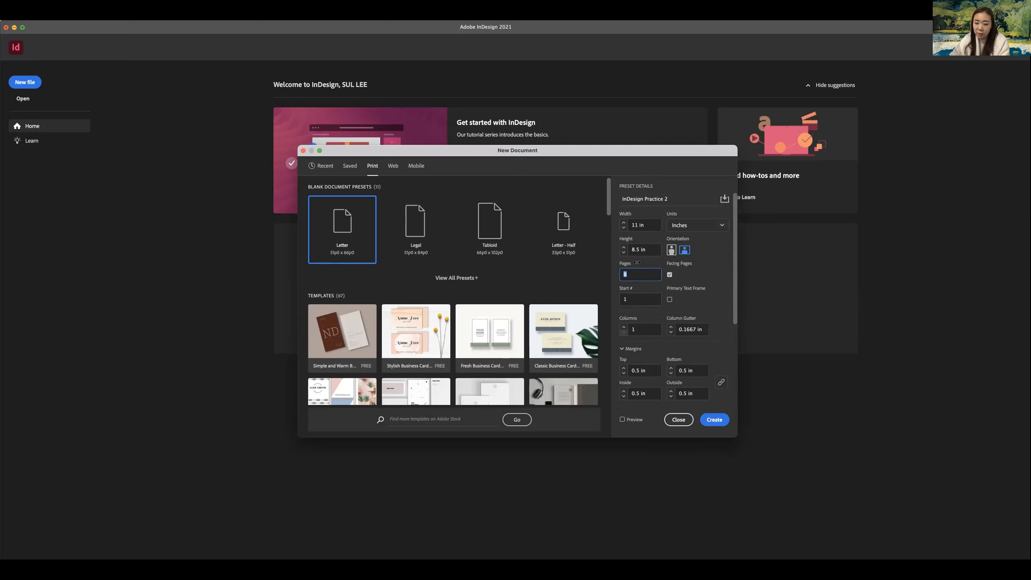
pyautogui.click(691, 280)
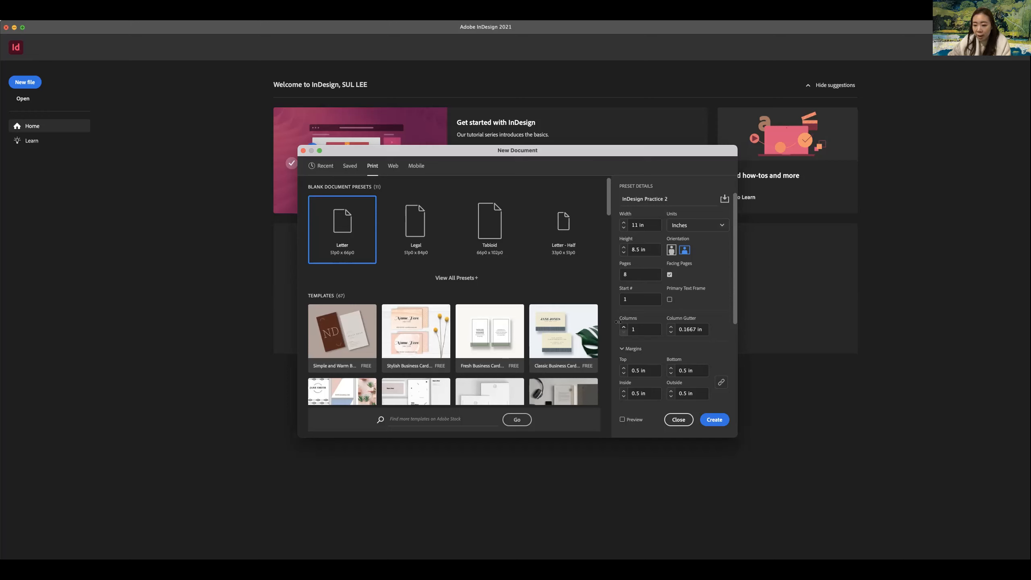
# - Set the number of columns to 3 and create the document
pyautogui.doubleClick(642, 329)
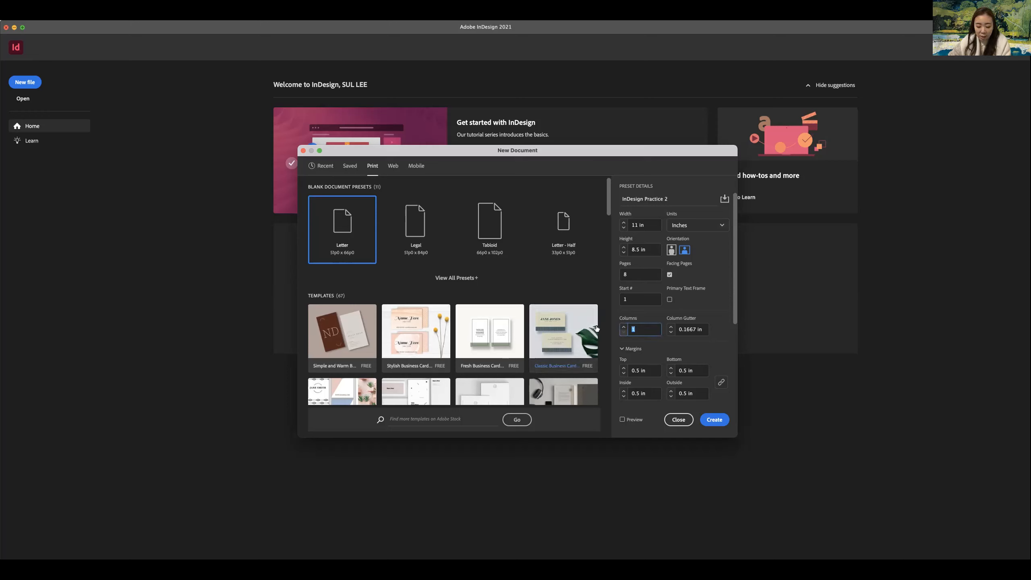
pyautogui.write('3')
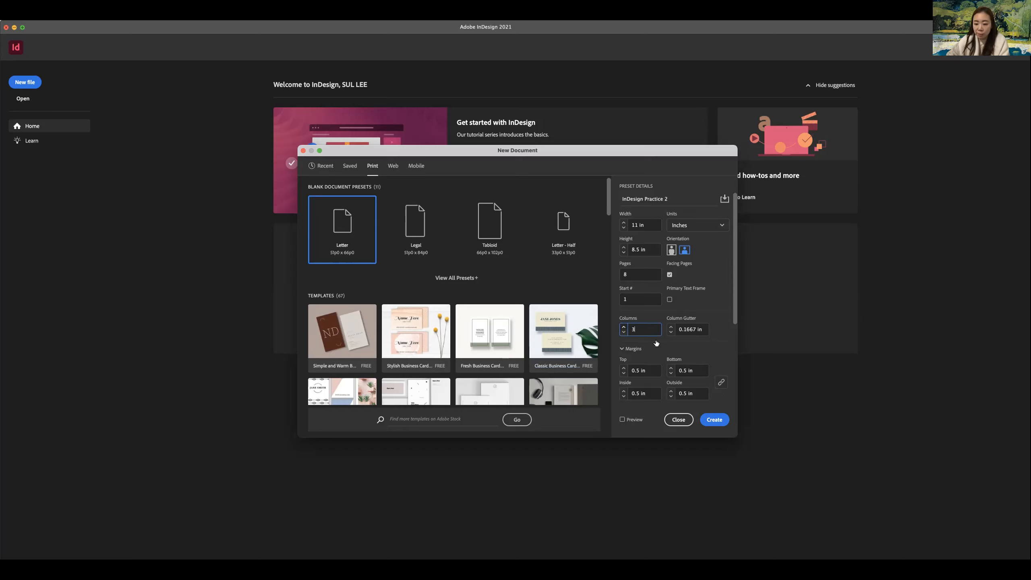
pyautogui.scroll(-3, 685, 352)
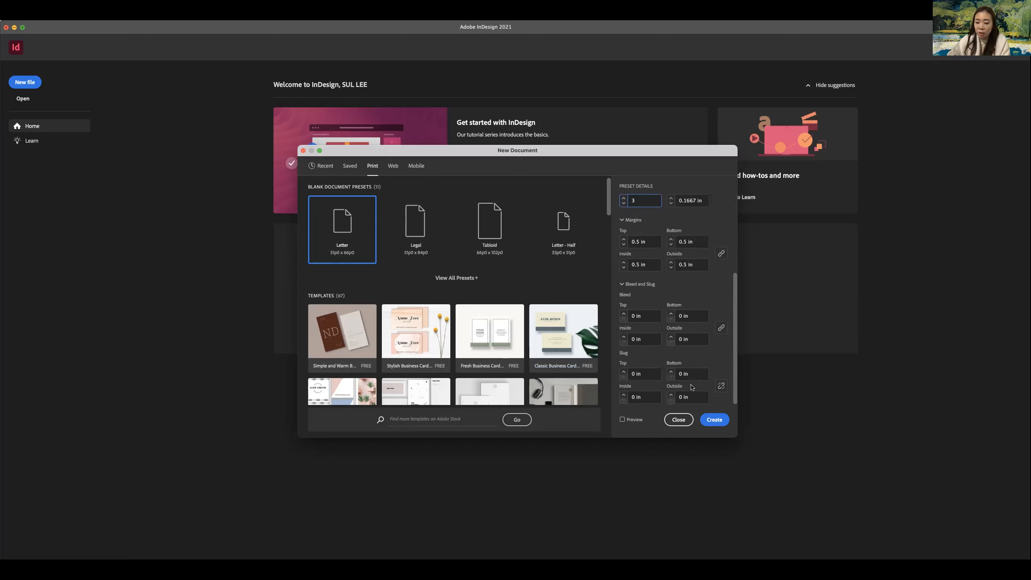
pyautogui.scroll(3, 675, 344)
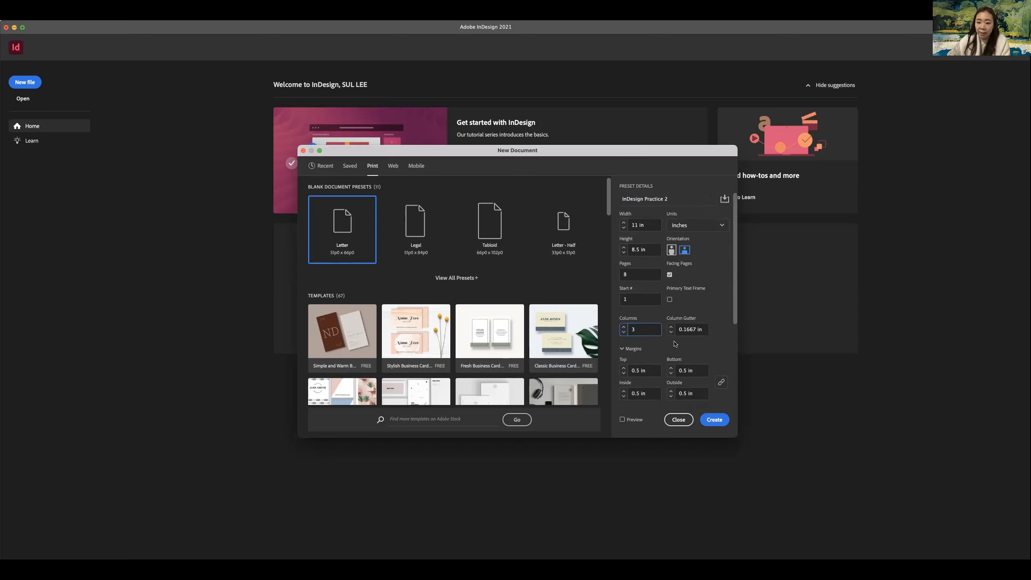
pyautogui.click(716, 420)
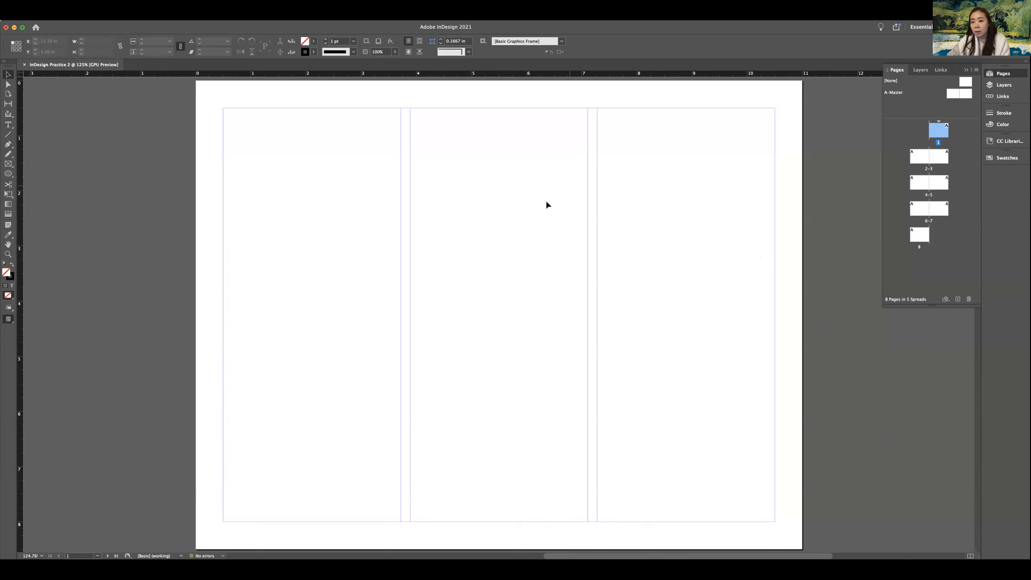
# - Zoom out from page 1 to view all the spreads of the new document together
pyautogui.click(7, 254)
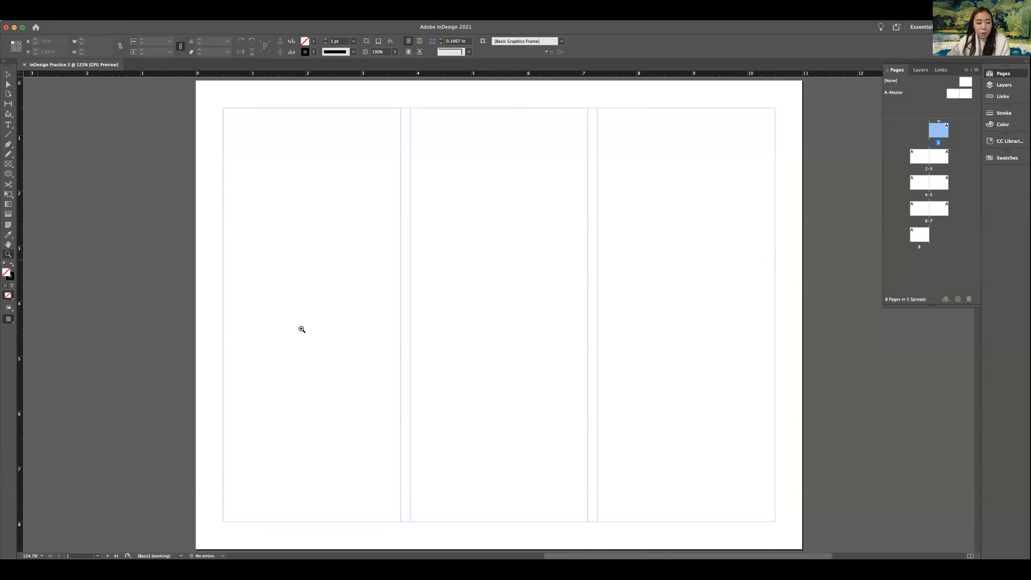
pyautogui.keyDown('alt'); pyautogui.click(384, 330); pyautogui.keyUp('alt')
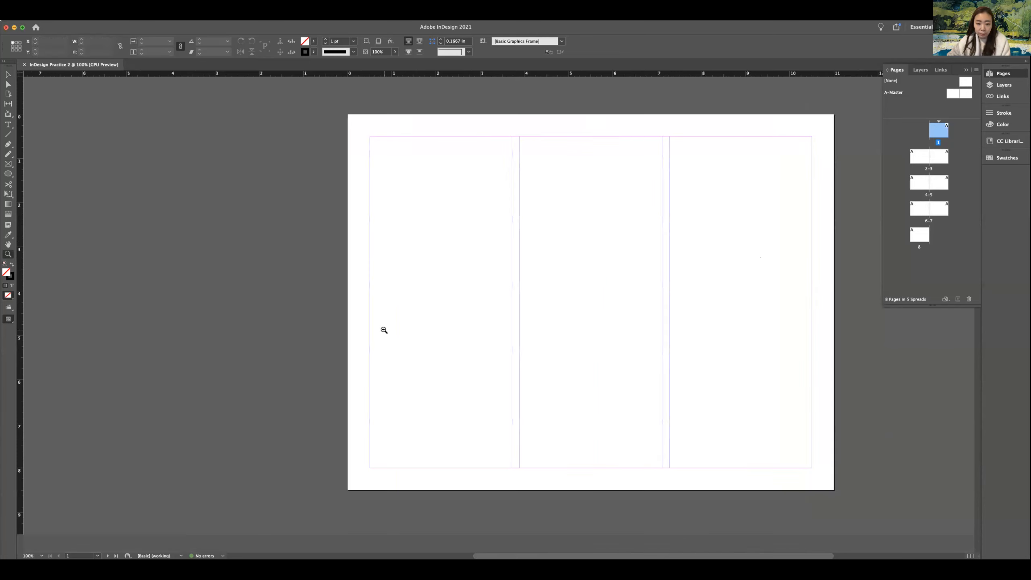
pyautogui.keyDown('alt'); pyautogui.click(488, 352); pyautogui.keyUp('alt')
pyautogui.keyDown('alt'); pyautogui.click(488, 353); pyautogui.keyUp('alt')
pyautogui.keyDown('alt'); pyautogui.click(488, 357); pyautogui.keyUp('alt')
pyautogui.keyDown('alt'); pyautogui.click(488, 358); pyautogui.keyUp('alt')
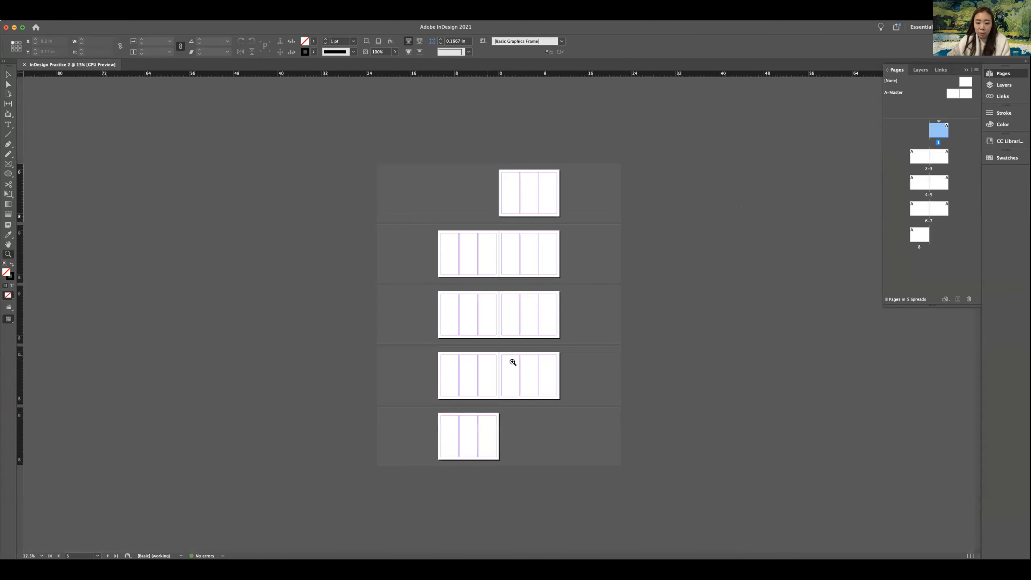
# - Look through all the spreads of the new document at closer range, from page 1 to page 8
pyautogui.click(513, 360)
pyautogui.scroll(2, 495, 345)
pyautogui.scroll(3, 496, 345)
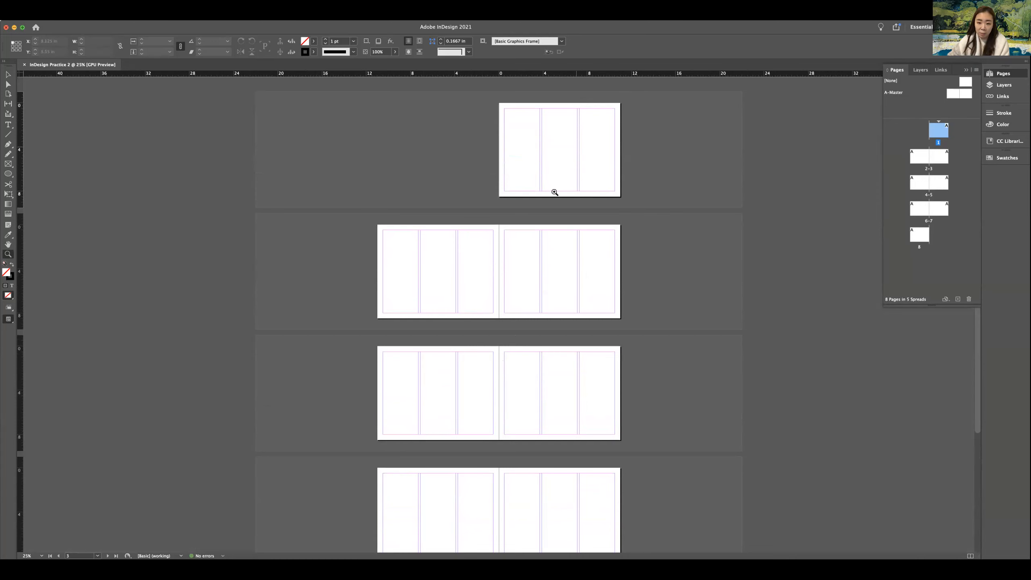
pyautogui.scroll(-2, 554, 191)
pyautogui.scroll(-2, 555, 192)
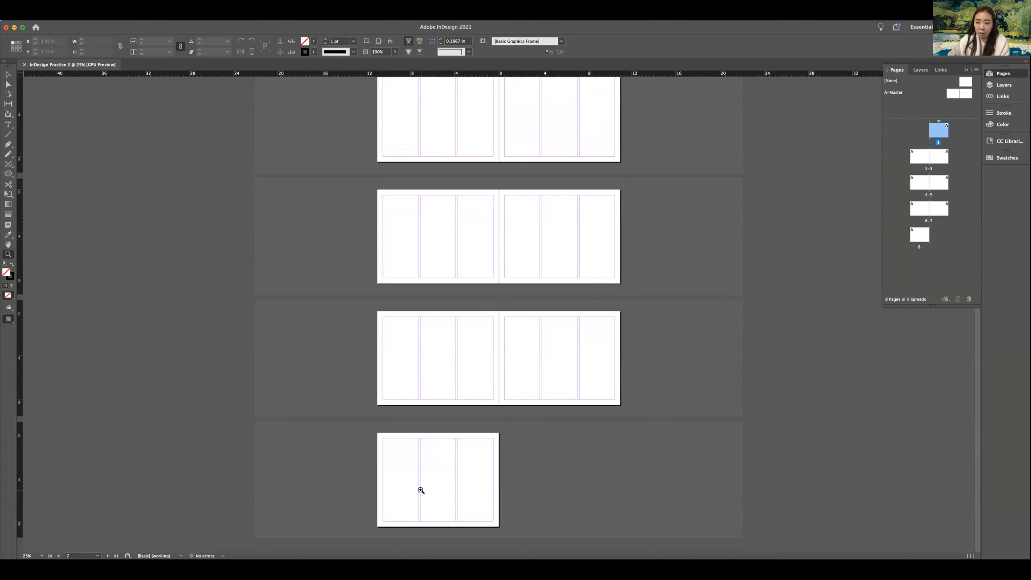
pyautogui.scroll(1, 421, 490)
pyautogui.scroll(1, 421, 491)
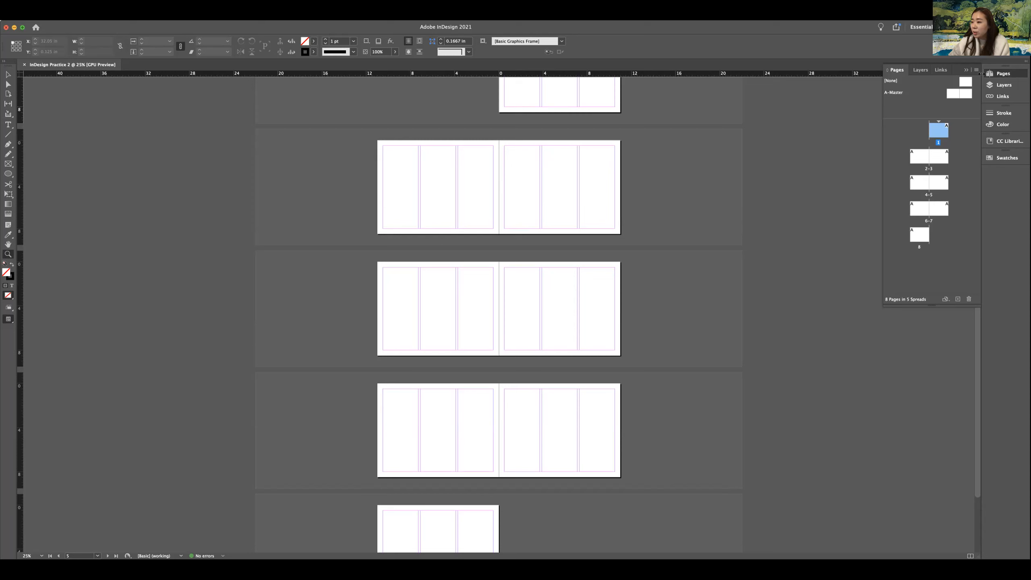
pyautogui.click(1000, 73)
pyautogui.click(1001, 74)
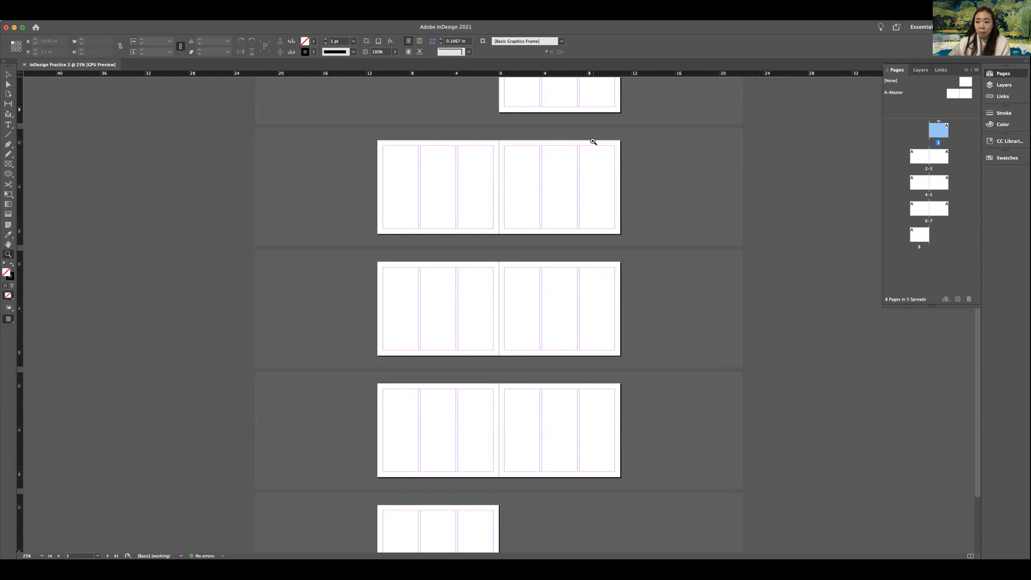
pyautogui.scroll(4, 585, 188)
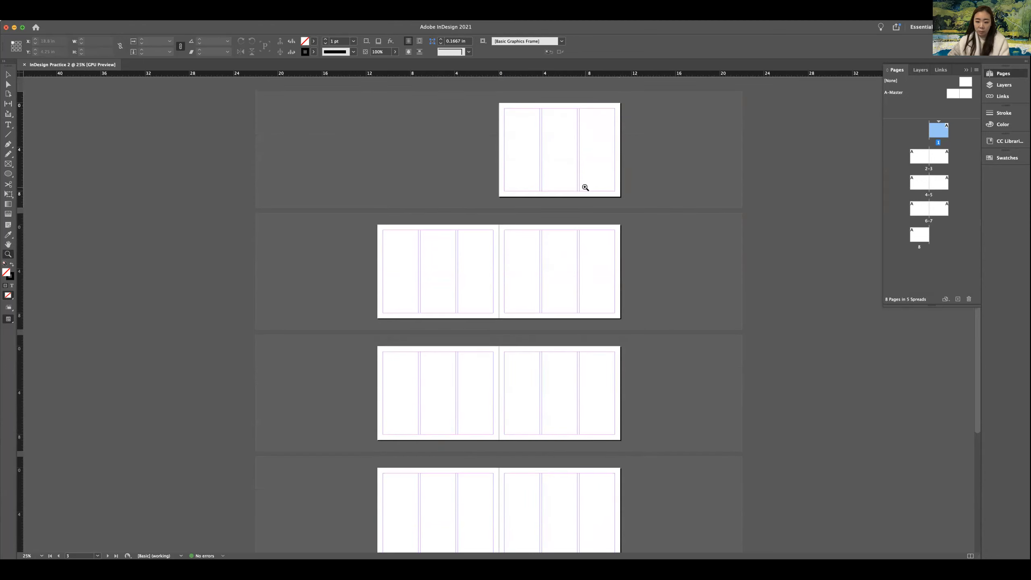
pyautogui.scroll(-3, 585, 188)
pyautogui.scroll(3, 585, 187)
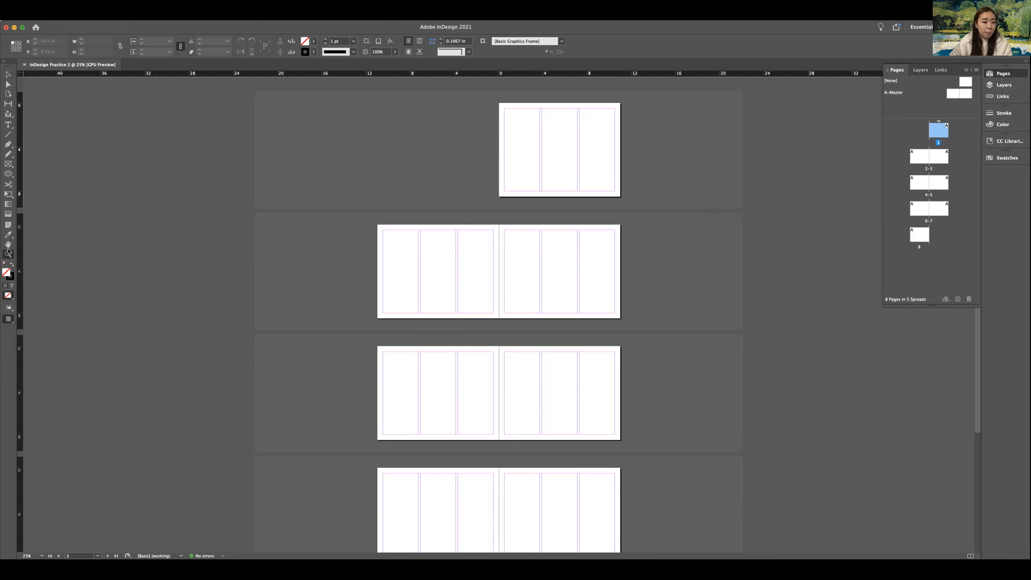
pyautogui.click(930, 117)
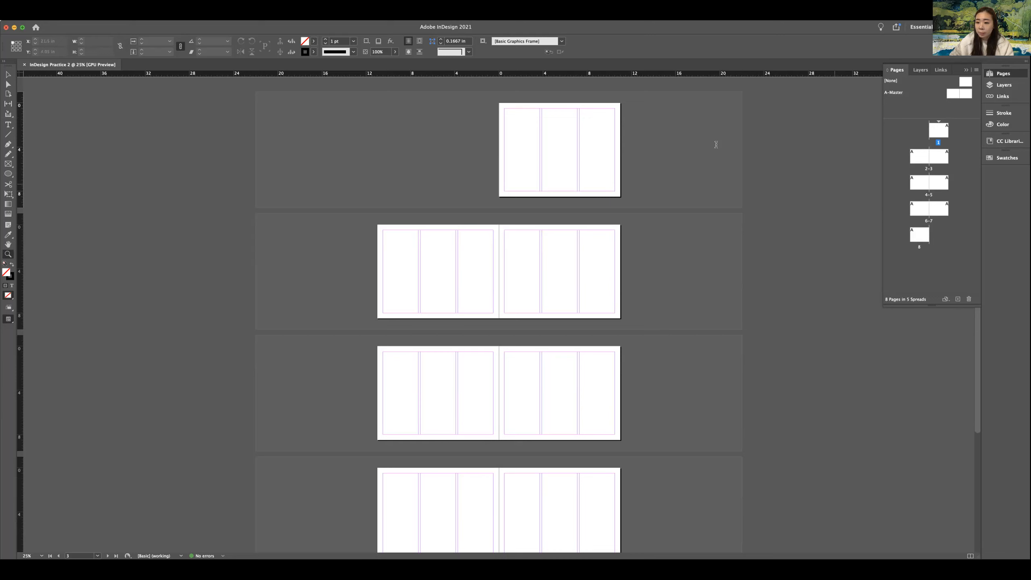
# - Display the document's swatches and start a new color swatch, keeping its dialog clear of the swatch list
pyautogui.click(1008, 159)
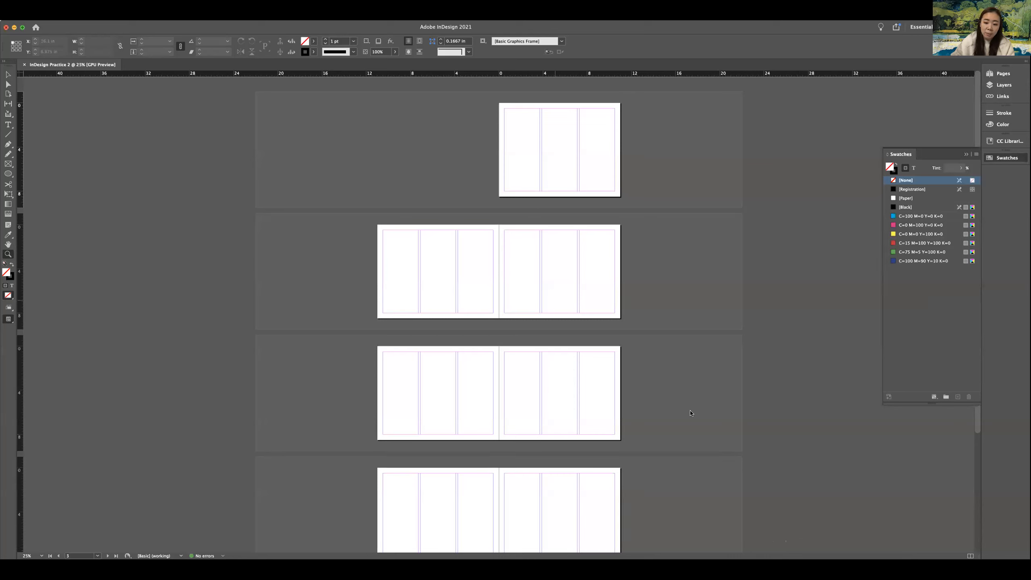
pyautogui.press('super+Tab')
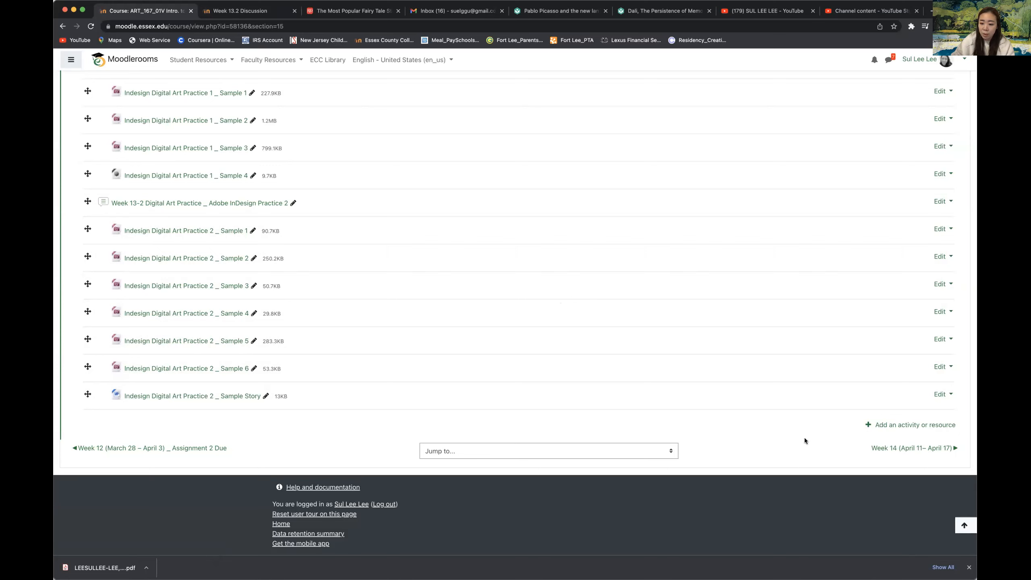
pyautogui.press('super+Tab')
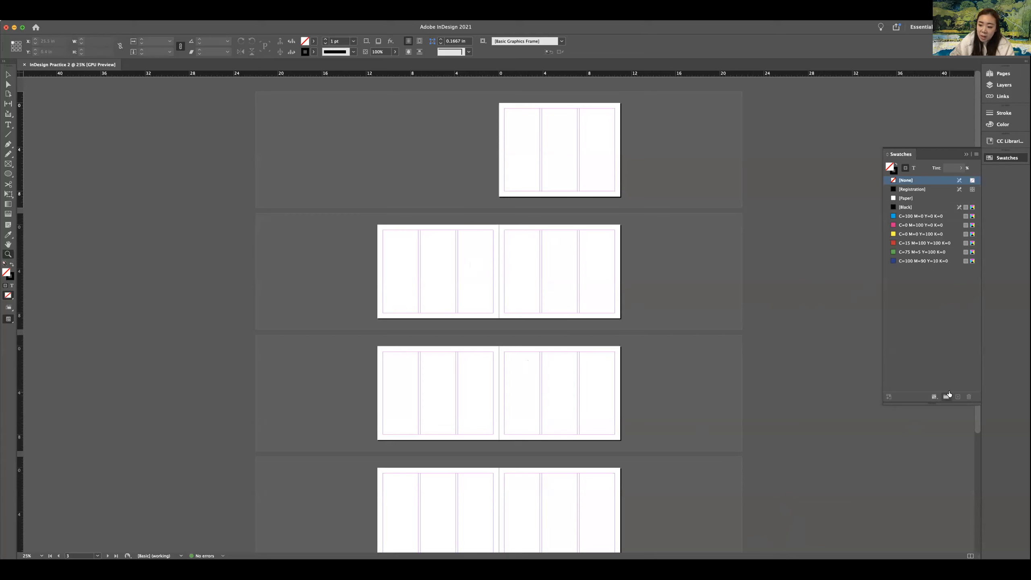
pyautogui.click(977, 155)
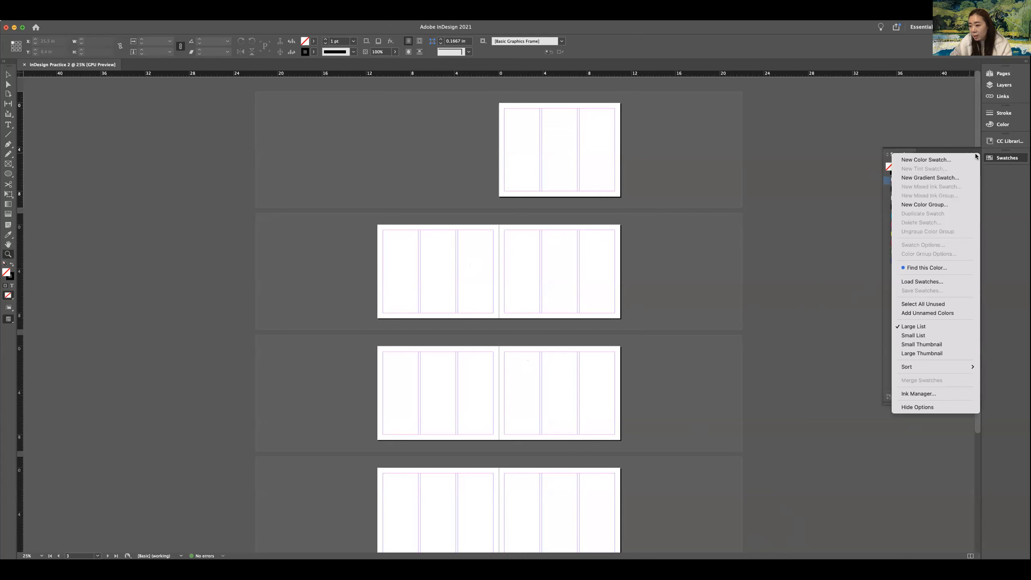
pyautogui.click(934, 161)
pyautogui.moveTo(572, 220); pyautogui.dragTo(781, 149)
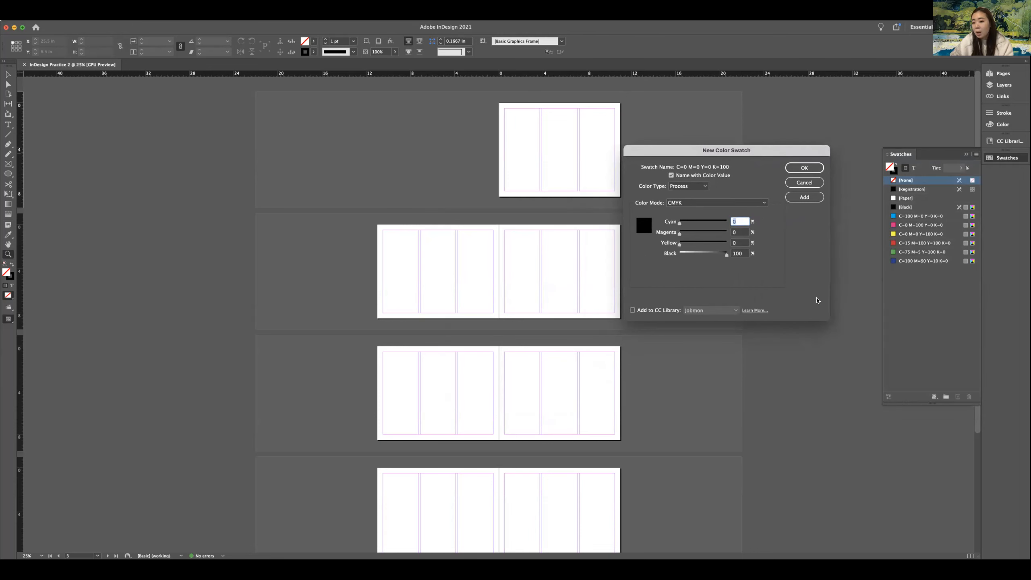
# - Try the process mixes C=33 M=43 Y=69 K=56 and C=67 M=22 Y=34 K=24 for the new swatch
pyautogui.moveTo(679, 221); pyautogui.dragTo(712, 245)
pyautogui.click(706, 256)
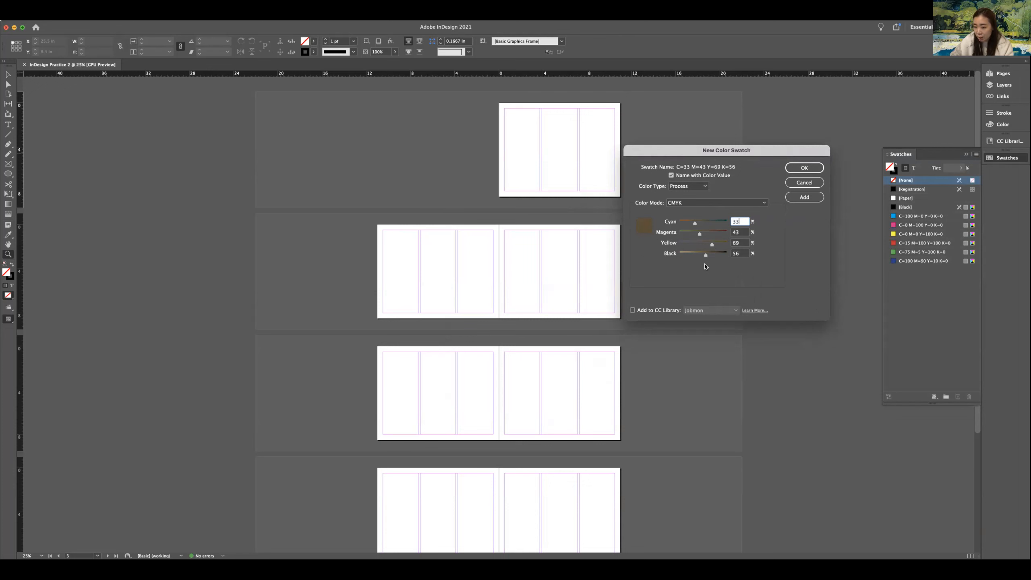
pyautogui.click(726, 203)
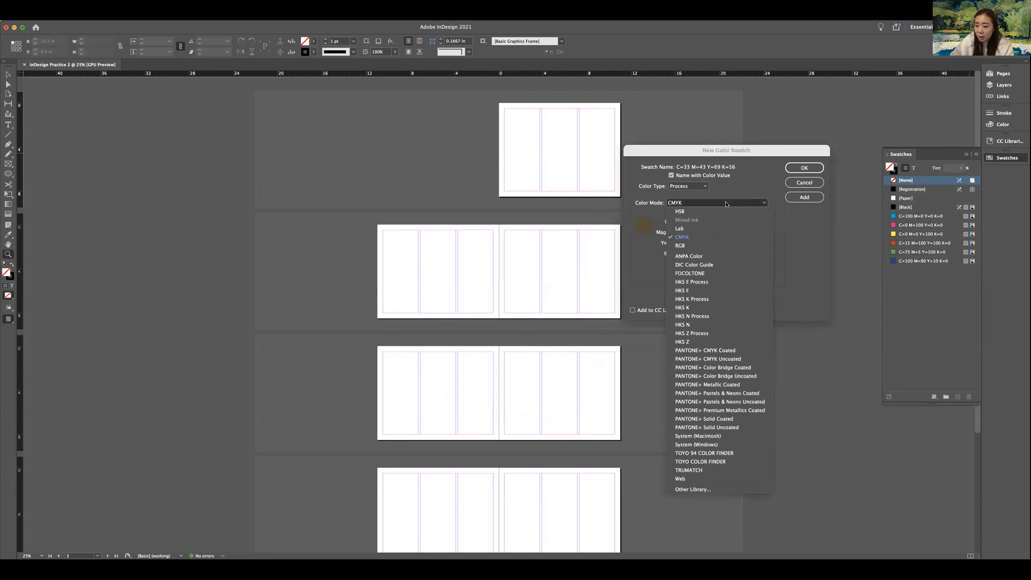
pyautogui.click(739, 204)
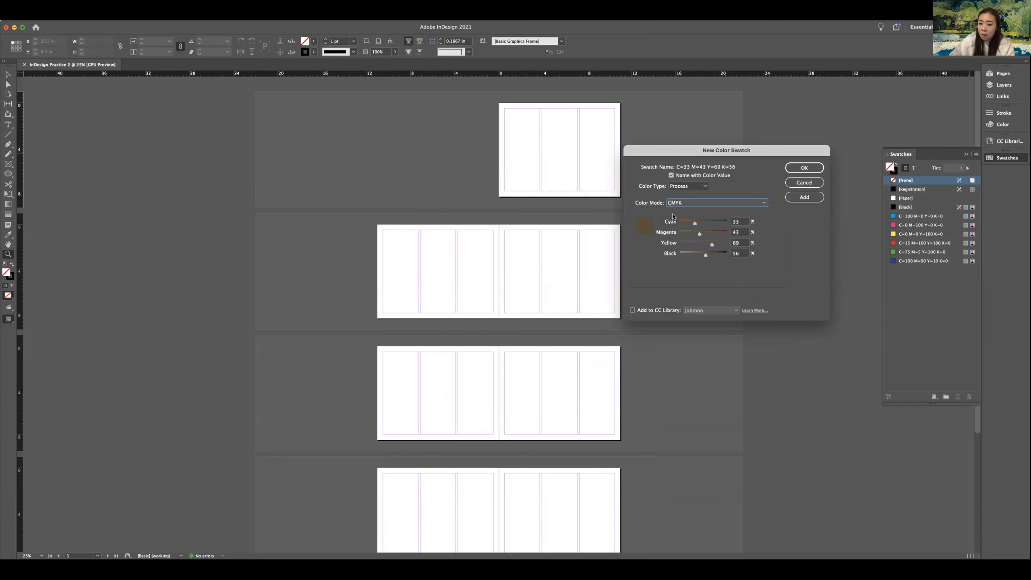
pyautogui.moveTo(694, 224); pyautogui.dragTo(690, 256)
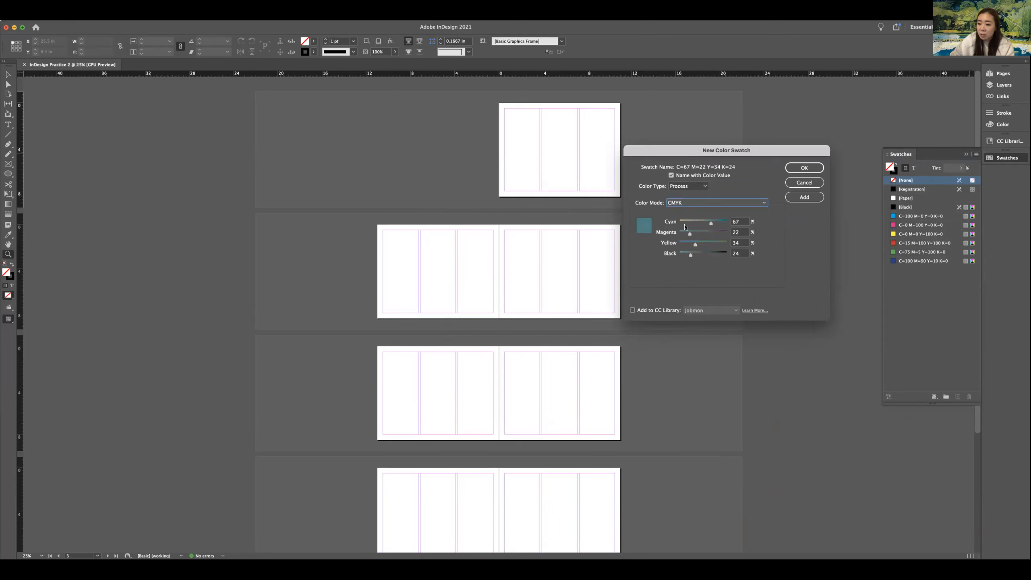
# - Mix a CMYK process color of C=74 M=32 Y=20 K=39 and add it to the swatches
pyautogui.moveTo(711, 224); pyautogui.dragTo(698, 256)
pyautogui.click(695, 244)
pyautogui.click(806, 197)
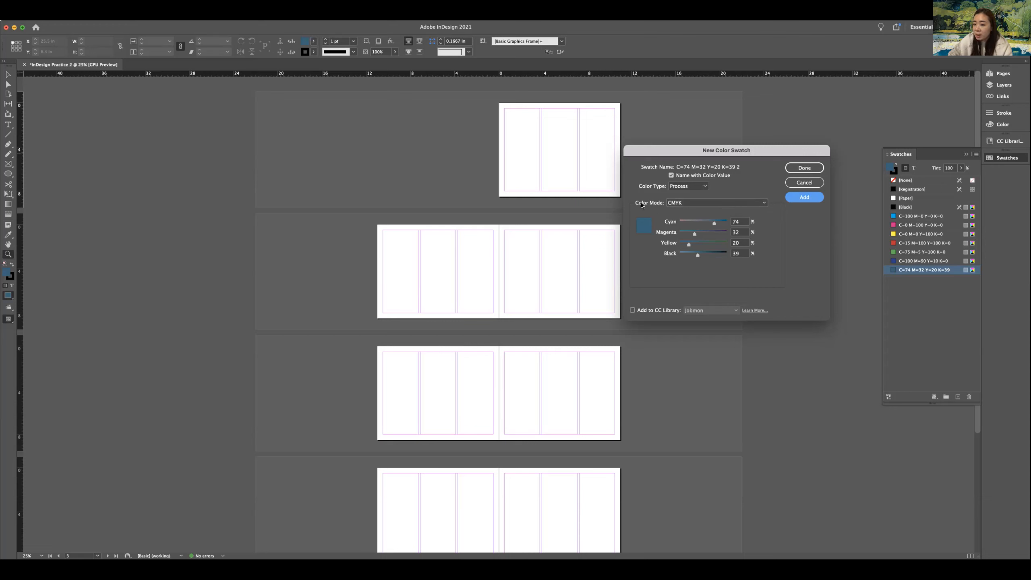
# - Change the new swatch's color mode to PANTONE+ CMYK Coated
pyautogui.click(675, 203)
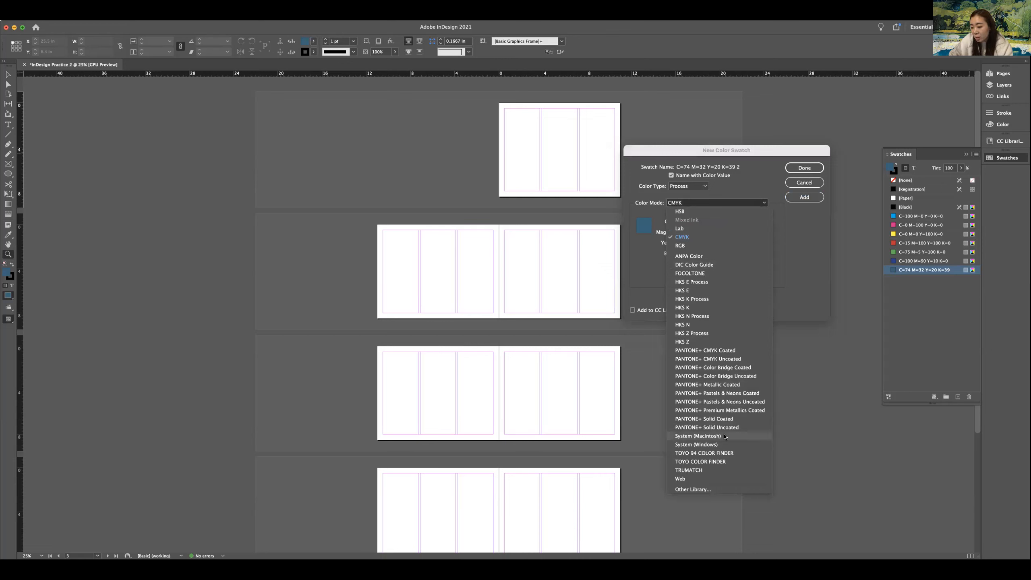
pyautogui.click(818, 341)
pyautogui.click(761, 203)
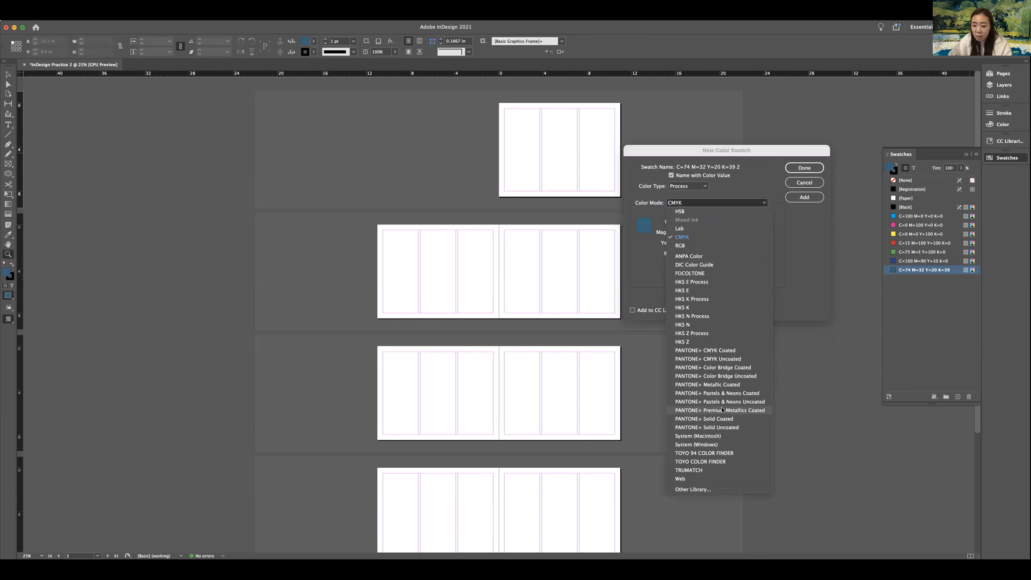
pyautogui.click(724, 353)
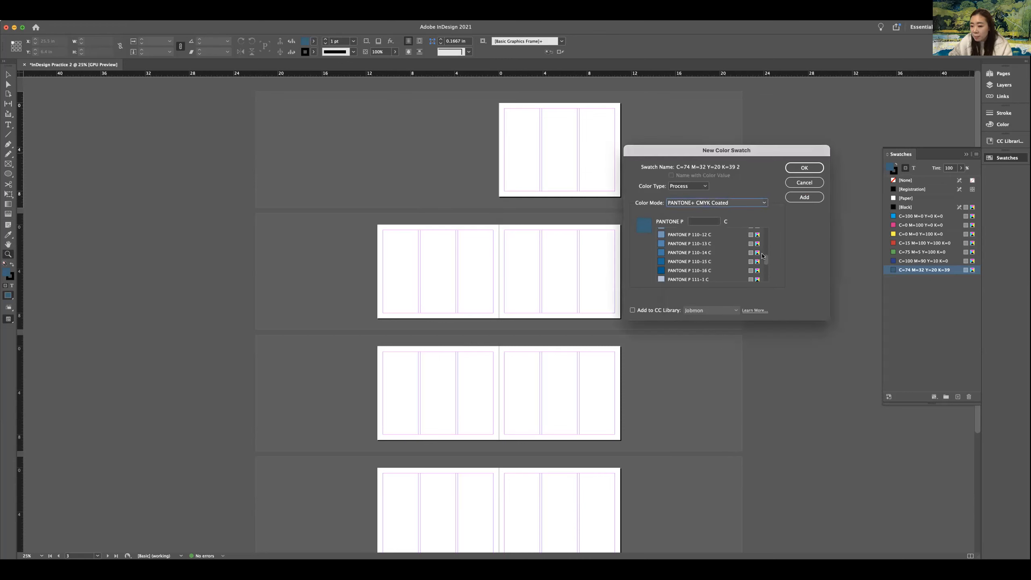
# - Browse the Pantone library and try PANTONE P 84-5 C and PANTONE P 81-11 C as swatch candidates
pyautogui.moveTo(765, 262); pyautogui.dragTo(761, 237)
pyautogui.moveTo(762, 230); pyautogui.dragTo(763, 256)
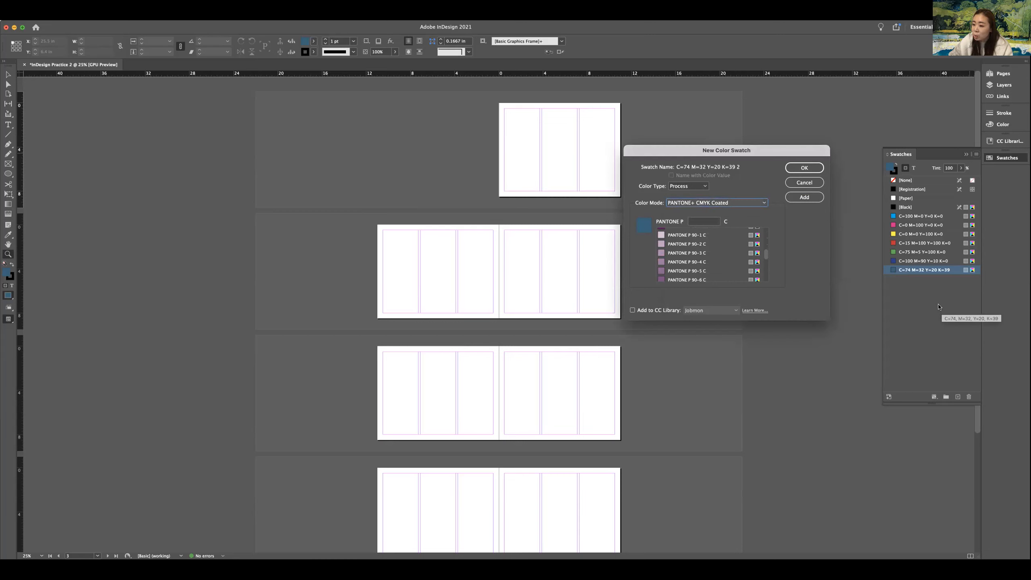
pyautogui.moveTo(764, 258); pyautogui.dragTo(765, 255)
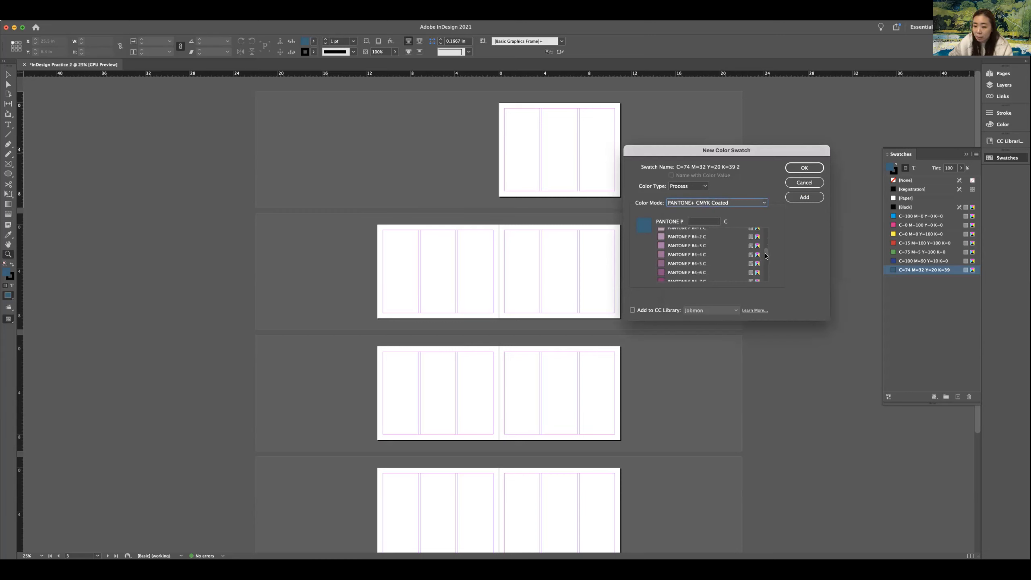
pyautogui.scroll(-1, 765, 256)
pyautogui.click(689, 248)
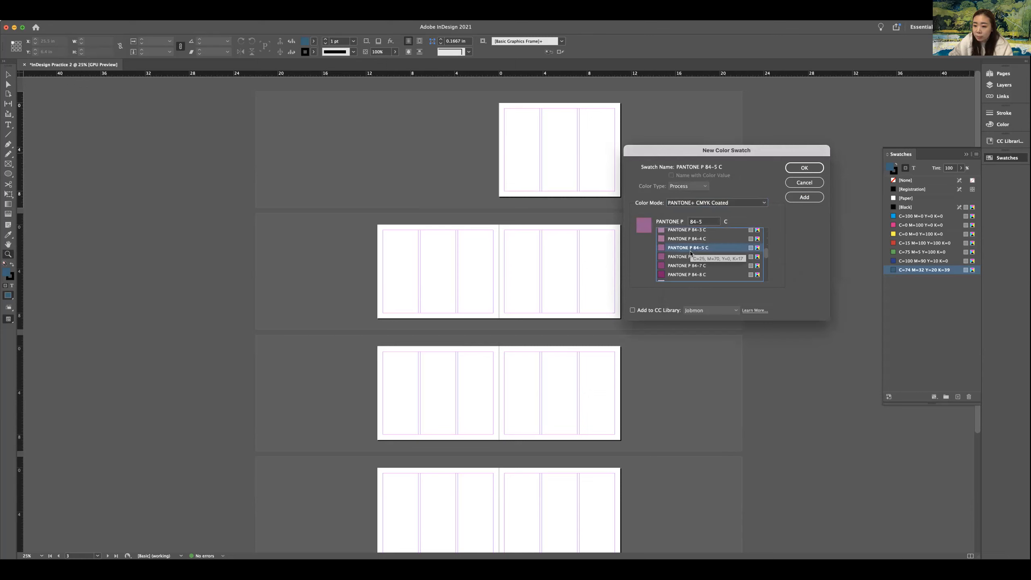
pyautogui.scroll(5, 765, 252)
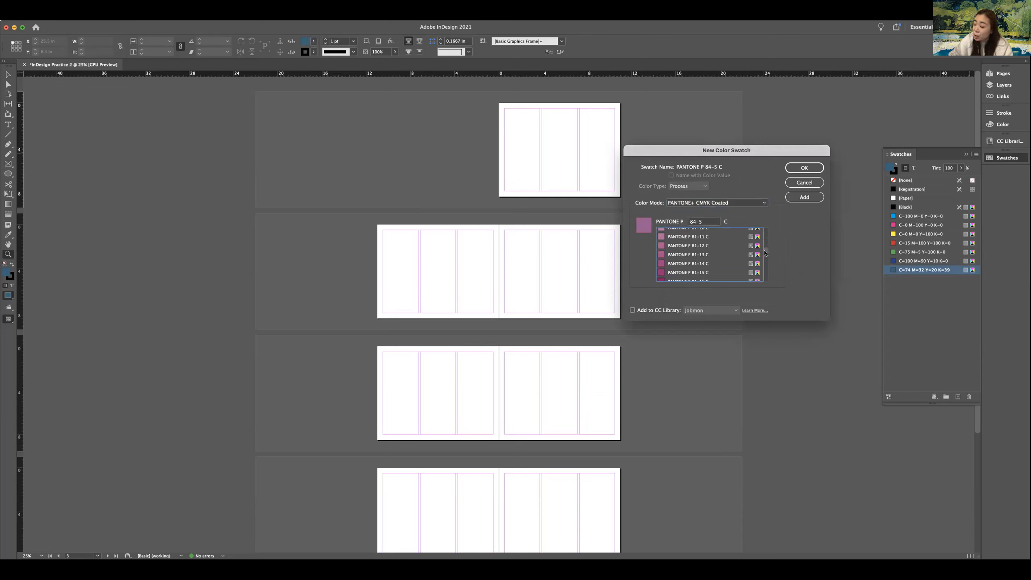
pyautogui.click(681, 239)
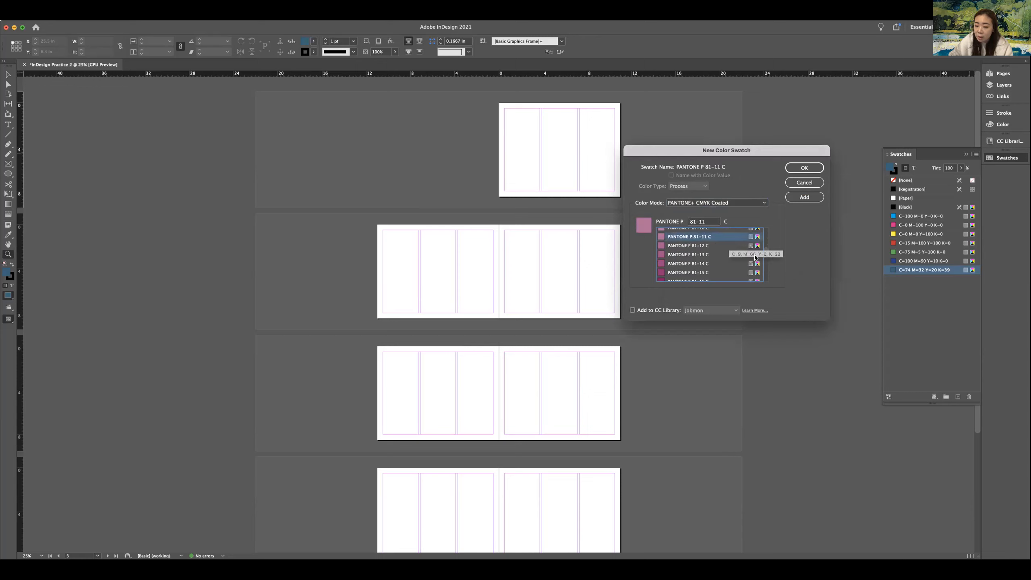
pyautogui.scroll(4, 765, 255)
pyautogui.scroll(10, 765, 255)
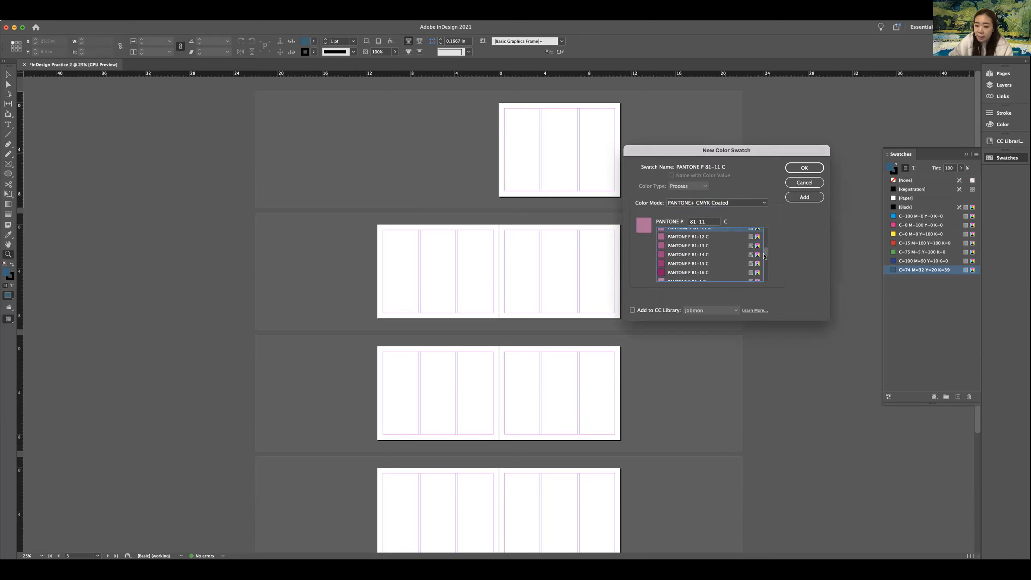
pyautogui.scroll(-3, 766, 255)
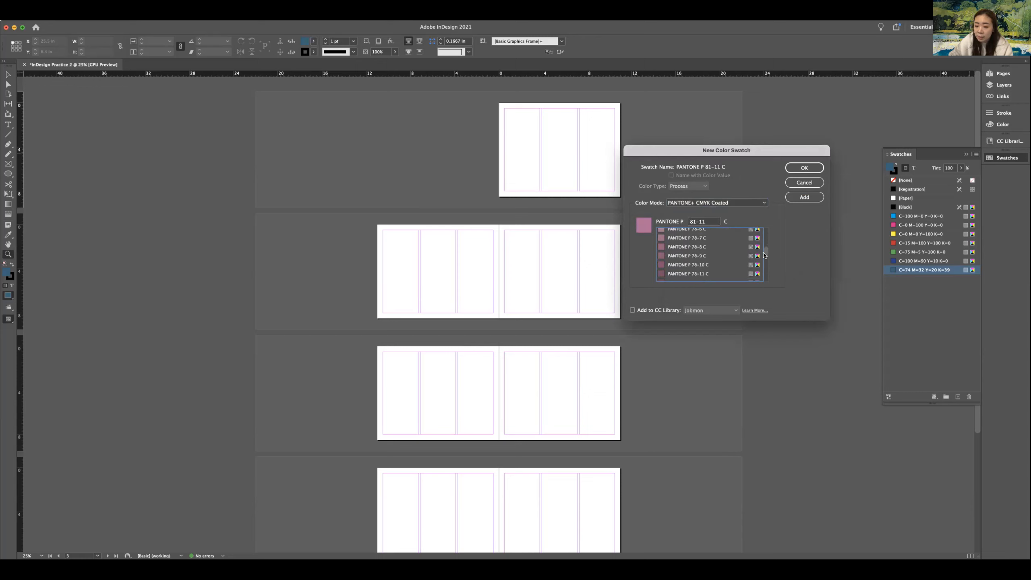
# - Choose the light pink PANTONE P 78-2 C and add it to the swatches
pyautogui.click(684, 230)
pyautogui.scroll(3, 706, 247)
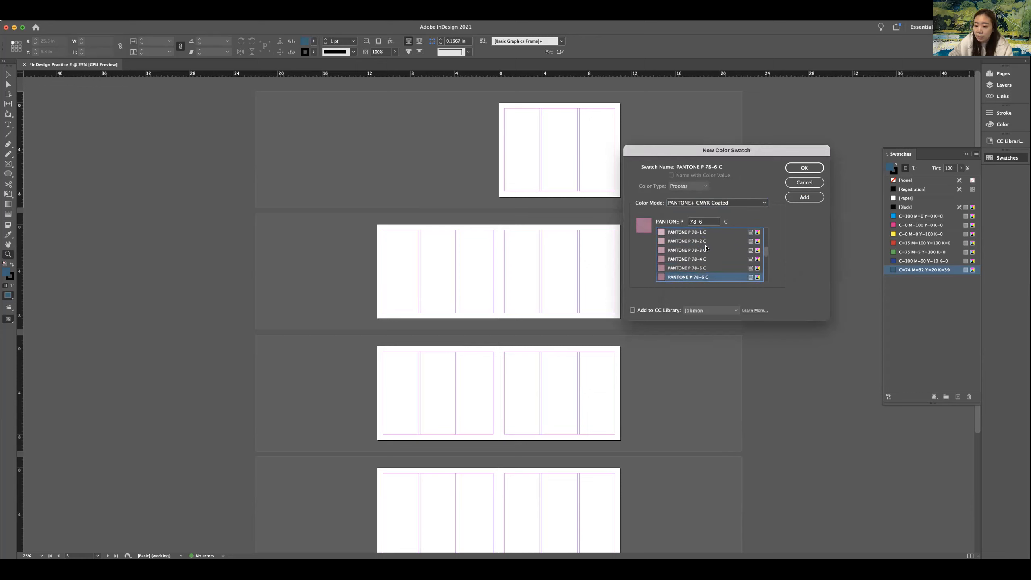
pyautogui.click(686, 243)
pyautogui.click(802, 198)
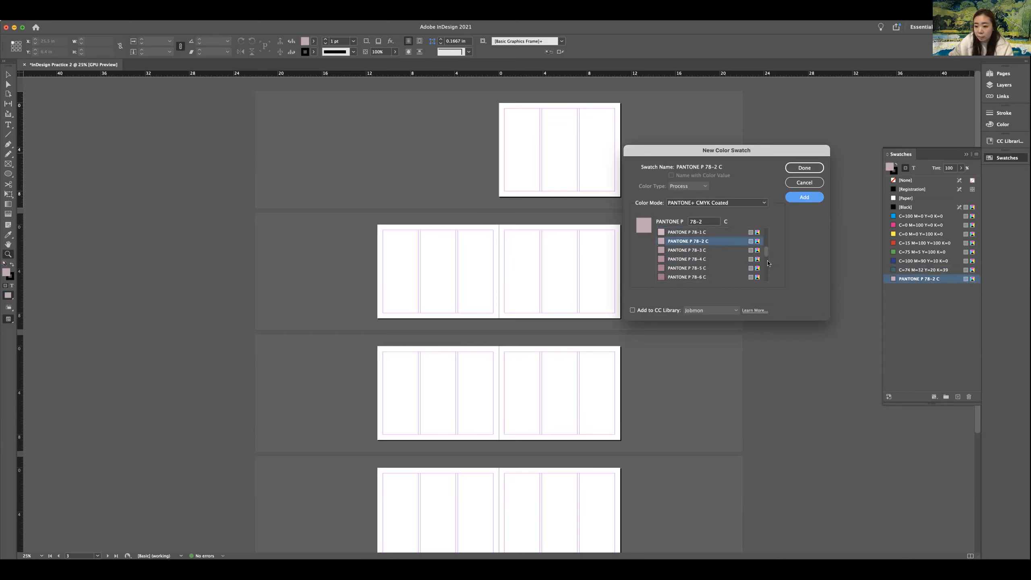
# - Choose the purple PANTONE P 93-12 C and add it to the swatches
pyautogui.moveTo(766, 255); pyautogui.dragTo(763, 259)
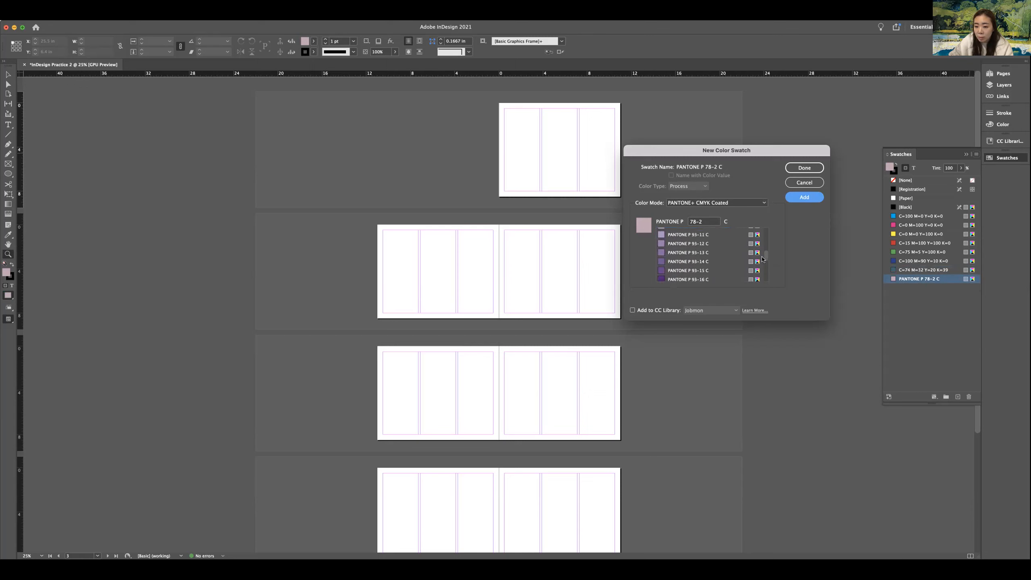
pyautogui.click(694, 245)
pyautogui.click(804, 197)
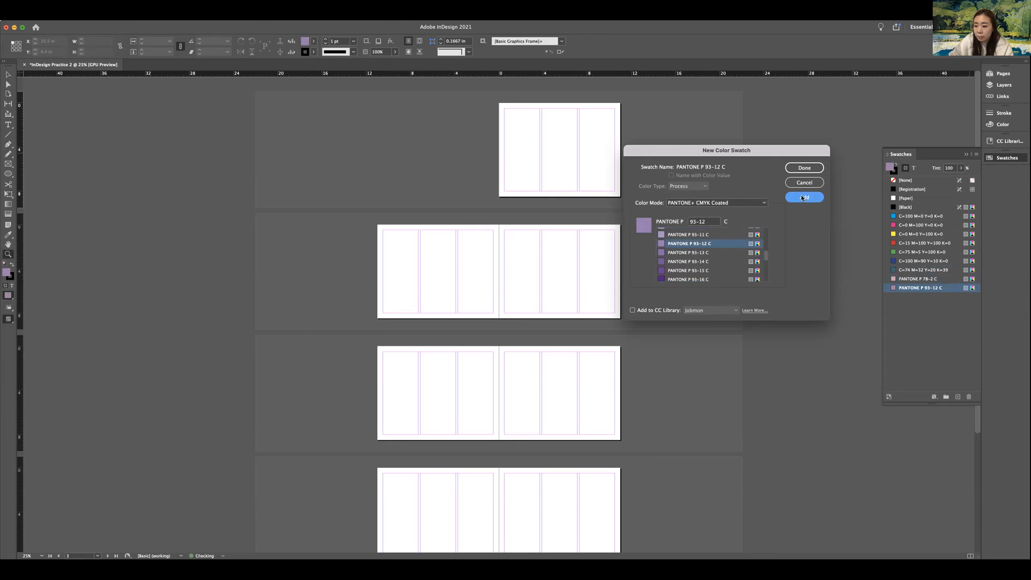
# - Try the blues PANTONE P 102-15 C and PANTONE P 102-13 C as swatch candidates
pyautogui.moveTo(766, 256); pyautogui.dragTo(766, 257)
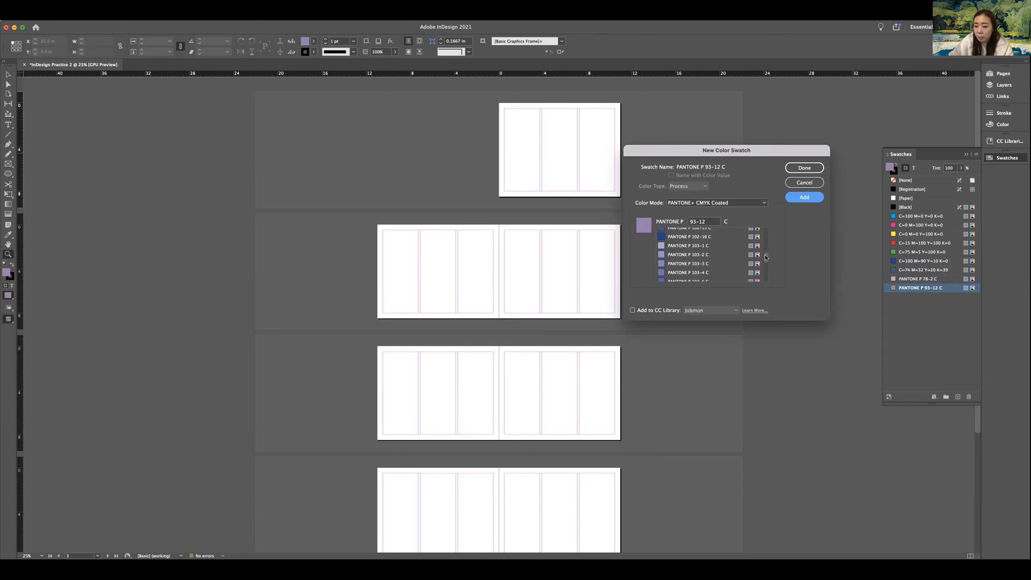
pyautogui.click(691, 229)
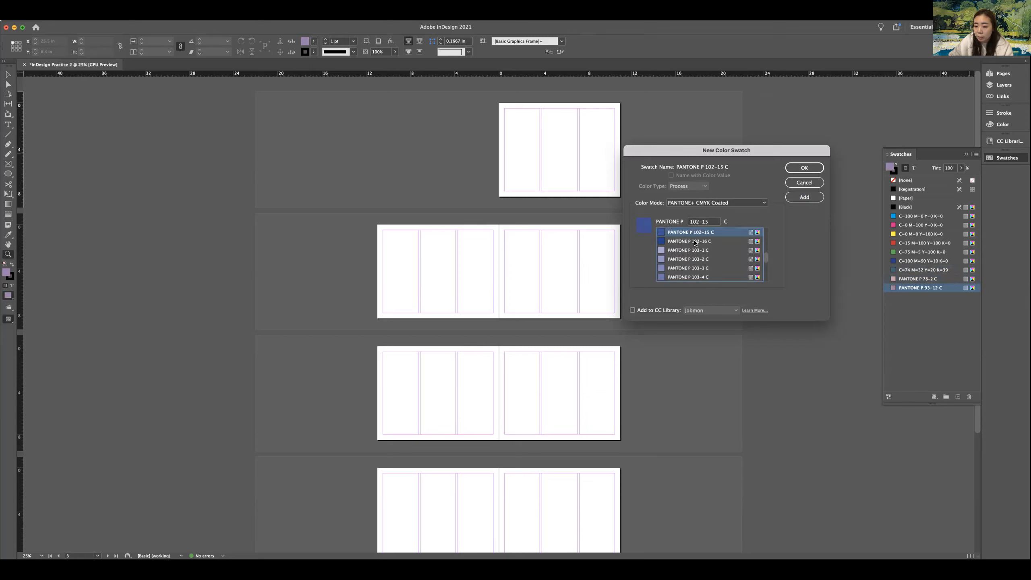
pyautogui.scroll(2, 686, 240)
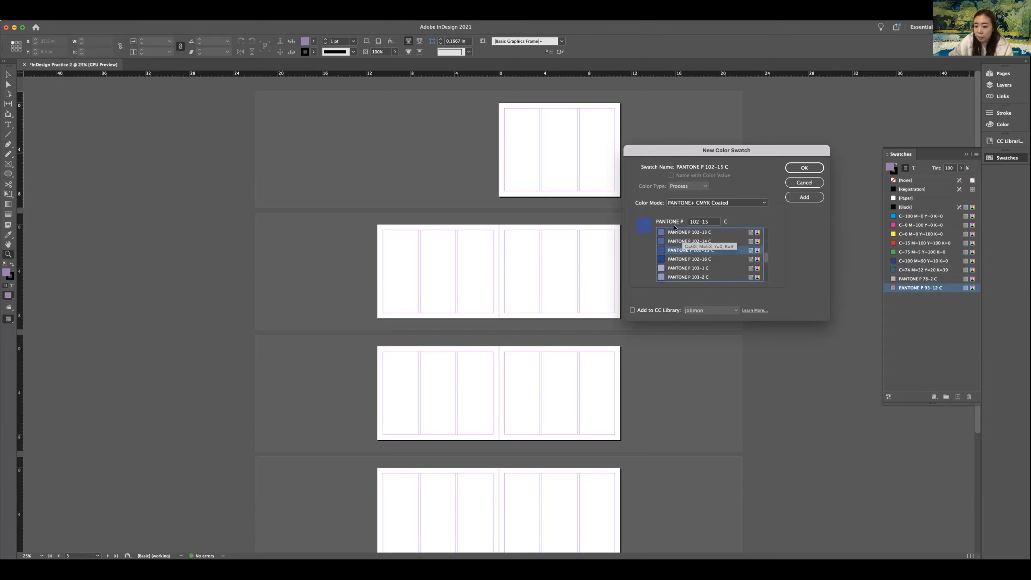
pyautogui.click(676, 232)
pyautogui.scroll(3, 766, 258)
# - Choose the blue PANTONE P 106-6 C and add it to the swatches
pyautogui.scroll(-10, 766, 258)
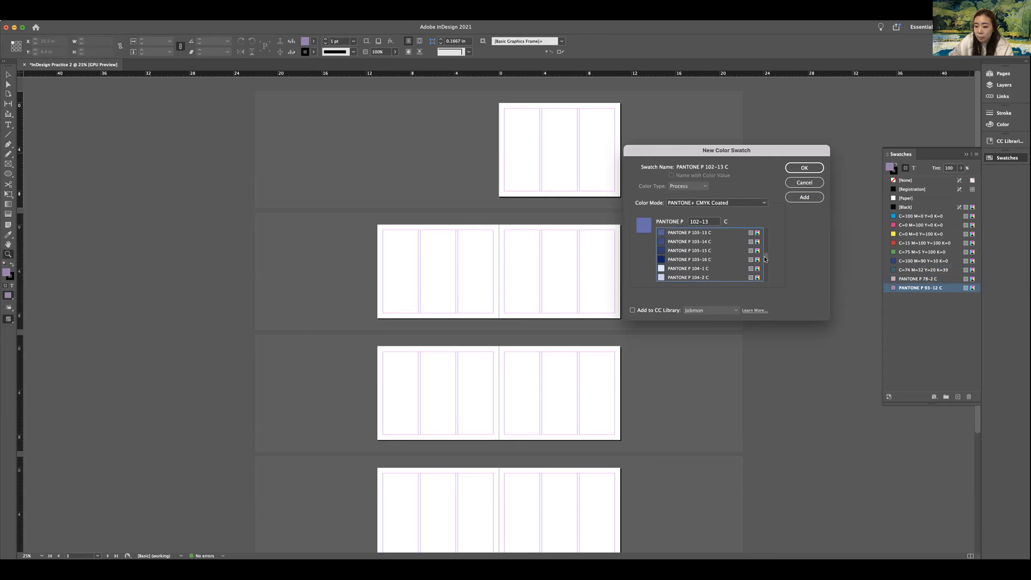
pyautogui.scroll(-8, 736, 253)
pyautogui.scroll(-4, 736, 253)
pyautogui.click(675, 233)
pyautogui.click(800, 199)
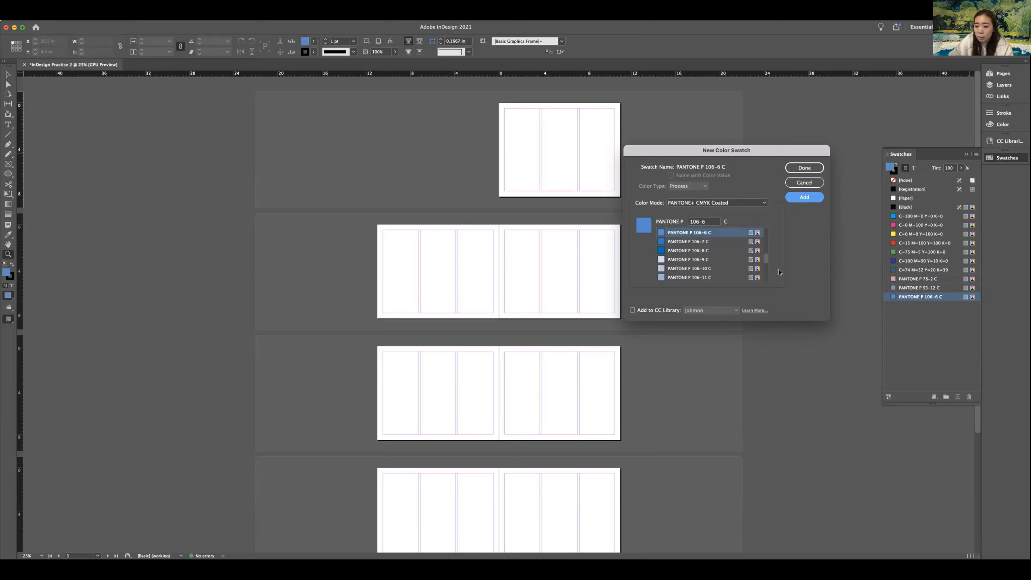
# - Browse further through the Pantone library and try PANTONE P 120-5 C as a swatch candidate
pyautogui.scroll(-3, 722, 261)
pyautogui.scroll(-10, 722, 262)
pyautogui.scroll(-10, 722, 261)
pyautogui.scroll(-10, 722, 261)
pyautogui.scroll(-10, 722, 261)
pyautogui.scroll(-3, 722, 261)
pyautogui.click(679, 243)
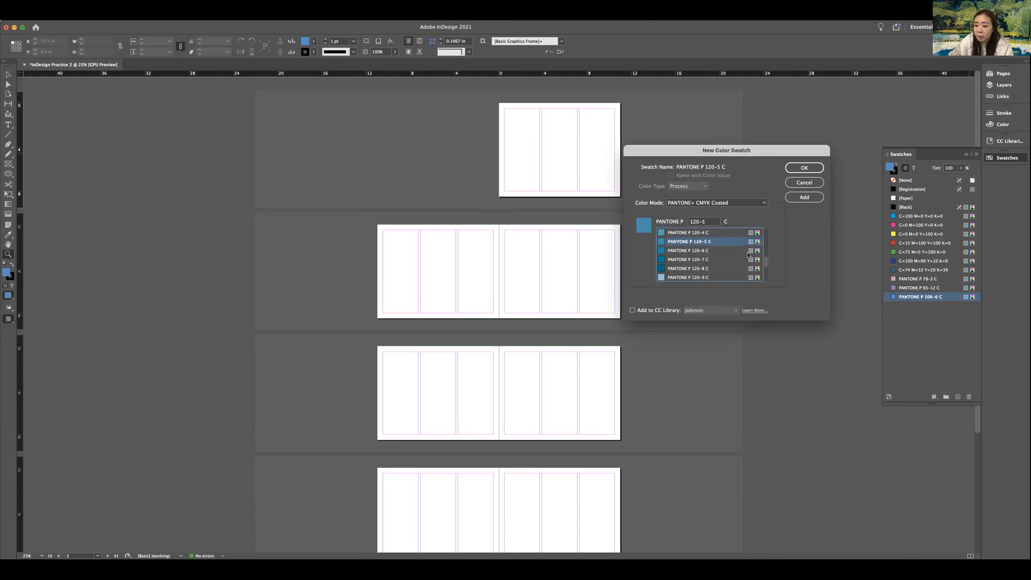
# - Add the teal PANTONE P 130-7 C to the swatches and finish creating new swatches
pyautogui.moveTo(766, 262); pyautogui.dragTo(766, 263)
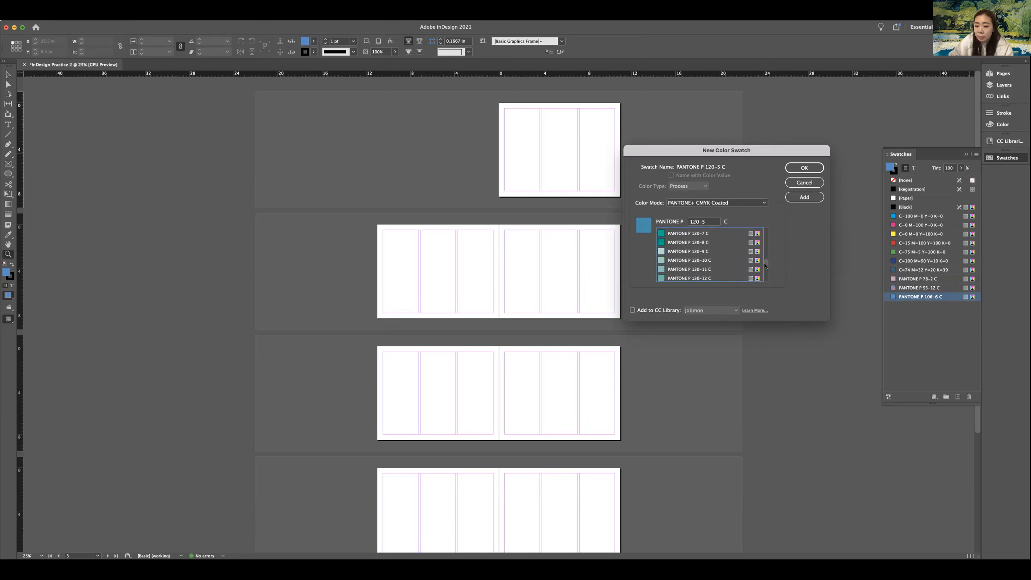
pyautogui.scroll(1, 760, 263)
pyautogui.click(699, 250)
pyautogui.click(800, 198)
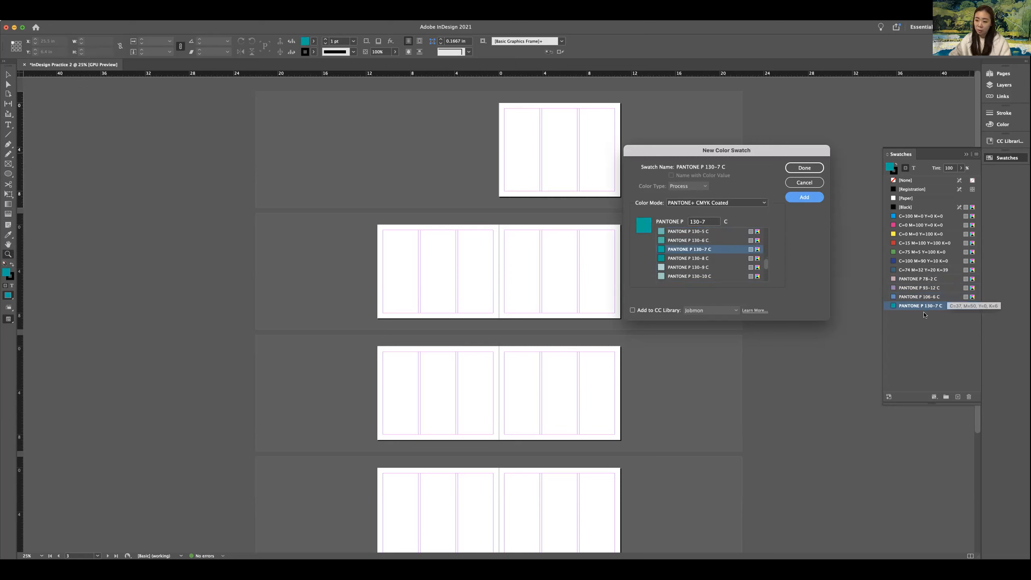
pyautogui.click(804, 168)
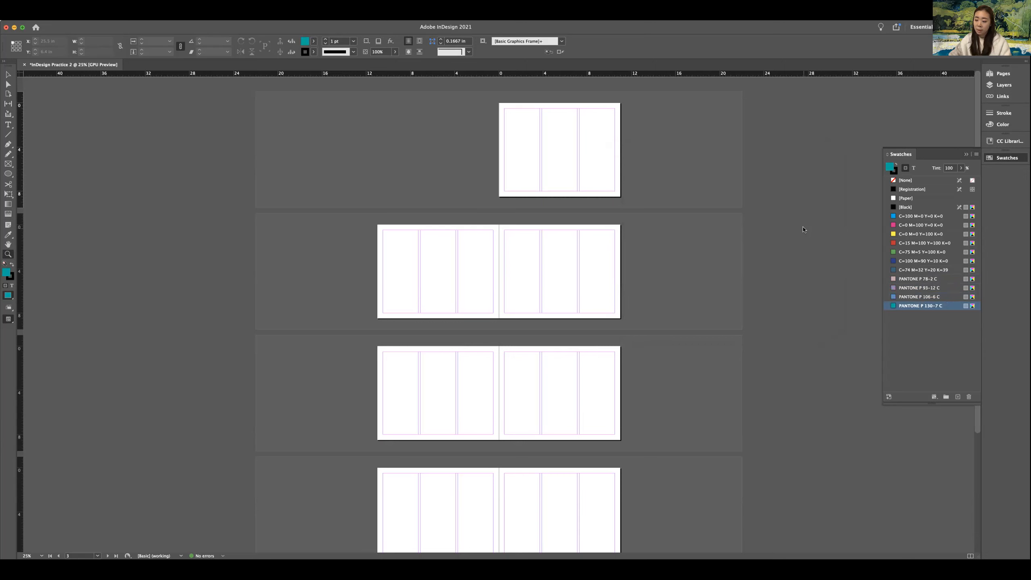
# - Open the A-Master spread and draw a rectangle about 0.35 by 0.5 in at the left end of the left page's bottom margin
pyautogui.click(1003, 75)
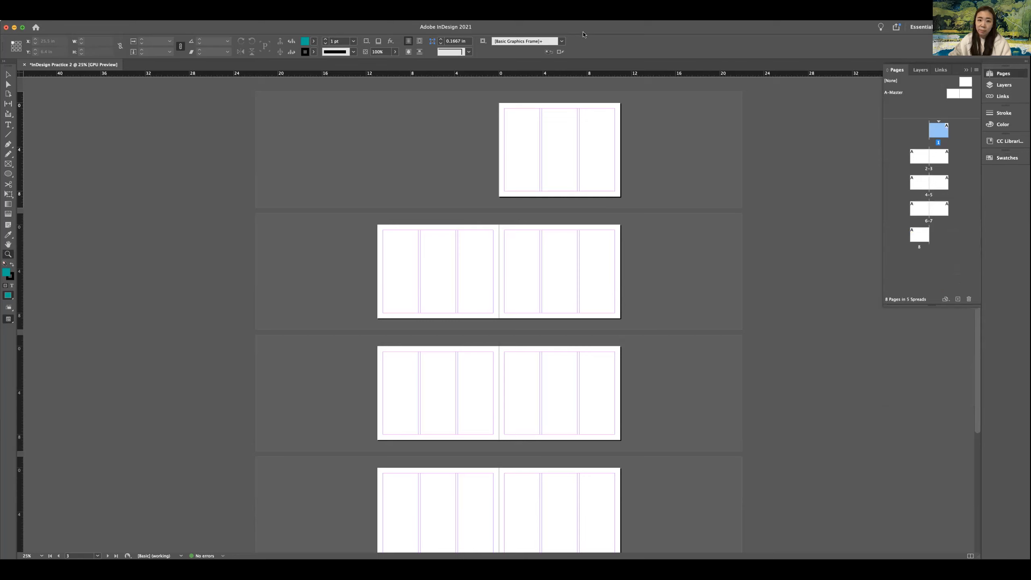
pyautogui.doubleClick(953, 94)
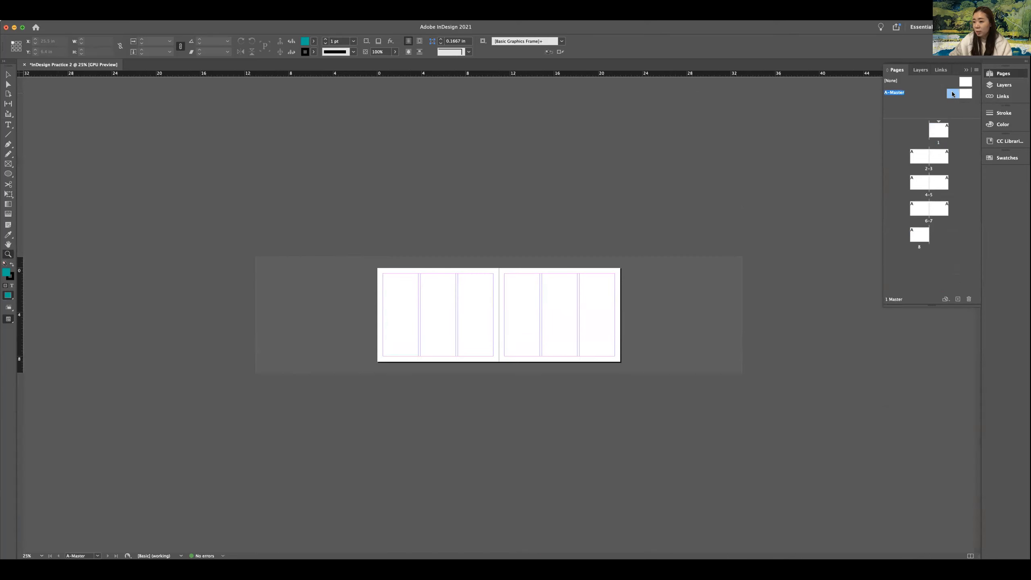
pyautogui.click(505, 348)
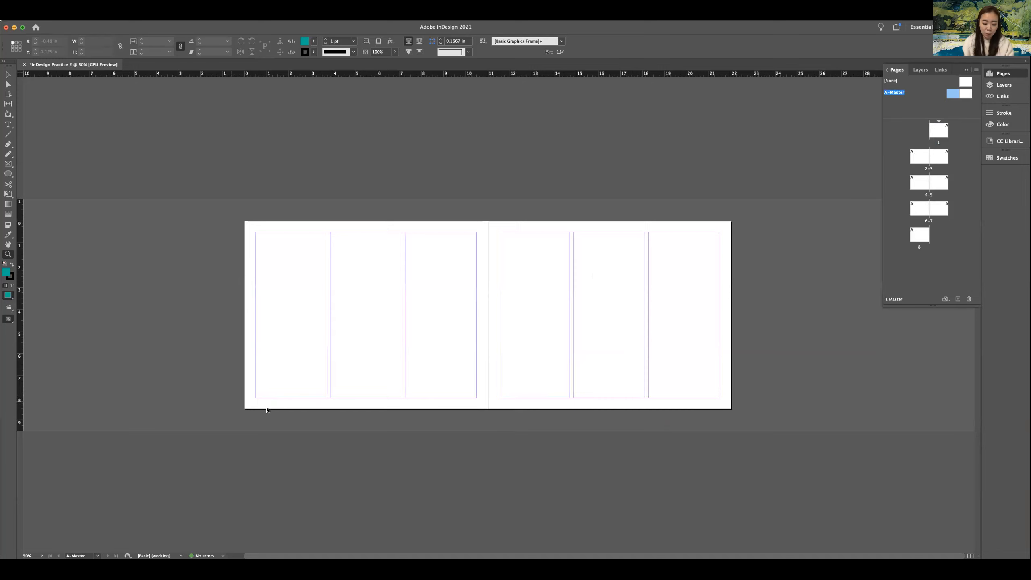
pyautogui.hscroll(-3, 280, 411)
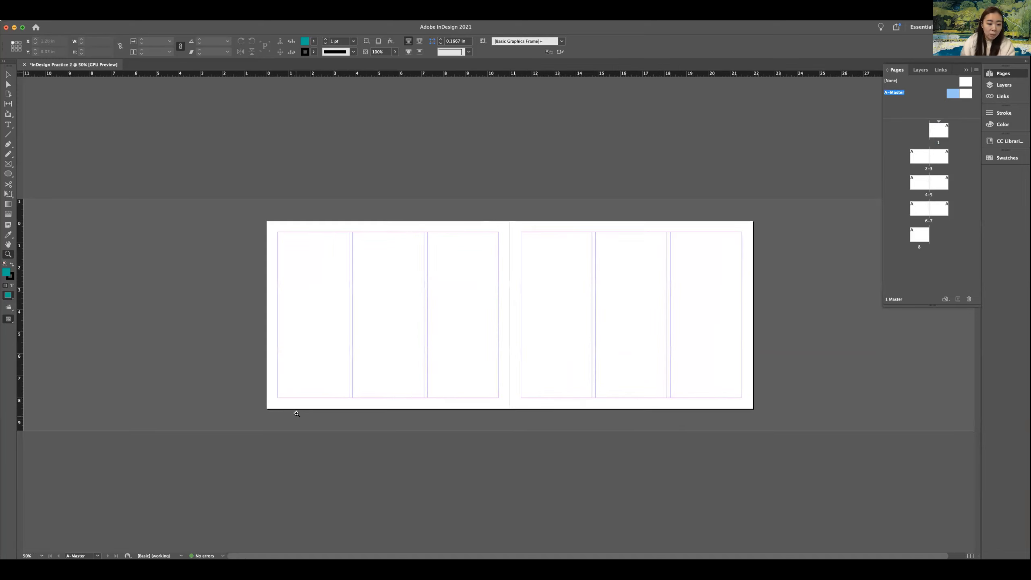
pyautogui.moveTo(279, 394); pyautogui.dragTo(410, 454)
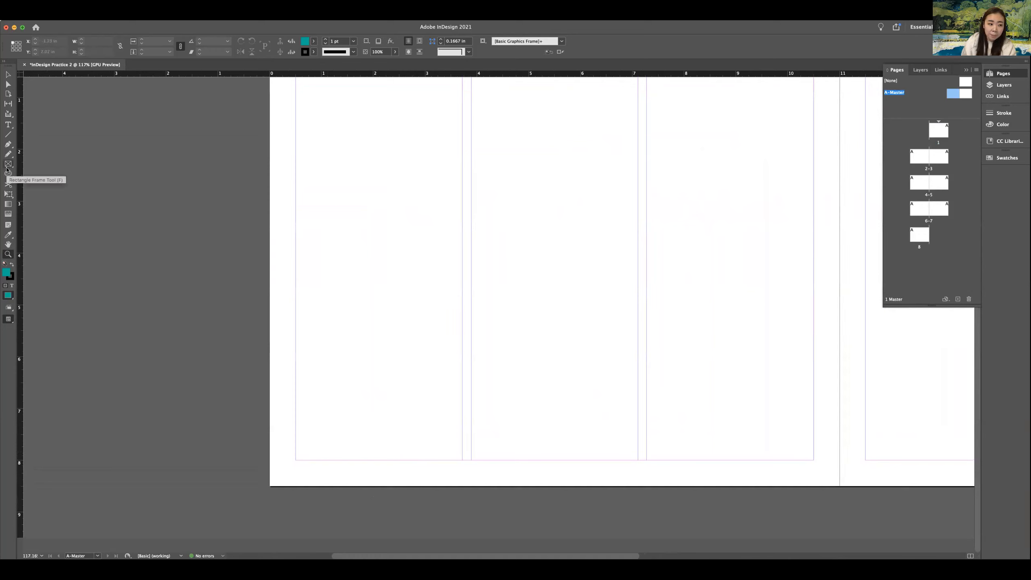
pyautogui.click(12, 173)
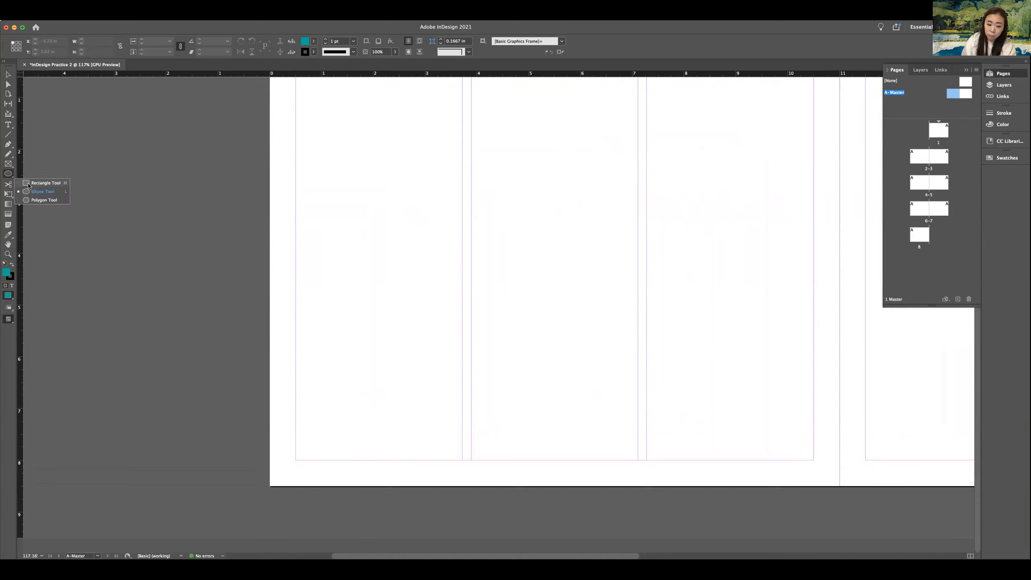
pyautogui.click(28, 184)
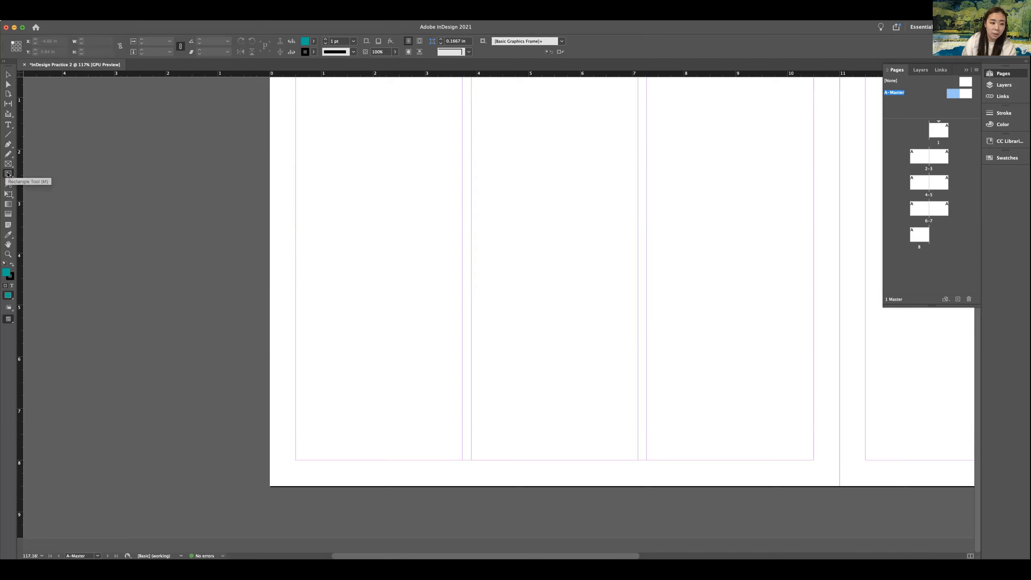
pyautogui.click(7, 174)
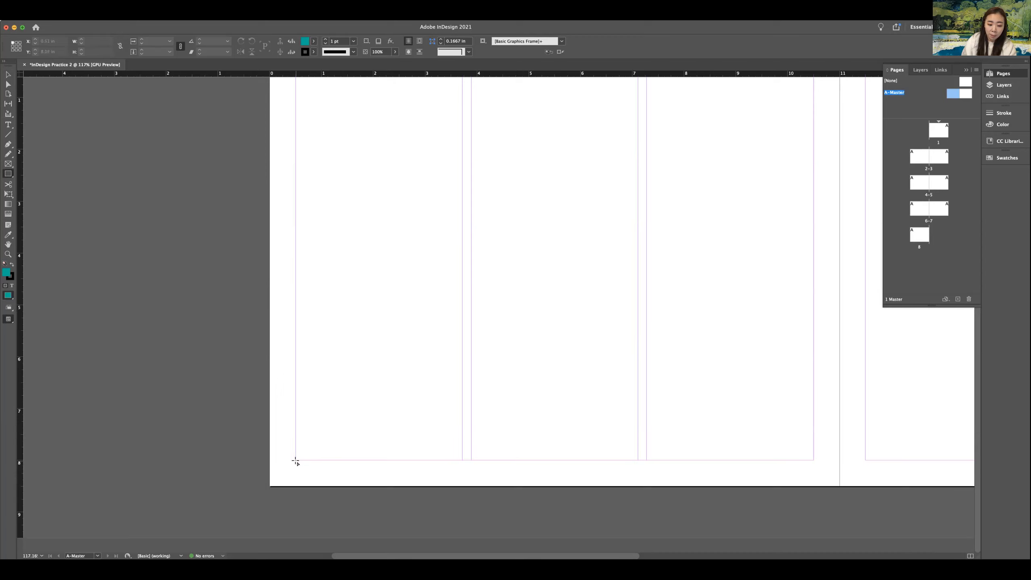
pyautogui.moveTo(296, 460); pyautogui.dragTo(315, 488)
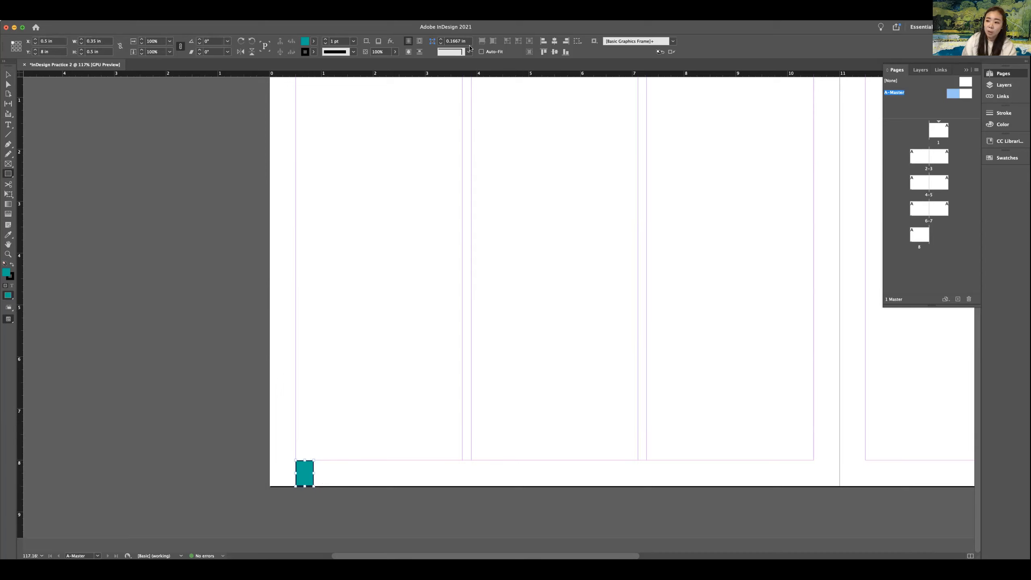
# - Remove the rectangle's stroke, fill it with the green swatch C=75 M=5 Y=100 K=0, and deselect it
pyautogui.click(314, 52)
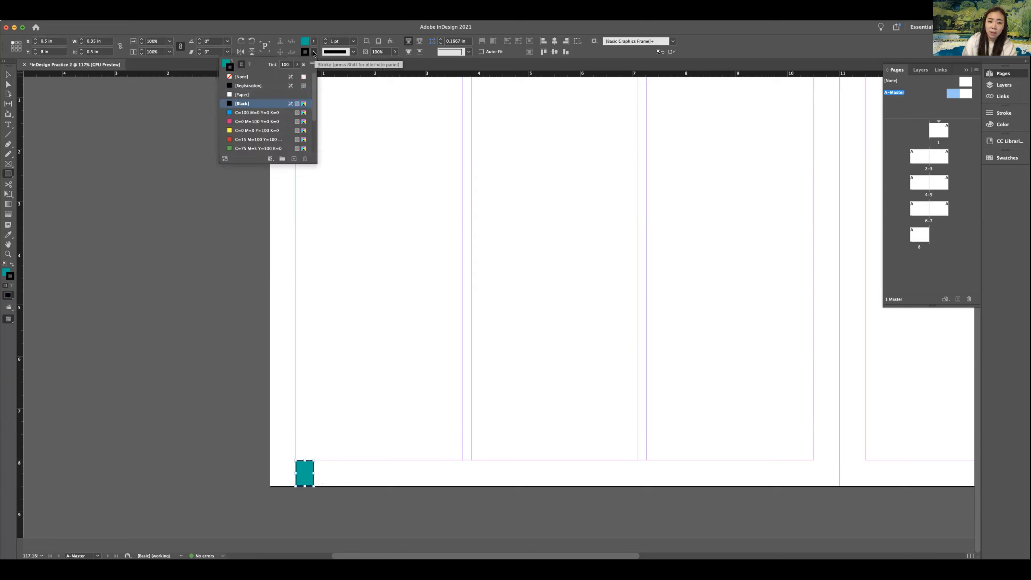
pyautogui.click(241, 77)
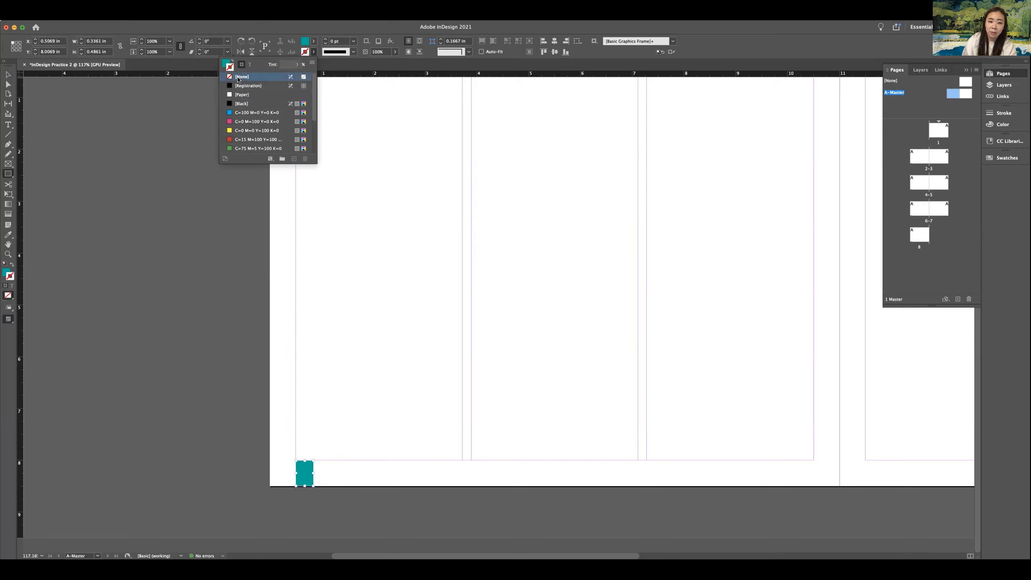
pyautogui.click(314, 41)
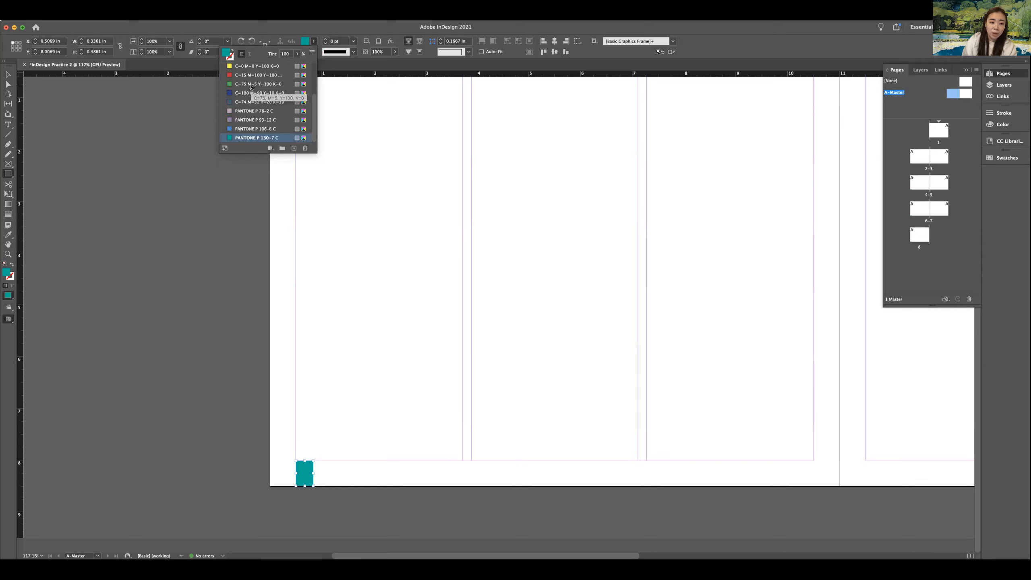
pyautogui.click(235, 130)
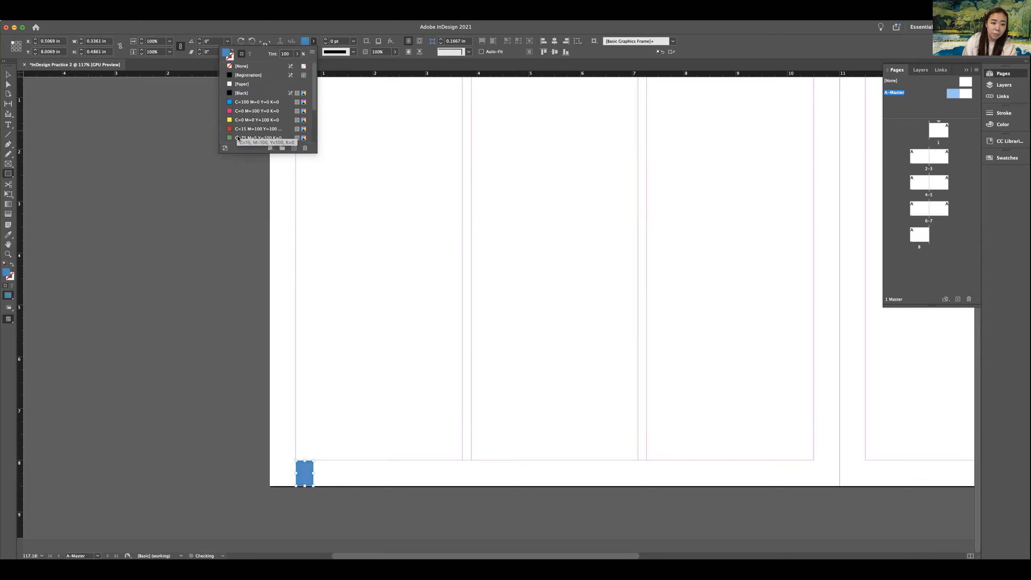
pyautogui.scroll(-1, 231, 134)
pyautogui.click(230, 129)
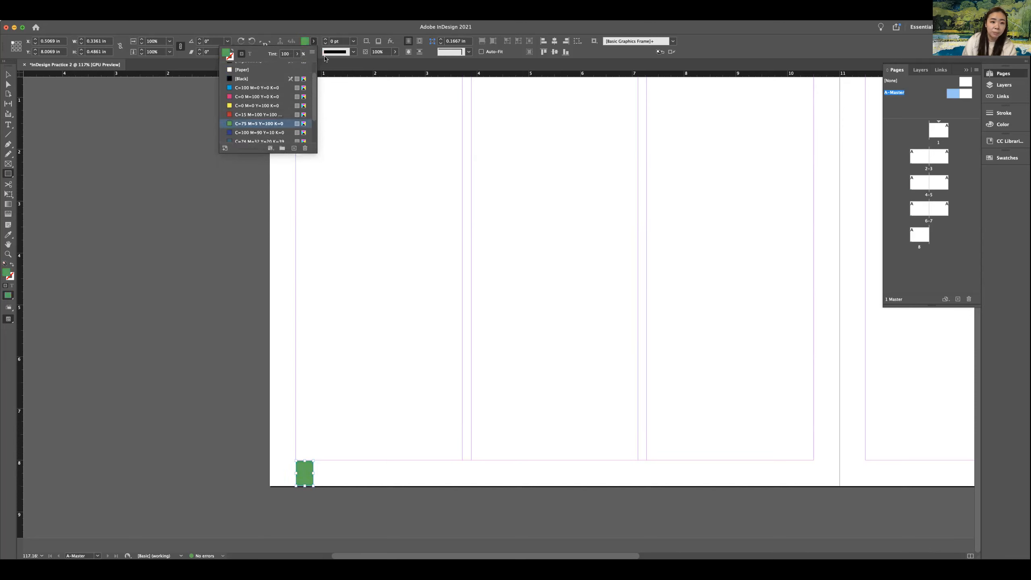
pyautogui.click(315, 43)
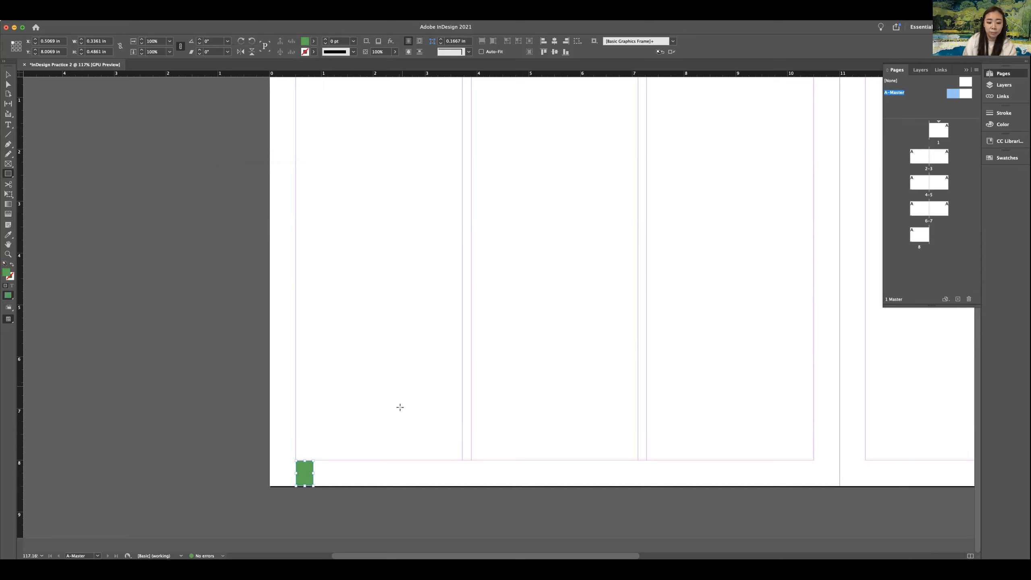
pyautogui.click(8, 75)
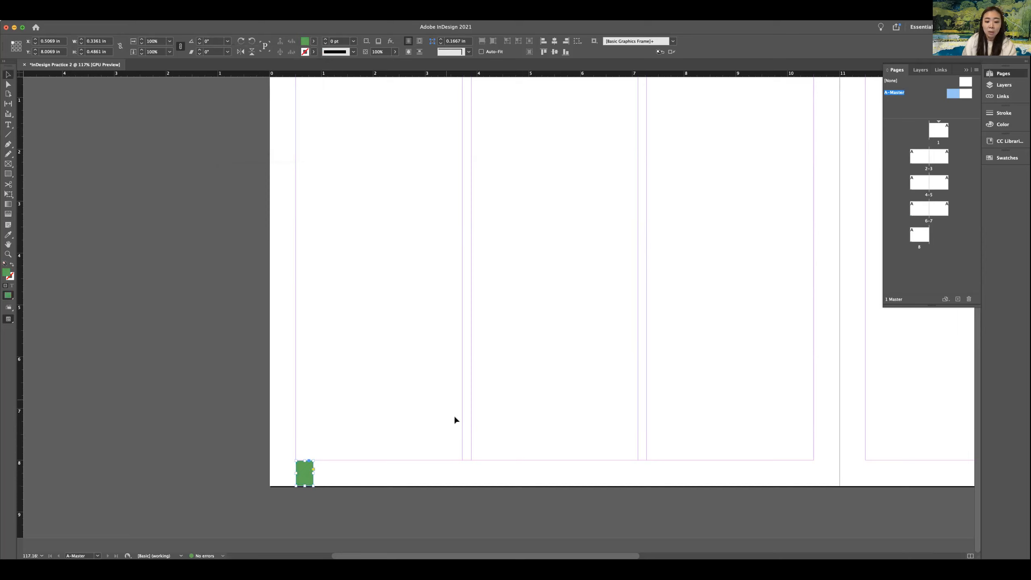
pyautogui.click(501, 467)
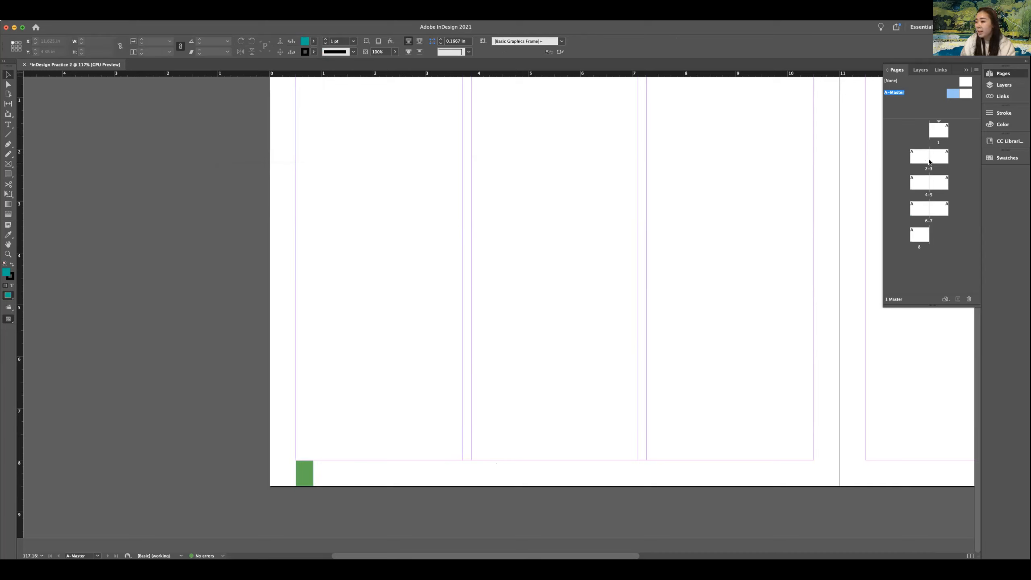
# - Return to page 1 and examine the document spreads to check where the master page's rectangle is applied
pyautogui.click(967, 83)
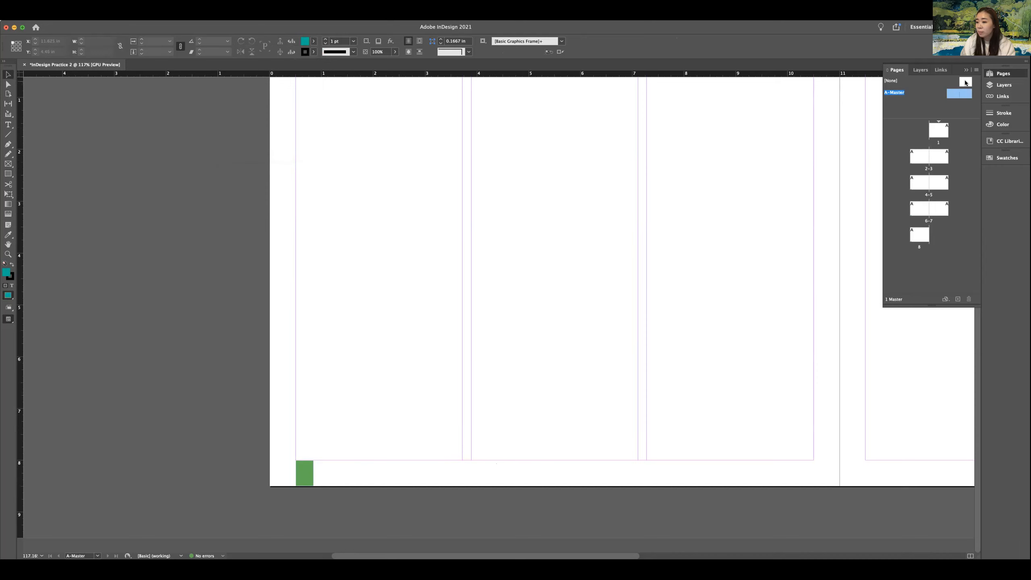
pyautogui.doubleClick(939, 130)
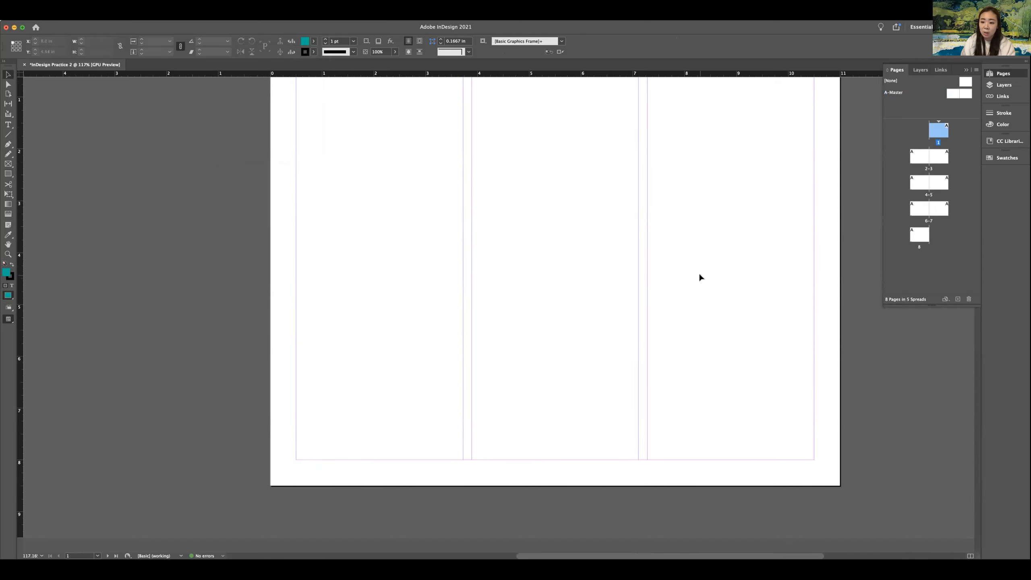
pyautogui.scroll(-6, 699, 277)
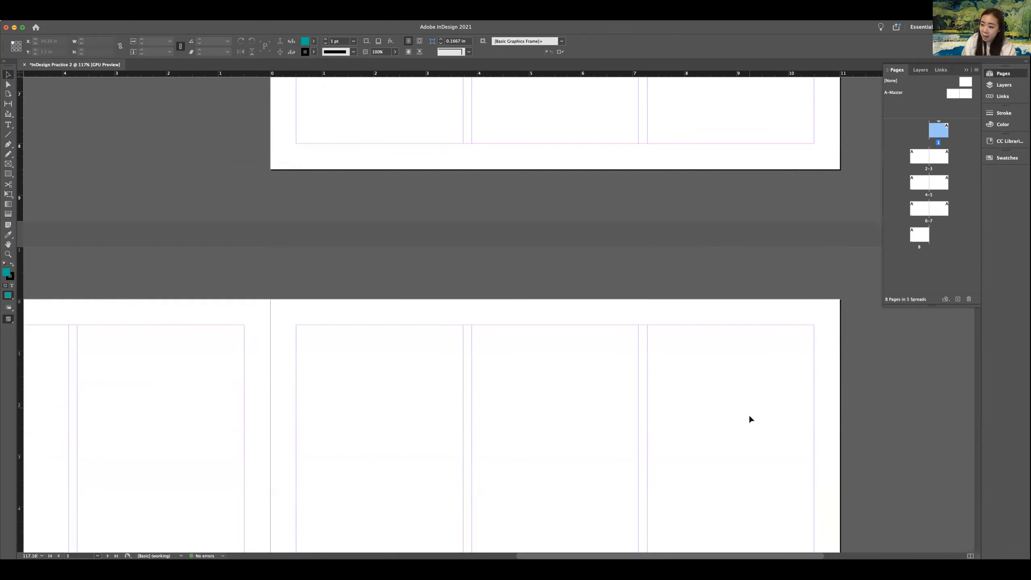
pyautogui.scroll(-10, 730, 426)
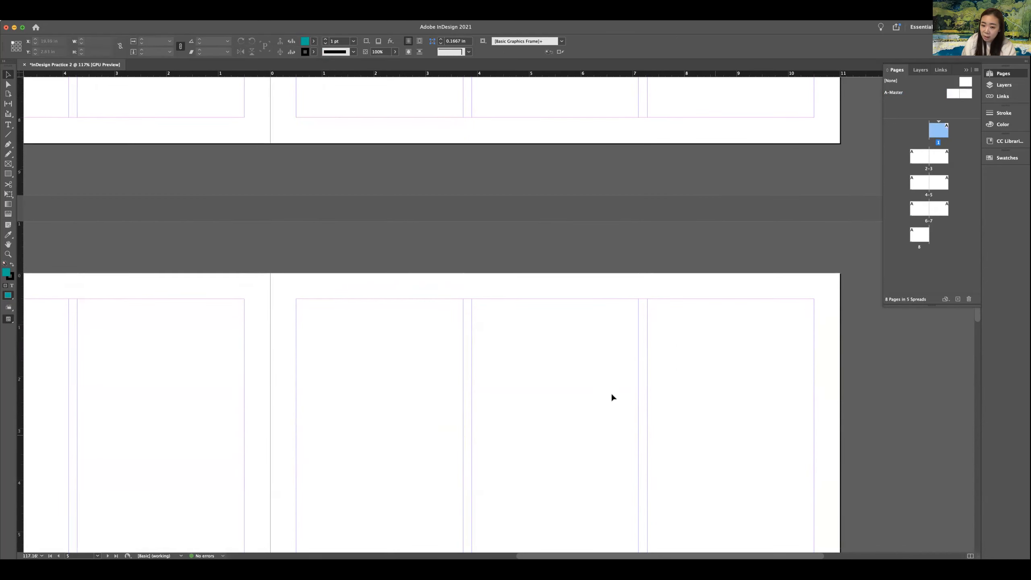
pyautogui.hscroll(-10, 557, 371)
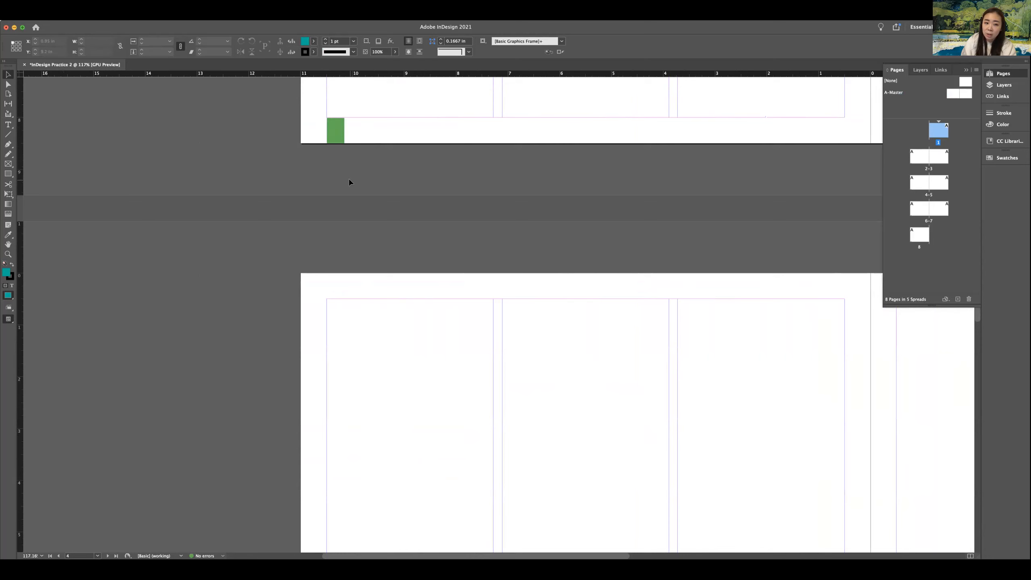
pyautogui.scroll(5, 350, 182)
pyautogui.scroll(-4, 351, 182)
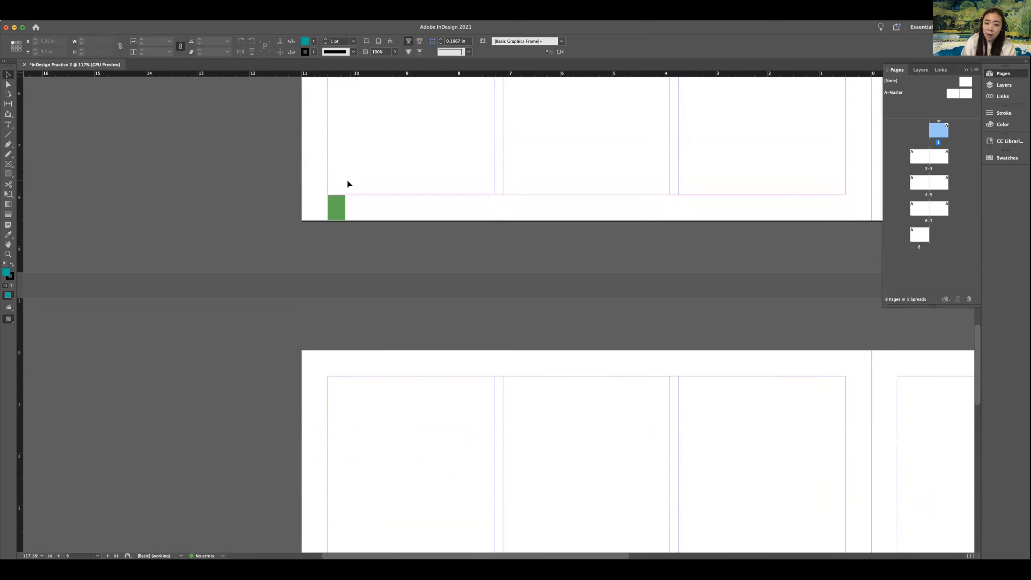
pyautogui.scroll(-10, 330, 215)
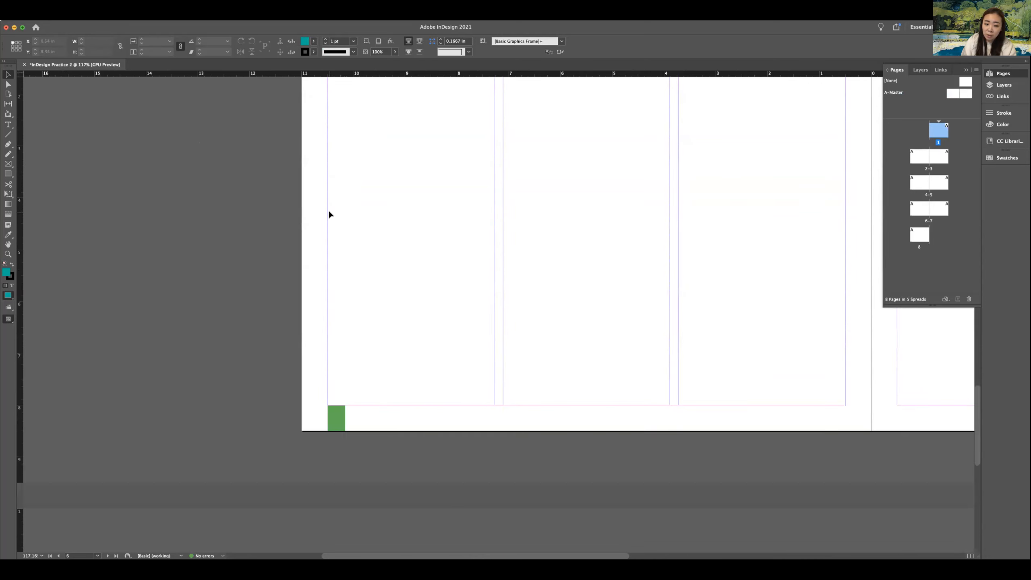
pyautogui.scroll(5, 346, 216)
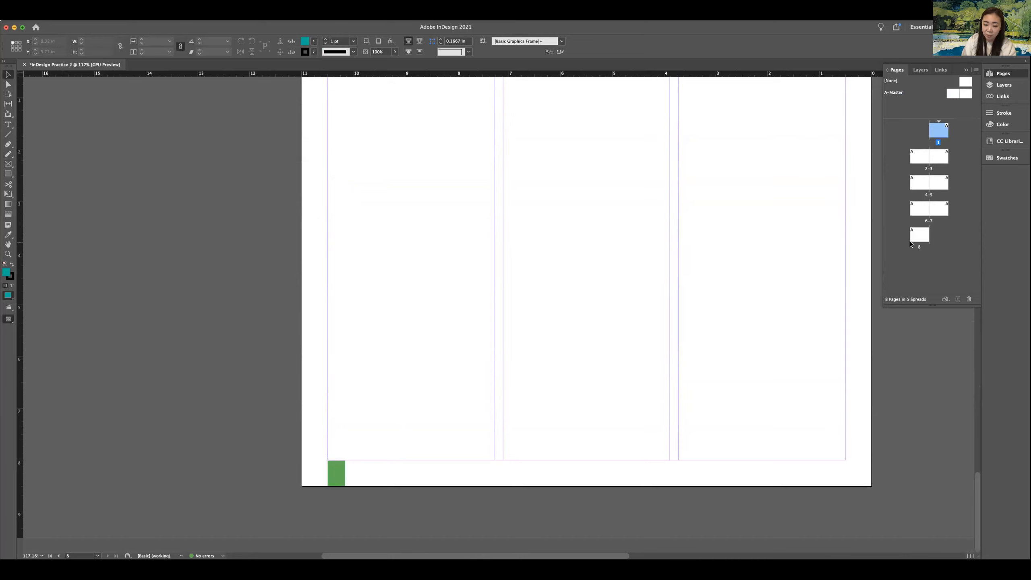
pyautogui.scroll(20, 664, 232)
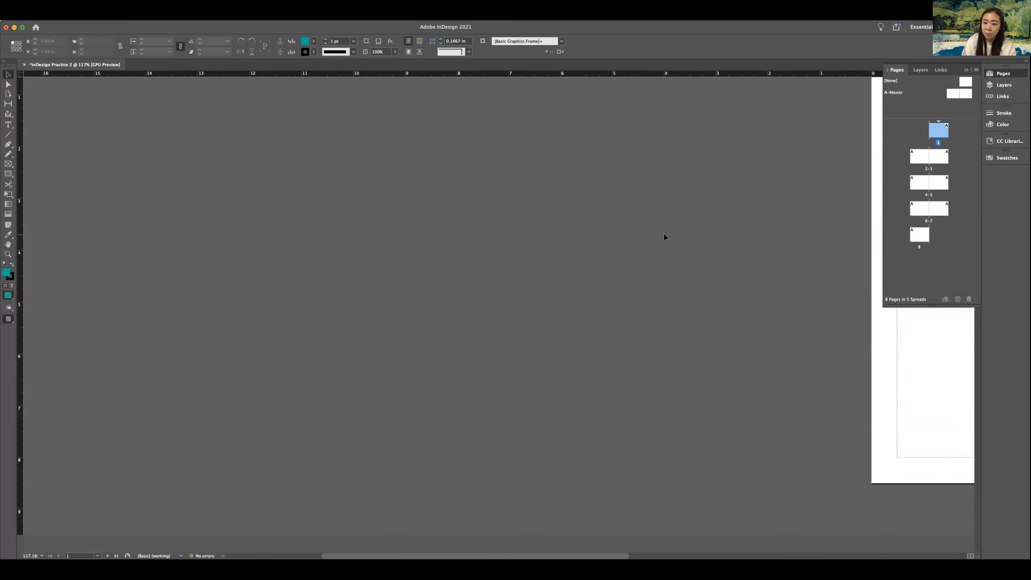
# - Open the A-Master spread and stretch the green rectangle down to the page's bottom edge, making it 0.5 in high
pyautogui.hscroll(15, 664, 237)
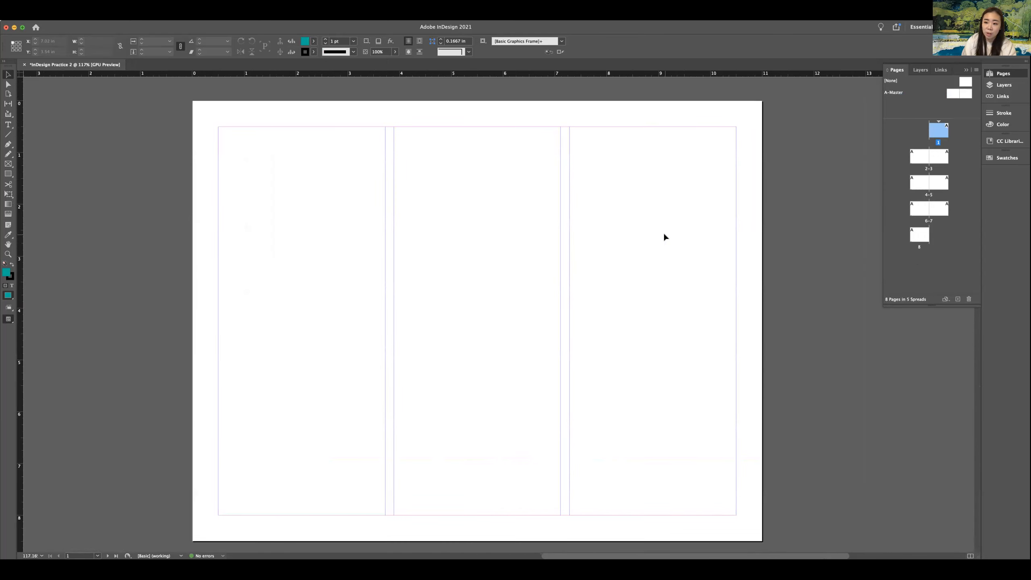
pyautogui.hscroll(-5, 664, 232)
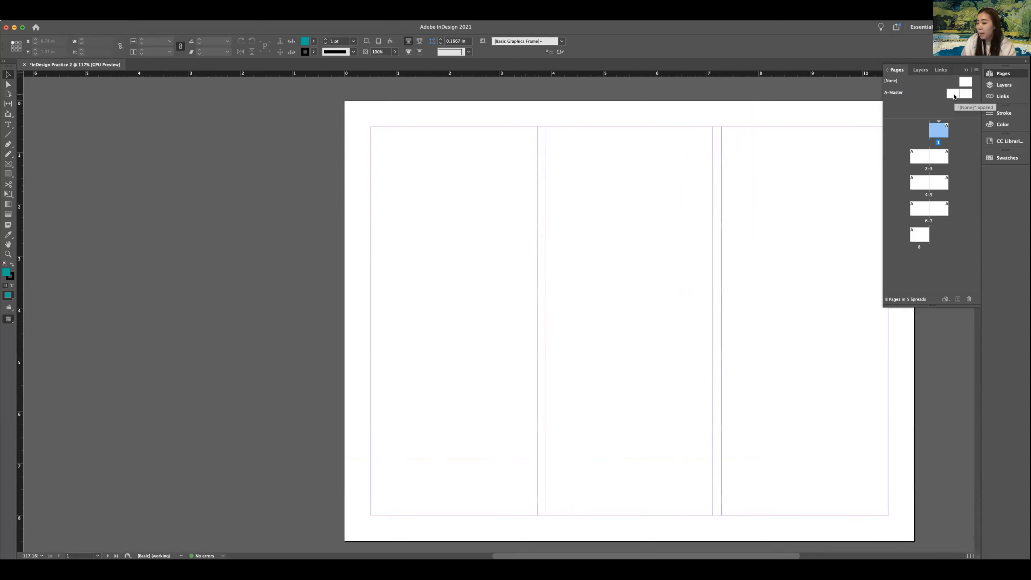
pyautogui.doubleClick(953, 94)
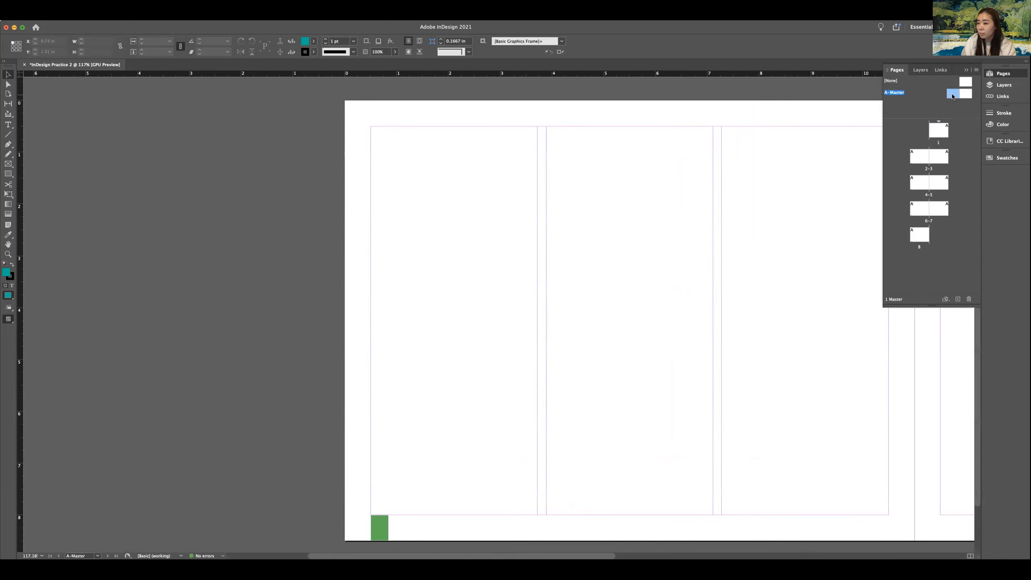
pyautogui.press('z')
pyautogui.click(395, 529)
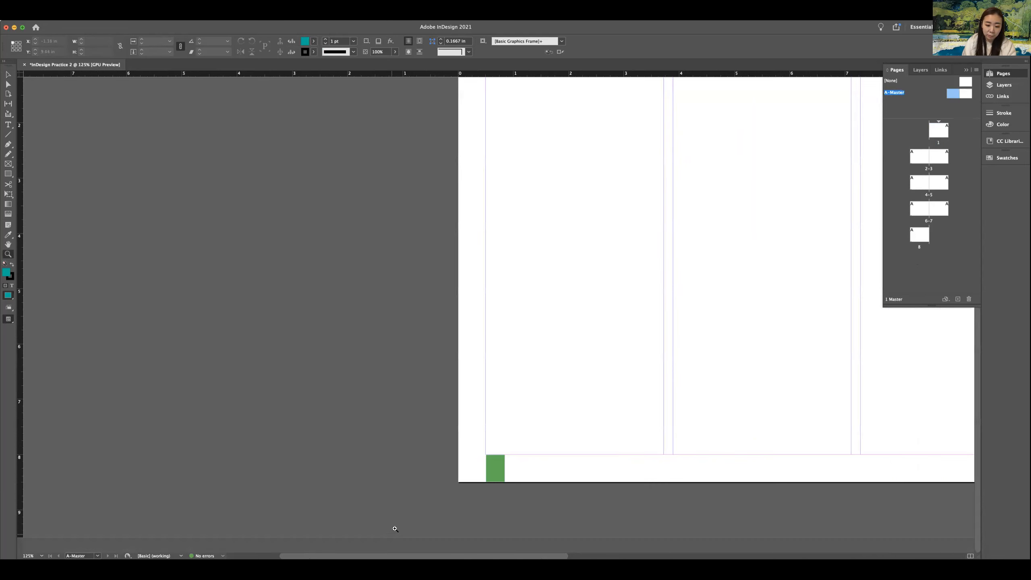
pyautogui.click(511, 466)
pyautogui.click(505, 463)
pyautogui.click(465, 451)
pyautogui.moveTo(505, 373); pyautogui.dragTo(322, 358)
pyautogui.click(446, 379)
pyautogui.moveTo(443, 322); pyautogui.dragTo(392, 290)
pyautogui.press('v')
pyautogui.click(392, 292)
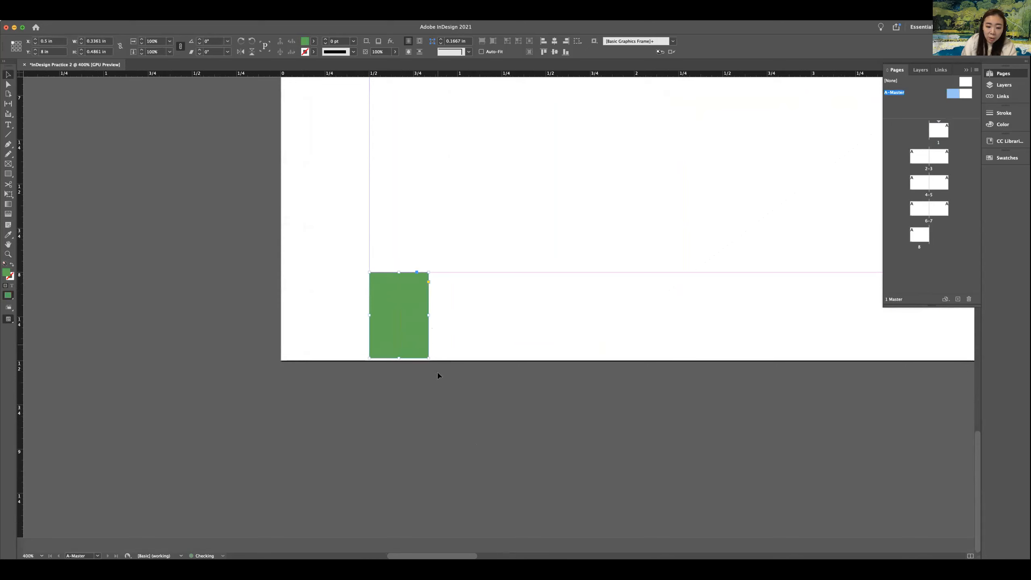
pyautogui.moveTo(428, 358); pyautogui.dragTo(429, 360)
pyautogui.click(447, 400)
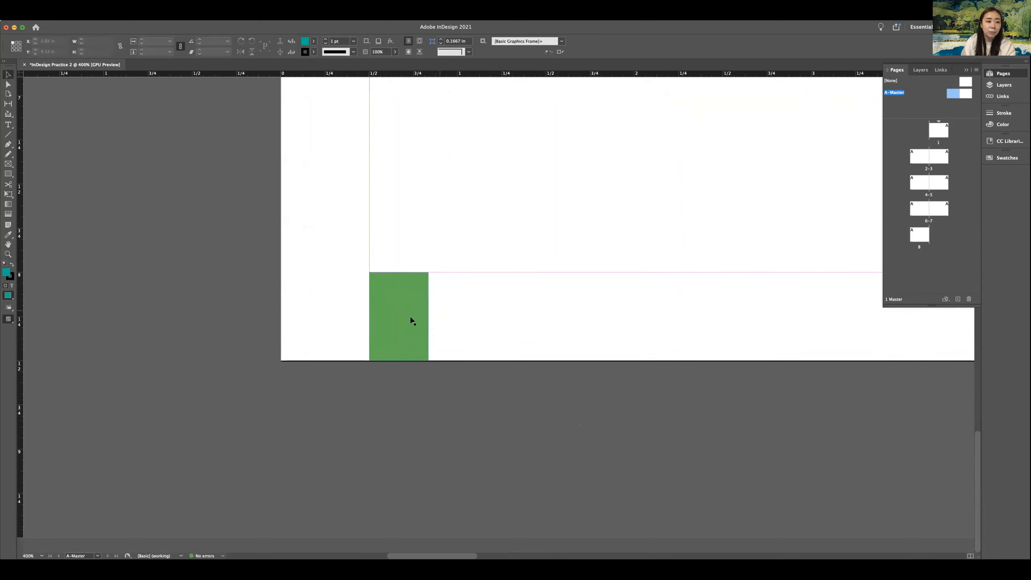
# - Change the master page rectangle's fill to the teal PANTONE P 130-7 C swatch and deselect it
pyautogui.click(388, 323)
pyautogui.click(313, 41)
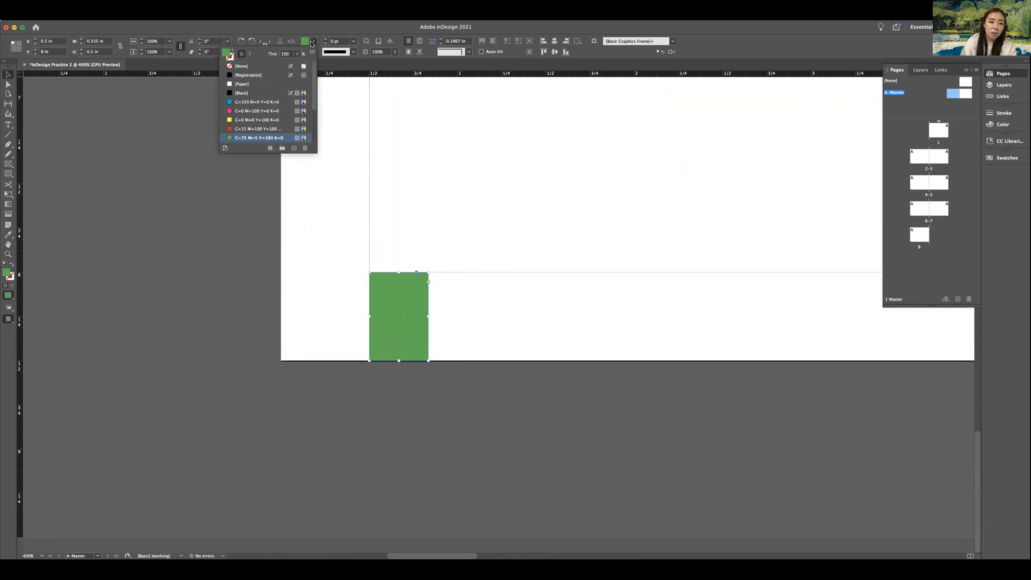
pyautogui.scroll(-3, 275, 135)
pyautogui.click(244, 138)
pyautogui.click(294, 287)
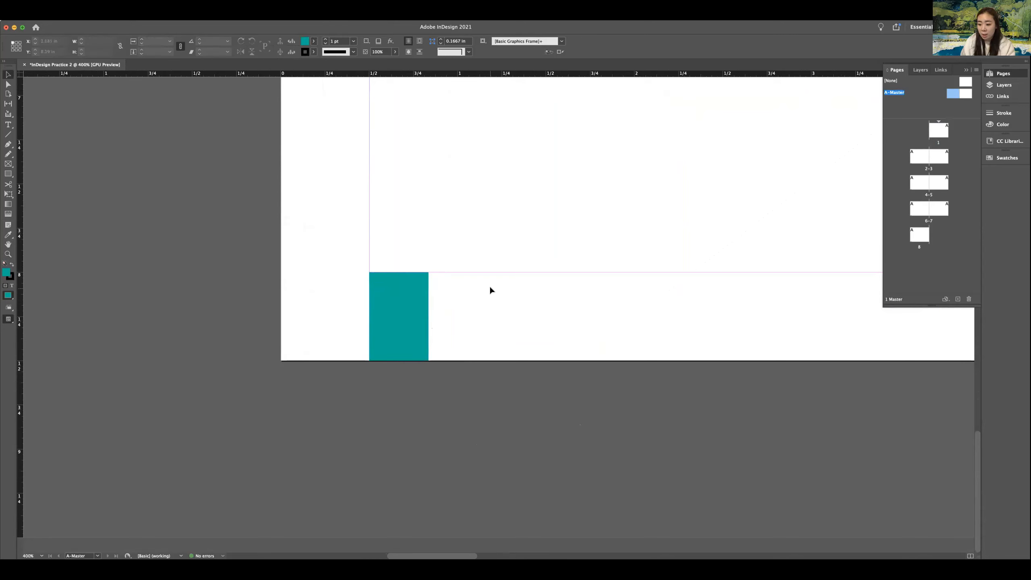
# - Create a text frame about 0.345 by 0.31 in above the teal rectangle and enter "1" in it
pyautogui.press('z')
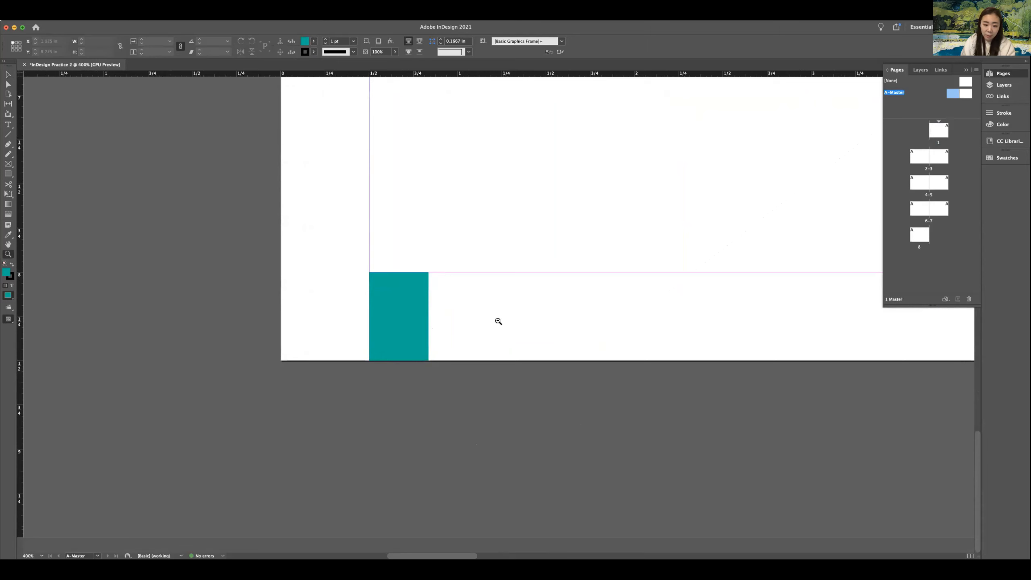
pyautogui.keyDown('alt'); pyautogui.click(497, 321); pyautogui.keyUp('alt')
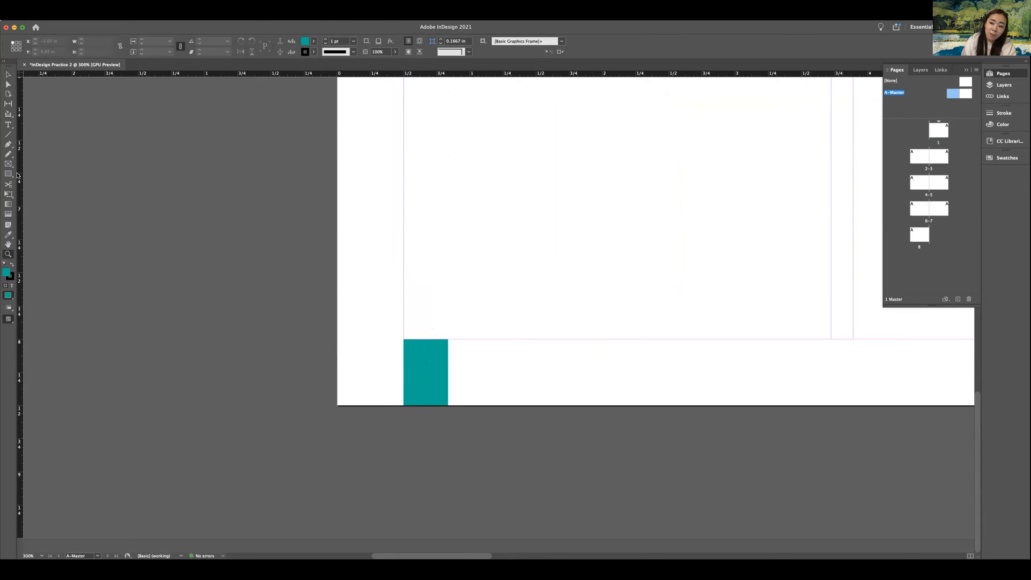
pyautogui.click(8, 125)
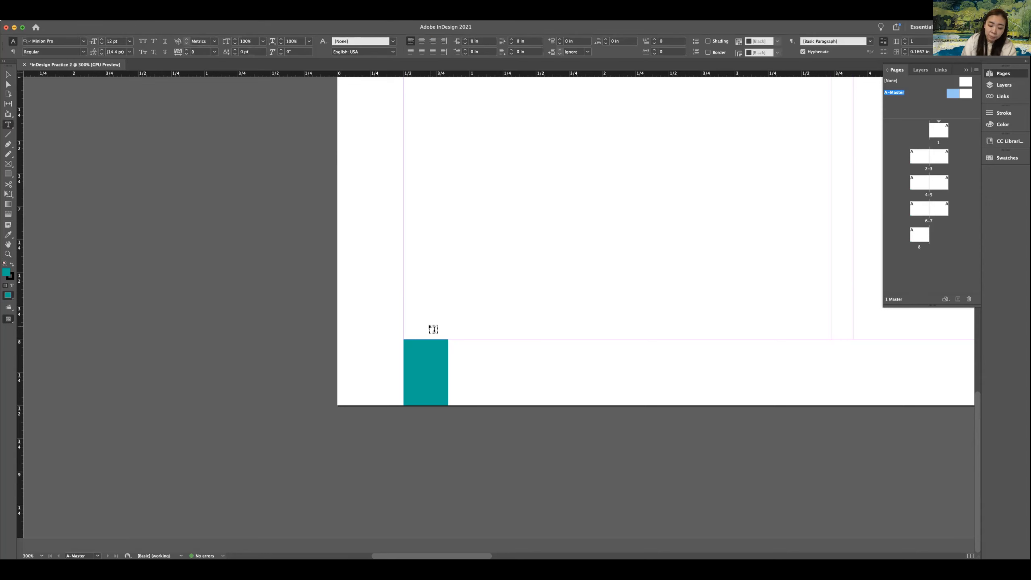
pyautogui.moveTo(415, 248); pyautogui.dragTo(458, 288)
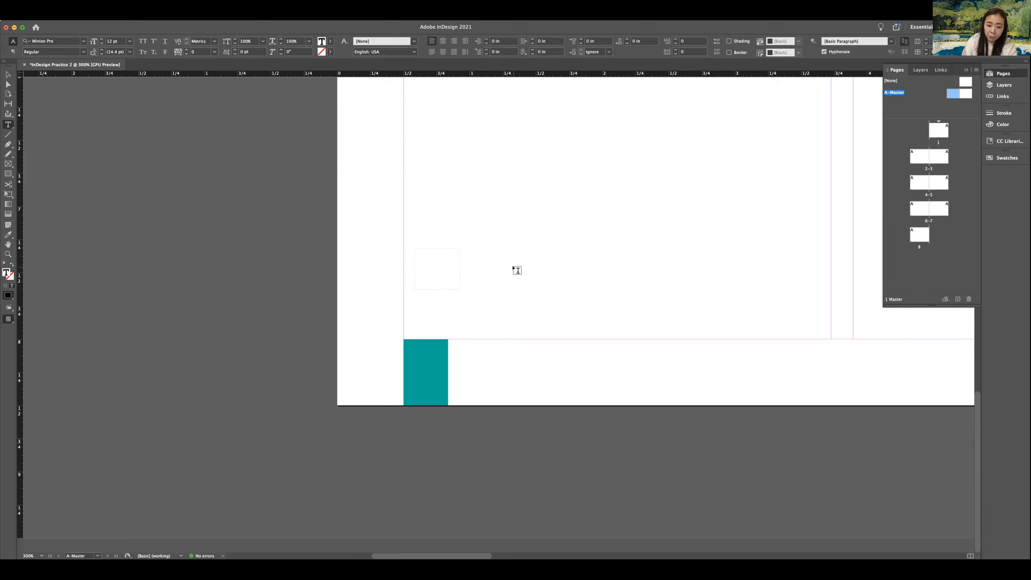
pyautogui.write('1')
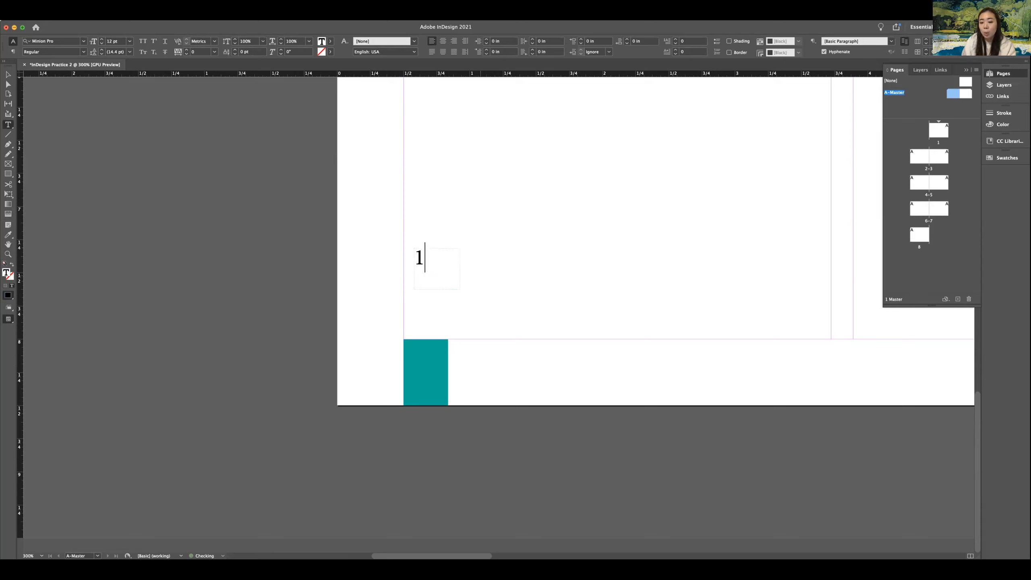
pyautogui.press('Escape')
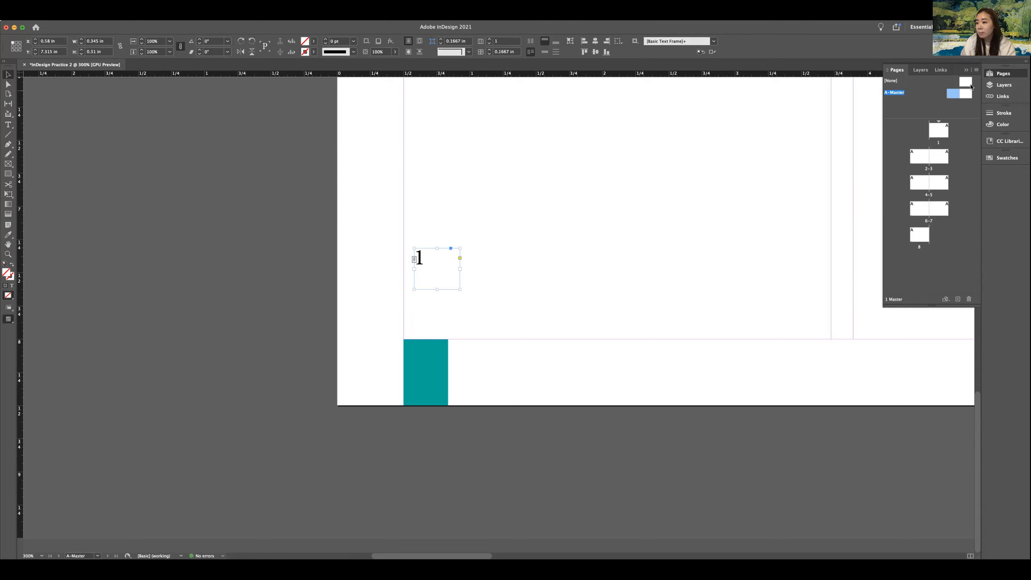
# - Return to the document pages and examine how the master's number and teal rectangle appear on the spreads
pyautogui.doubleClick(942, 135)
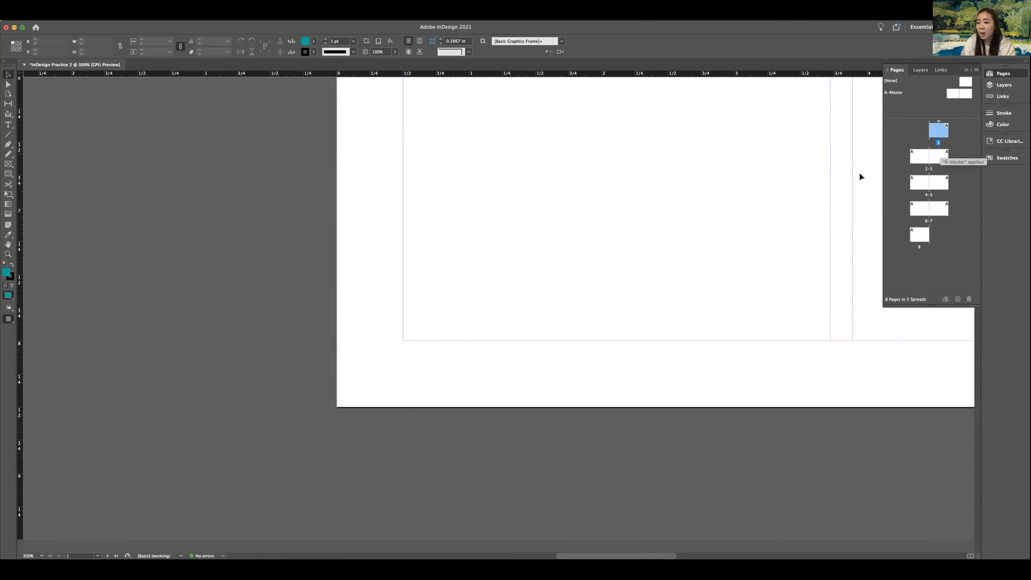
pyautogui.scroll(-15, 690, 224)
pyautogui.hscroll(-15, 690, 225)
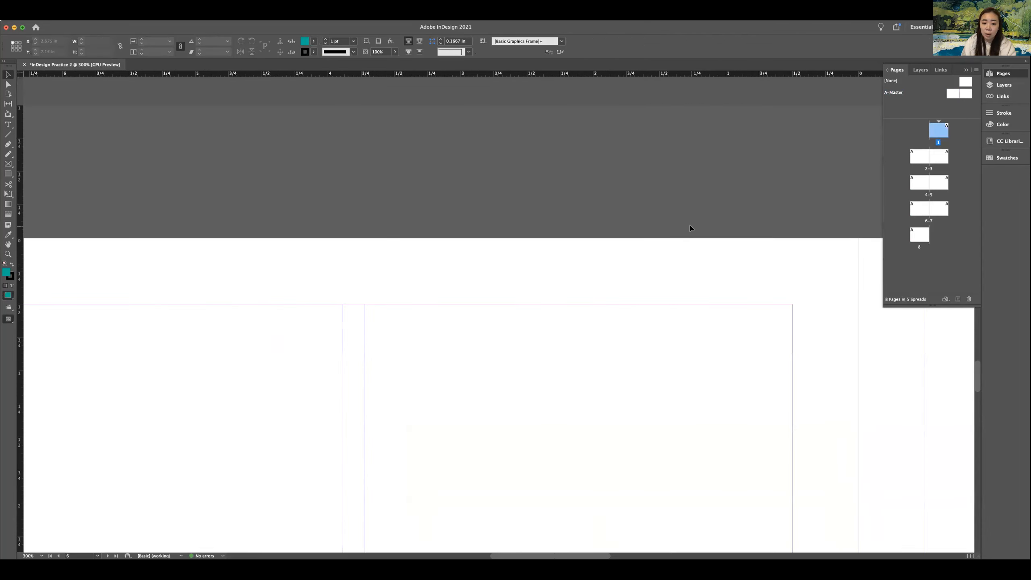
pyautogui.press('z')
pyautogui.keyDown('alt'); pyautogui.click(675, 230); pyautogui.keyUp('alt')
pyautogui.keyDown('alt'); pyautogui.click(674, 229); pyautogui.keyUp('alt')
pyautogui.keyDown('alt'); pyautogui.click(674, 228); pyautogui.keyUp('alt')
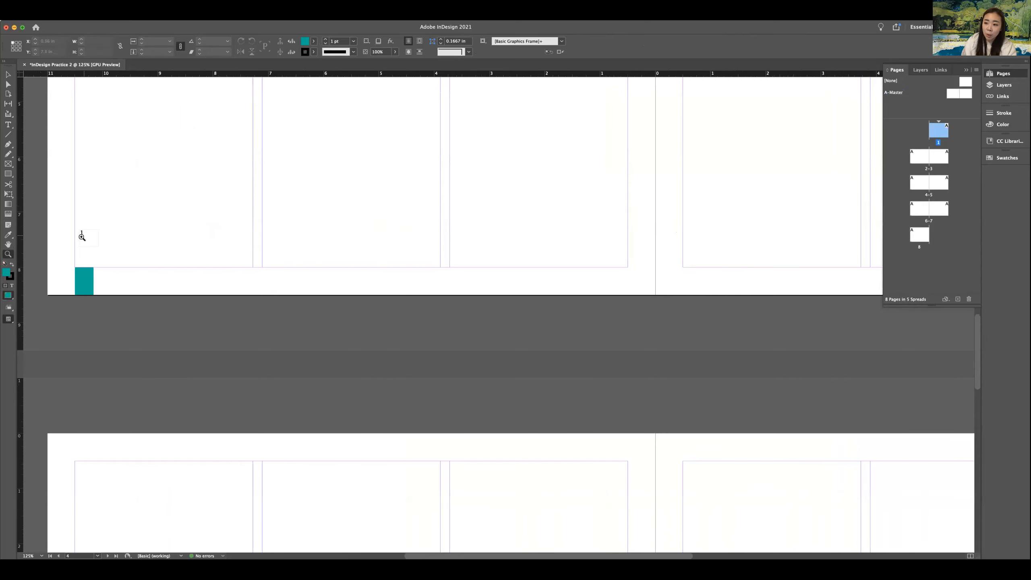
pyautogui.click(911, 160)
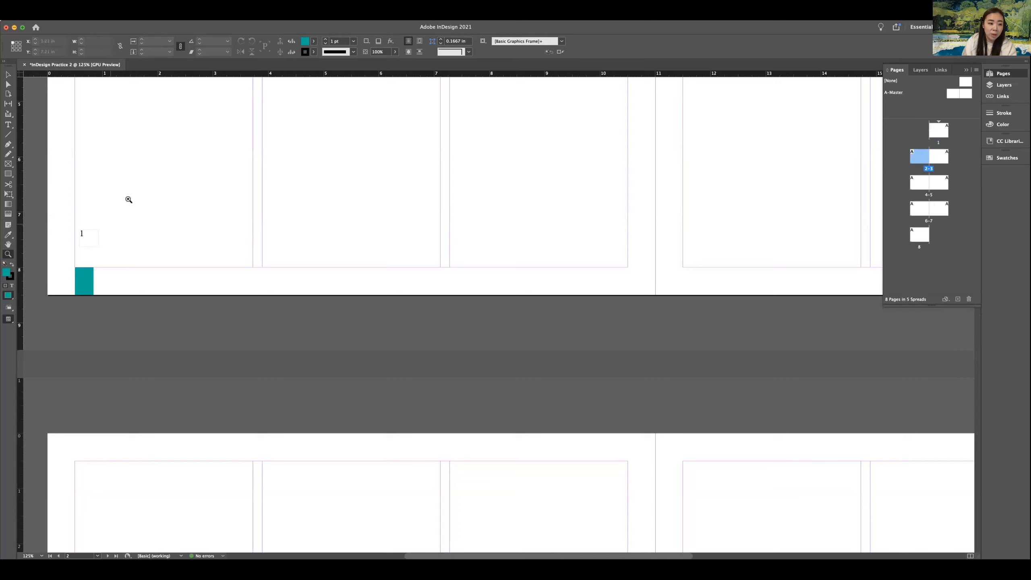
pyautogui.scroll(-5, 77, 238)
pyautogui.scroll(5, 76, 238)
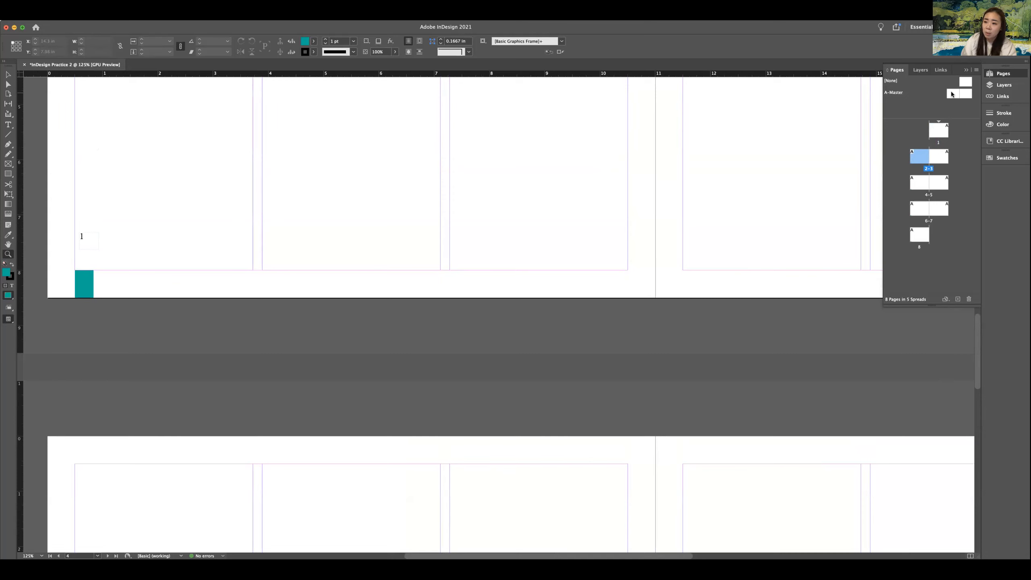
# - Reopen the A-Master spread and replace the "1" in the text frame with a Current Page Number marker
pyautogui.doubleClick(952, 94)
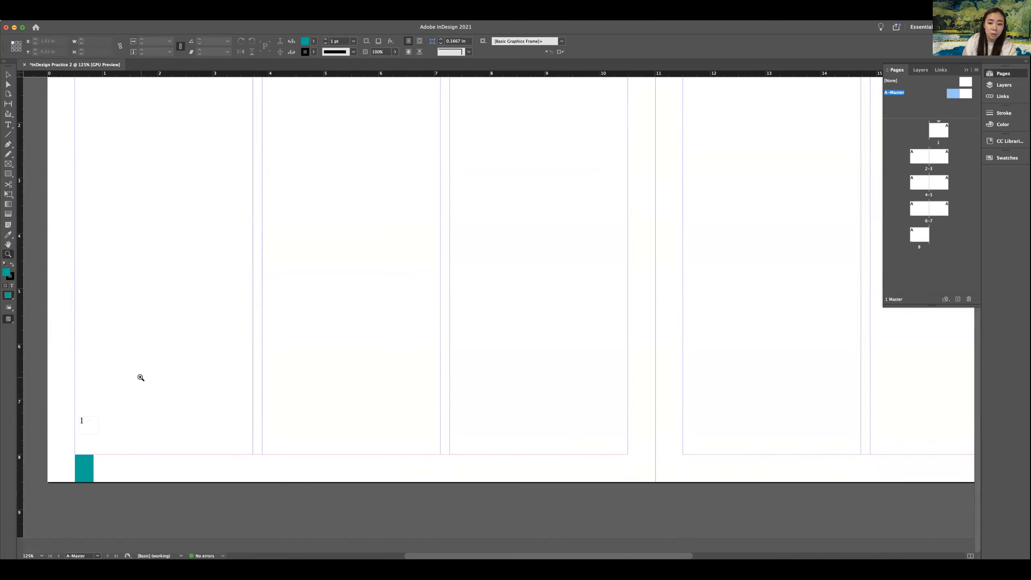
pyautogui.hscroll(-3, 141, 377)
pyautogui.click(210, 433)
pyautogui.click(209, 434)
pyautogui.click(848, 354)
pyautogui.click(498, 391)
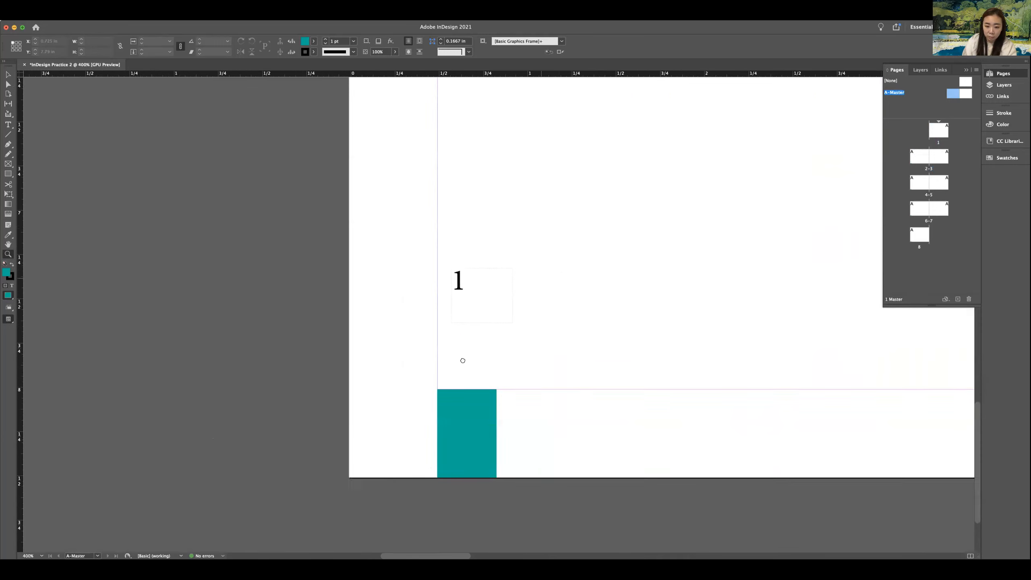
pyautogui.press('t')
pyautogui.moveTo(449, 288); pyautogui.dragTo(410, 289)
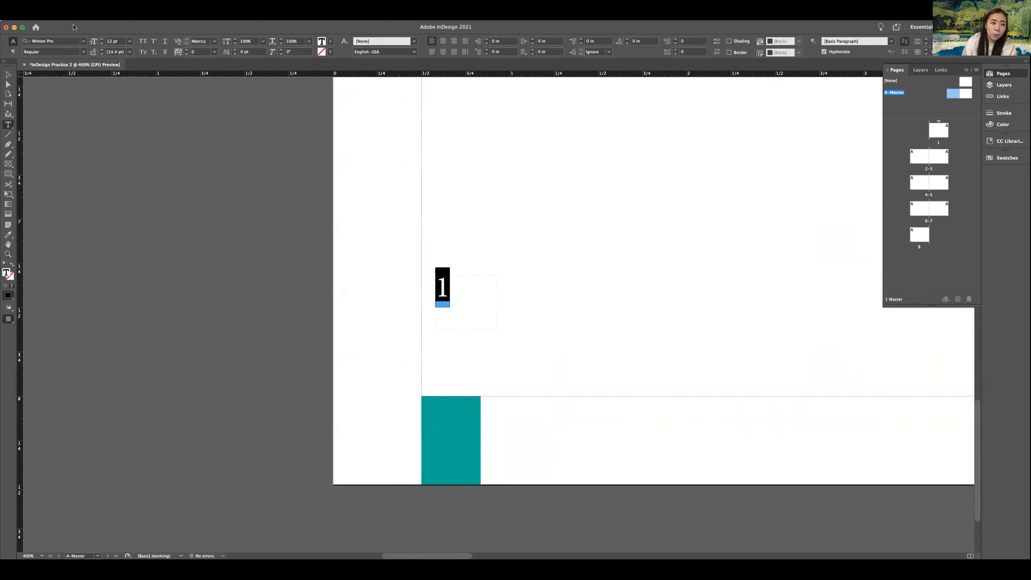
pyautogui.click(114, 16)
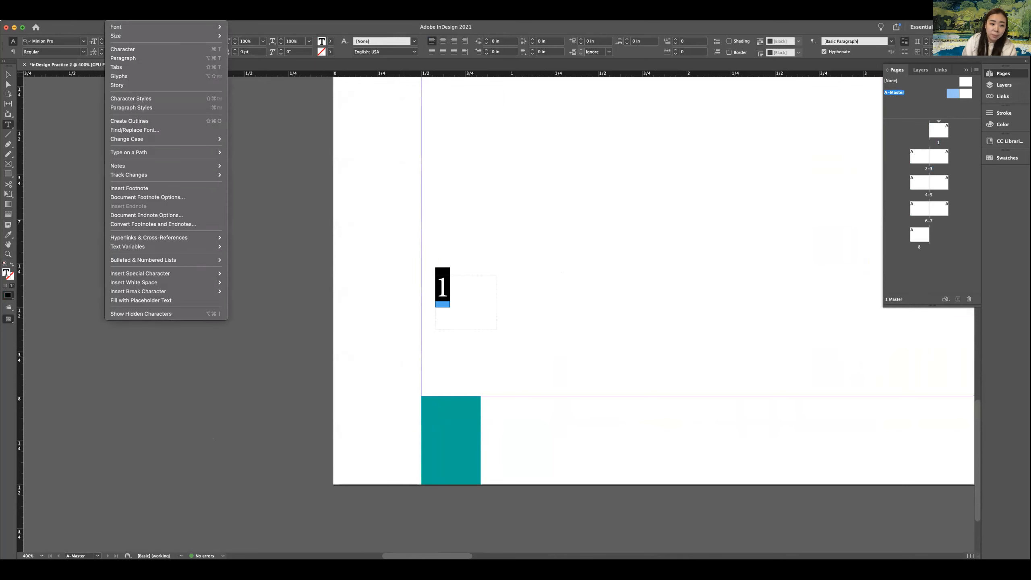
pyautogui.moveTo(141, 275)
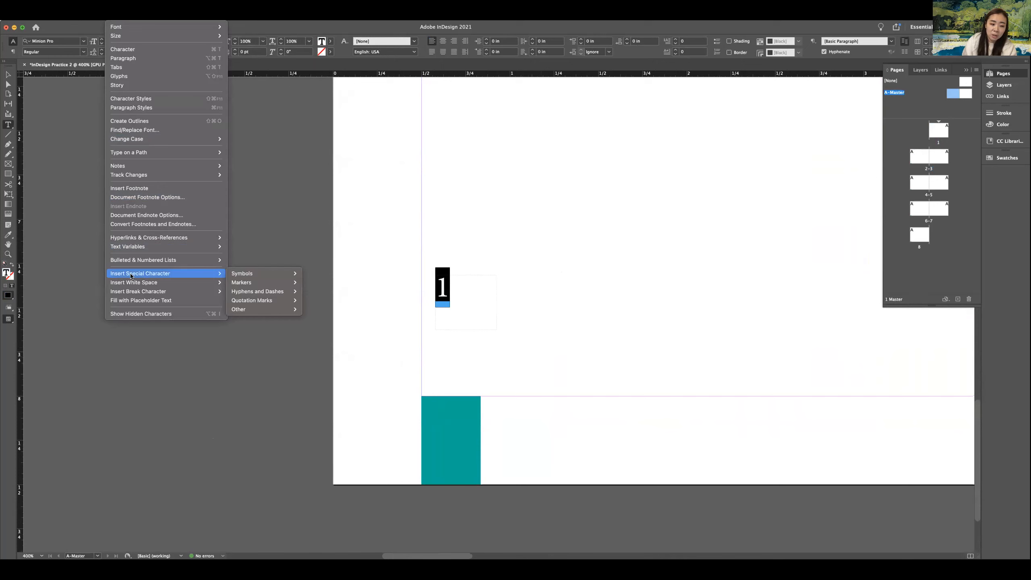
pyautogui.moveTo(291, 275)
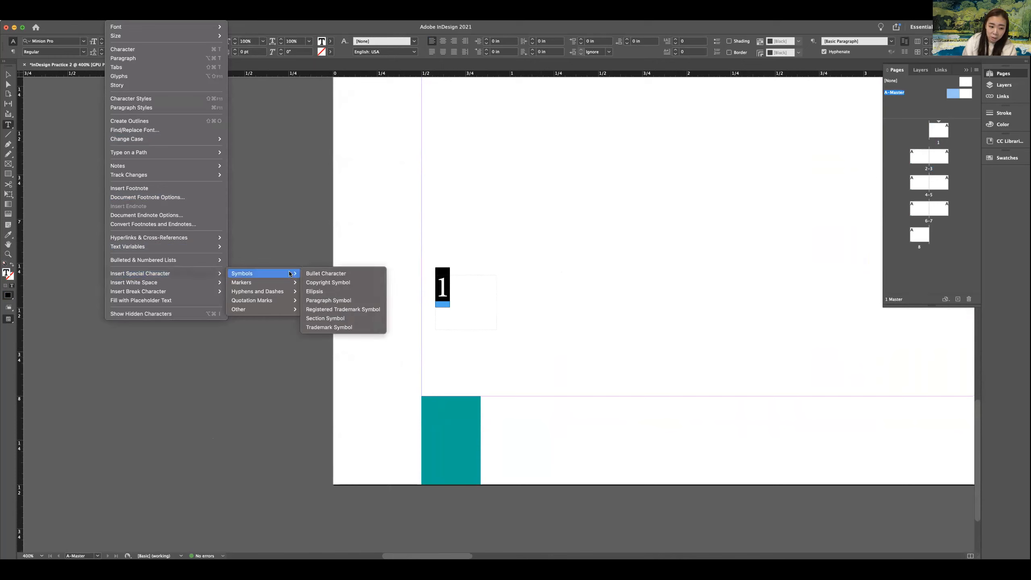
pyautogui.moveTo(253, 288)
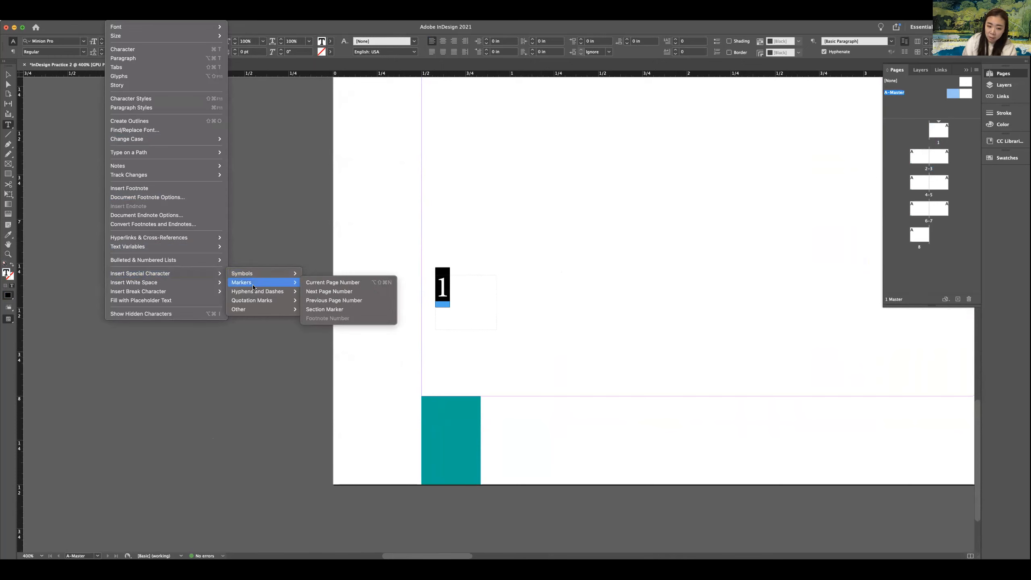
pyautogui.click(313, 283)
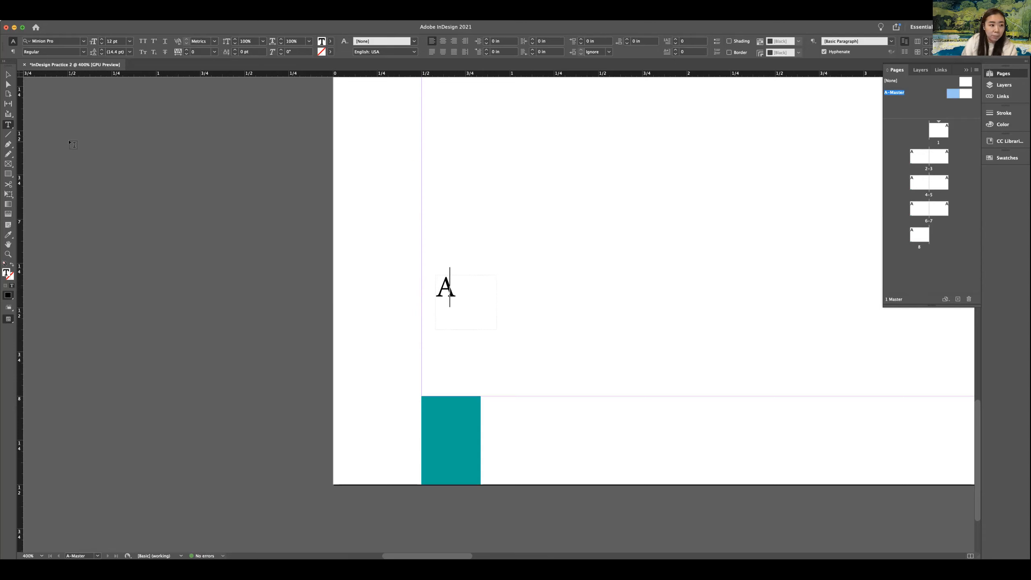
# - Move the page number frame onto the upper part of the teal rectangle and resize it to the rectangle's 0.335 in width
pyautogui.click(7, 76)
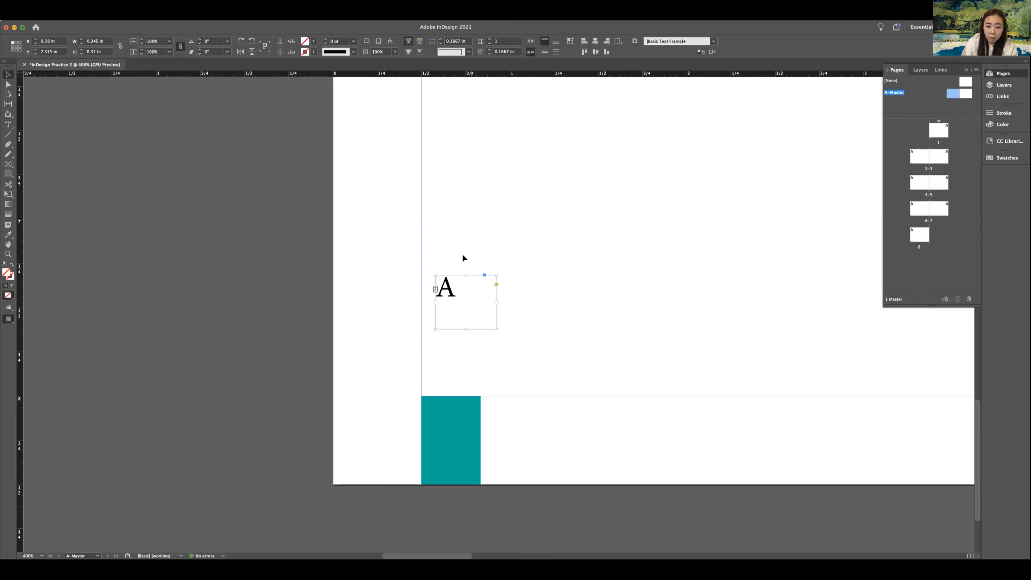
pyautogui.moveTo(447, 289); pyautogui.dragTo(437, 416)
pyautogui.moveTo(436, 415); pyautogui.dragTo(437, 414)
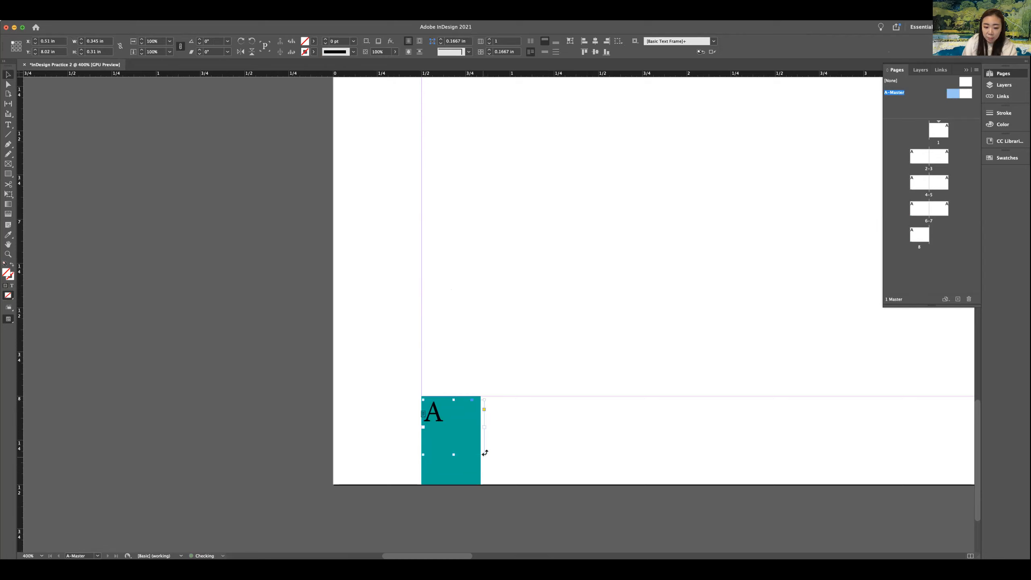
pyautogui.moveTo(485, 453); pyautogui.dragTo(479, 456)
pyautogui.moveTo(422, 428); pyautogui.dragTo(418, 428)
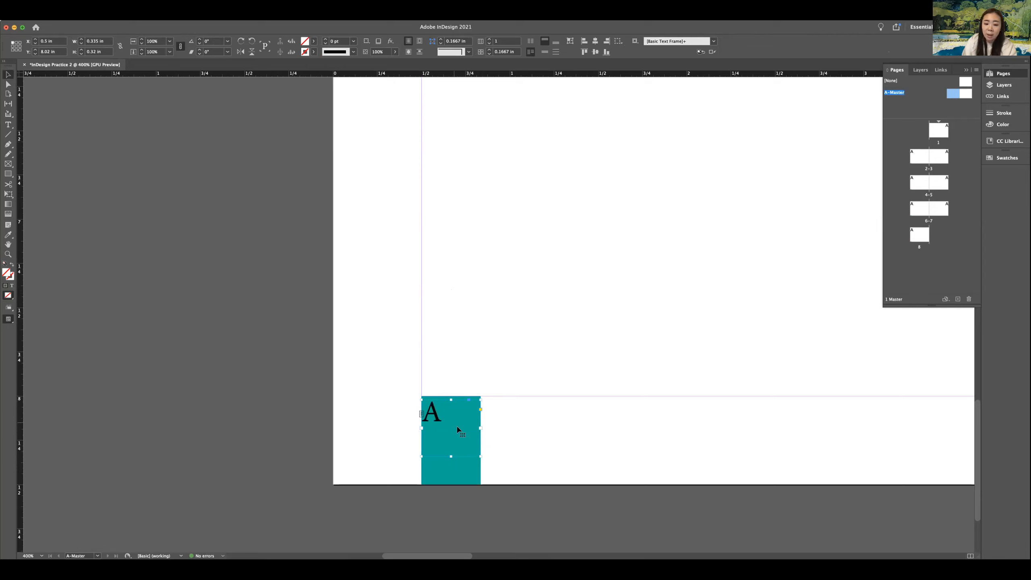
# - Center-align the page number marker within its text frame
pyautogui.doubleClick(439, 418)
pyautogui.moveTo(439, 418); pyautogui.dragTo(370, 413)
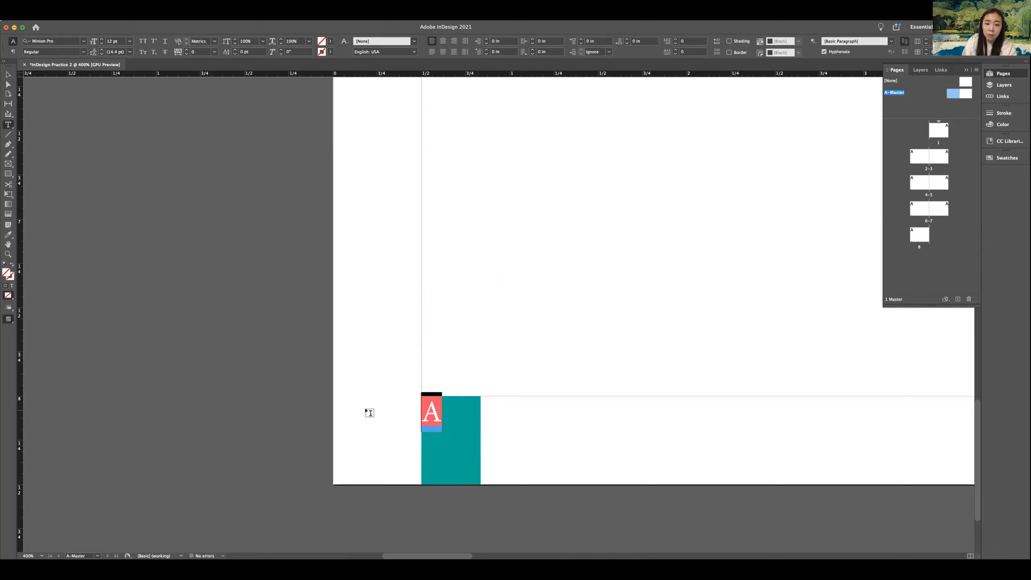
pyautogui.click(444, 42)
pyautogui.click(7, 75)
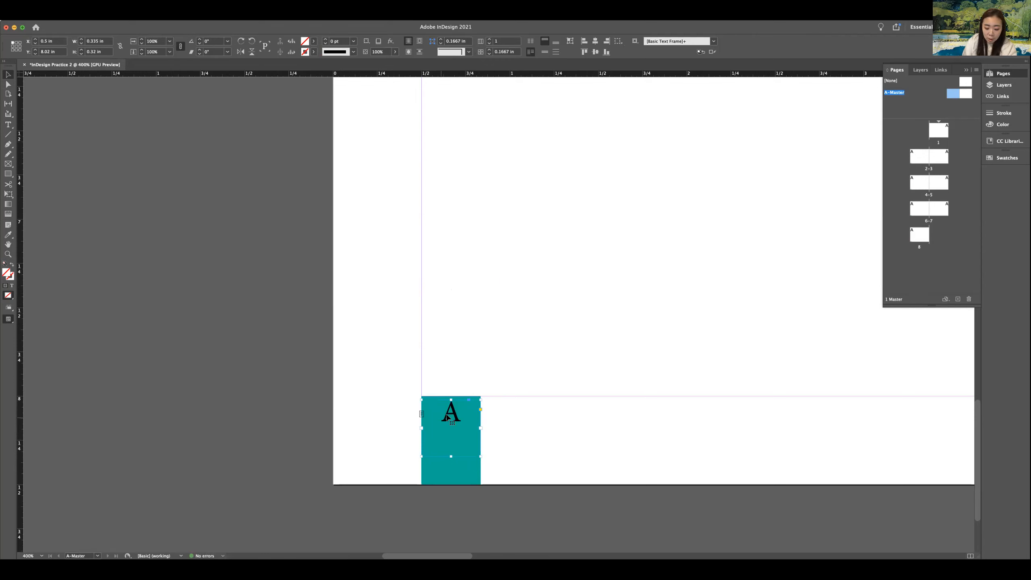
# - Set the page number marker on the A-Master to 18 pt, keeping Minion Pro as its font
pyautogui.doubleClick(451, 400)
pyautogui.doubleClick(451, 412)
pyautogui.click(130, 41)
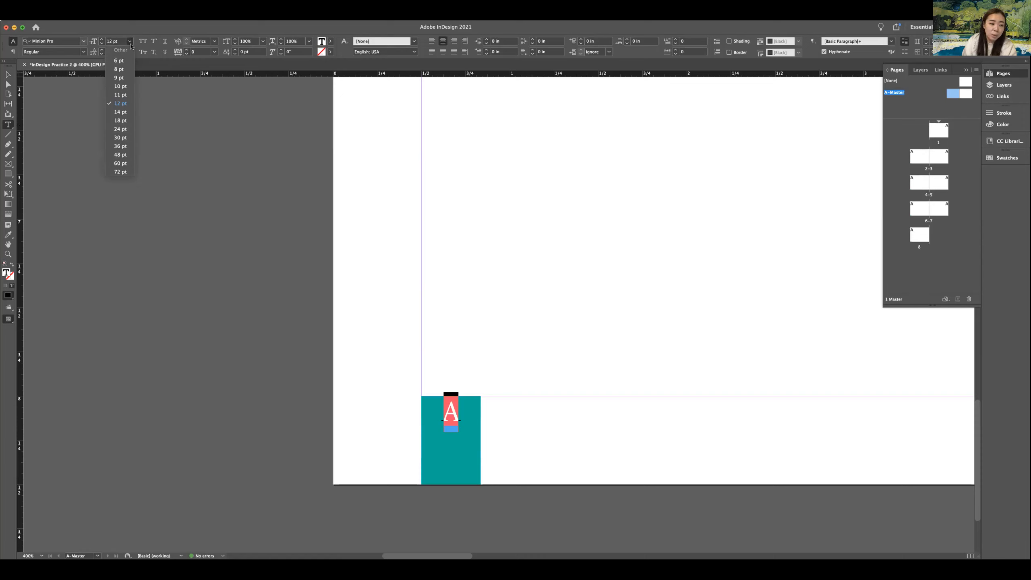
pyautogui.click(120, 121)
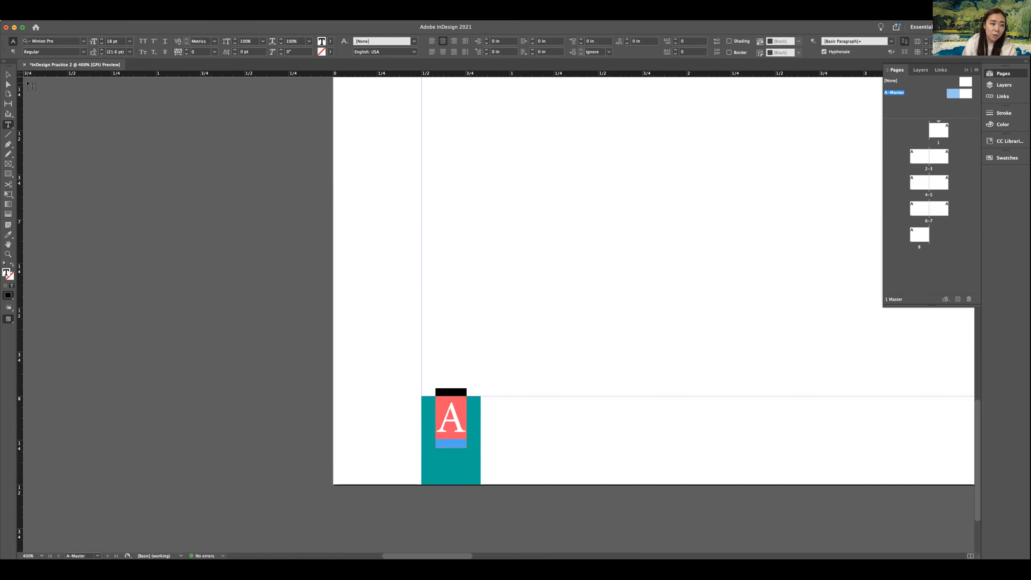
pyautogui.click(84, 41)
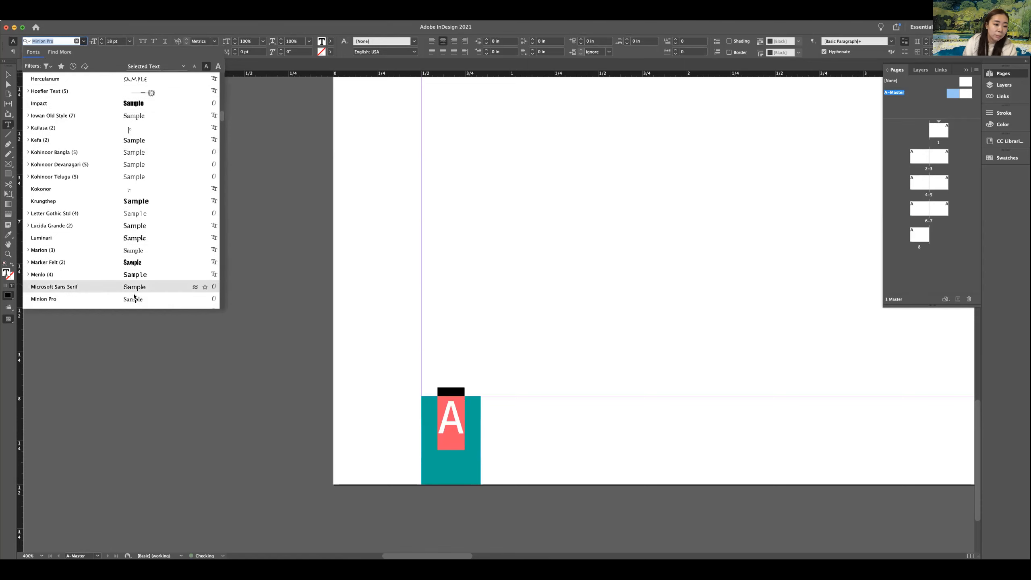
pyautogui.click(121, 299)
# - Move the page number frame straight down to Y 8.135 in, around the middle of the teal rectangle
pyautogui.click(7, 76)
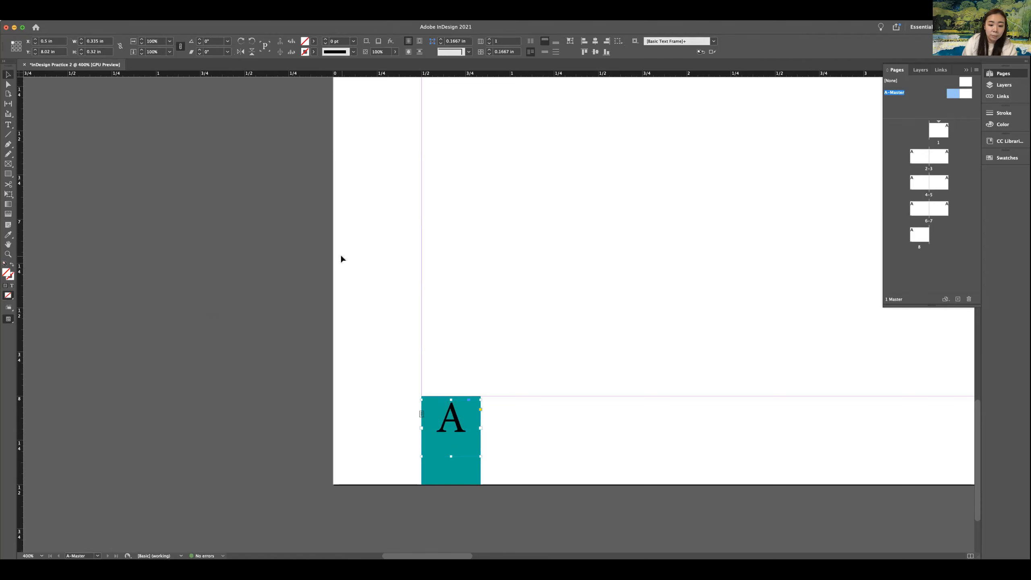
pyautogui.moveTo(456, 418); pyautogui.dragTo(456, 447)
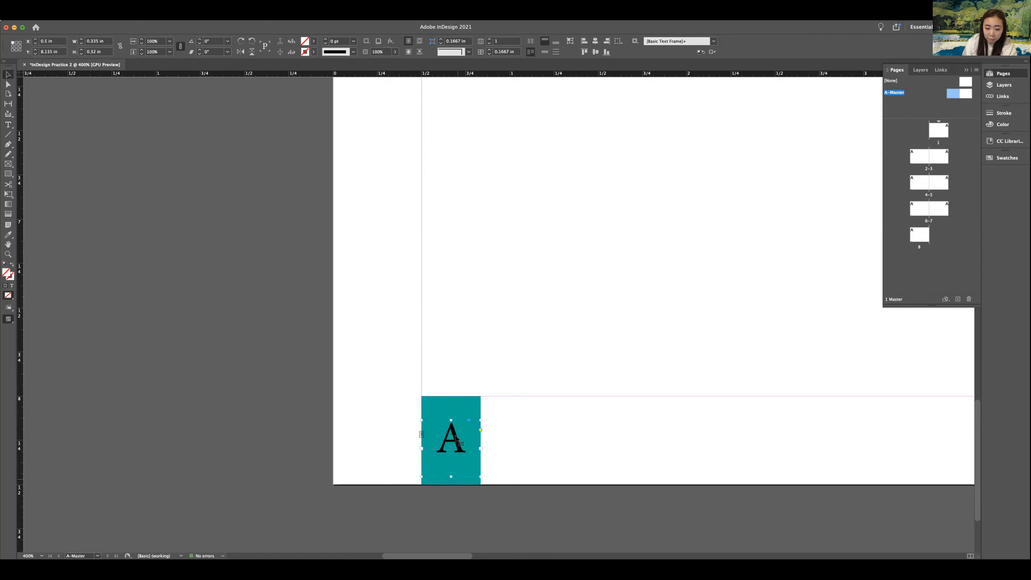
pyautogui.click(519, 448)
# - Return to the 2-3 spread and check the page numbers on the following pages through page 8, including the right-hand pages
pyautogui.press('z')
pyautogui.keyDown('alt'); pyautogui.click(482, 458); pyautogui.keyUp('alt')
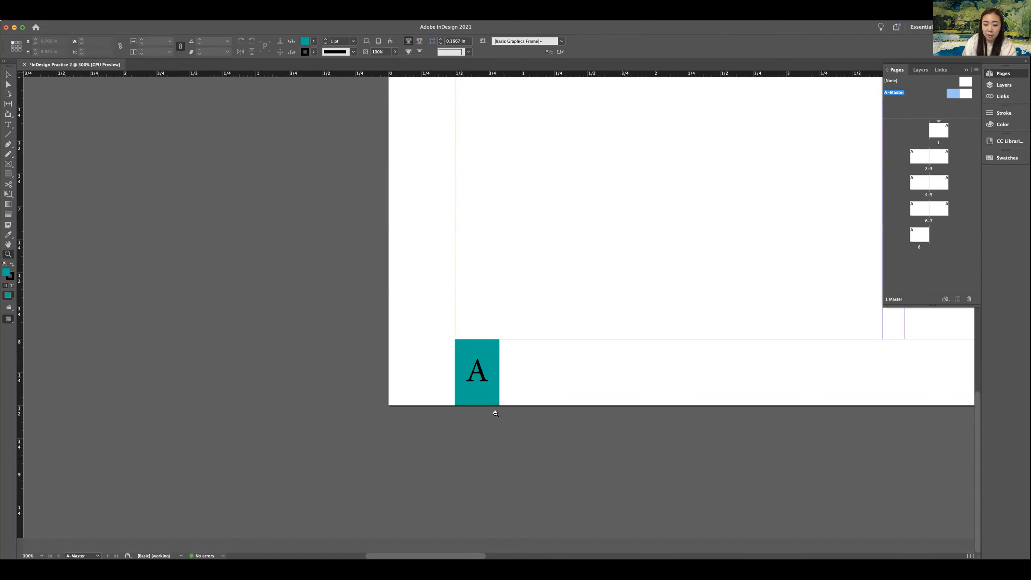
pyautogui.keyDown('alt'); pyautogui.click(495, 413); pyautogui.keyUp('alt')
pyautogui.keyDown('alt'); pyautogui.click(498, 420); pyautogui.keyUp('alt')
pyautogui.keyDown('alt'); pyautogui.click(564, 463); pyautogui.keyUp('alt')
pyautogui.hscroll(5, 366, 361)
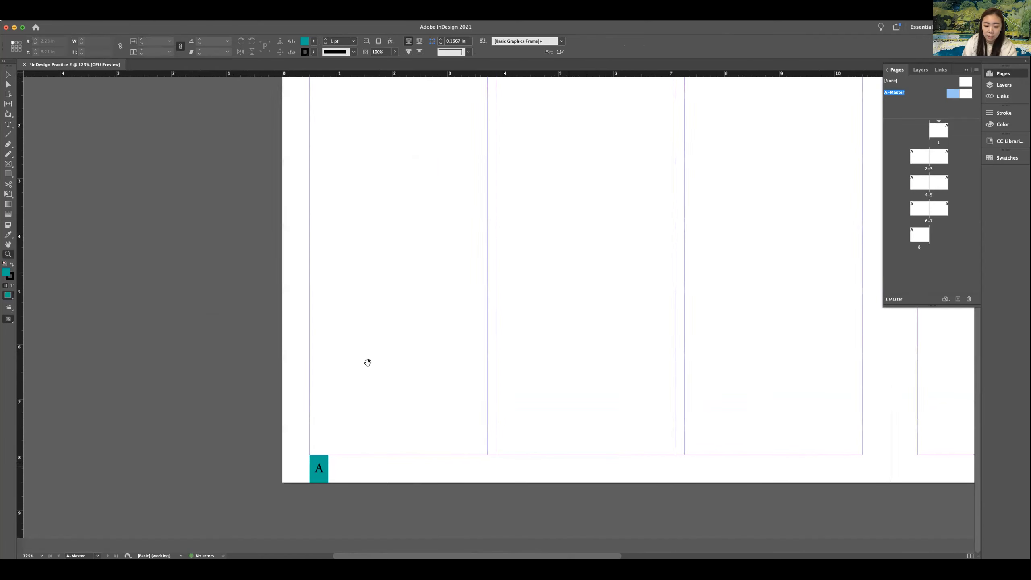
pyautogui.click(281, 472)
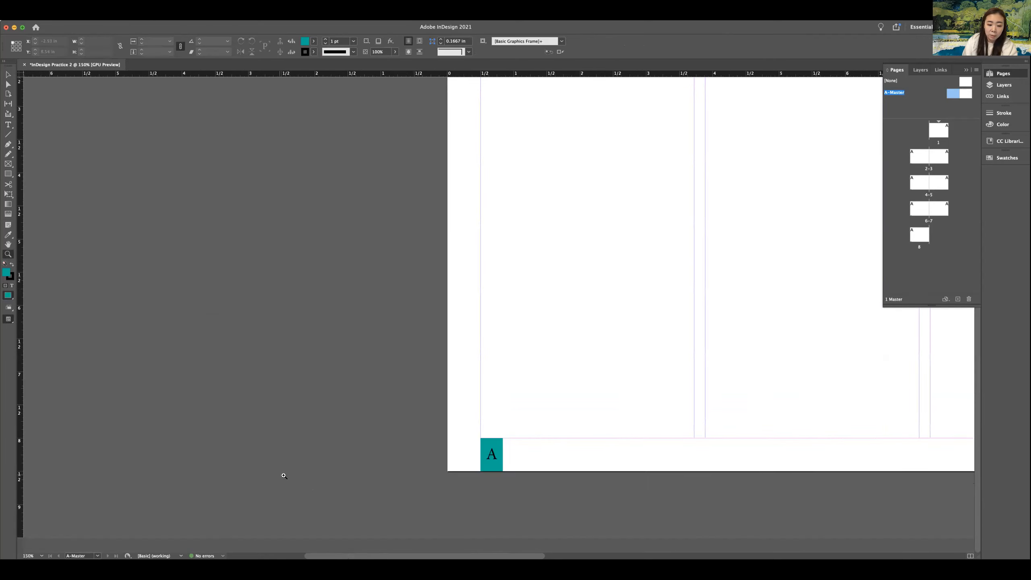
pyautogui.hscroll(5, 561, 449)
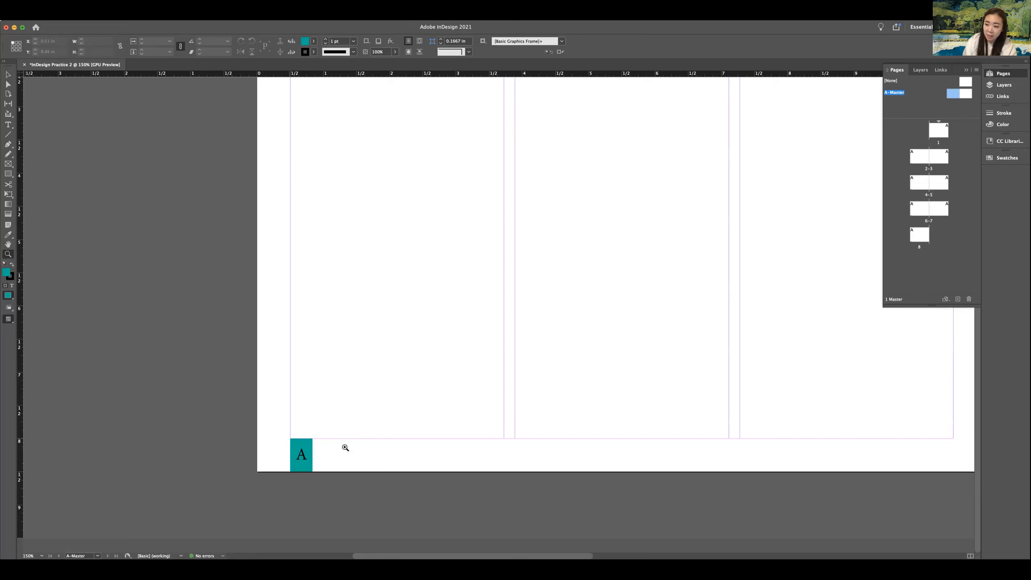
pyautogui.doubleClick(919, 159)
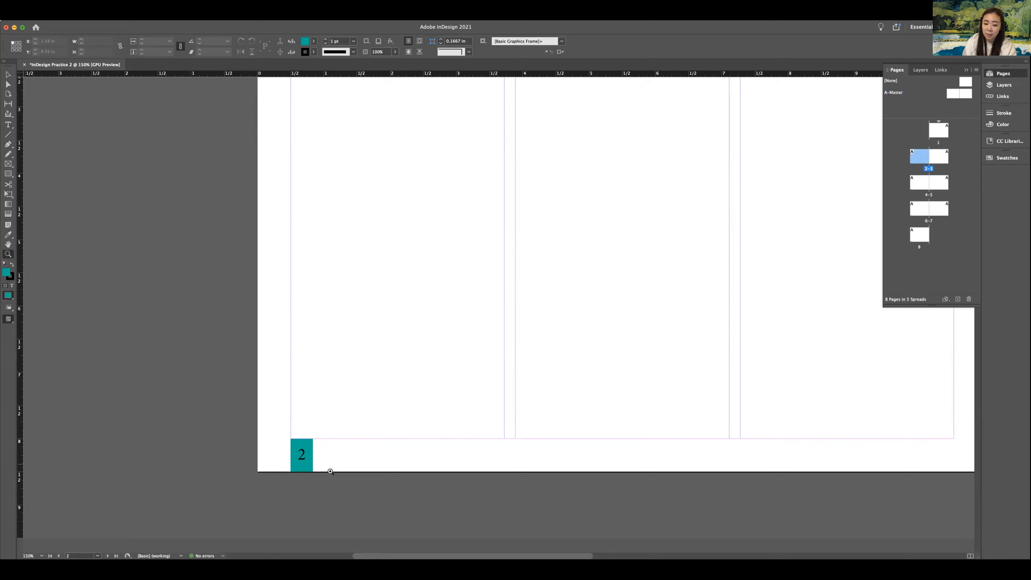
pyautogui.scroll(-15, 312, 464)
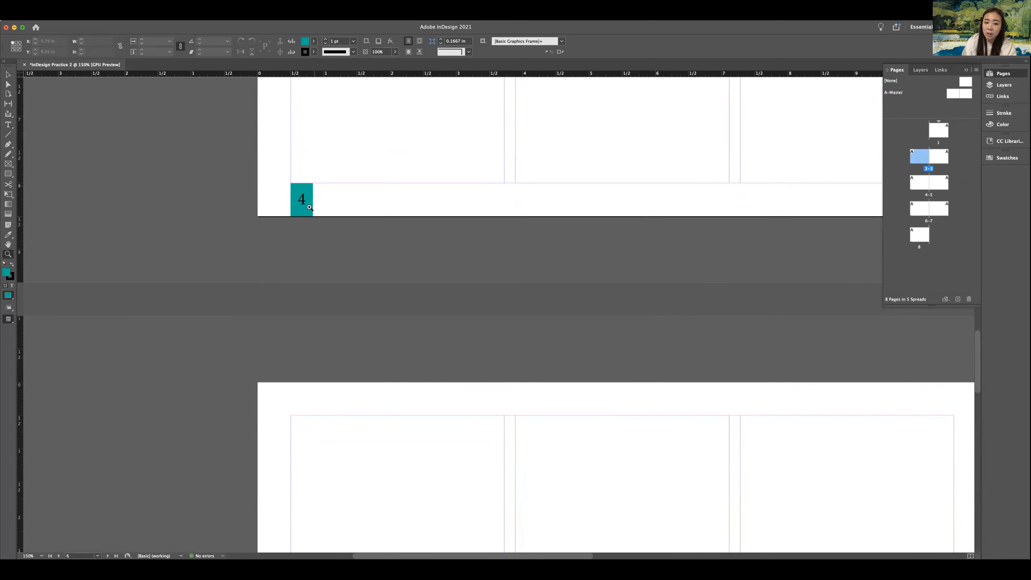
pyautogui.scroll(-15, 333, 269)
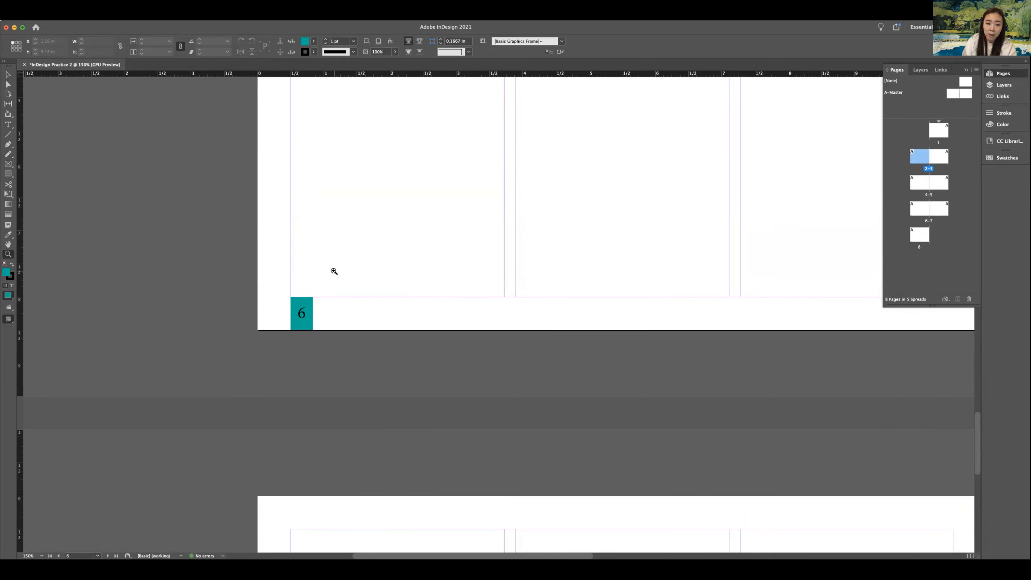
pyautogui.scroll(-15, 292, 303)
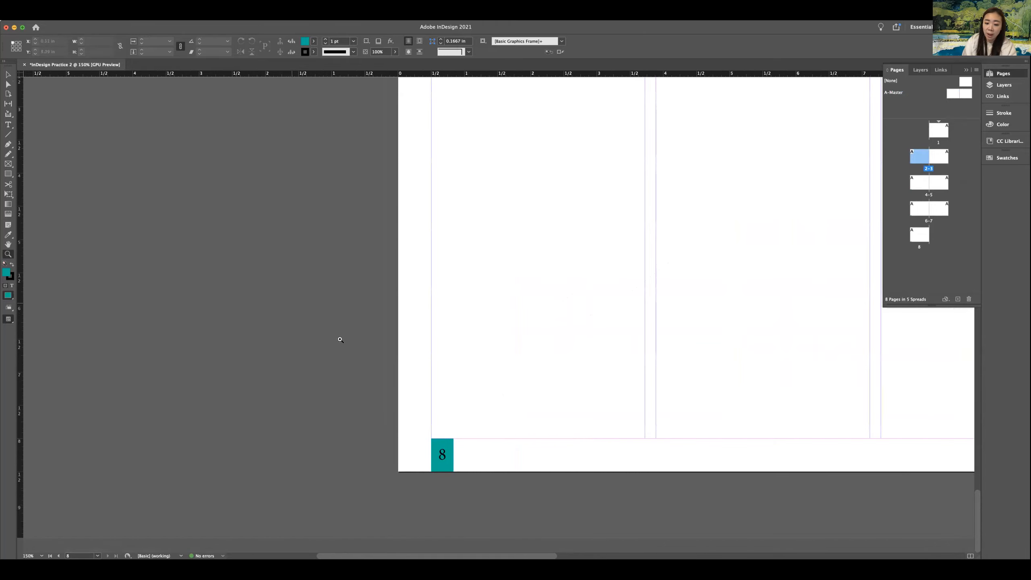
pyautogui.scroll(12, 484, 414)
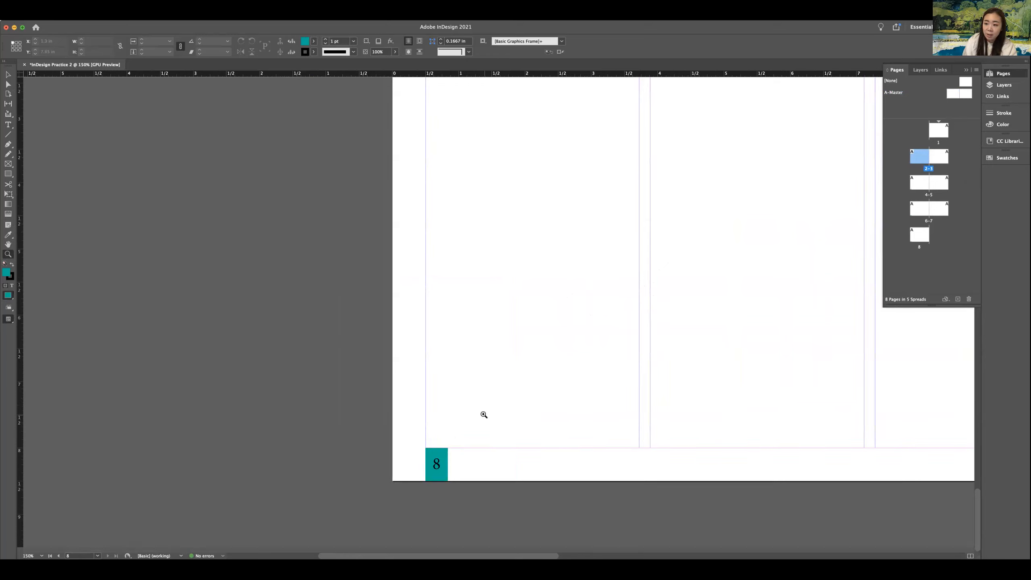
pyautogui.hscroll(10, 484, 415)
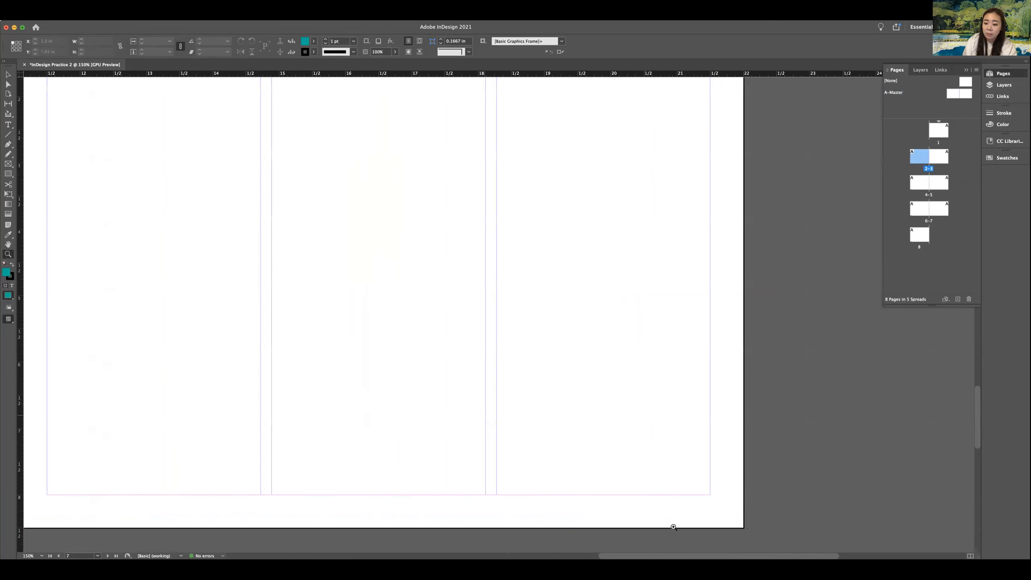
# - On the A-Master, duplicate the teal rectangle and page number marker to the right-hand page's lower outer corner at X 21.165 in, Y 8 in
pyautogui.doubleClick(954, 95)
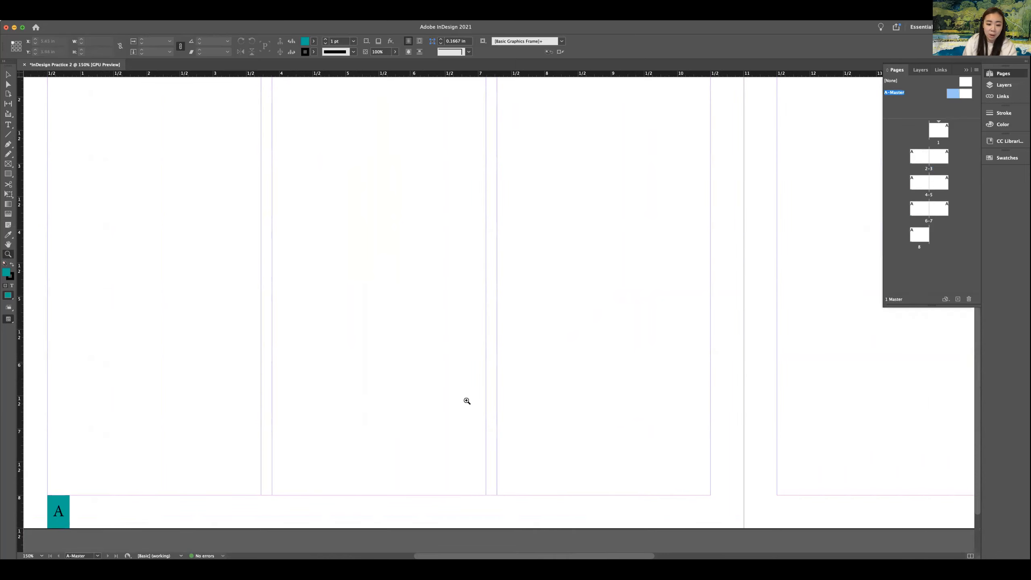
pyautogui.keyDown('alt'); pyautogui.click(447, 407); pyautogui.keyUp('alt')
pyautogui.moveTo(578, 411); pyautogui.dragTo(540, 413)
pyautogui.keyDown('alt'); pyautogui.click(377, 433); pyautogui.keyUp('alt')
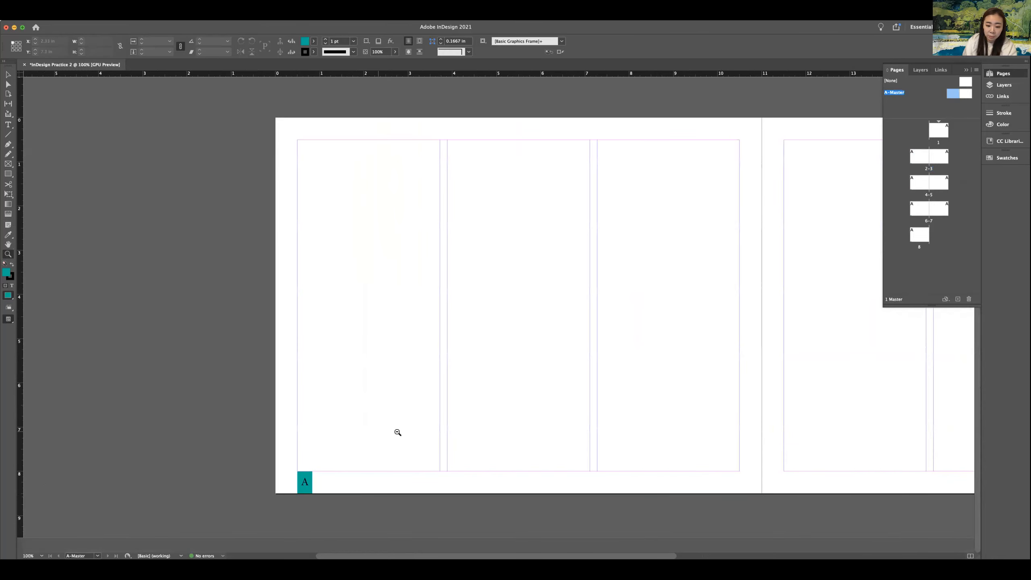
pyautogui.keyDown('alt'); pyautogui.click(423, 433); pyautogui.keyUp('alt')
pyautogui.hscroll(8, 290, 371)
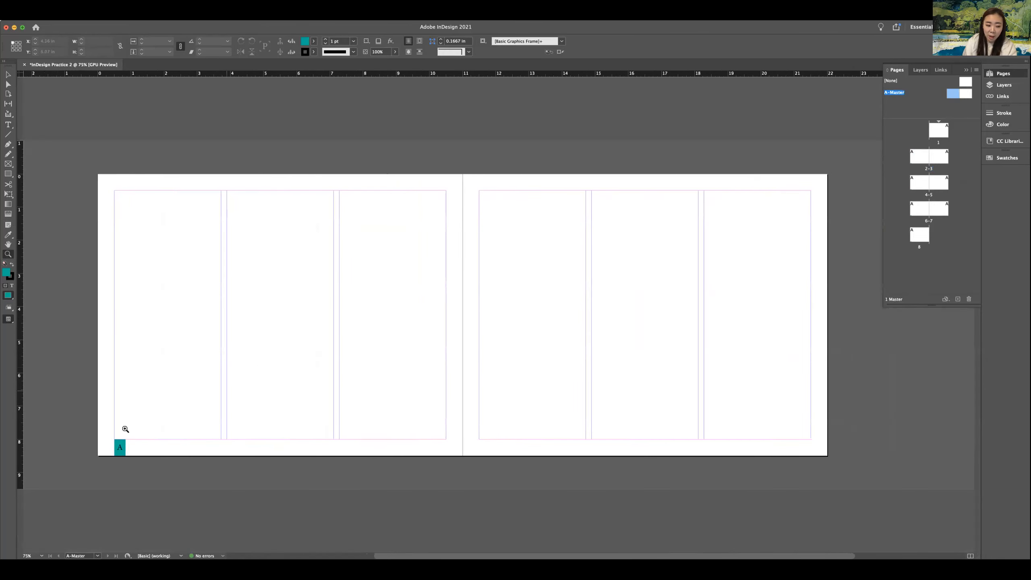
pyautogui.press('v')
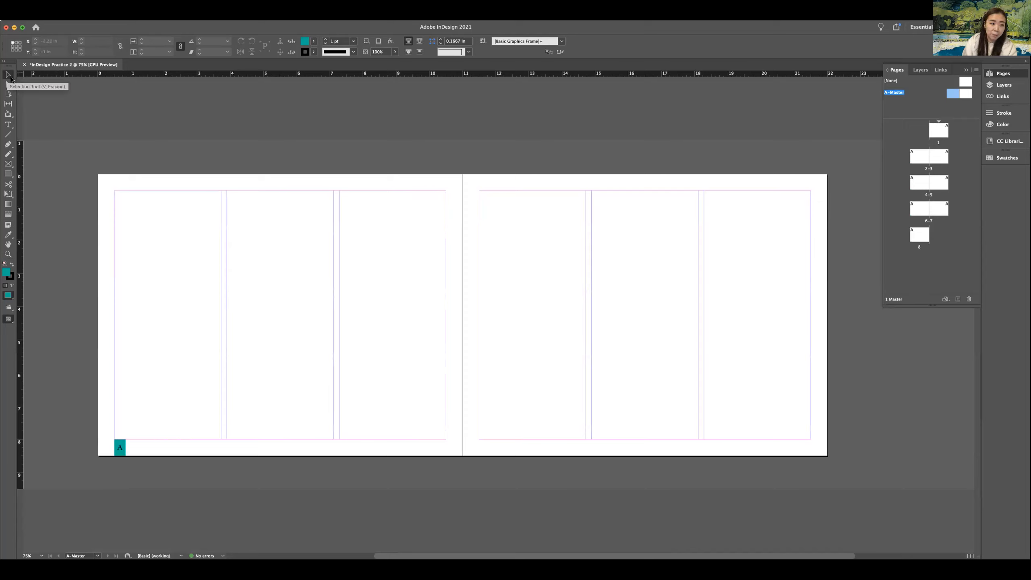
pyautogui.moveTo(99, 424); pyautogui.dragTo(150, 474)
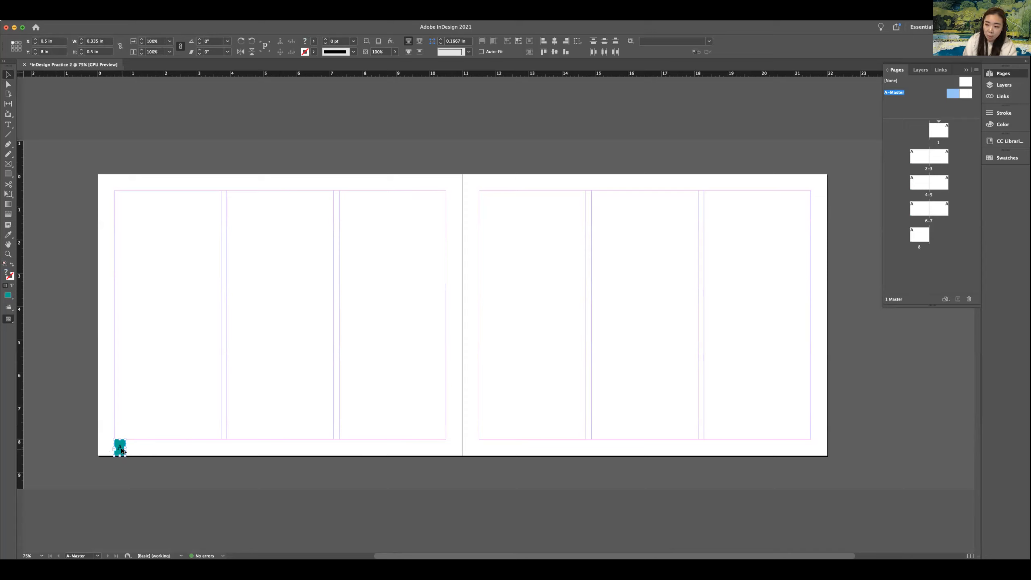
pyautogui.moveTo(120, 450); pyautogui.dragTo(804, 453)
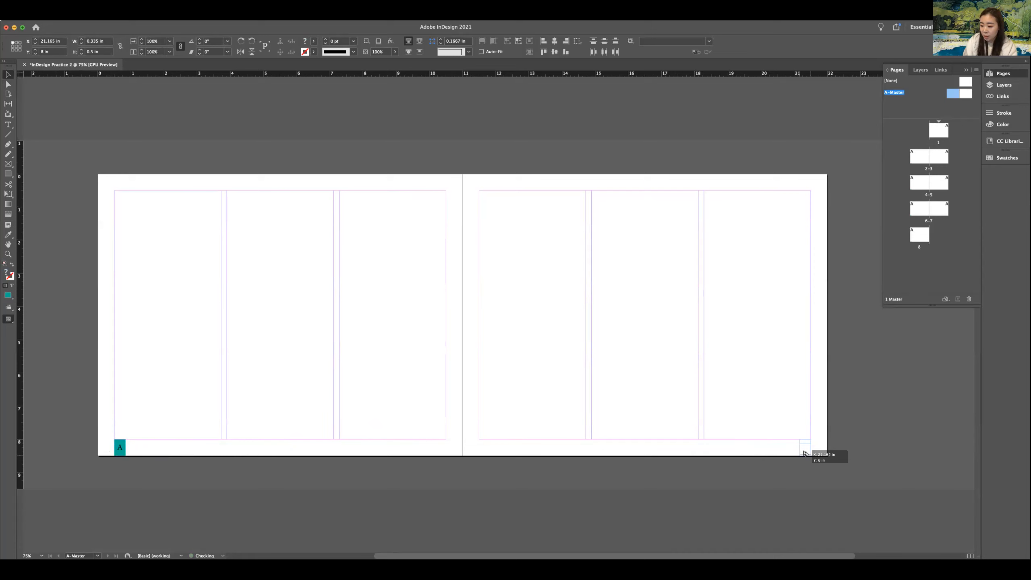
pyautogui.moveTo(805, 453); pyautogui.dragTo(805, 455)
pyautogui.click(749, 484)
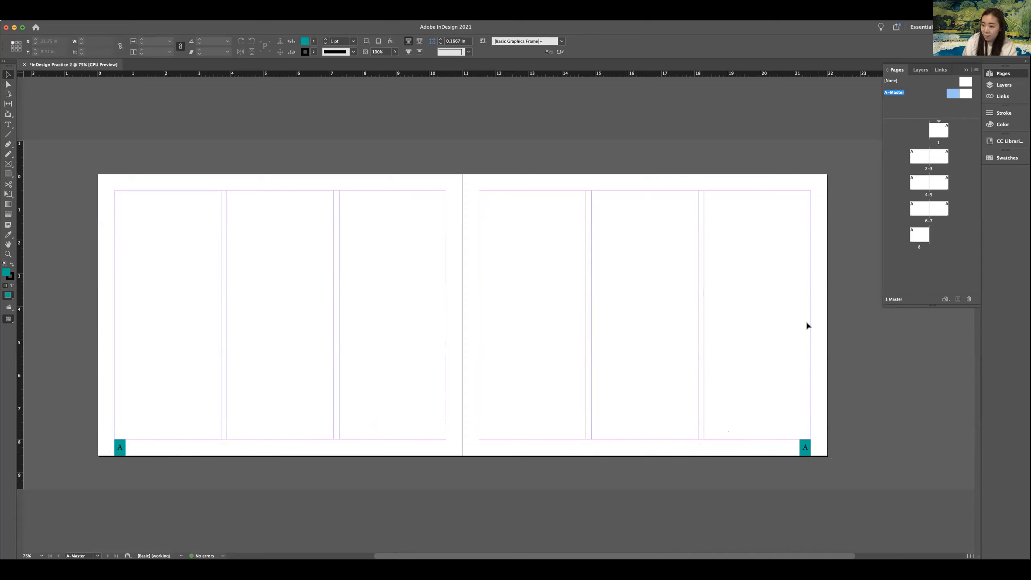
# - Open the 2-3 spread and examine the page numbering on both sides of every spread, from the first page to the last
pyautogui.click(937, 157)
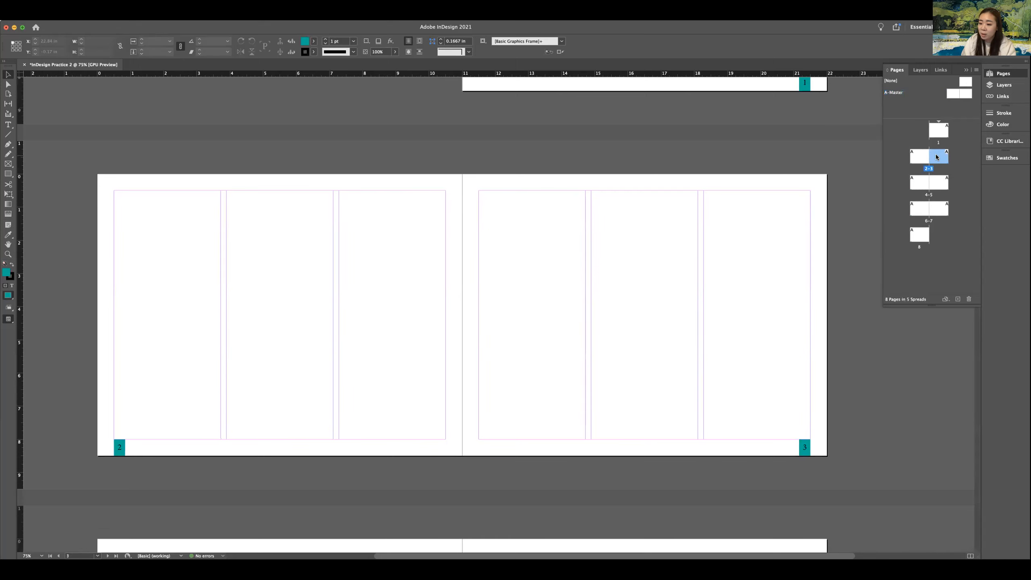
pyautogui.scroll(-3, 717, 263)
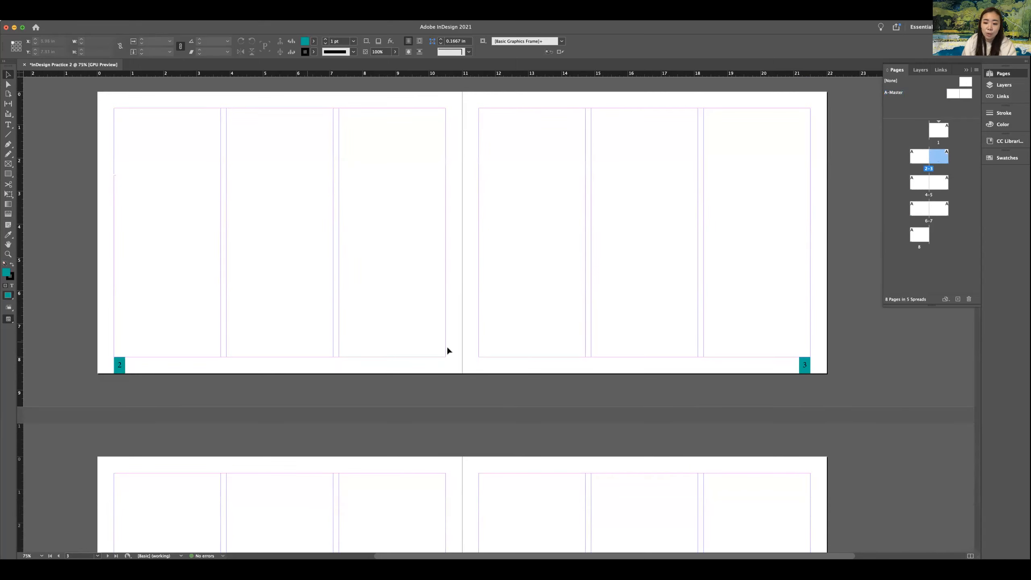
pyautogui.scroll(-5, 758, 361)
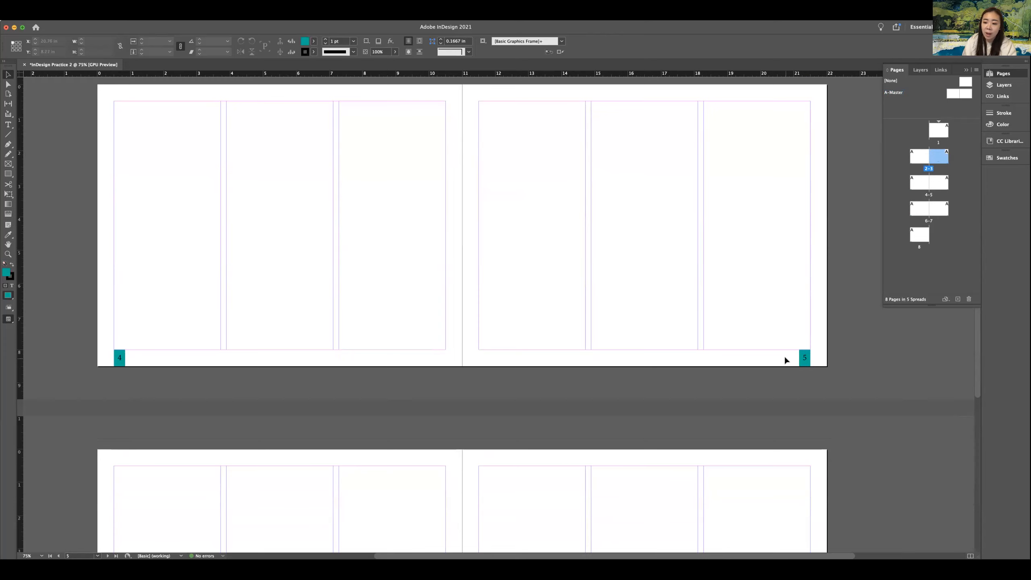
pyautogui.scroll(-5, 786, 359)
pyautogui.scroll(-5, 781, 347)
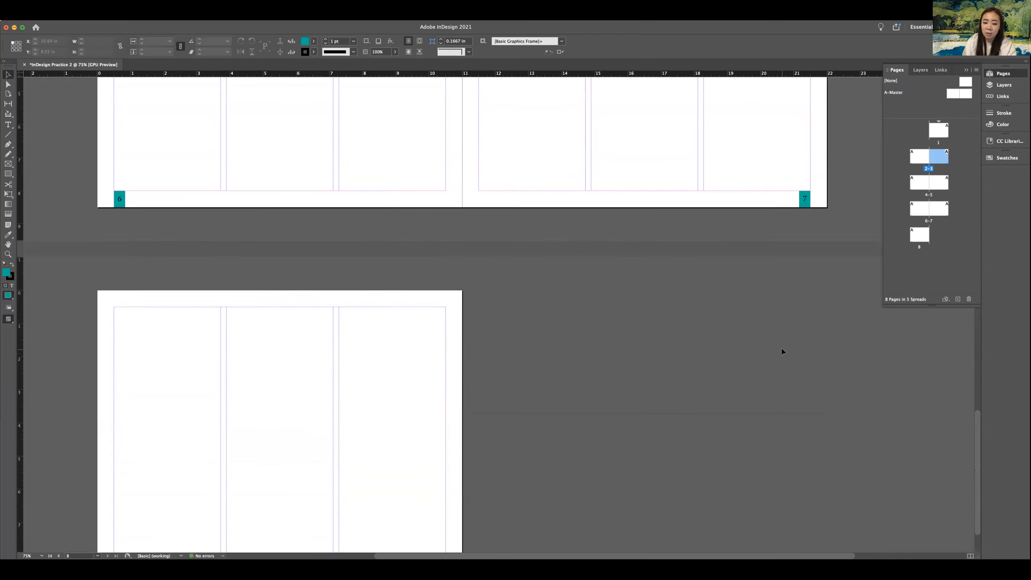
pyautogui.scroll(20, 783, 351)
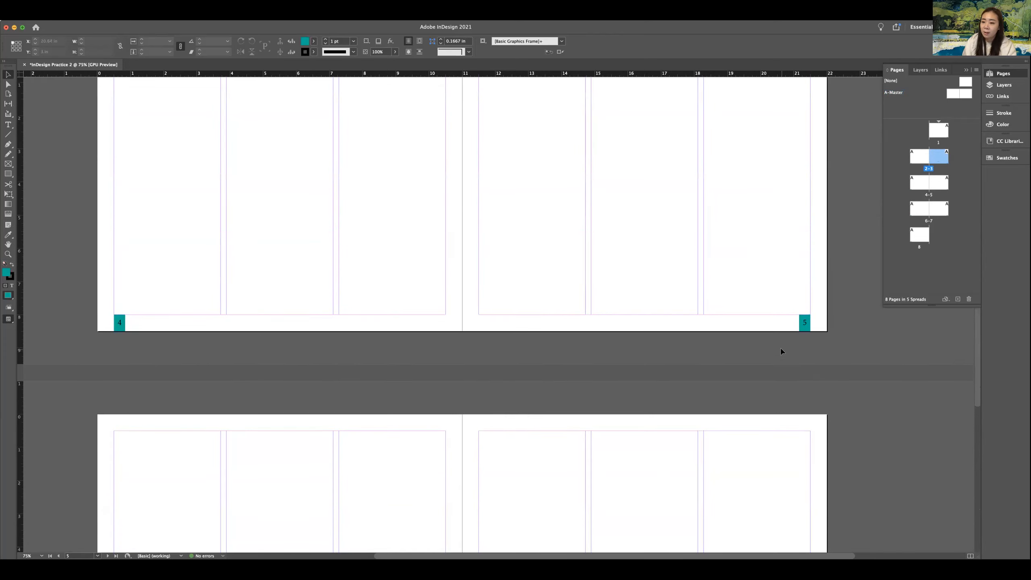
pyautogui.scroll(3, 782, 351)
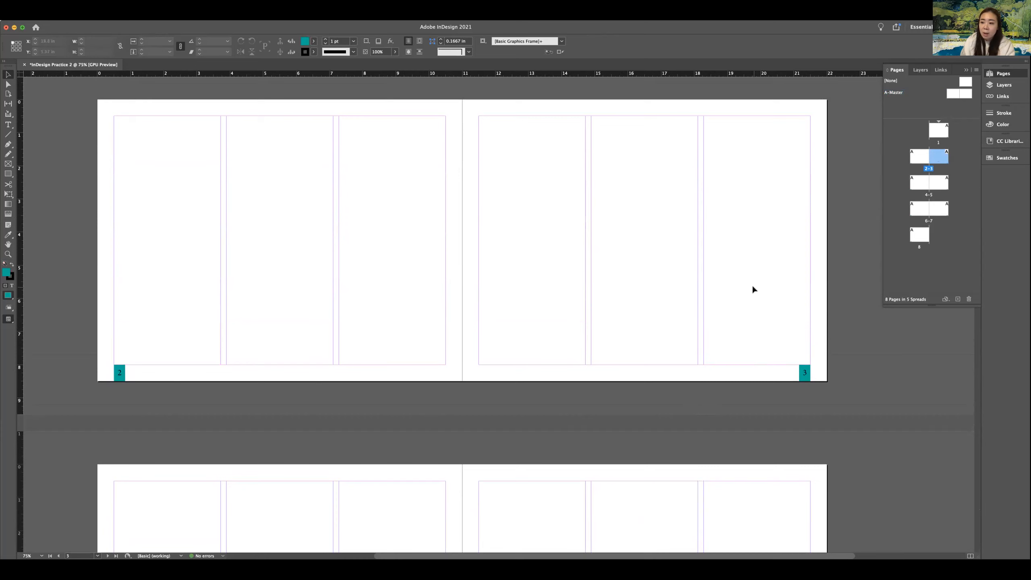
pyautogui.scroll(10, 753, 288)
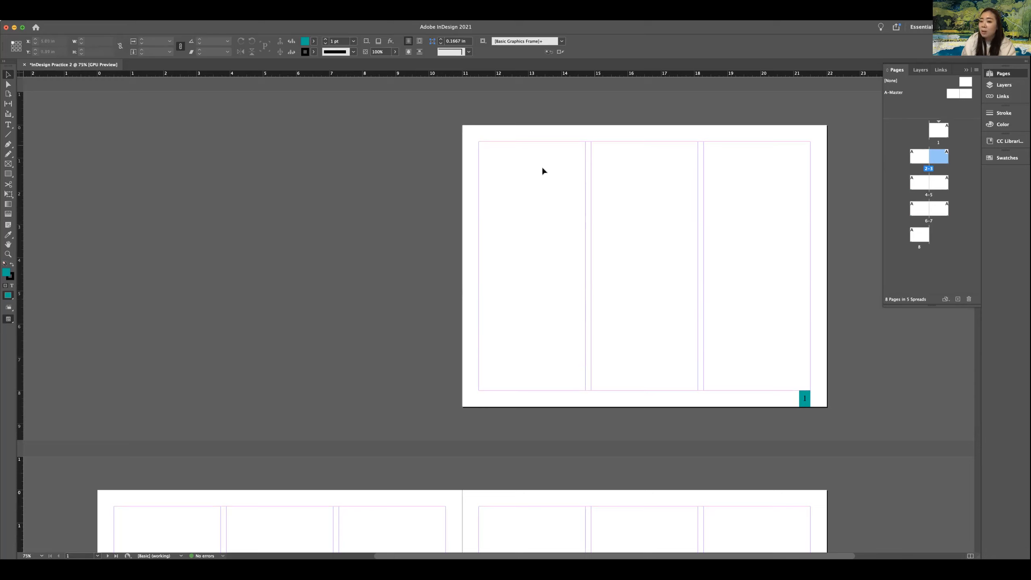
pyautogui.scroll(-15, 695, 257)
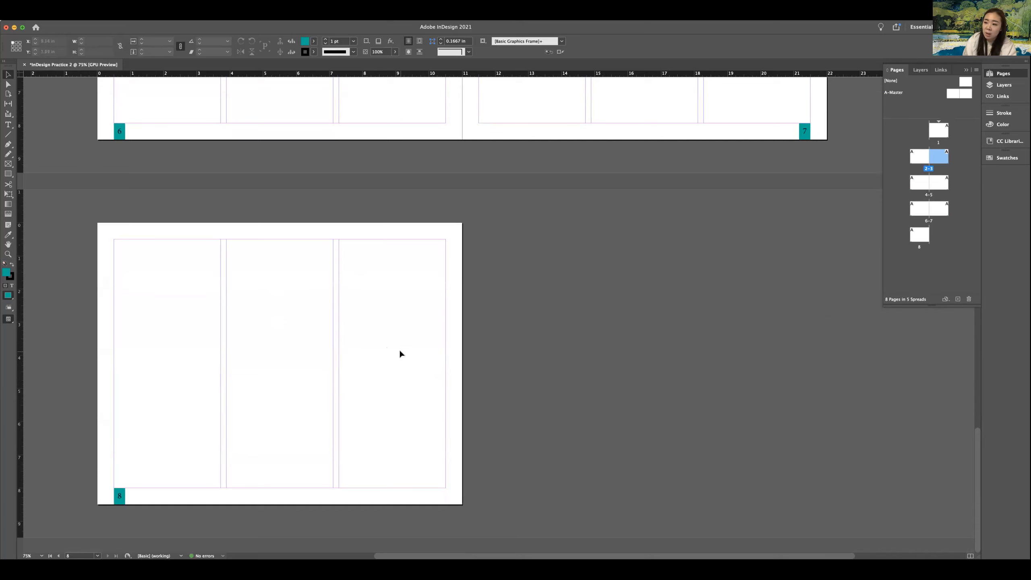
pyautogui.scroll(15, 519, 362)
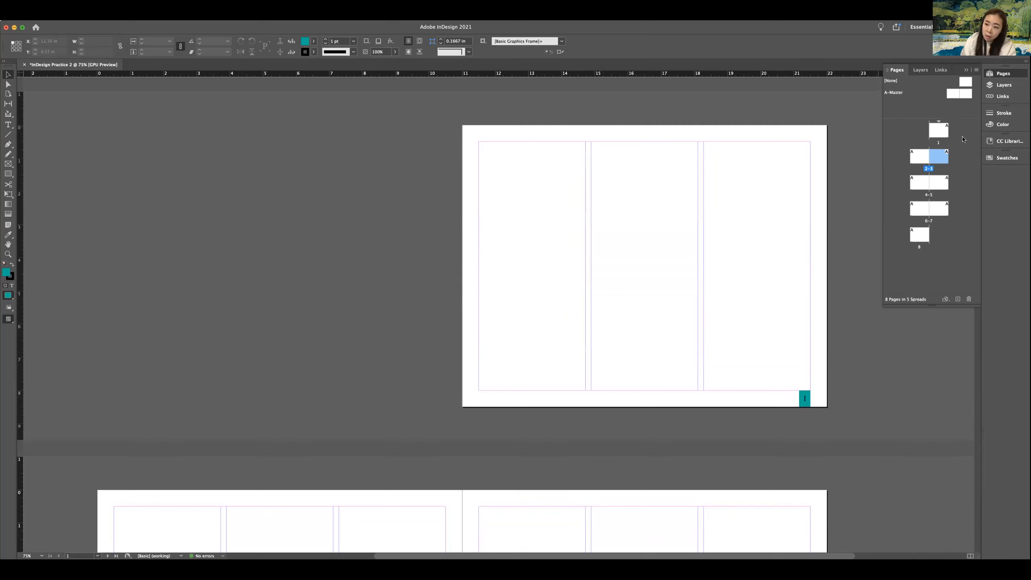
# - Apply the [None] master to page 1 so the cover carries no page number
pyautogui.click(943, 133)
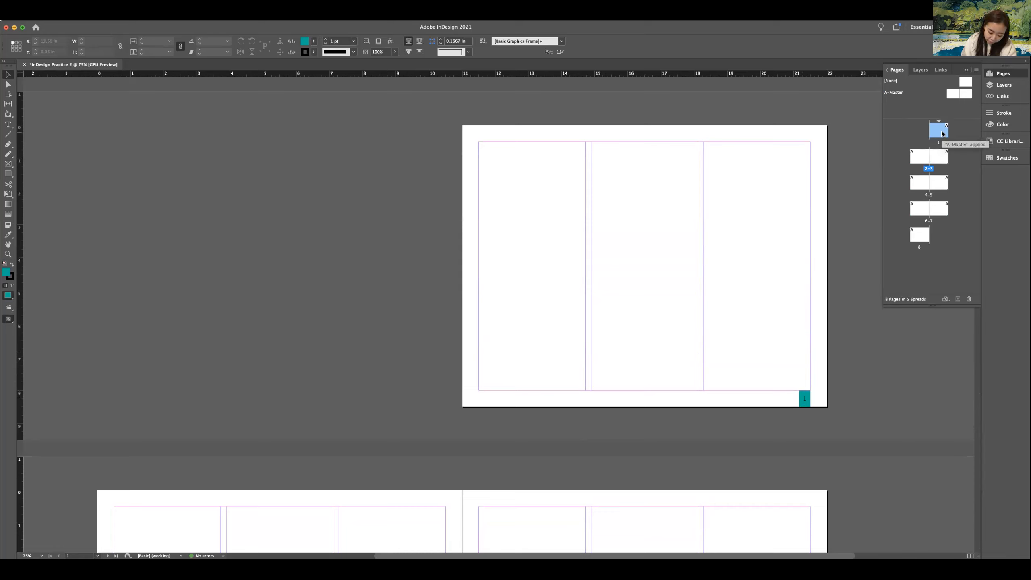
pyautogui.rightClick(942, 134)
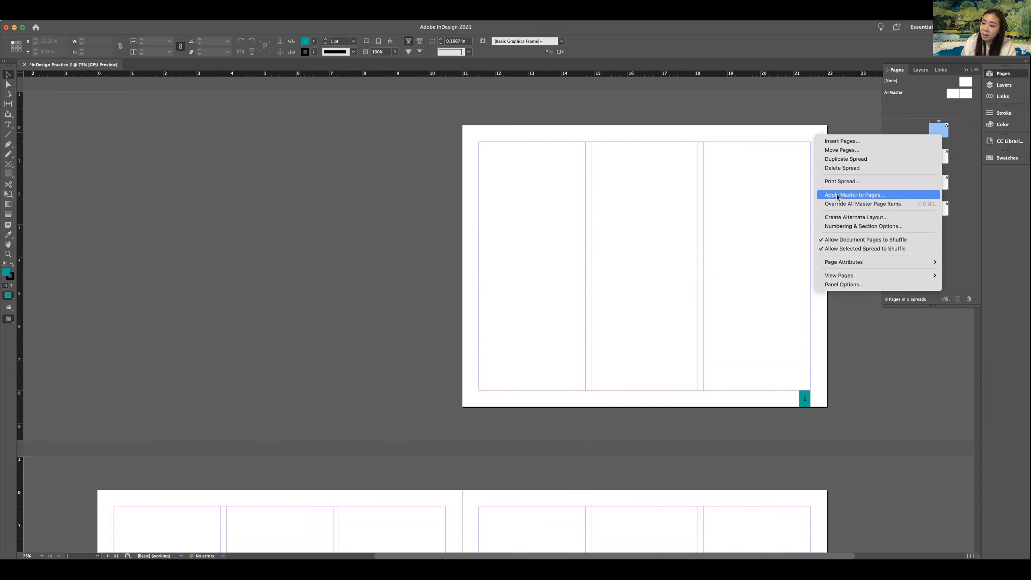
pyautogui.click(868, 198)
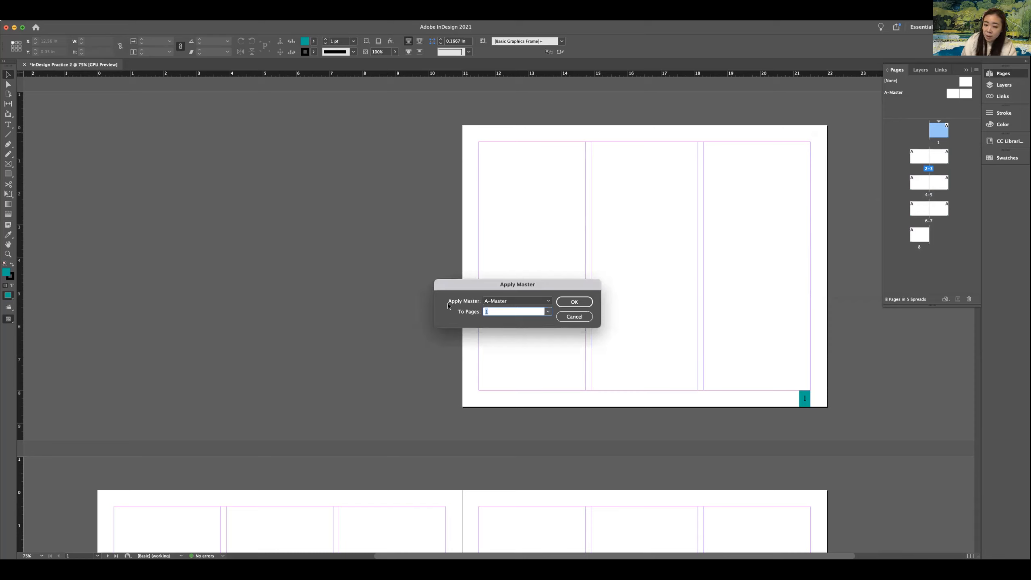
pyautogui.click(504, 301)
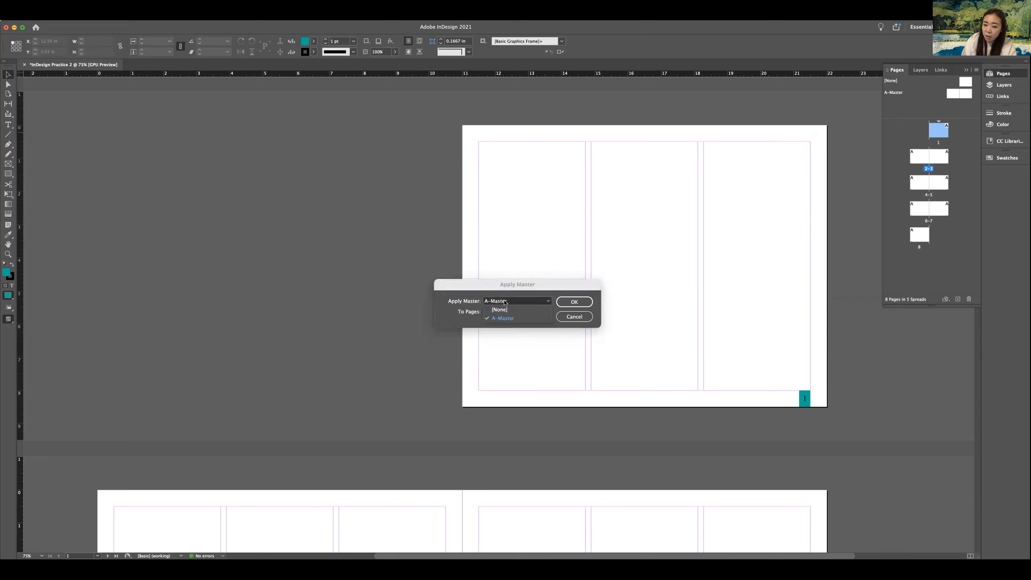
pyautogui.click(500, 310)
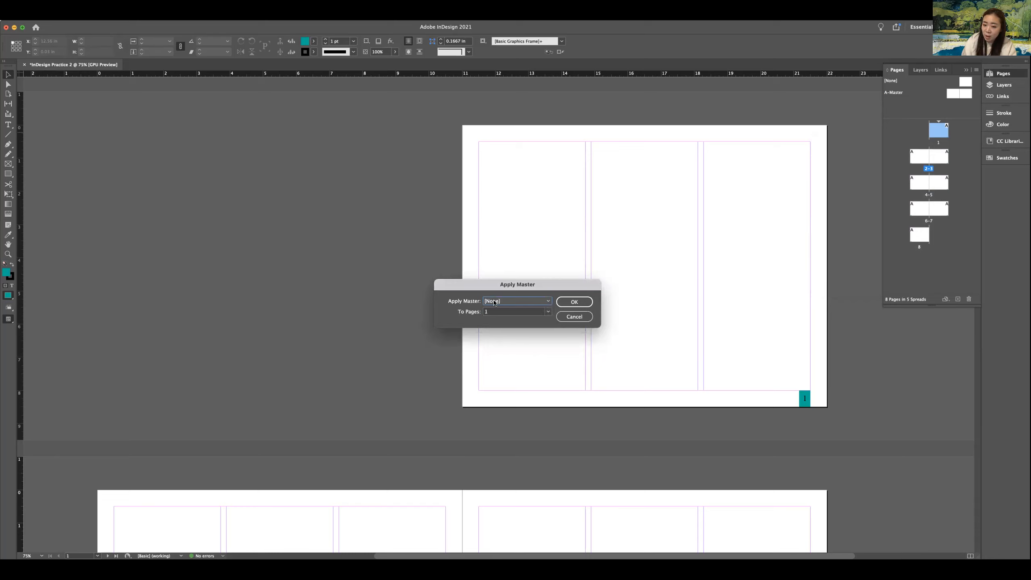
pyautogui.click(574, 301)
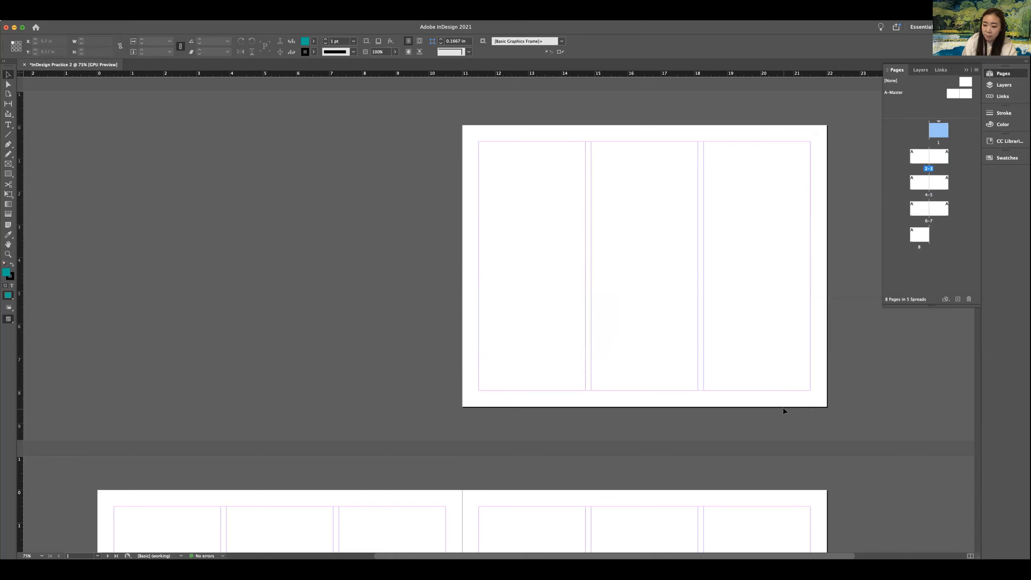
# - Apply the [None] master to page 8 to remove the page number from the back cover
pyautogui.scroll(-5, 784, 411)
pyautogui.scroll(-4, 784, 412)
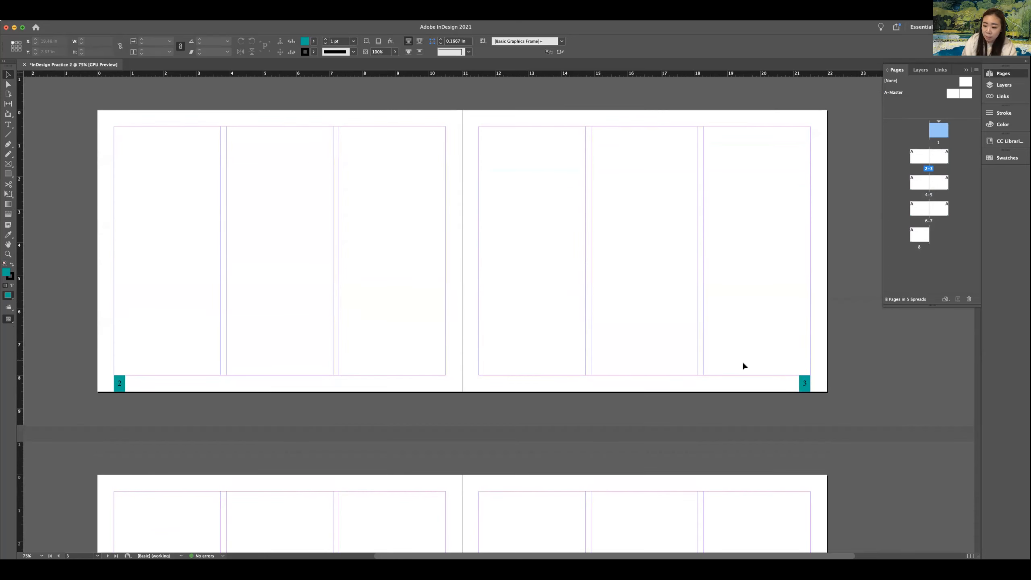
pyautogui.scroll(-12, 765, 400)
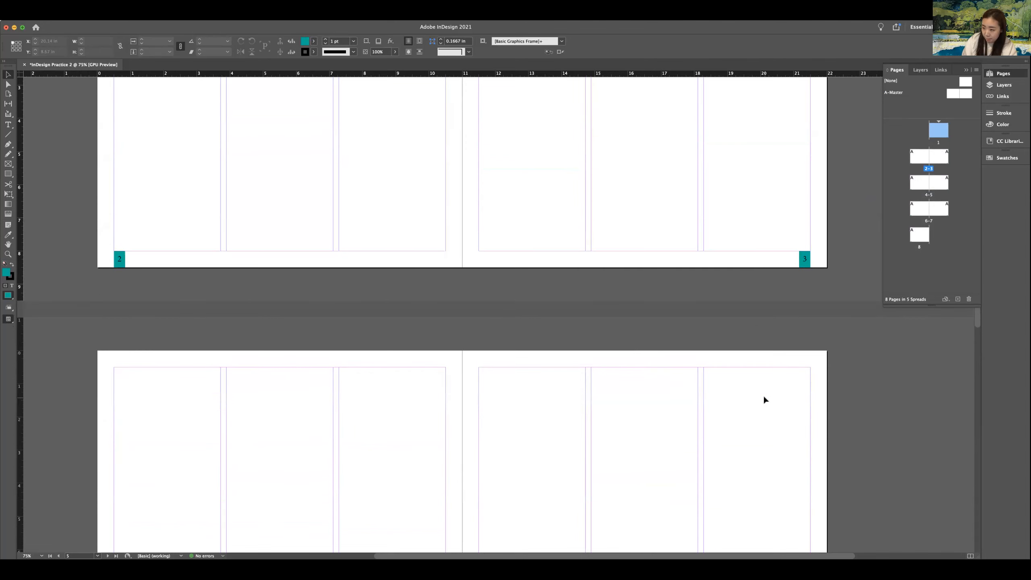
pyautogui.scroll(-13, 765, 400)
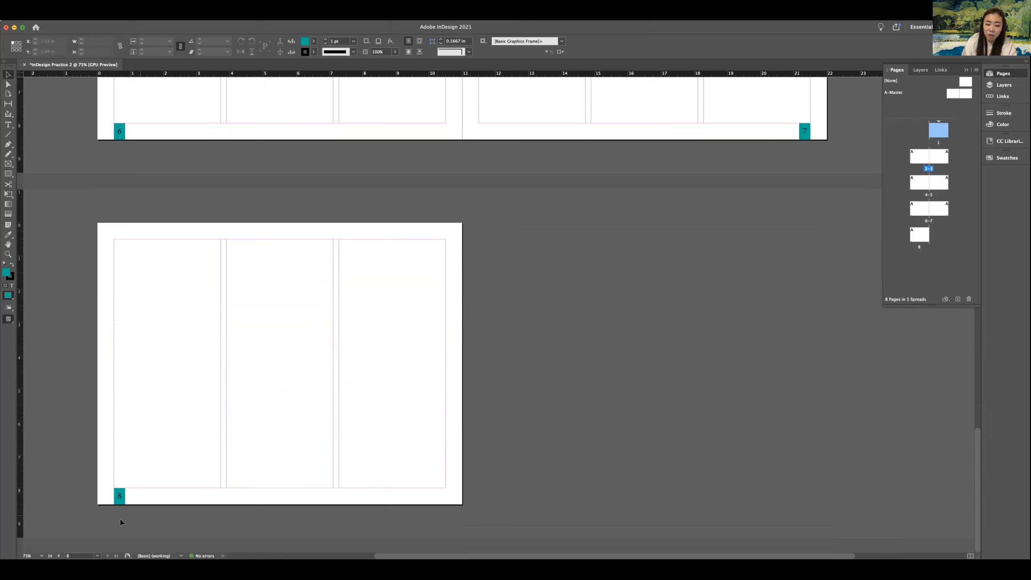
pyautogui.click(920, 238)
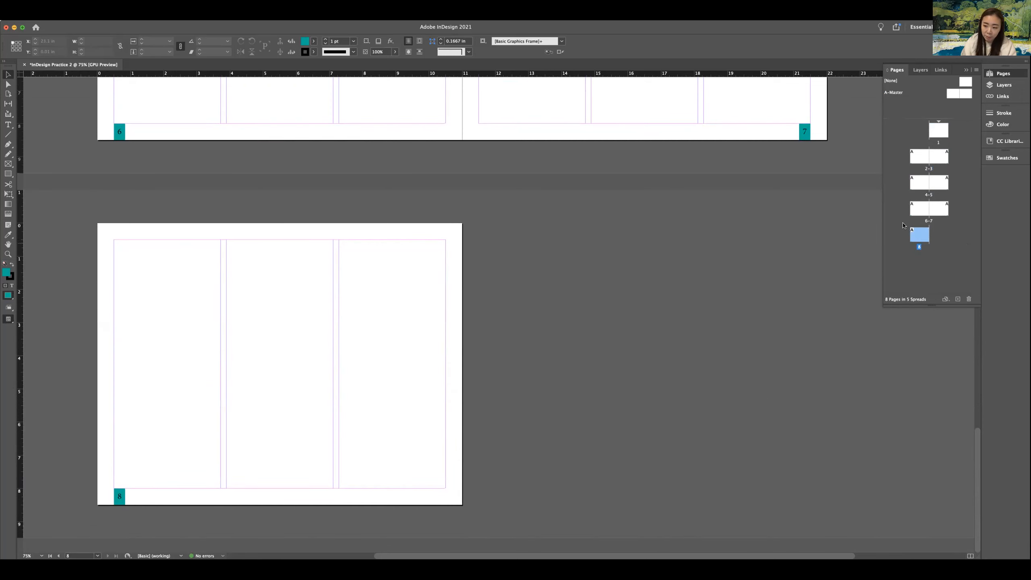
pyautogui.rightClick(922, 236)
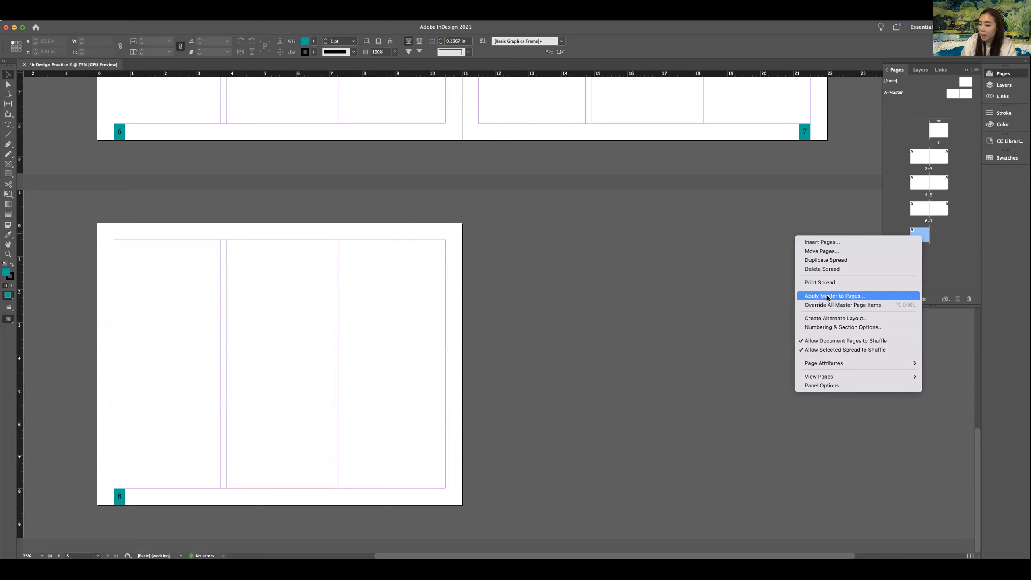
pyautogui.click(851, 296)
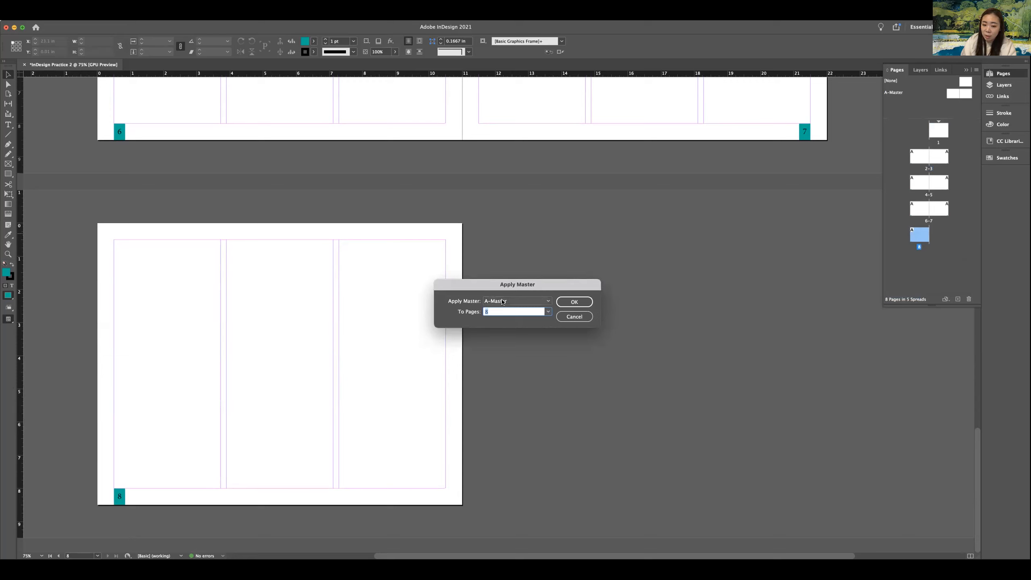
pyautogui.click(503, 301)
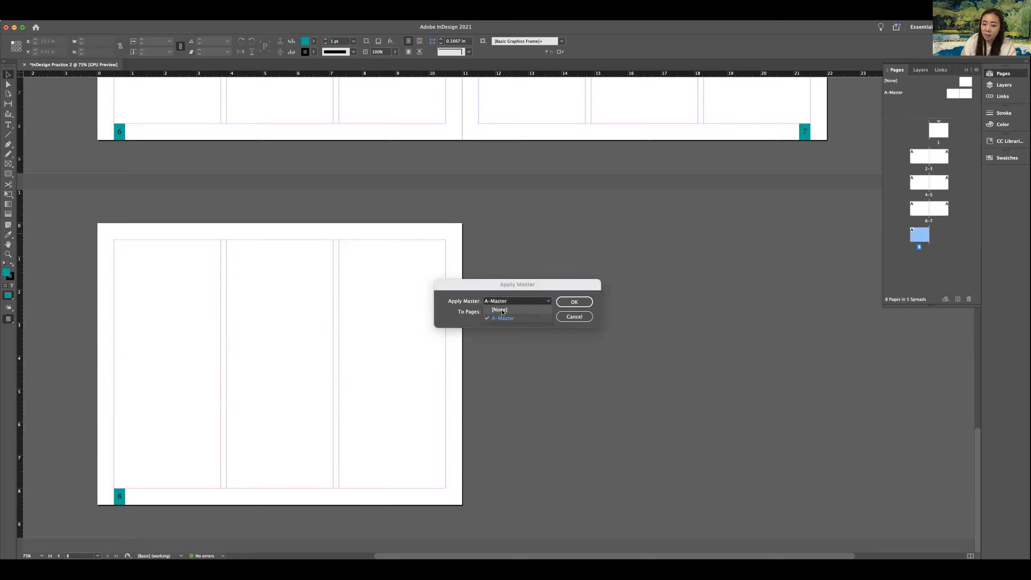
pyautogui.click(502, 311)
pyautogui.click(574, 304)
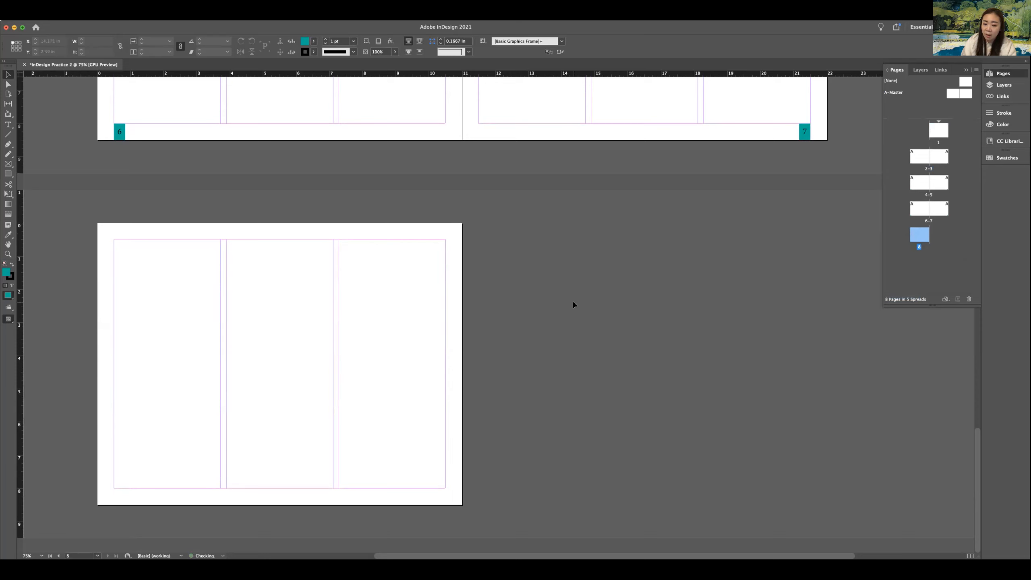
# - Look over page 1 and the 2-3 spread, and undo the master change on page 8
pyautogui.scroll(20, 573, 304)
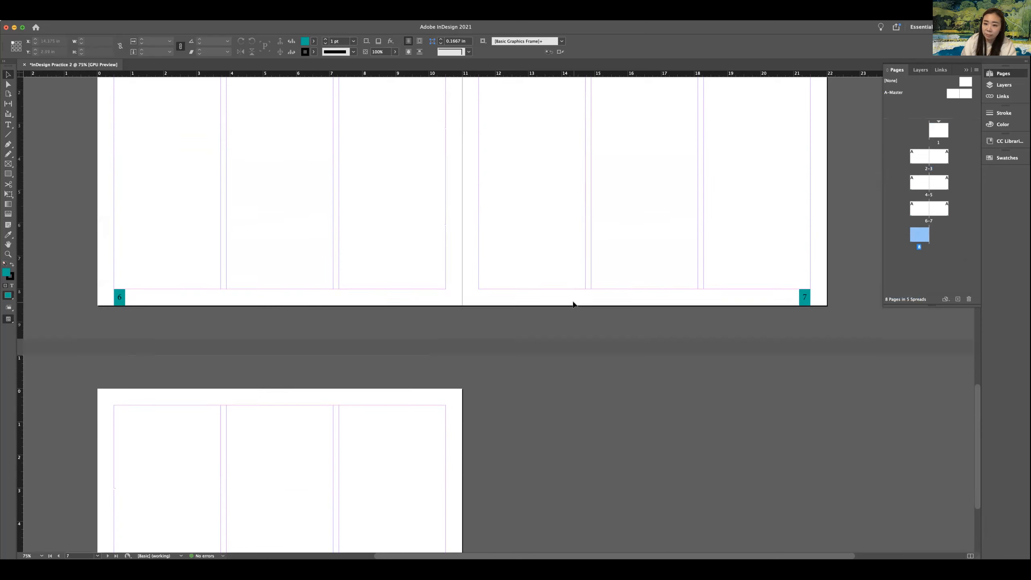
pyautogui.scroll(5, 574, 305)
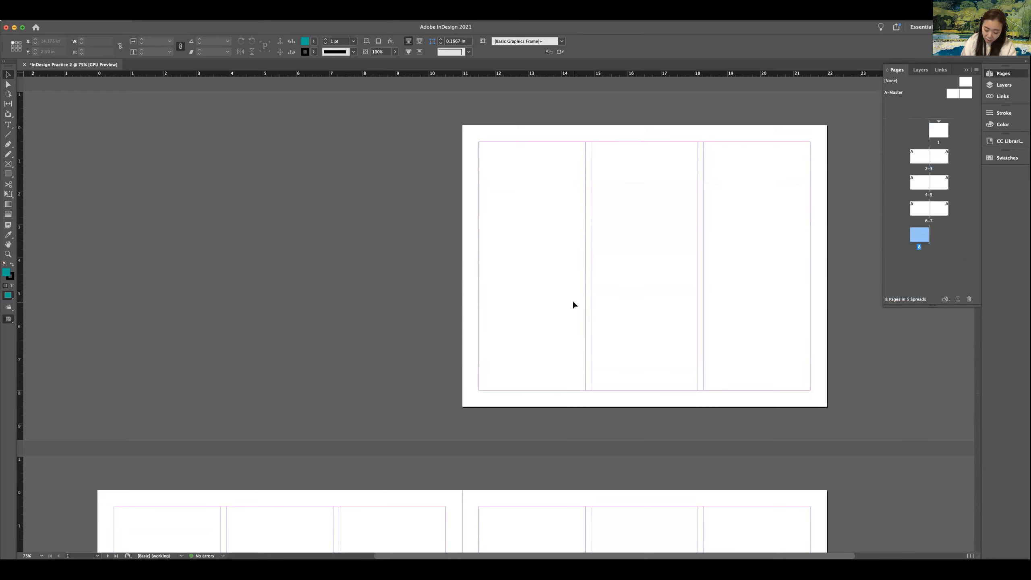
pyautogui.scroll(-5, 573, 304)
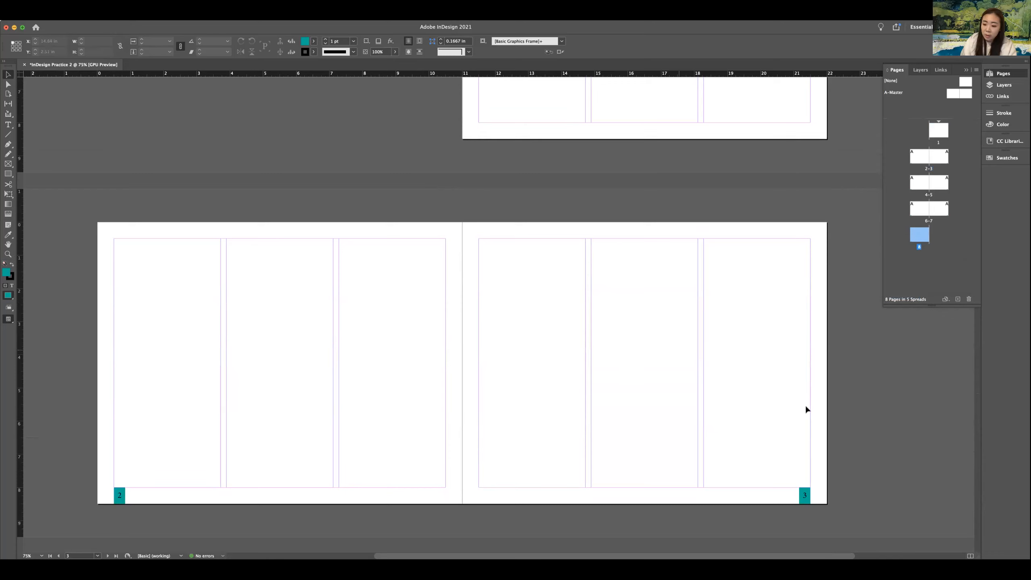
pyautogui.click(967, 246)
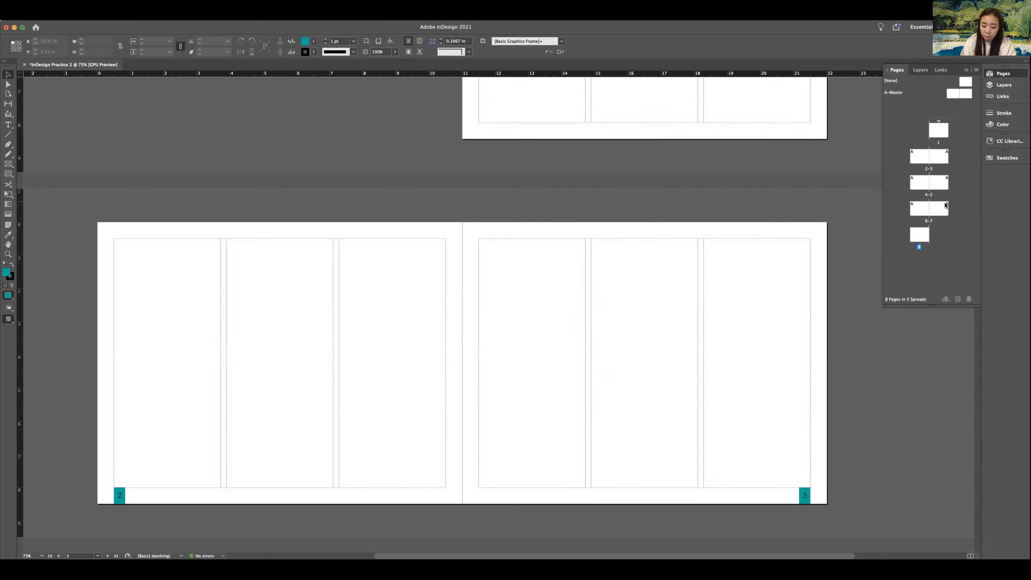
pyautogui.press('super+z')
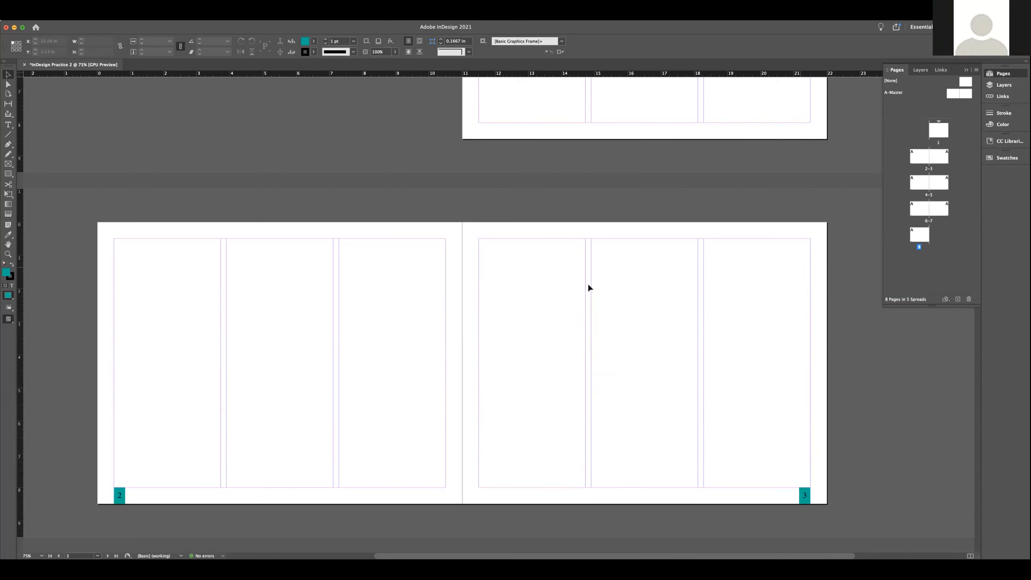
# - Remove the A-Master from page 8 again by applying the [None] master to it
pyautogui.scroll(-15, 588, 283)
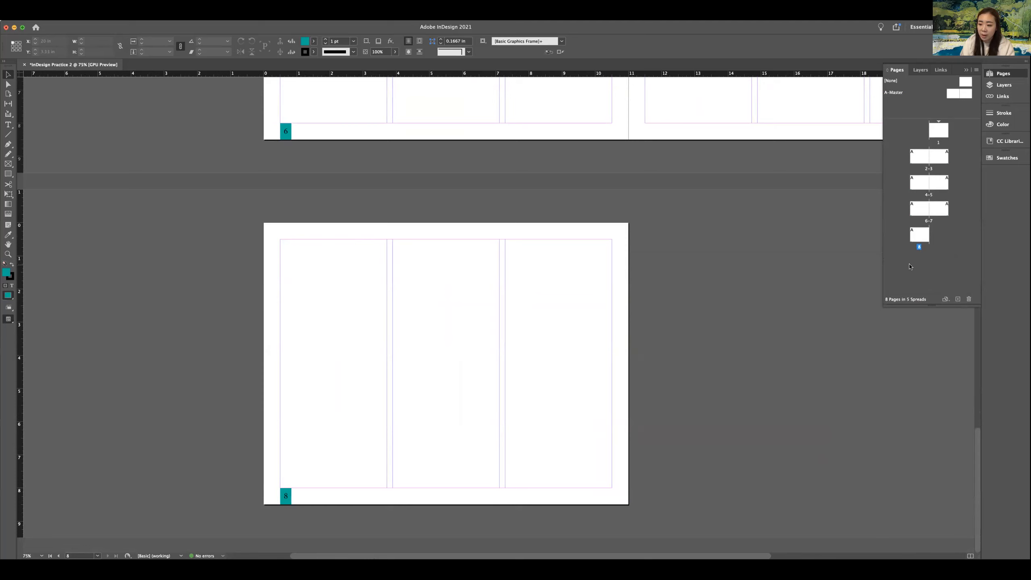
pyautogui.click(921, 238)
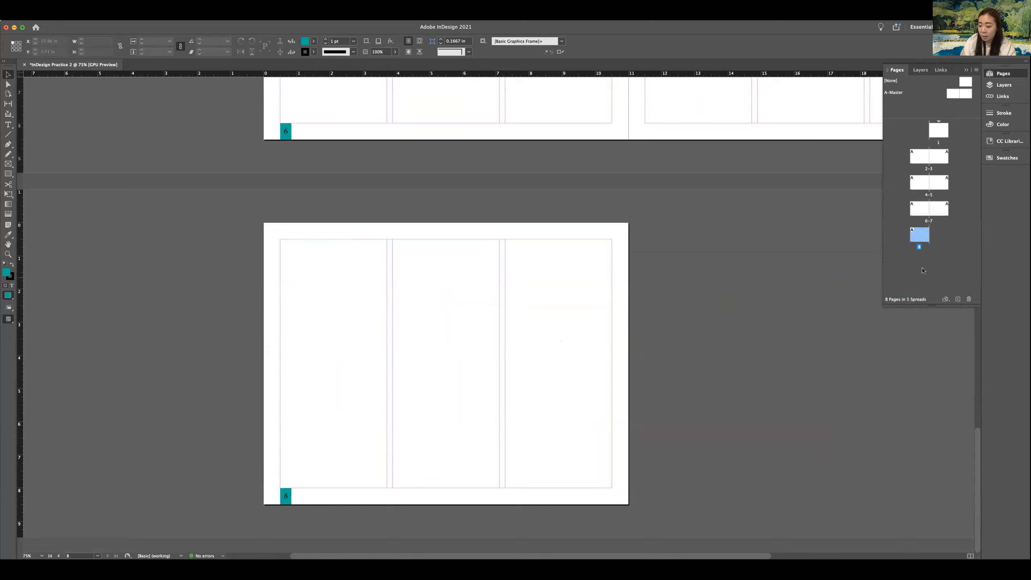
pyautogui.rightClick(921, 238)
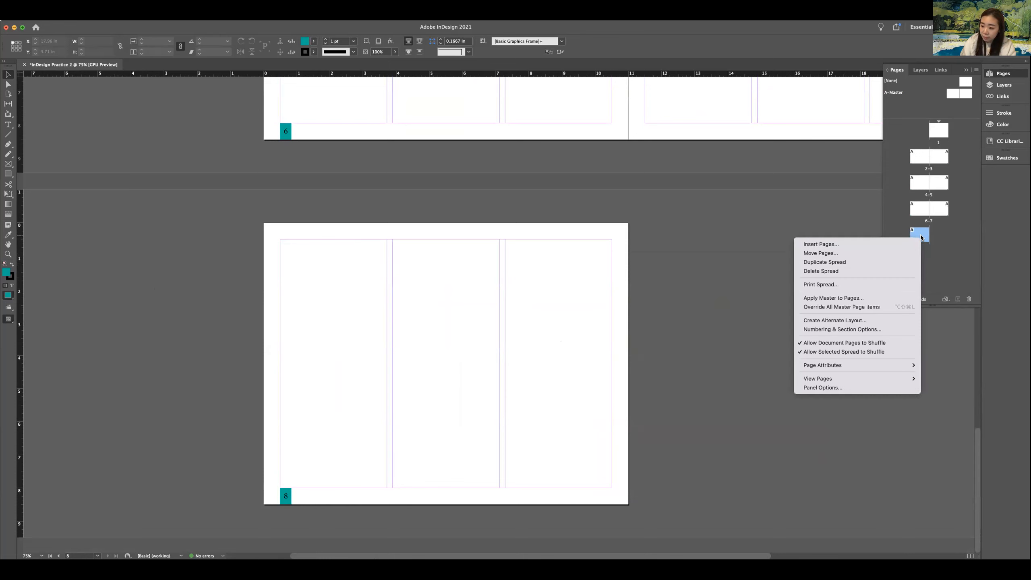
pyautogui.click(855, 298)
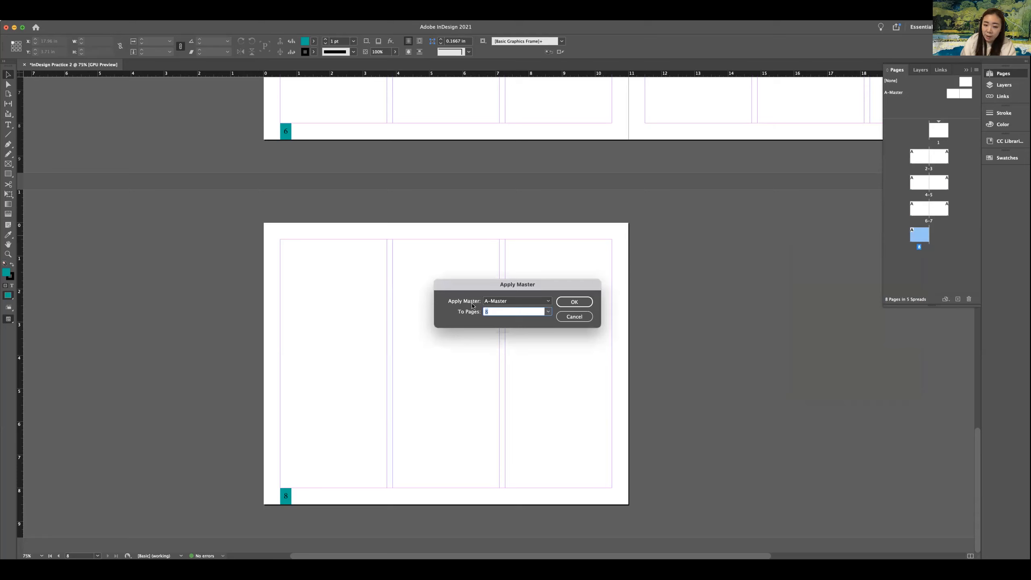
pyautogui.click(496, 301)
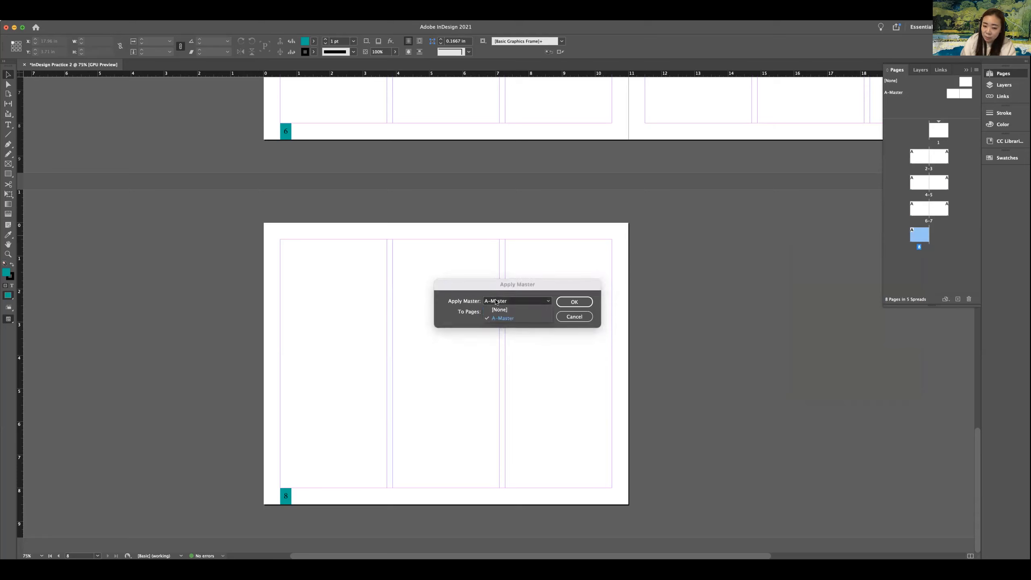
pyautogui.click(499, 311)
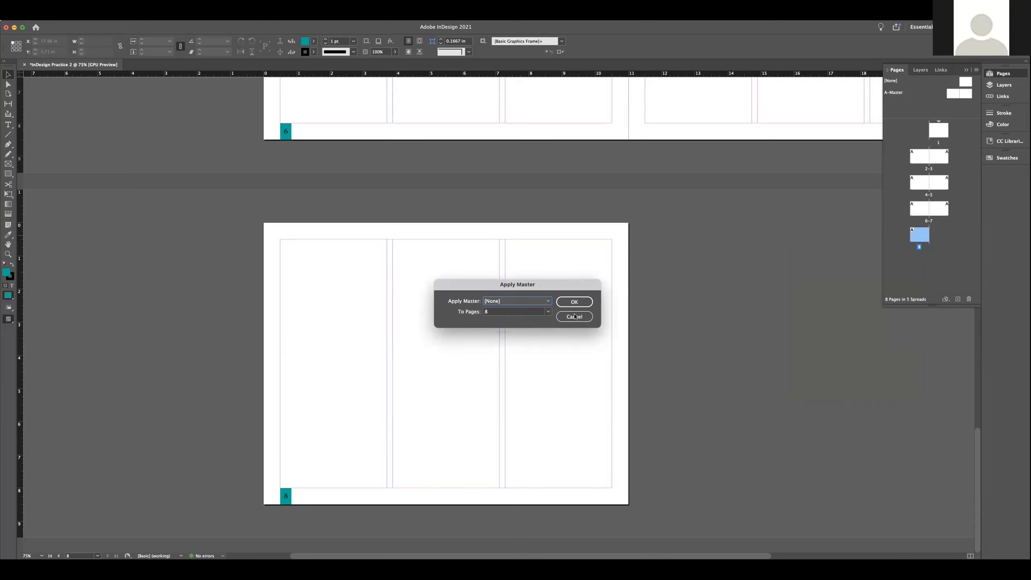
pyautogui.click(576, 302)
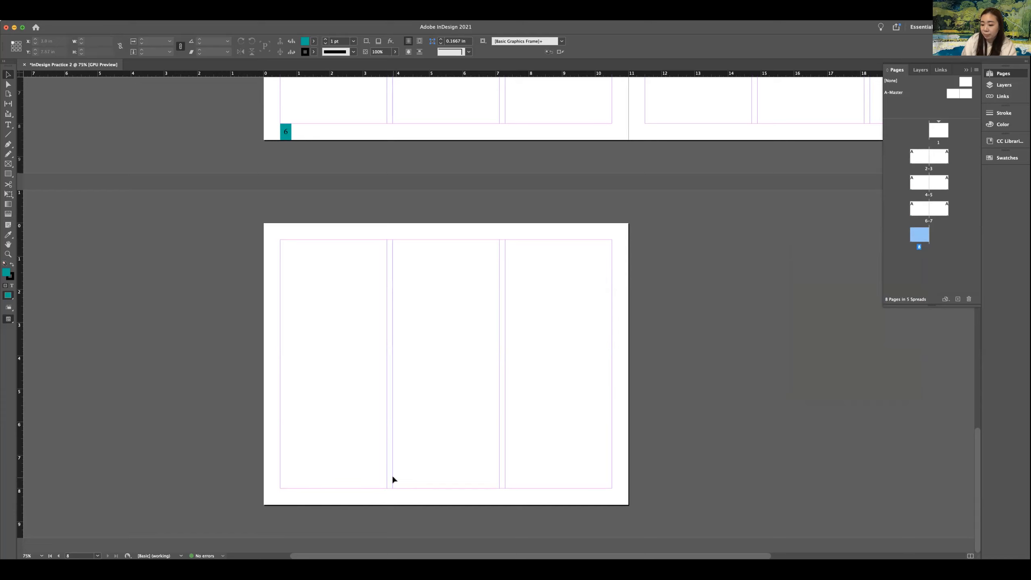
# - Check the page numbers on the inside spreads, going back from page 7 to page 2
pyautogui.scroll(3, 437, 282)
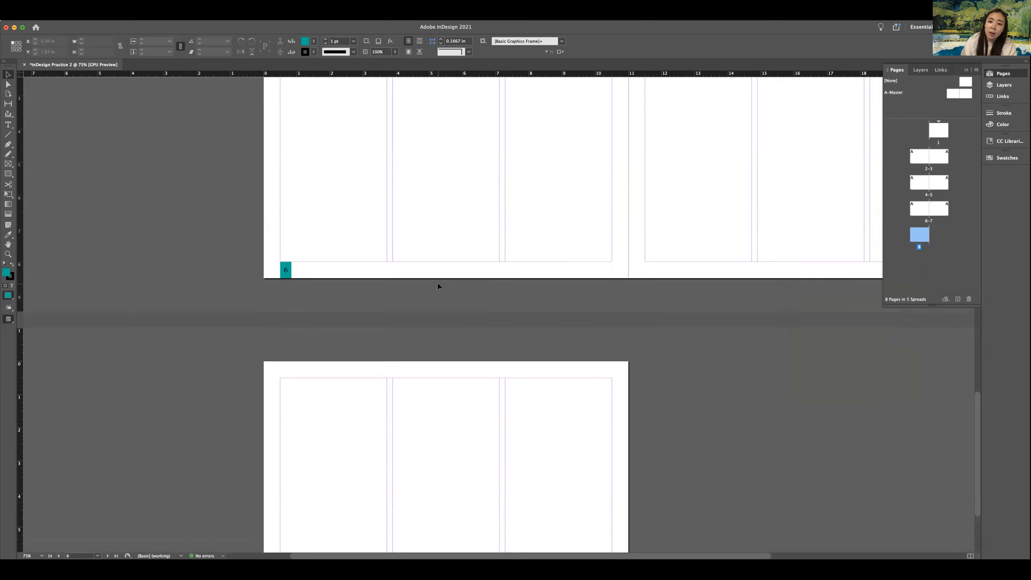
pyautogui.scroll(5, 437, 285)
pyautogui.hscroll(5, 438, 285)
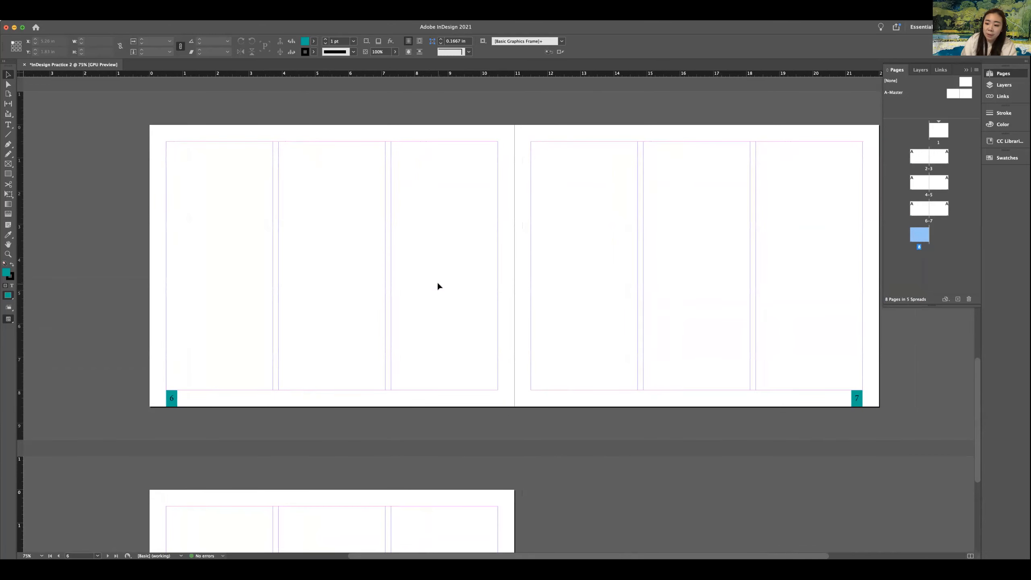
pyautogui.scroll(5, 295, 317)
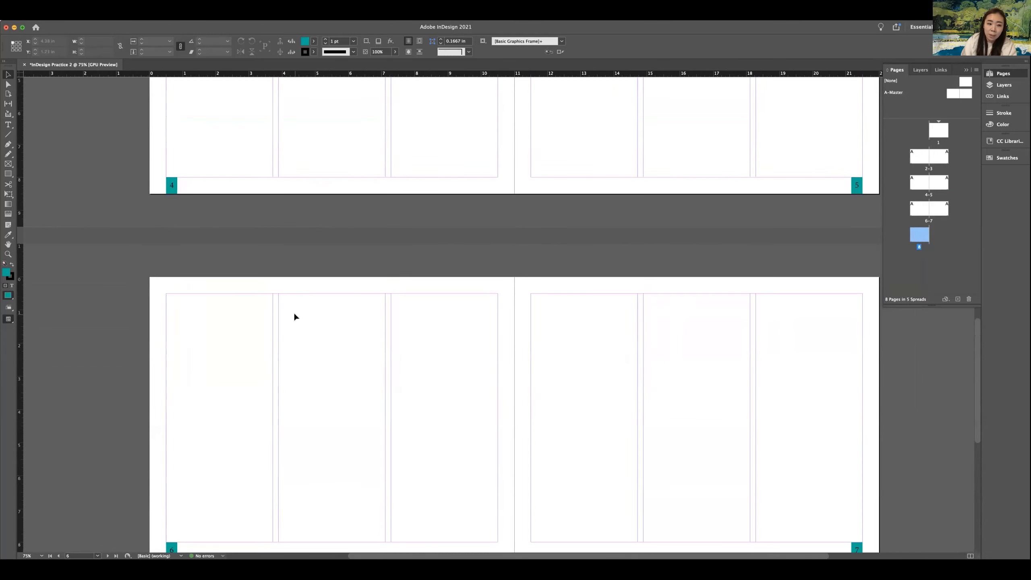
pyautogui.scroll(5, 294, 317)
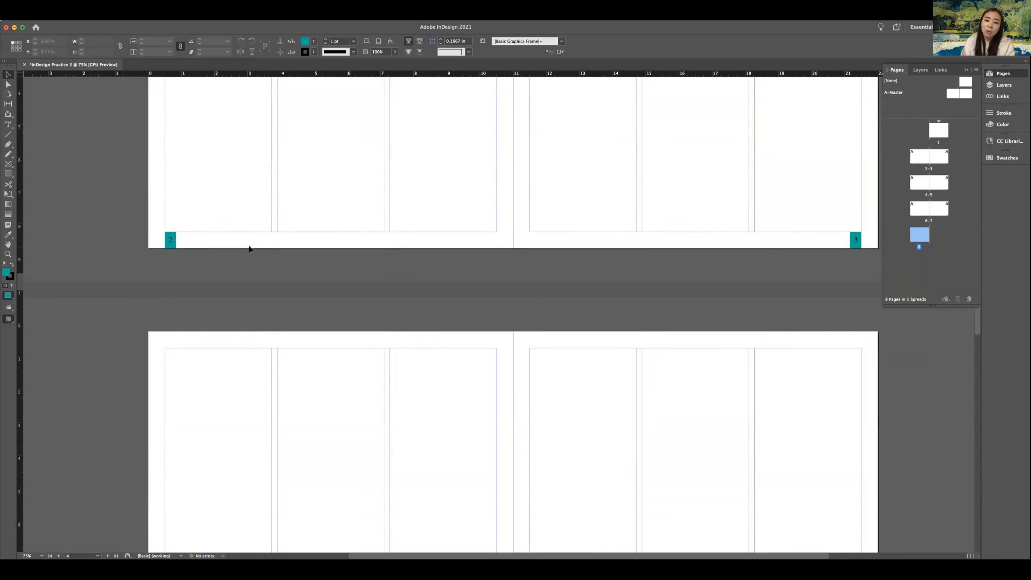
pyautogui.scroll(2, 244, 246)
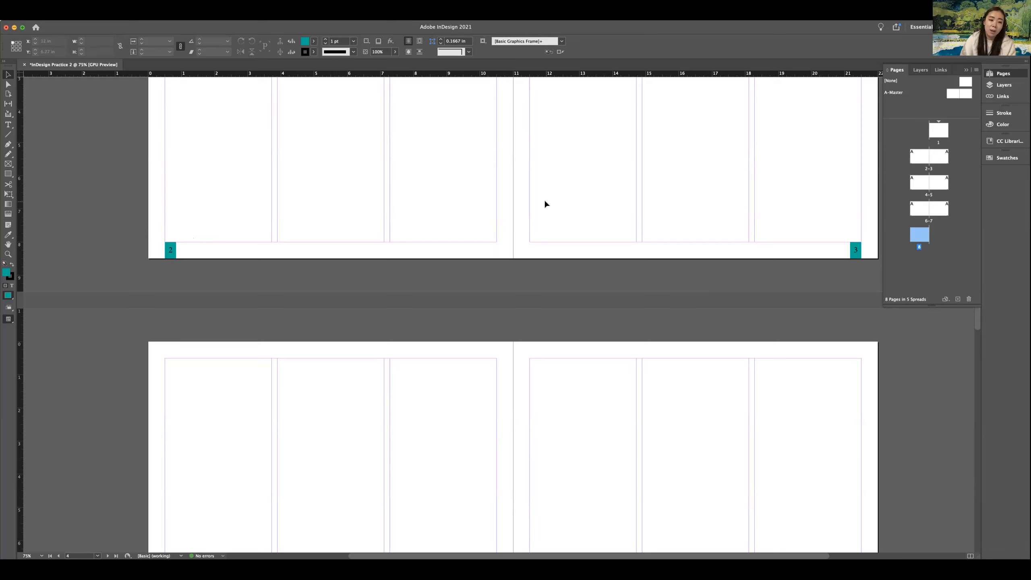
# - Enlarge the page number area of page 2 to 150% and try to select its teal number box on the document page
pyautogui.press('z')
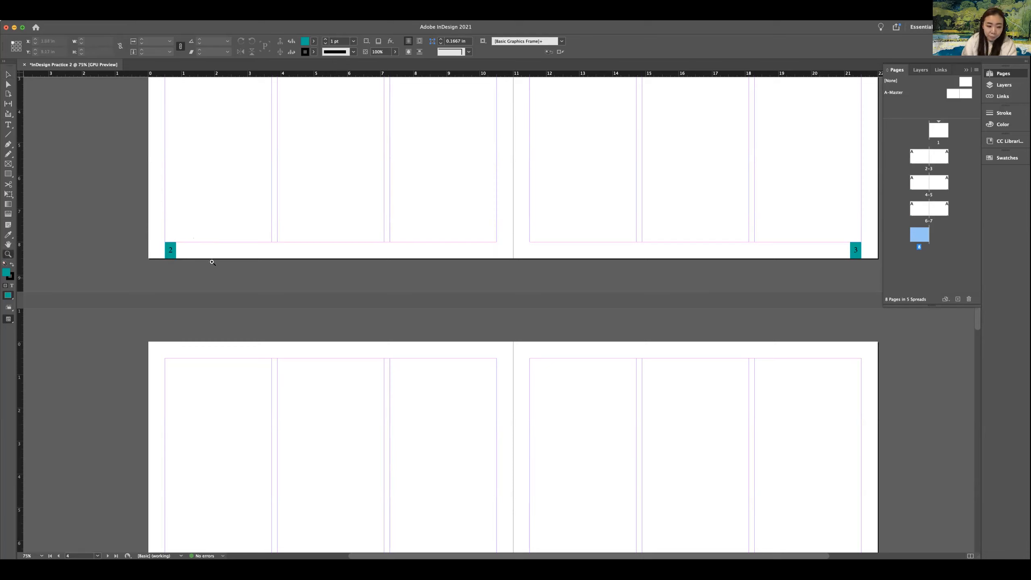
pyautogui.click(164, 255)
pyautogui.click(494, 315)
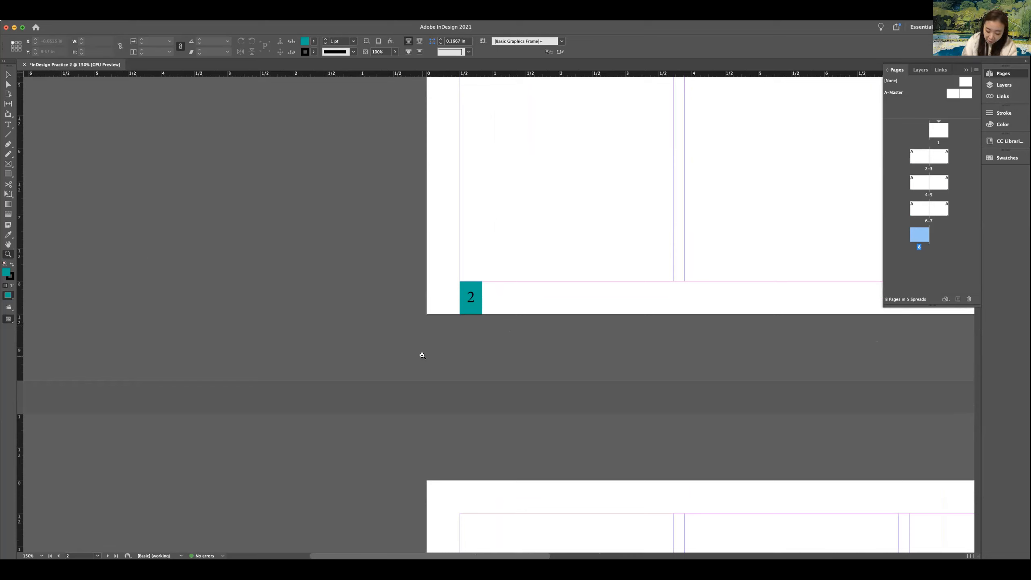
pyautogui.click(7, 75)
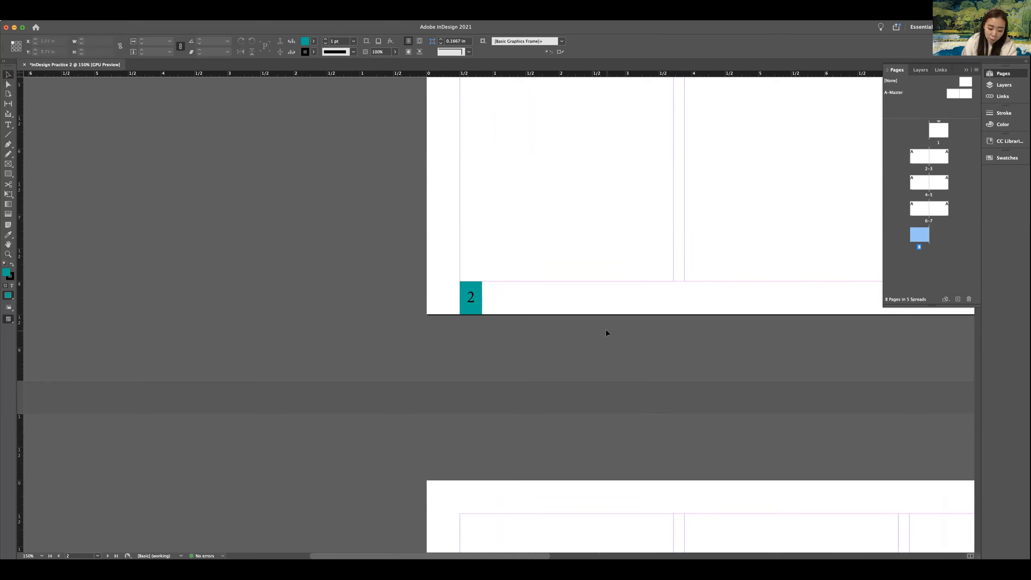
pyautogui.click(479, 314)
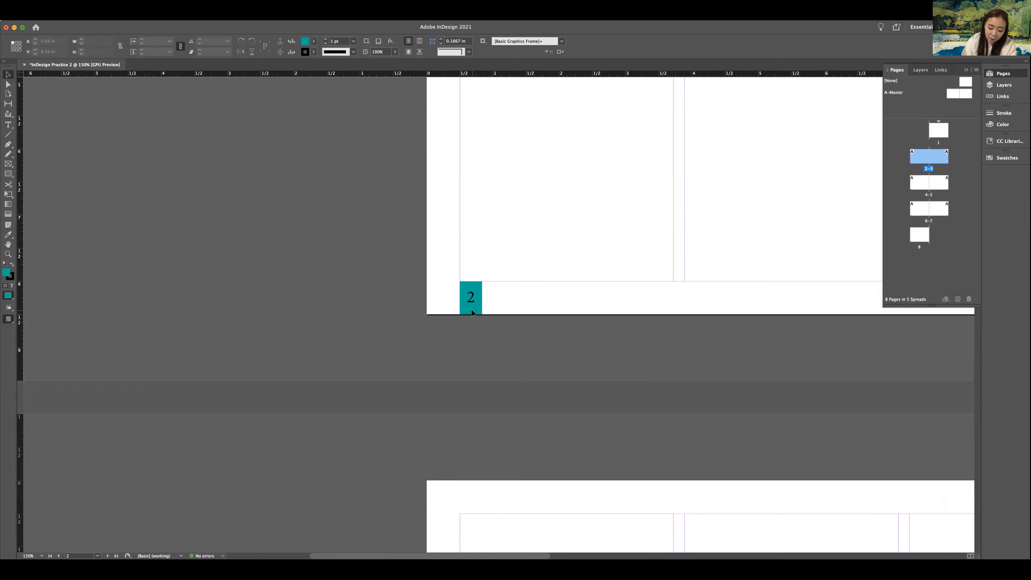
# - Override the teal number box on page 2 and fill it with PANTONE P 93-12 C
pyautogui.click(472, 302)
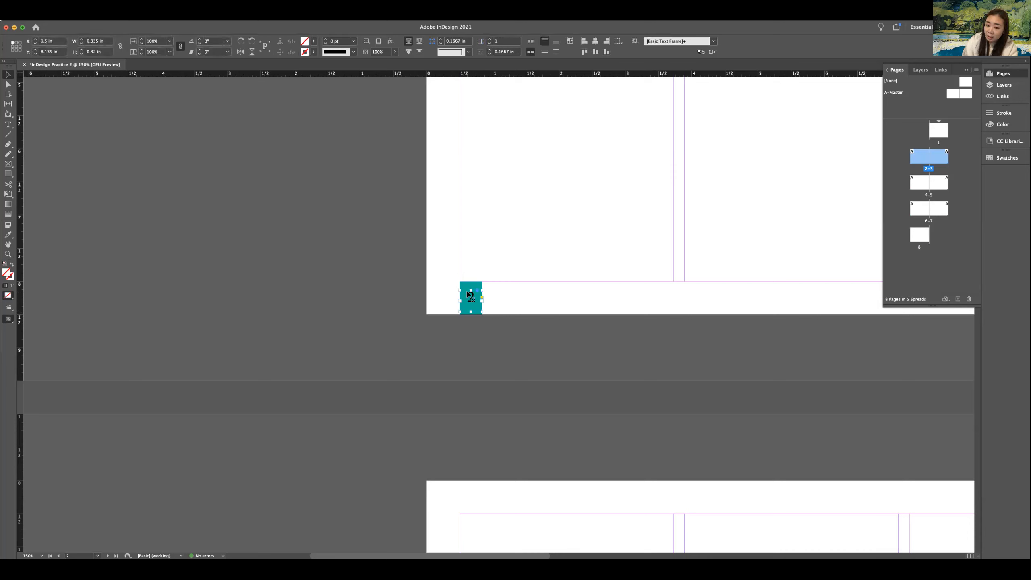
pyautogui.click(512, 292)
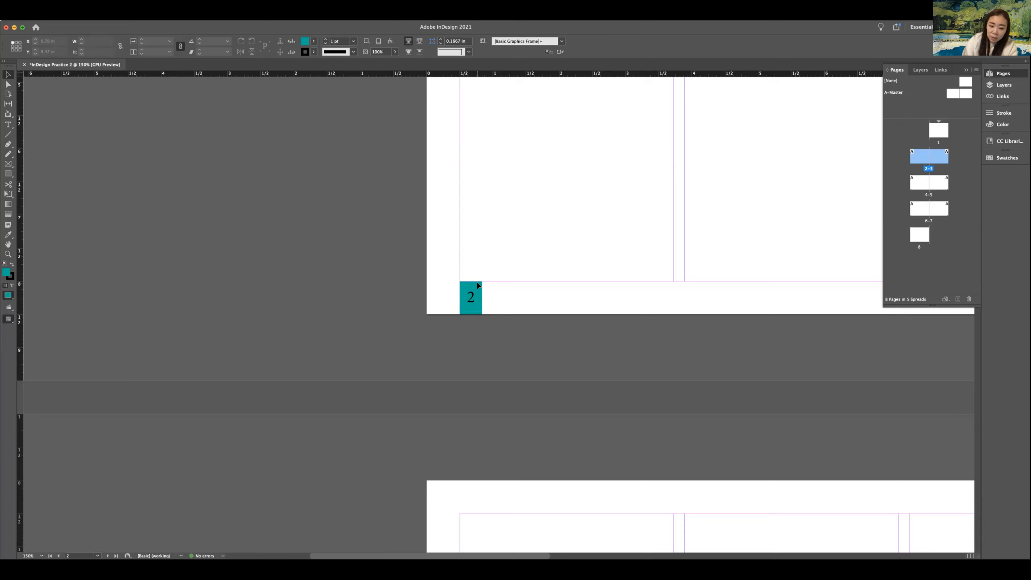
pyautogui.click(479, 285)
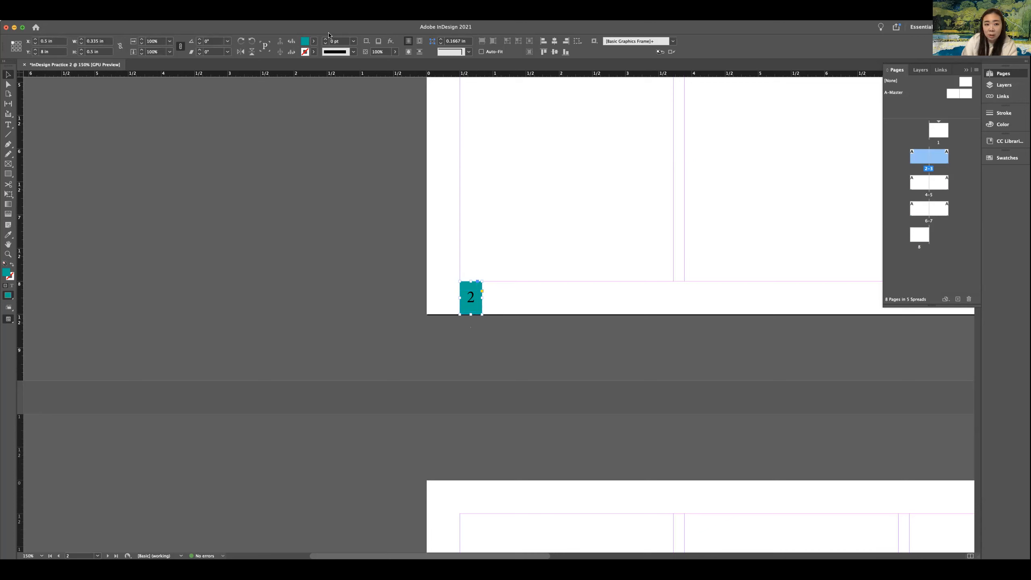
pyautogui.click(314, 42)
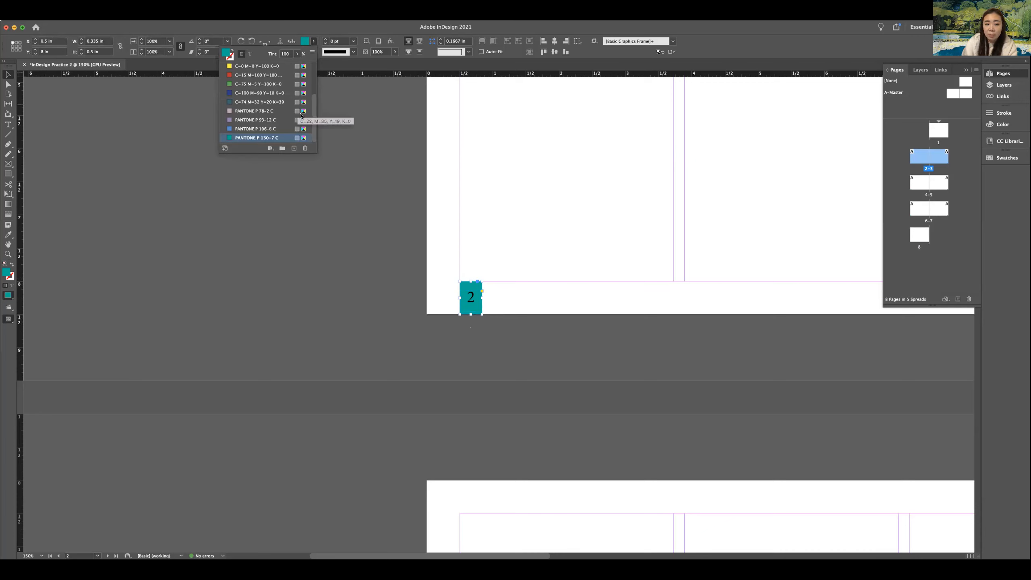
pyautogui.click(245, 121)
pyautogui.click(348, 227)
# - Compare the recoloured number box on page 2 with the number boxes on the other spreads
pyautogui.press('z')
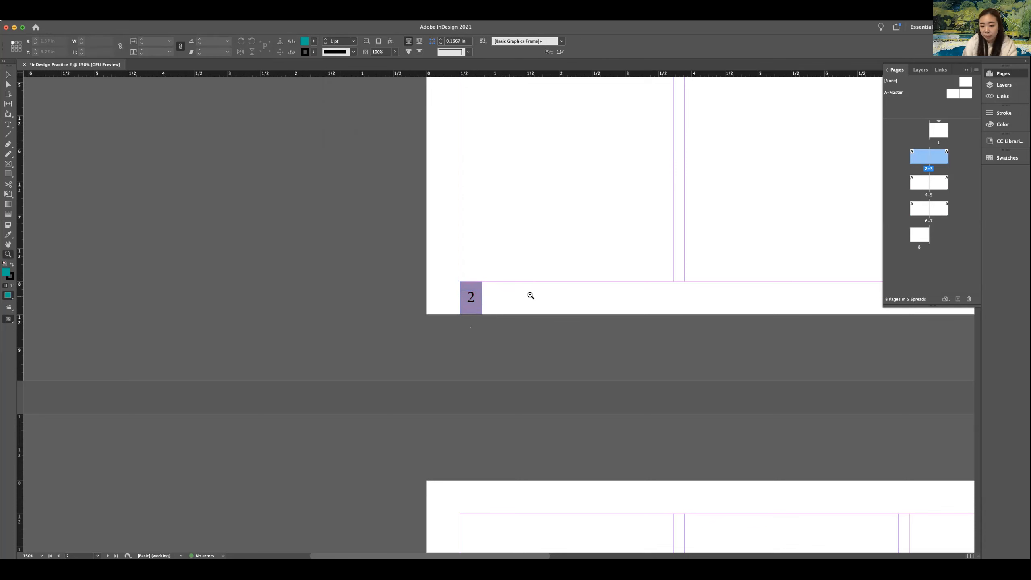
pyautogui.keyDown('alt'); pyautogui.click(531, 296); pyautogui.keyUp('alt')
pyautogui.keyDown('alt'); pyautogui.click(579, 308); pyautogui.keyUp('alt')
pyautogui.keyDown('alt'); pyautogui.click(581, 308); pyautogui.keyUp('alt')
pyautogui.keyDown('alt'); pyautogui.click(581, 308); pyautogui.keyUp('alt')
pyautogui.keyDown('alt'); pyautogui.click(581, 307); pyautogui.keyUp('alt')
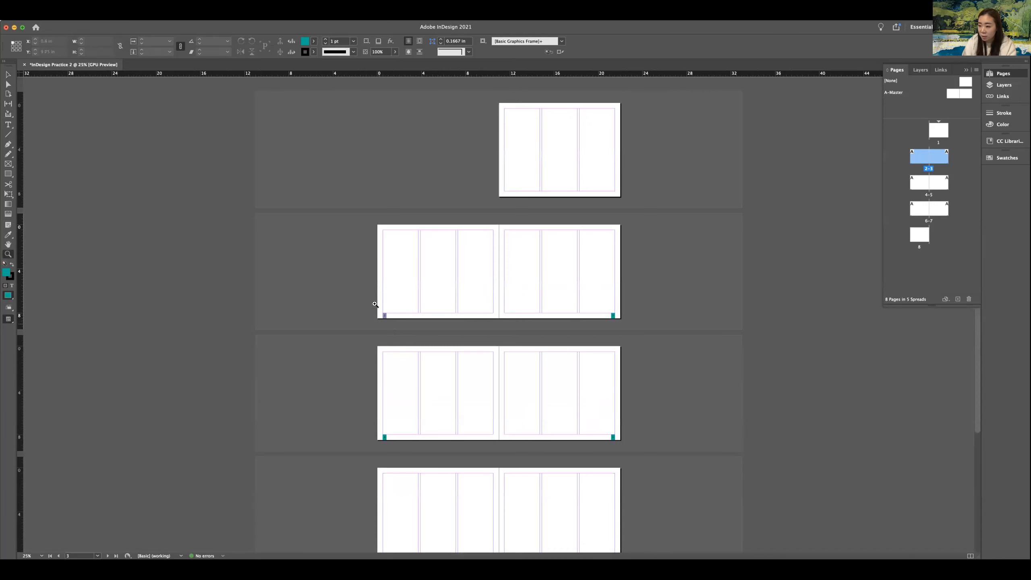
pyautogui.click(403, 318)
pyautogui.click(354, 313)
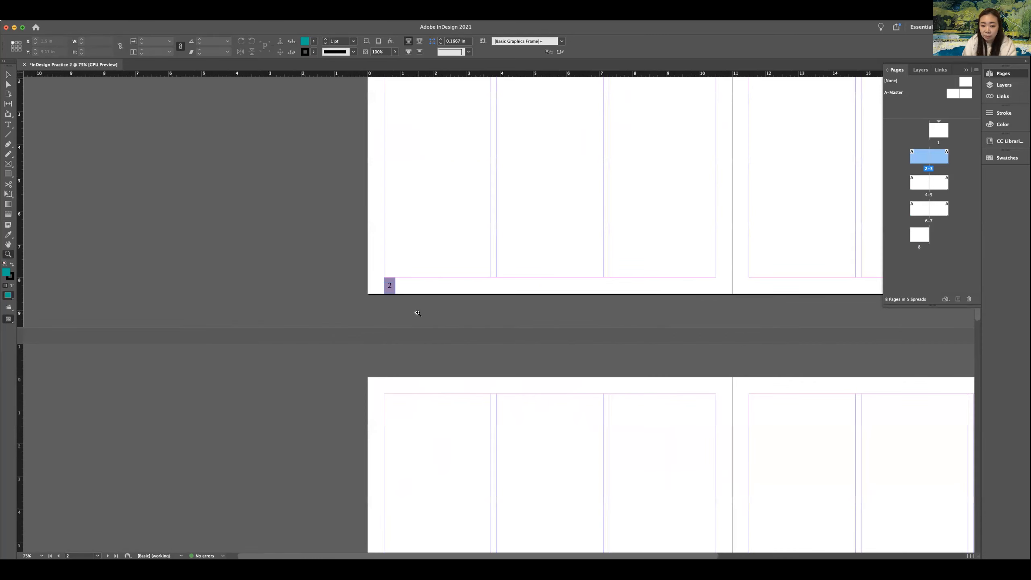
pyautogui.click(417, 313)
# - Override the teal number box on page 5 and fill it with PANTONE P 106-6 C
pyautogui.moveTo(622, 326); pyautogui.dragTo(359, 299)
pyautogui.moveTo(492, 357); pyautogui.dragTo(286, 247)
pyautogui.moveTo(503, 386); pyautogui.dragTo(369, 256)
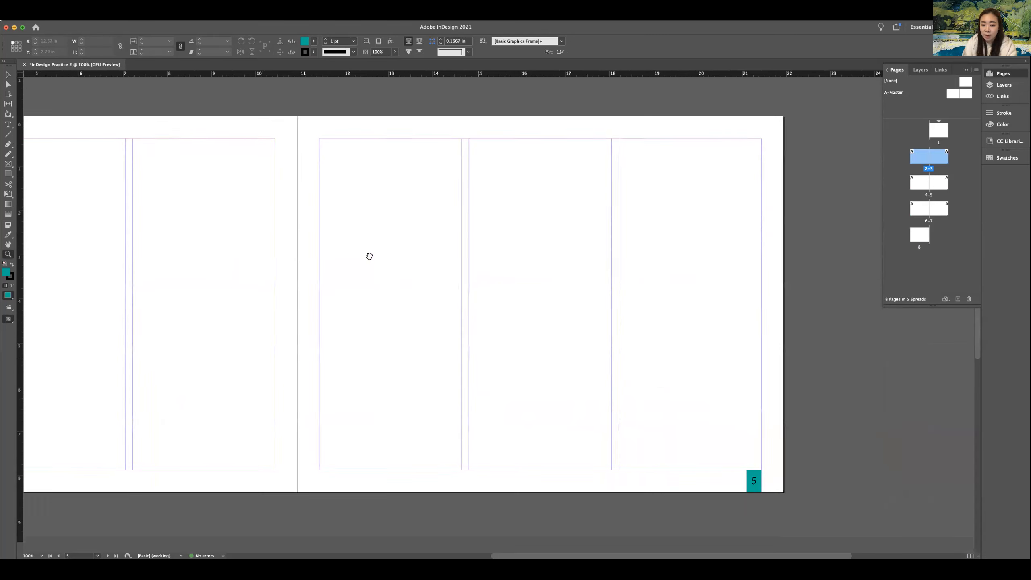
pyautogui.scroll(-5, 369, 256)
pyautogui.hscroll(5, 369, 257)
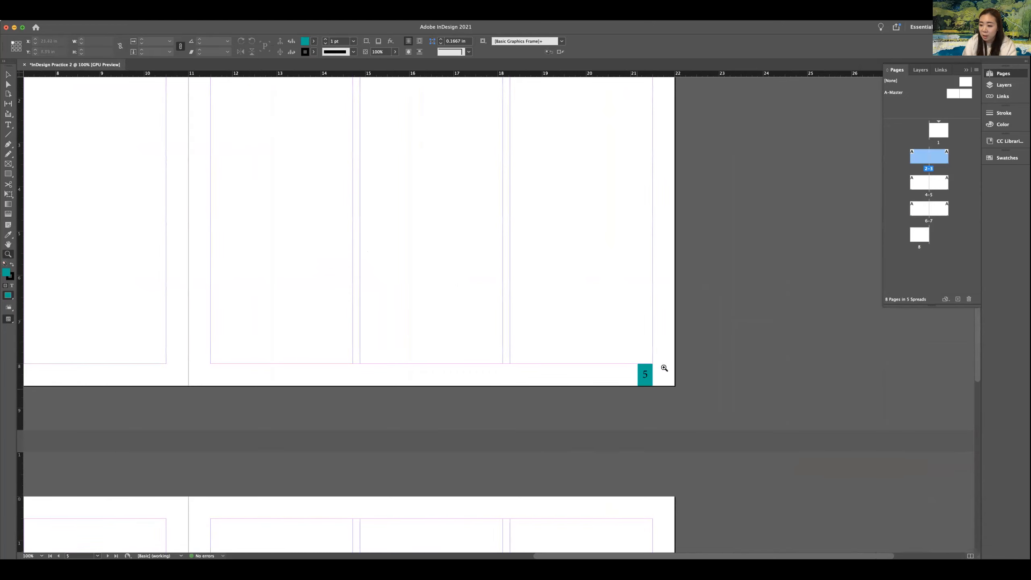
pyautogui.click(652, 377)
pyautogui.moveTo(487, 343); pyautogui.dragTo(580, 350)
pyautogui.press('v')
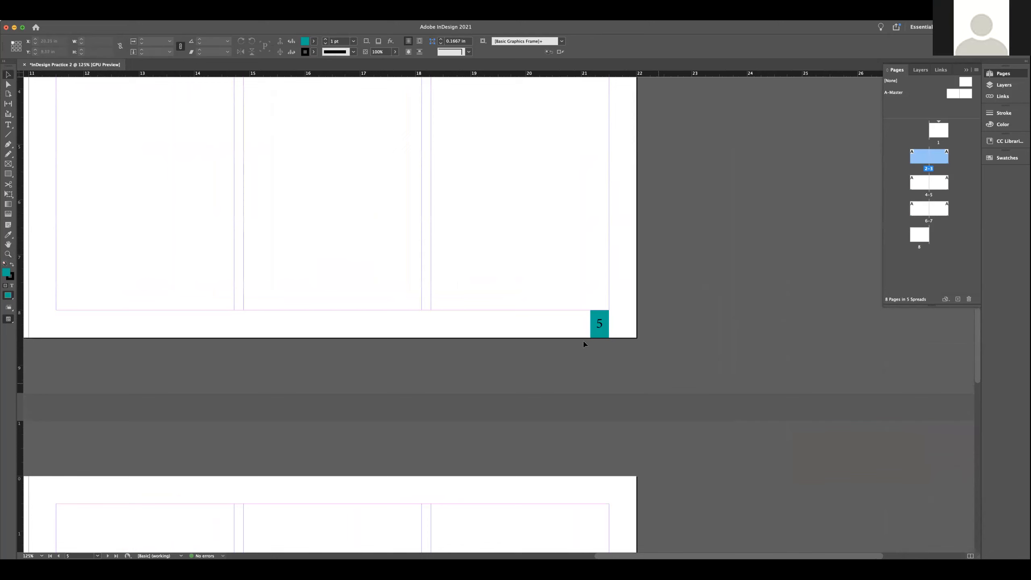
pyautogui.click(9, 76)
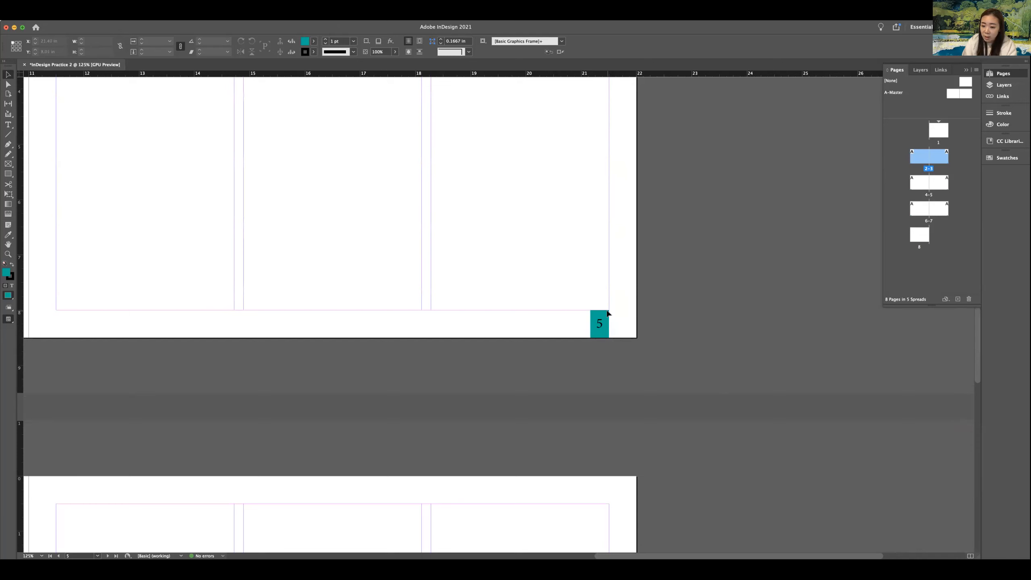
pyautogui.click(608, 312)
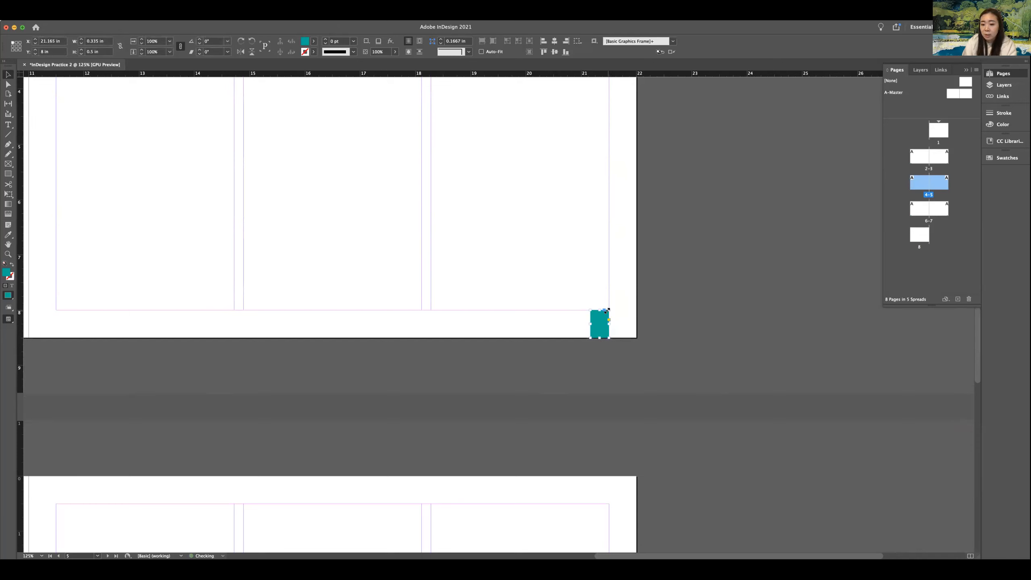
pyautogui.click(313, 41)
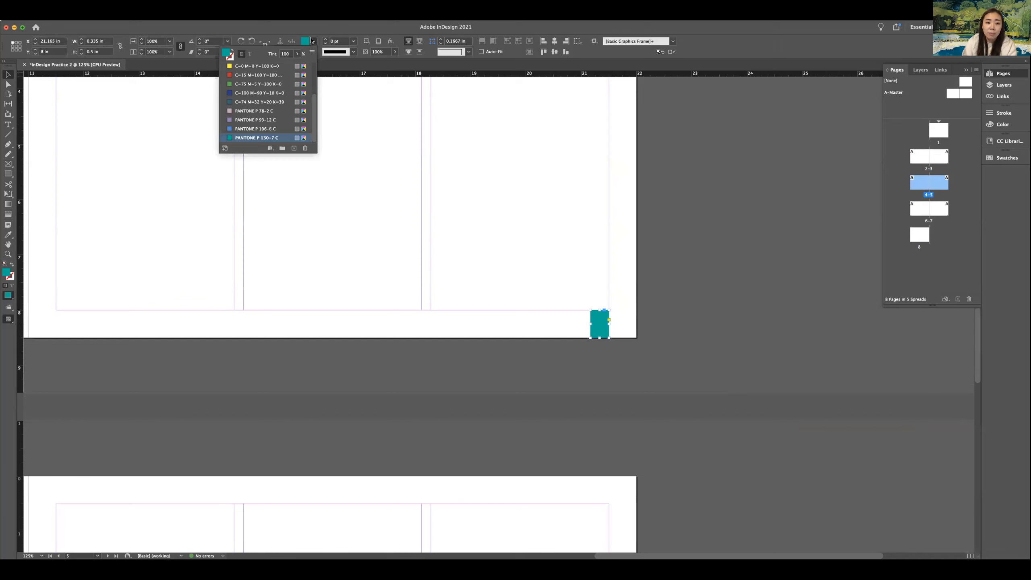
pyautogui.click(246, 129)
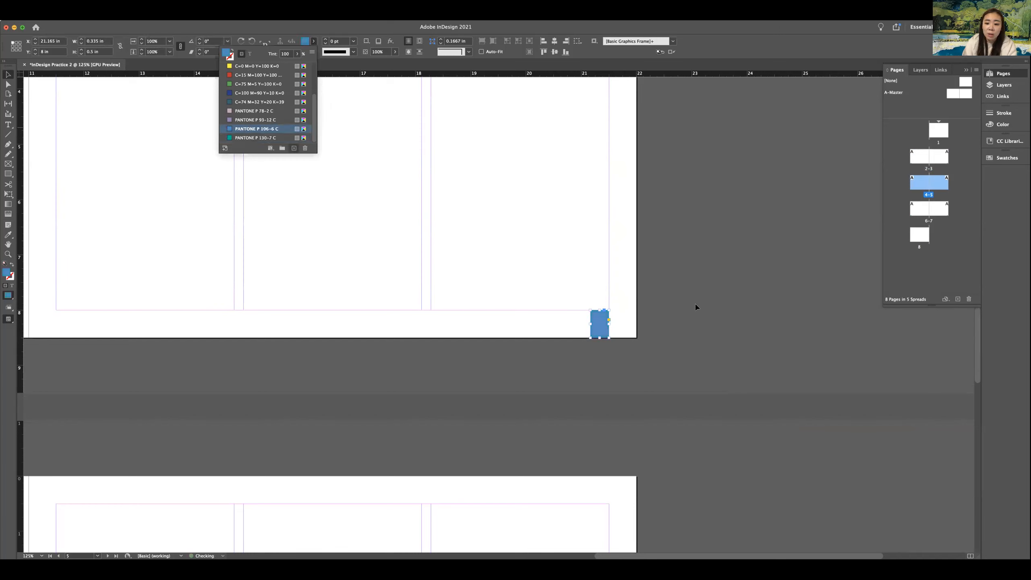
pyautogui.click(696, 310)
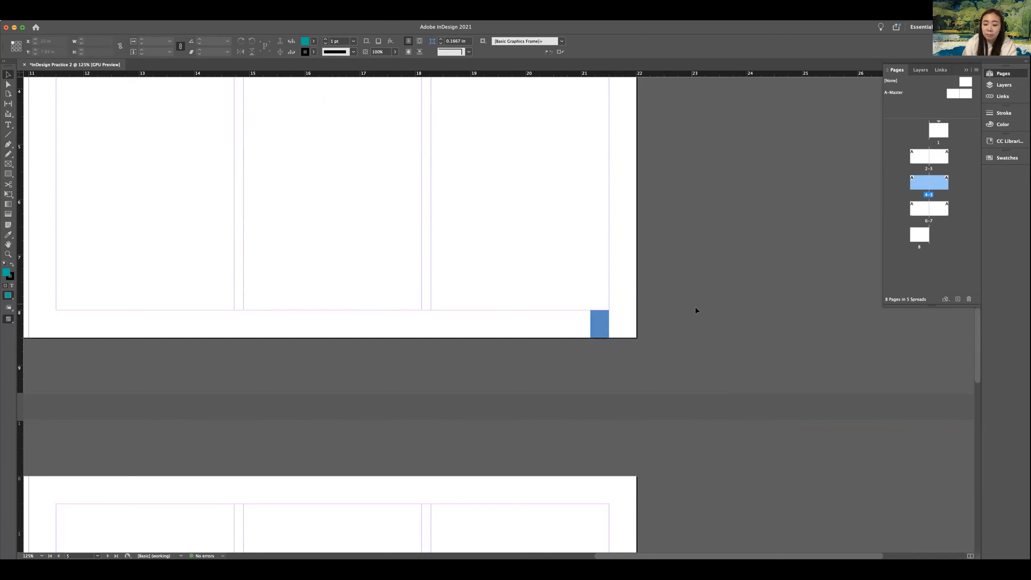
# - Look through the object commands for the blue box on page 5 for a way to change its stacking order
pyautogui.click(606, 314)
pyautogui.rightClick(605, 316)
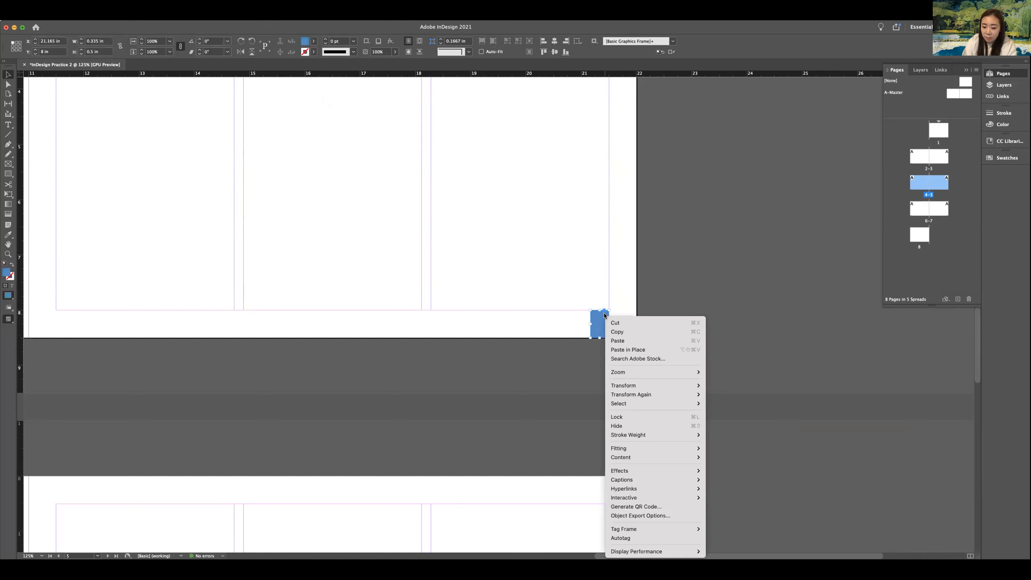
pyautogui.moveTo(654, 403)
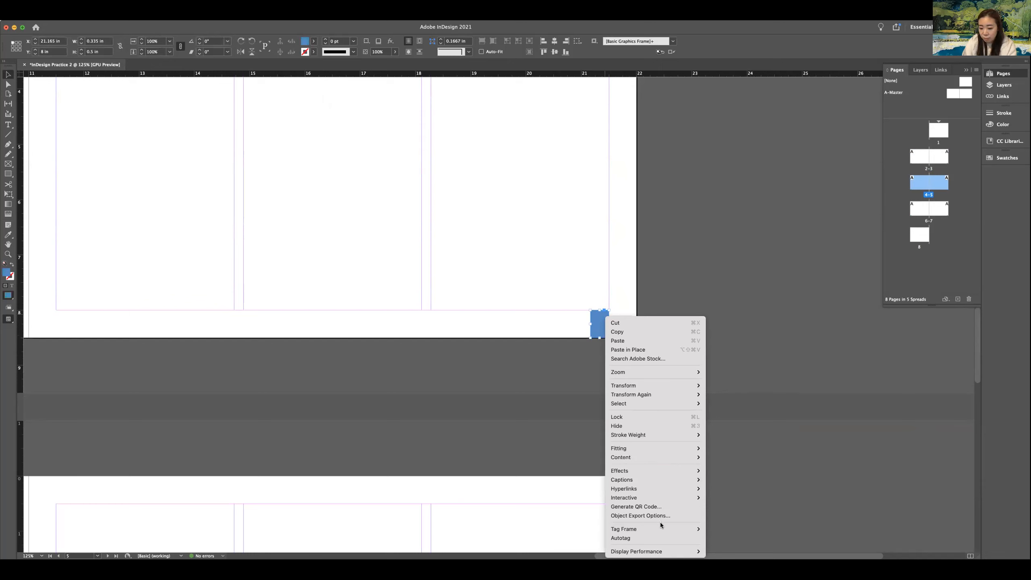
pyautogui.moveTo(667, 524)
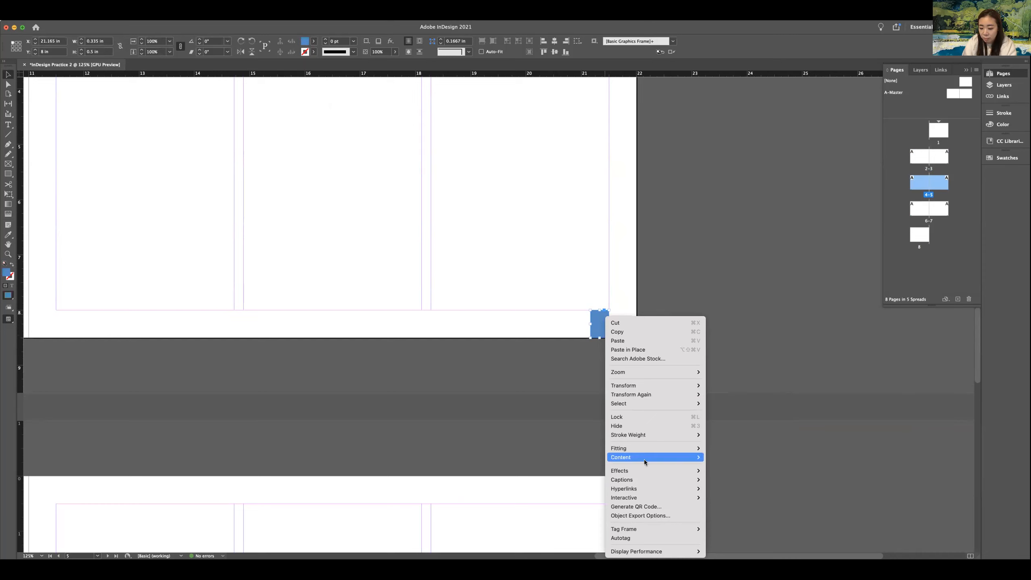
pyautogui.moveTo(645, 460)
pyautogui.click(755, 361)
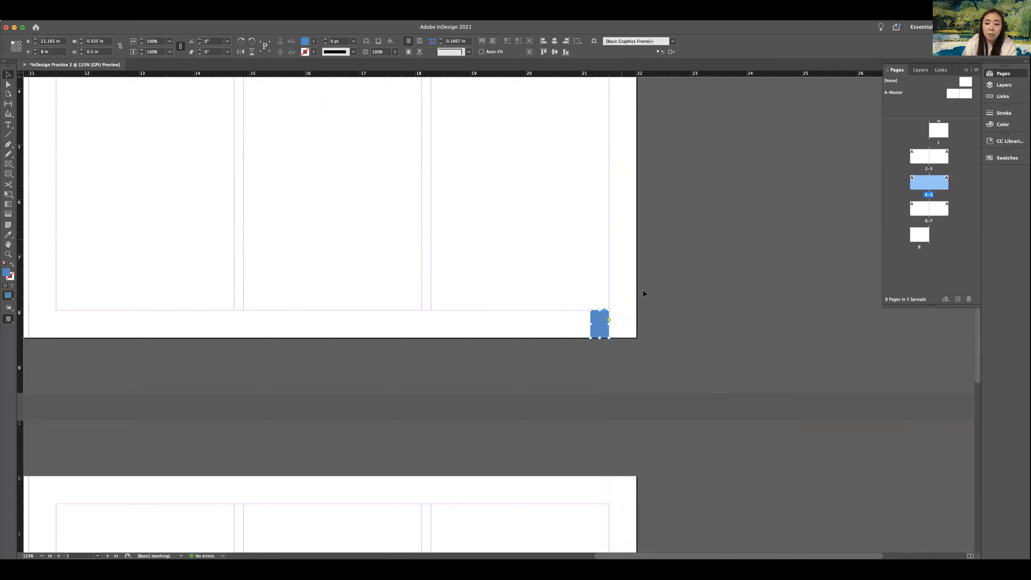
# - Search the program's commands for "arrange" and check the Arrange options for the blue box on page 5
pyautogui.press('super+shift+slash')
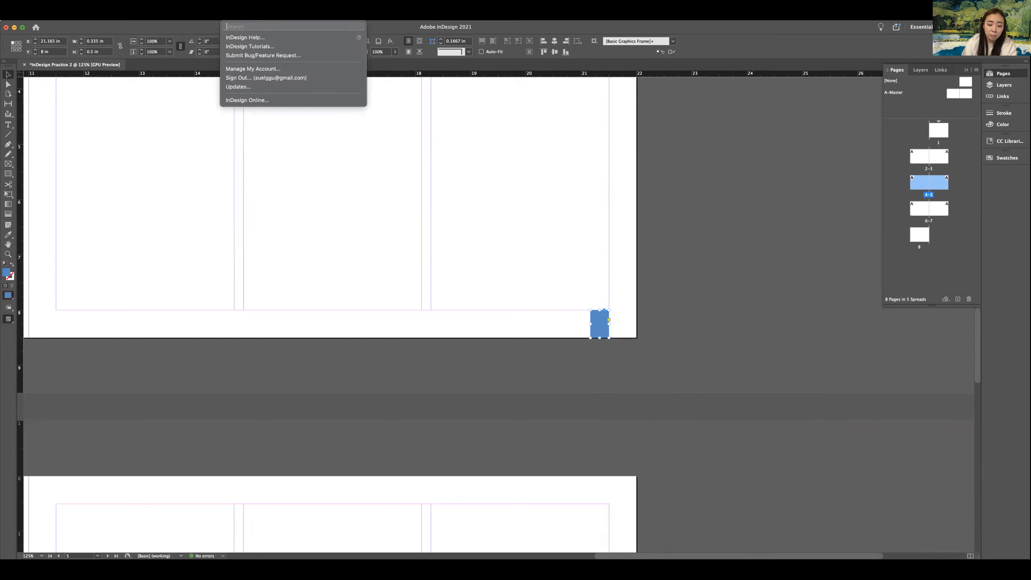
pyautogui.write('arrange')
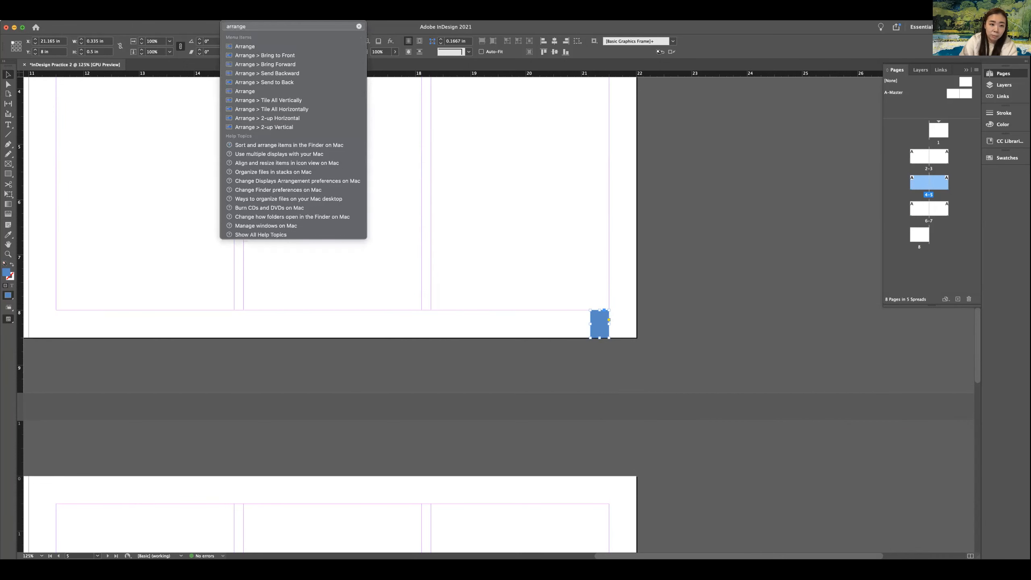
pyautogui.press('Down')
pyautogui.press('Down')
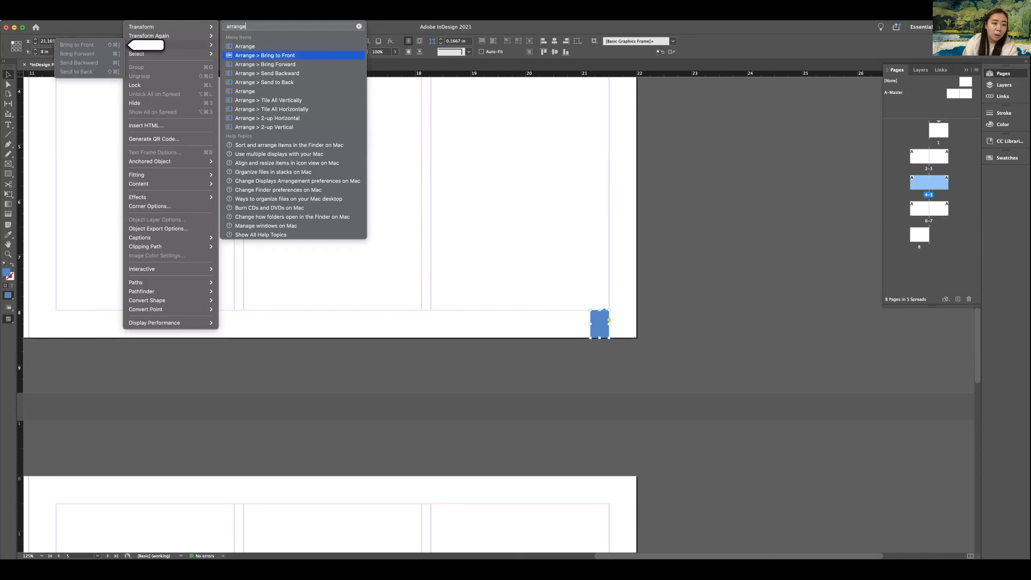
pyautogui.moveTo(136, 16)
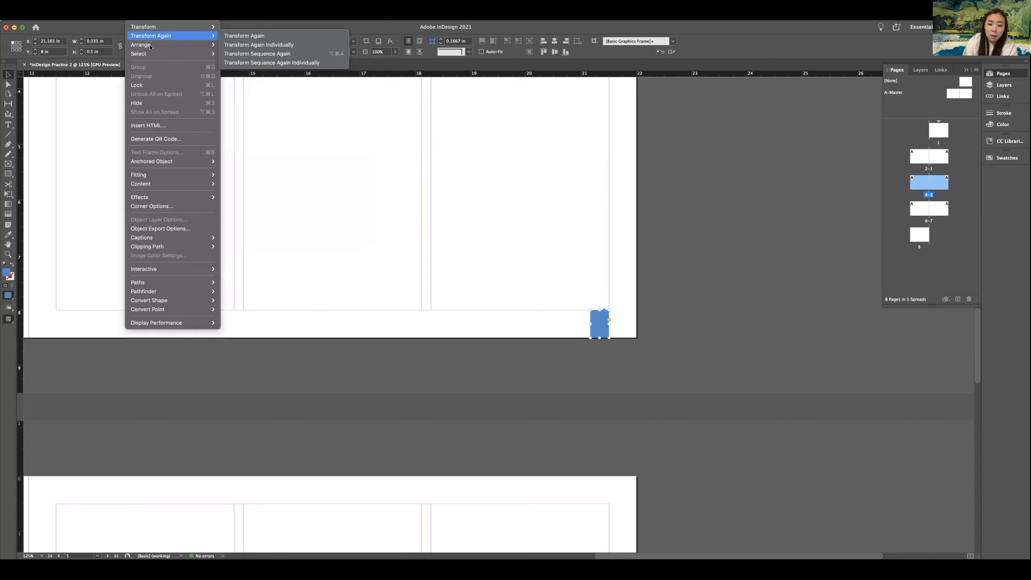
pyautogui.moveTo(152, 46)
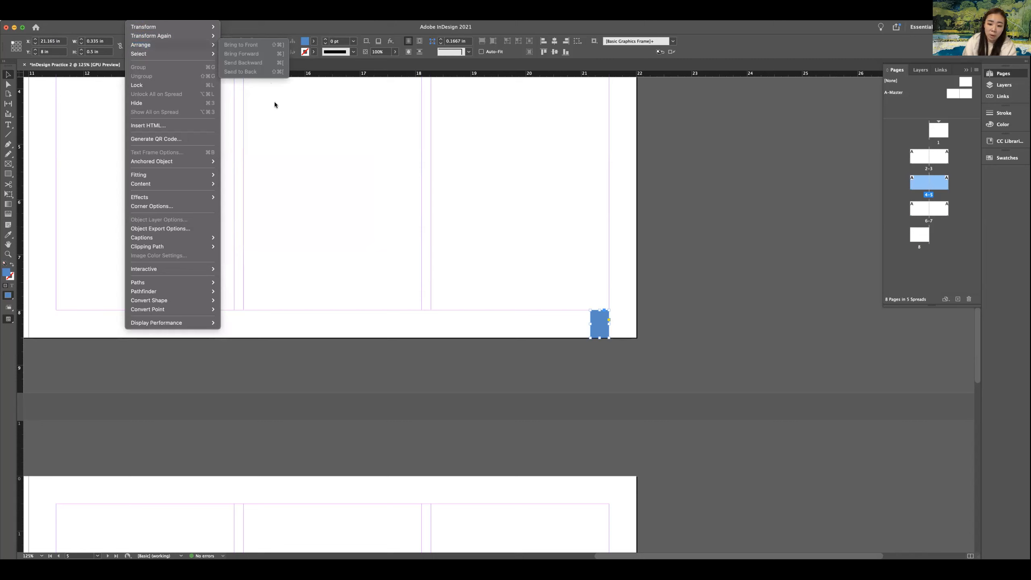
pyautogui.click(573, 375)
pyautogui.click(576, 375)
# - Move the blue box aside to uncover the number on page 5, and undo the move
pyautogui.moveTo(603, 330); pyautogui.dragTo(624, 337)
pyautogui.press('super+z')
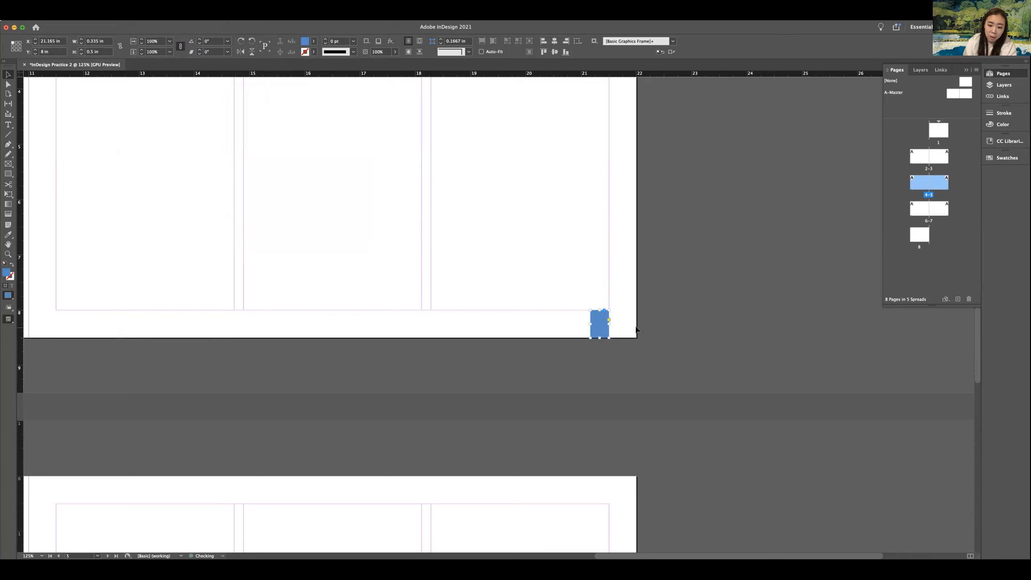
pyautogui.moveTo(599, 329); pyautogui.dragTo(631, 334)
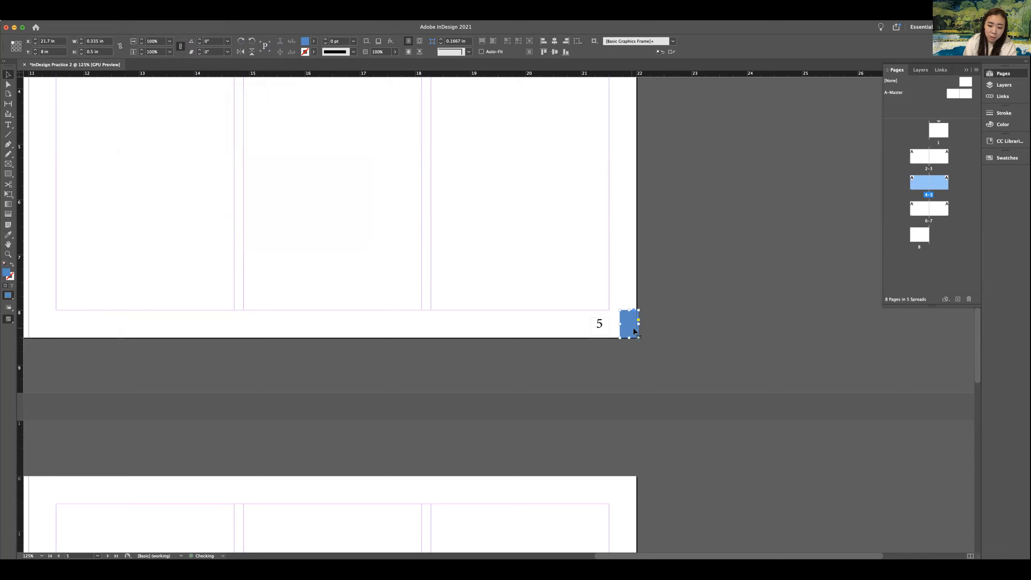
pyautogui.press('super+z')
pyautogui.click(617, 352)
pyautogui.click(599, 327)
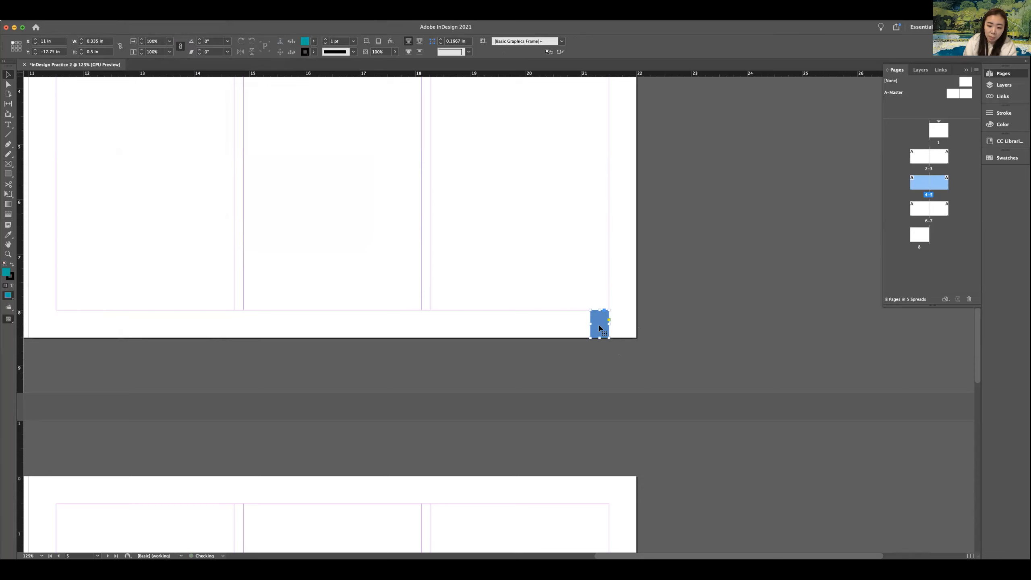
pyautogui.moveTo(561, 301)
pyautogui.mouseDown()
pyautogui.moveTo(734, 287)
pyautogui.moveTo(565, 316)
pyautogui.mouseUp()
# - Undo the changes to the number box on page 5 back to its teal fill with the number in front
pyautogui.press('z')
pyautogui.keyDown('alt'); pyautogui.click(581, 332); pyautogui.keyUp('alt')
pyautogui.keyDown('alt'); pyautogui.click(499, 325); pyautogui.keyUp('alt')
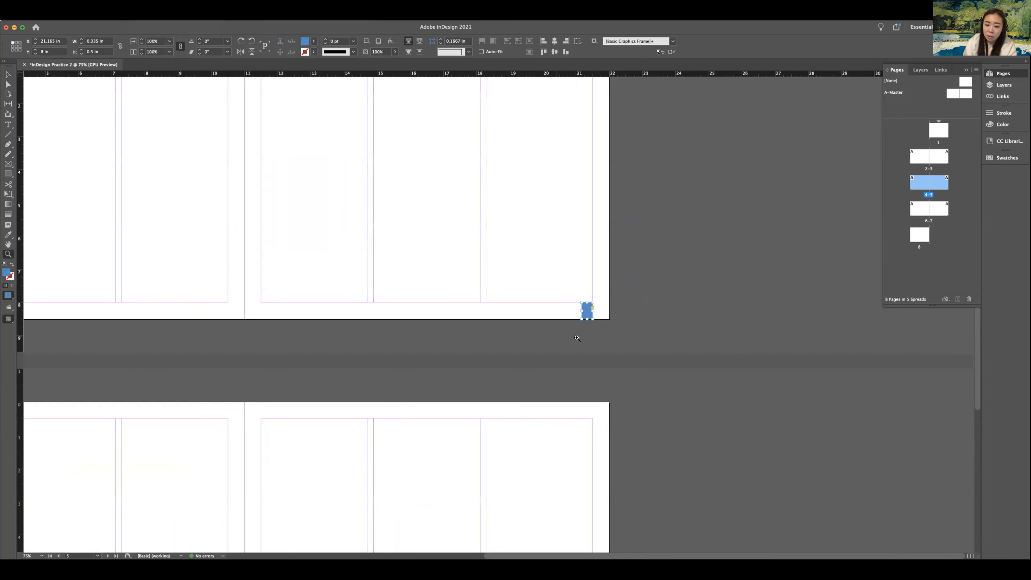
pyautogui.scroll(1, 534, 329)
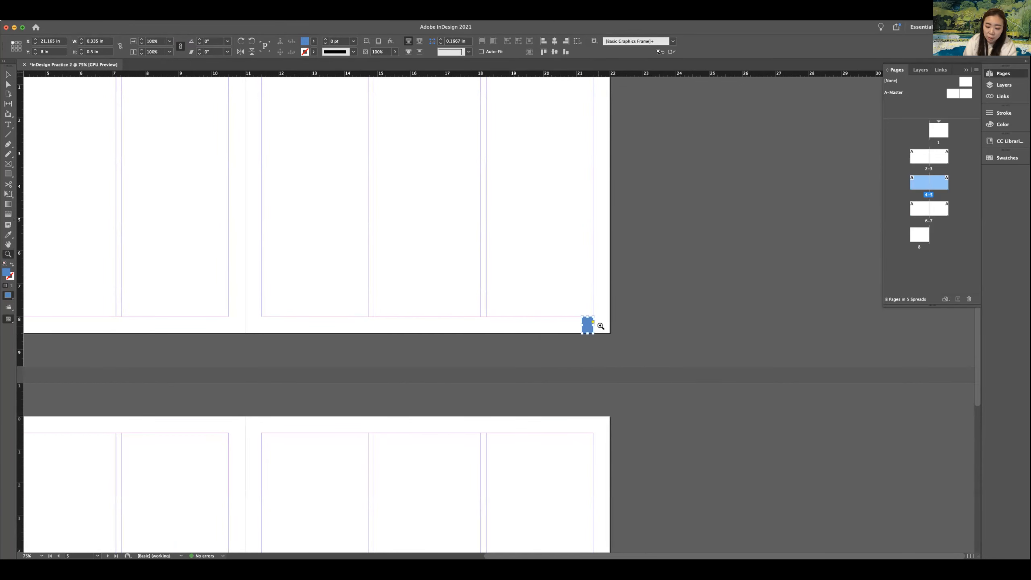
pyautogui.click(591, 330)
pyautogui.click(482, 312)
pyautogui.click(526, 324)
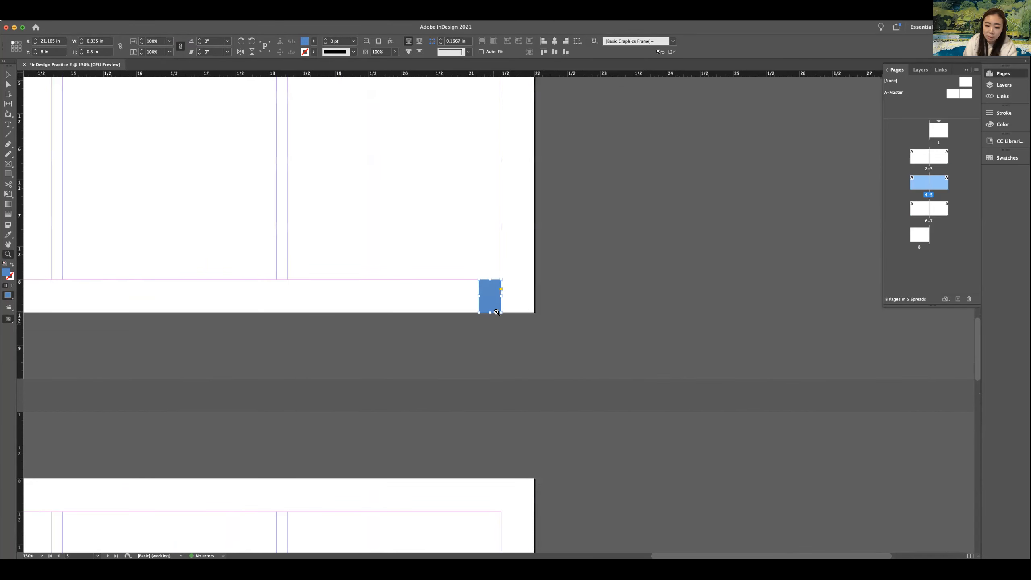
pyautogui.hscroll(-1, 491, 317)
pyautogui.press('v')
pyautogui.press('super+z')
pyautogui.press('super+z')
pyautogui.press('super+z')
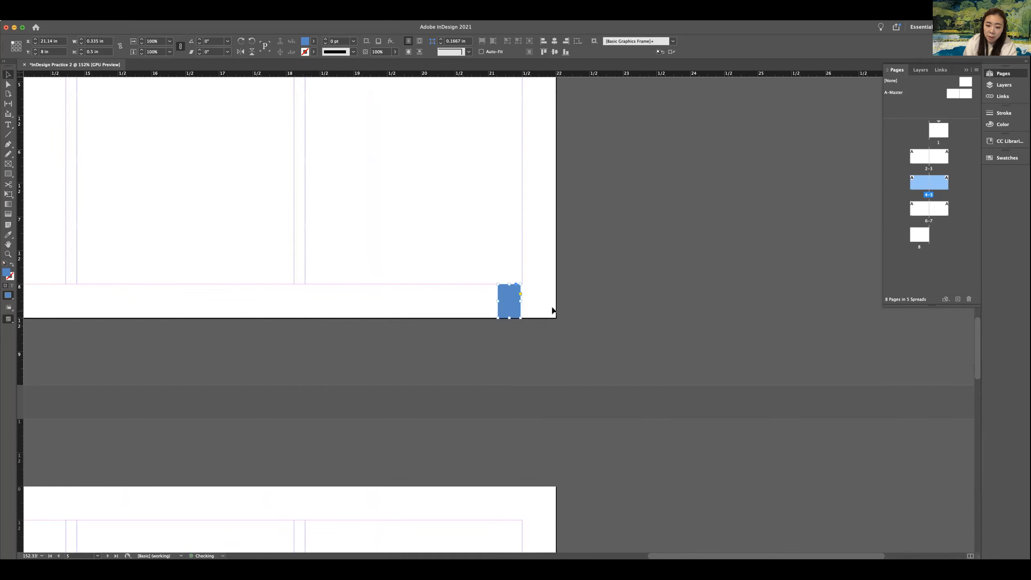
pyautogui.click(551, 308)
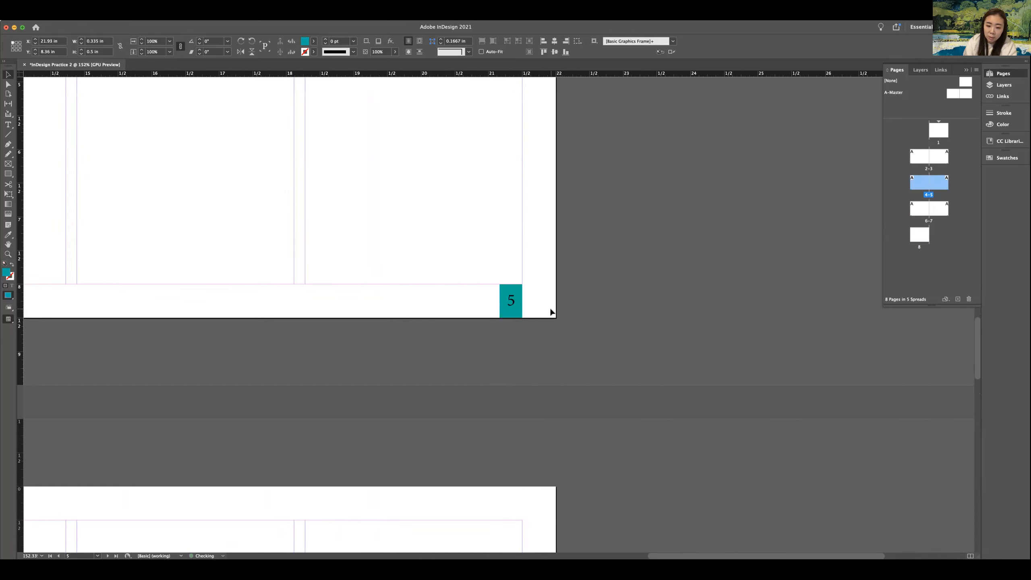
# - Undo further back until the number box on page 2 has its teal fill again
pyautogui.click(520, 289)
pyautogui.click(544, 302)
pyautogui.press('super+z')
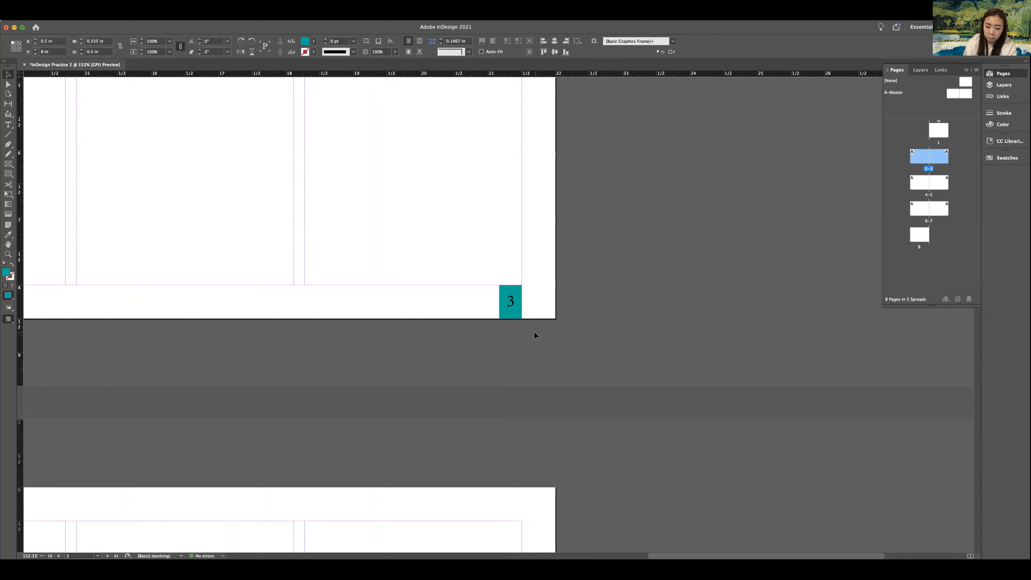
# - Override the number frame on page 3 and fill it together with the selected page 2 box with C=100 M=0 Y=0 K=0
pyautogui.click(520, 316)
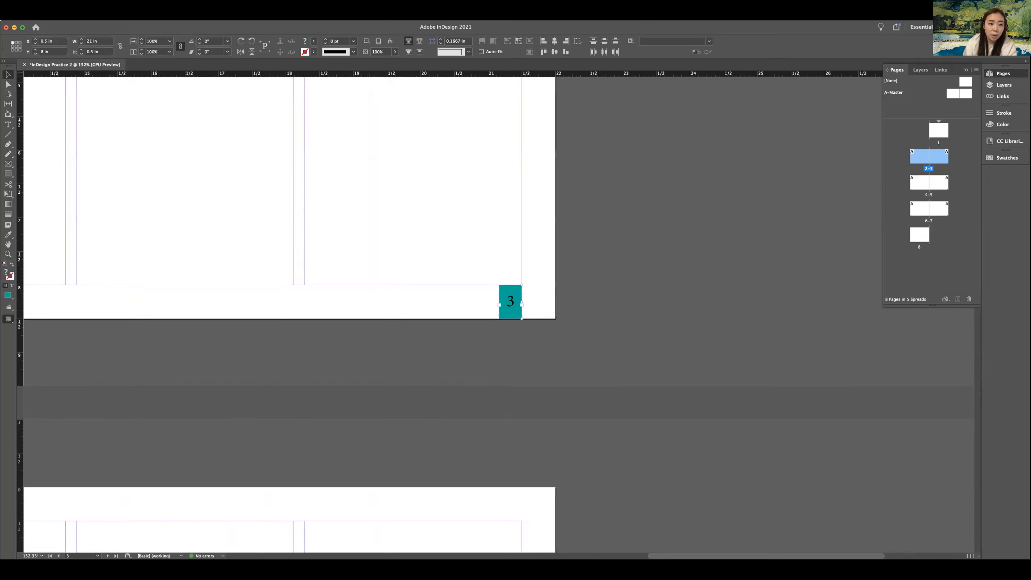
pyautogui.click(314, 41)
pyautogui.click(241, 103)
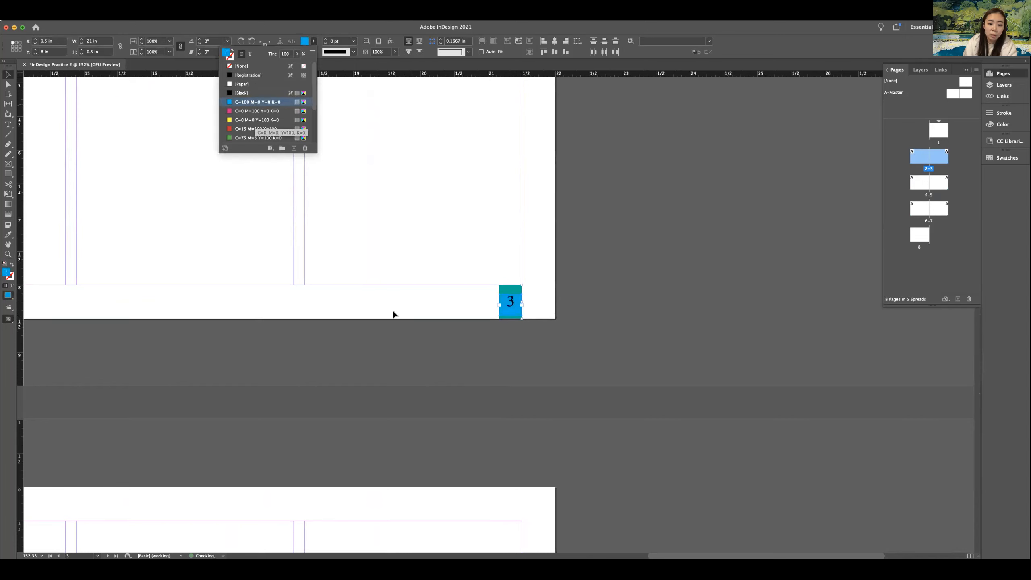
# - Undo the cyan fill on page 3 and fill the box behind the number there with PANTONE P 106-6 C
pyautogui.click(548, 348)
pyautogui.press('super+z')
pyautogui.click(531, 315)
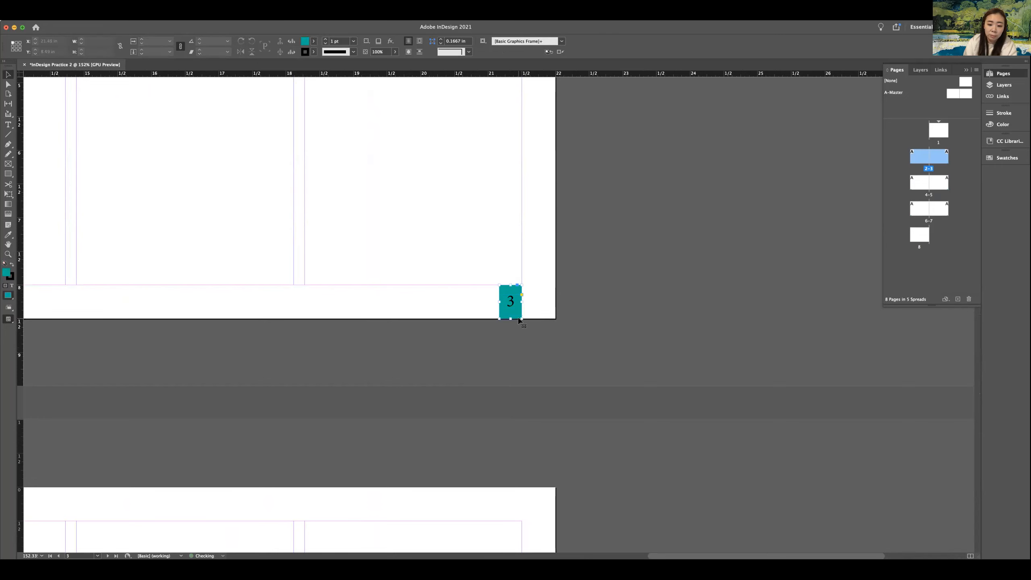
pyautogui.click(518, 318)
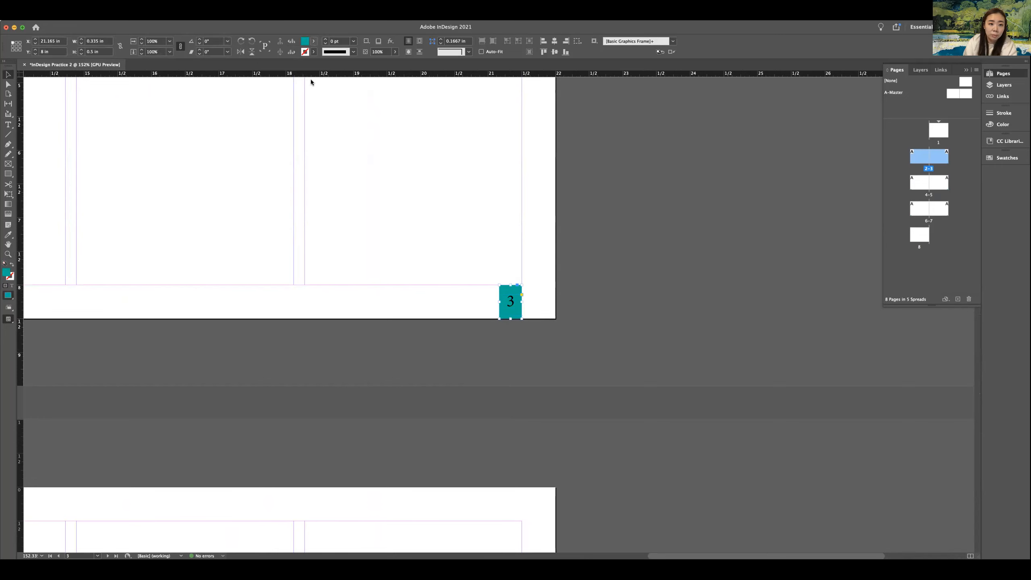
pyautogui.click(314, 41)
pyautogui.click(236, 129)
pyautogui.click(357, 313)
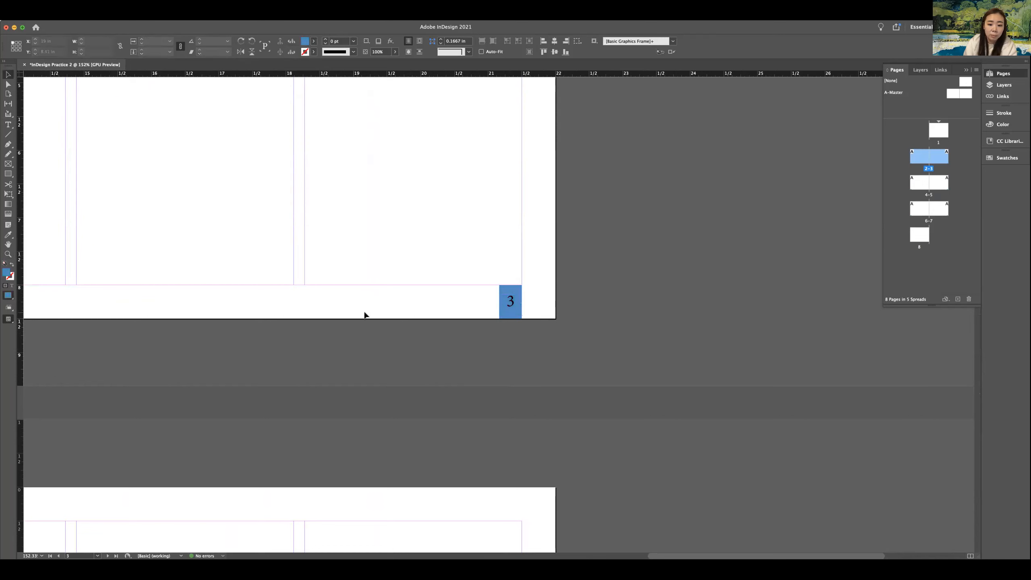
# - Remove all local master overrides from the spread of pages 2-3
pyautogui.press('z')
pyautogui.keyDown('alt'); pyautogui.click(381, 314); pyautogui.keyUp('alt')
pyautogui.keyDown('alt'); pyautogui.click(381, 314); pyautogui.keyUp('alt')
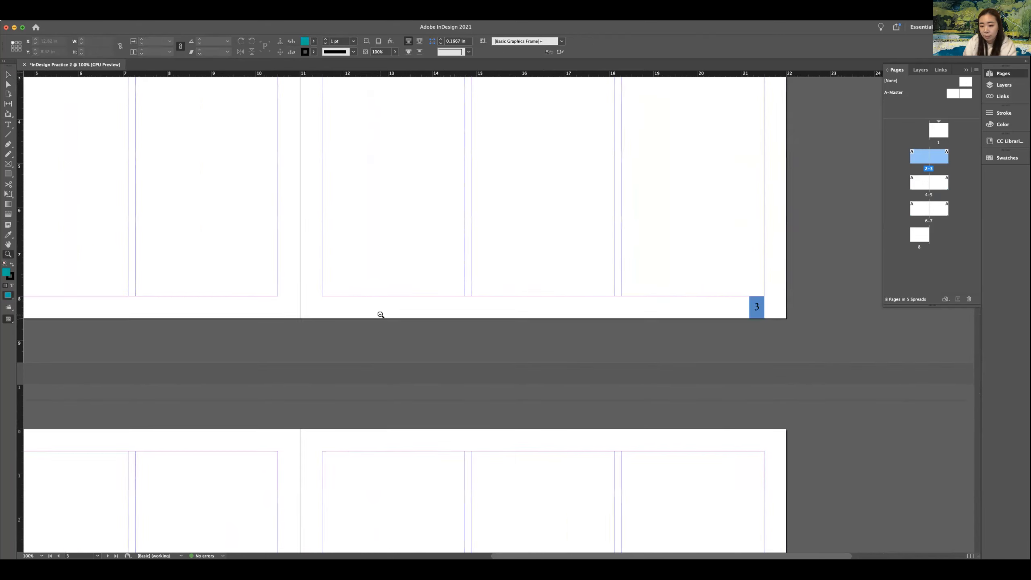
pyautogui.keyDown('alt'); pyautogui.click(381, 314); pyautogui.keyUp('alt')
pyautogui.moveTo(431, 332); pyautogui.dragTo(350, 231)
pyautogui.scroll(-1, 370, 242)
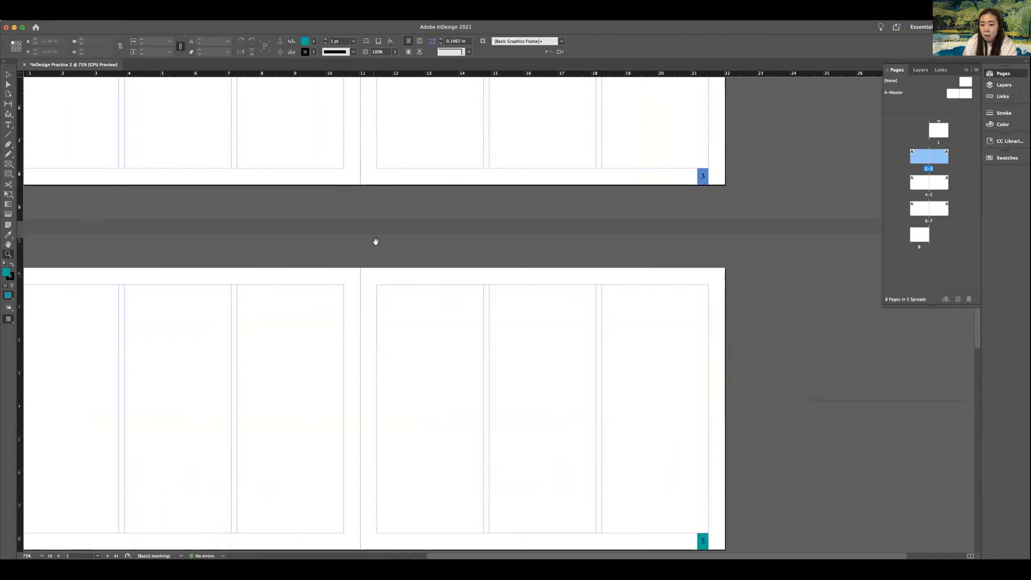
pyautogui.keyDown('alt'); pyautogui.click(373, 240); pyautogui.keyUp('alt')
pyautogui.scroll(-1, 308, 268)
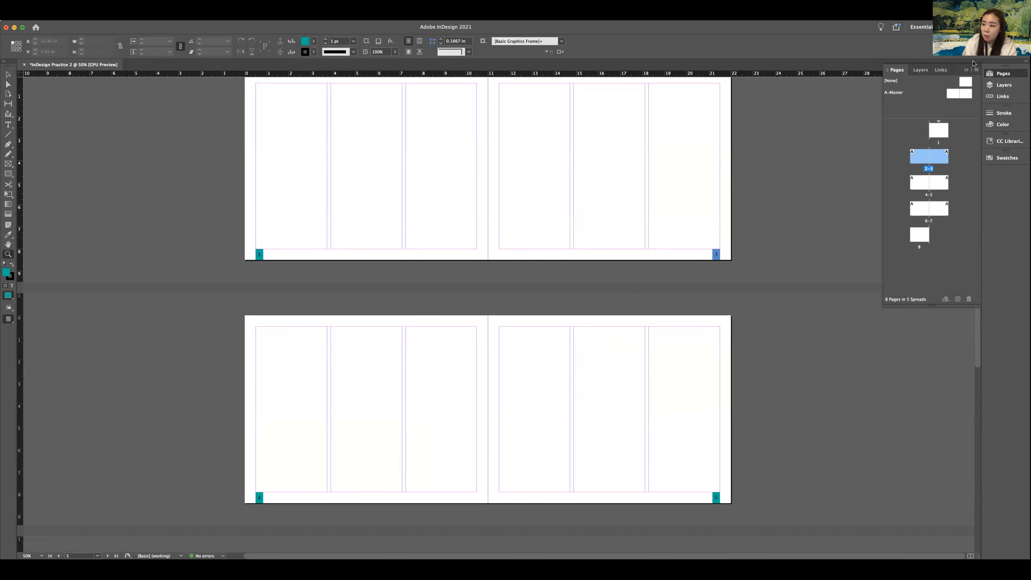
pyautogui.click(956, 178)
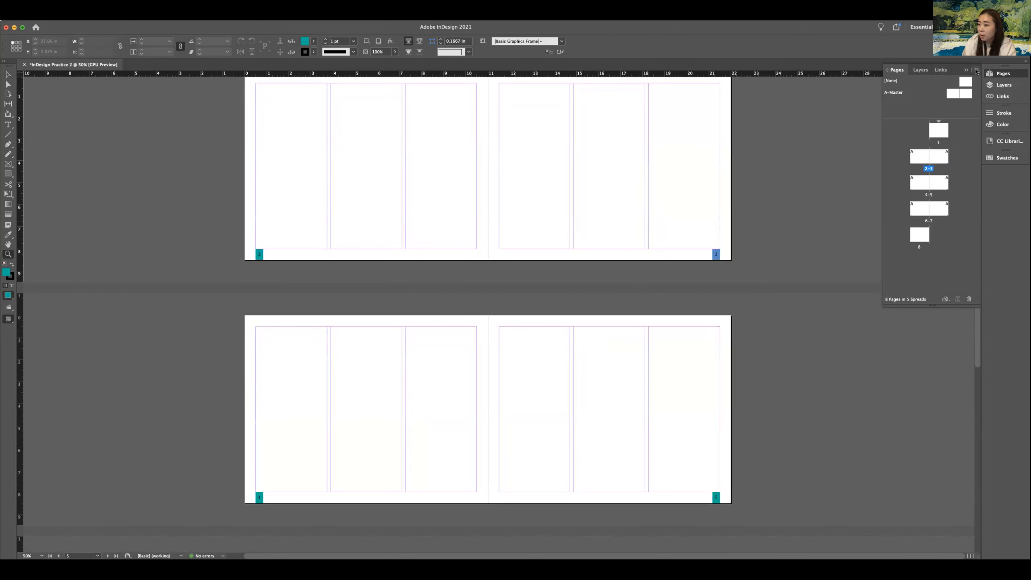
pyautogui.click(977, 70)
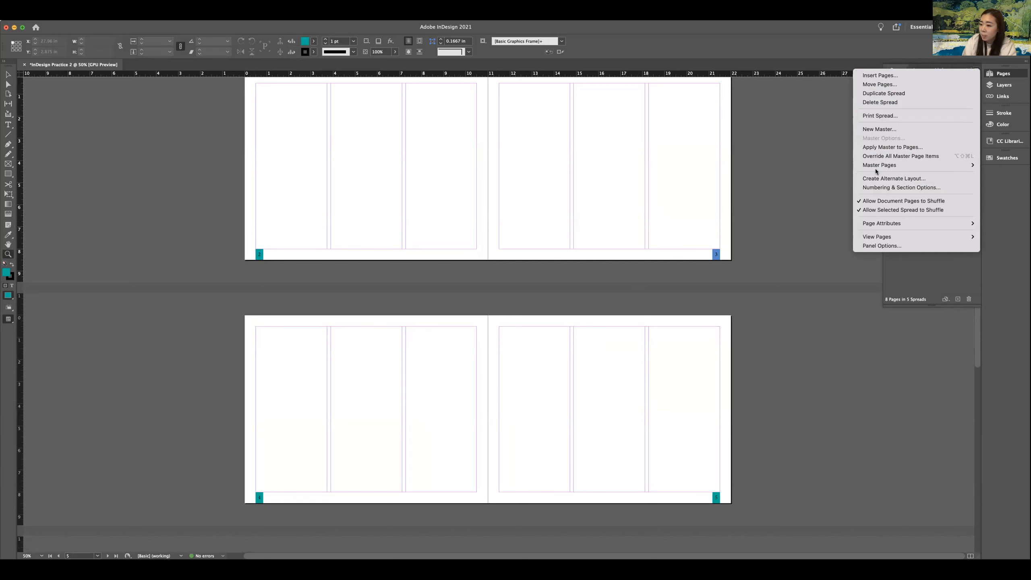
pyautogui.moveTo(875, 168)
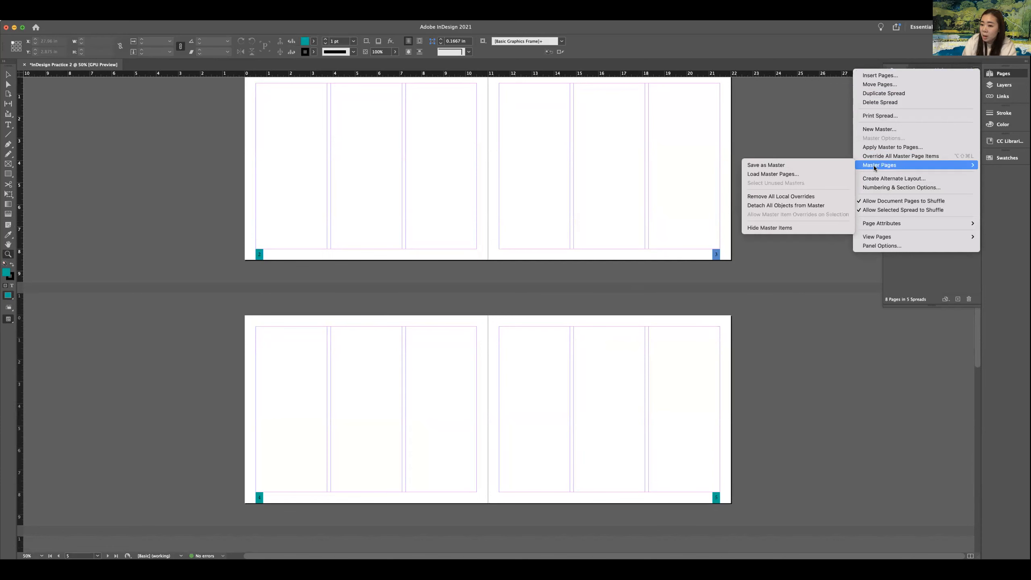
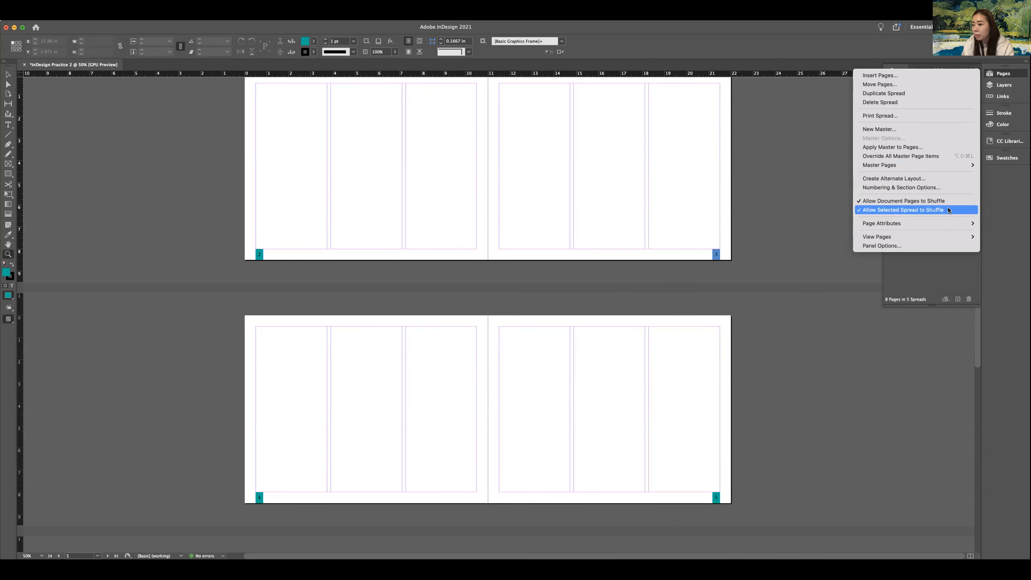
pyautogui.click(937, 266)
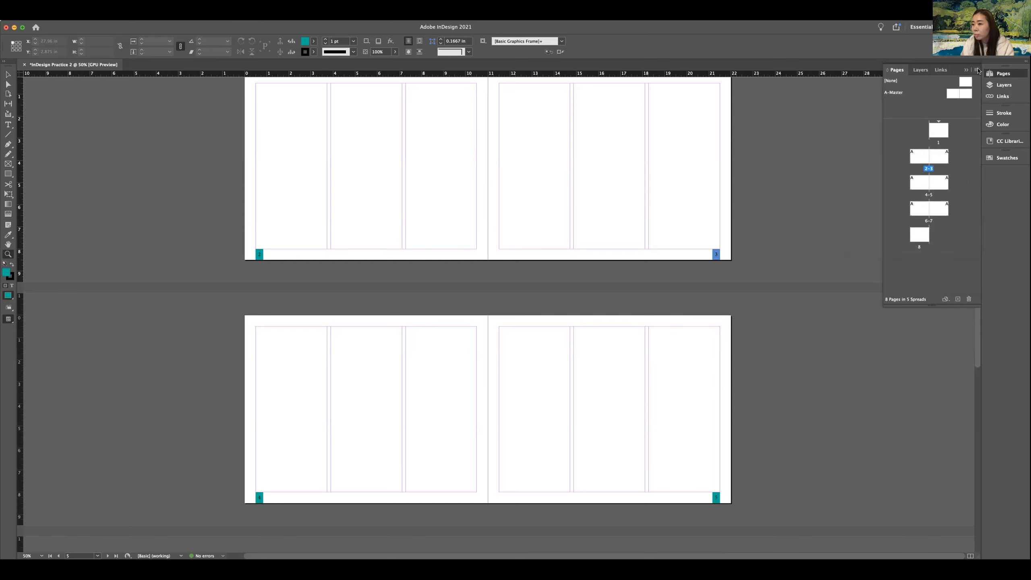
pyautogui.click(977, 70)
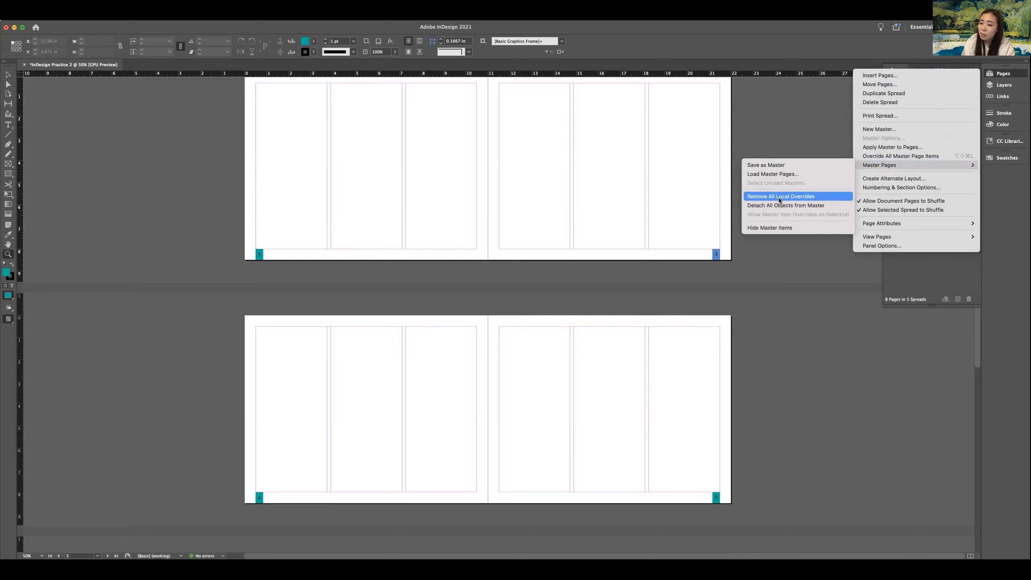
pyautogui.click(807, 197)
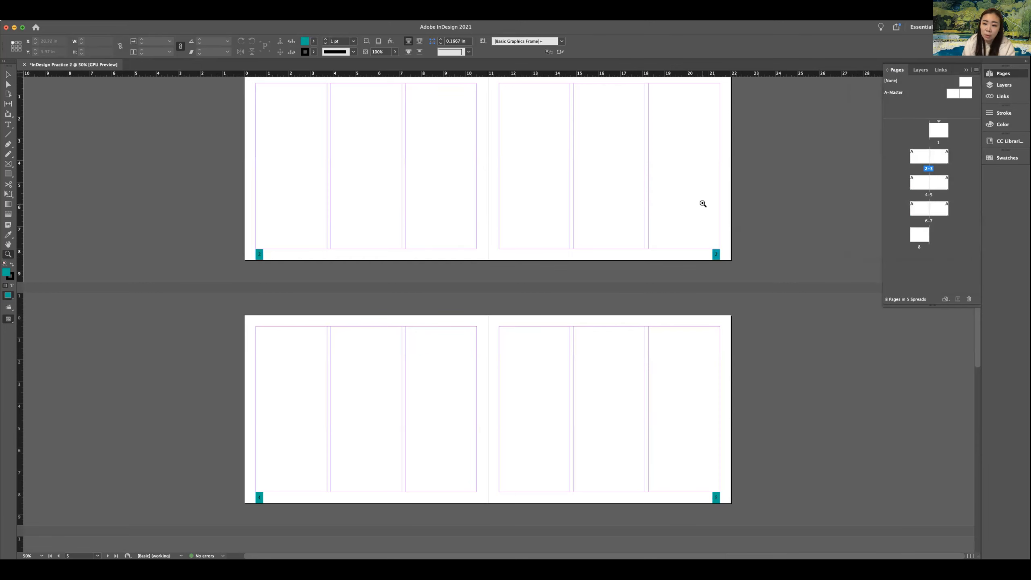
# - Check the page number boxes across the document's spreads
pyautogui.scroll(-10, 703, 203)
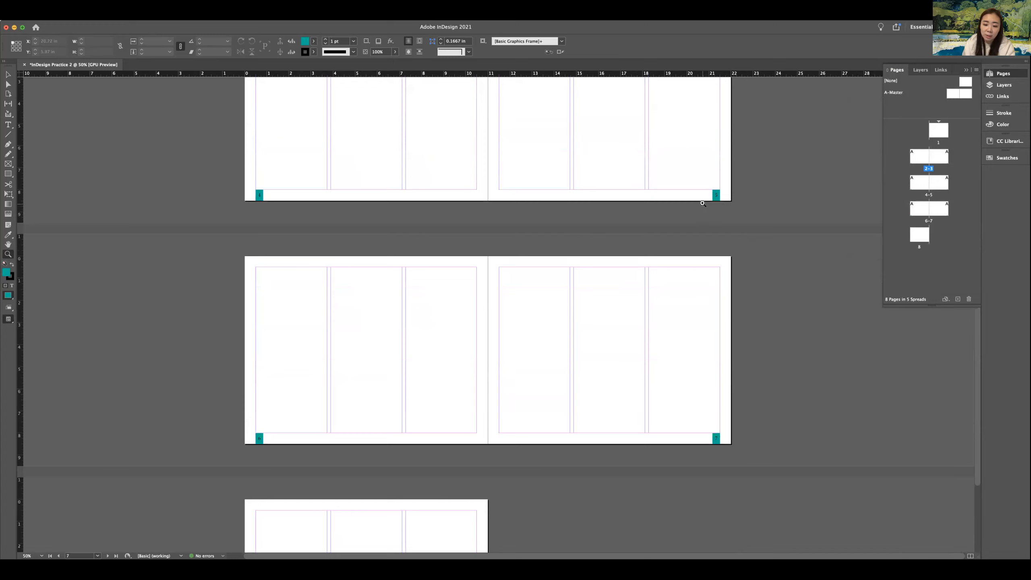
pyautogui.scroll(-5, 703, 204)
pyautogui.scroll(3, 703, 204)
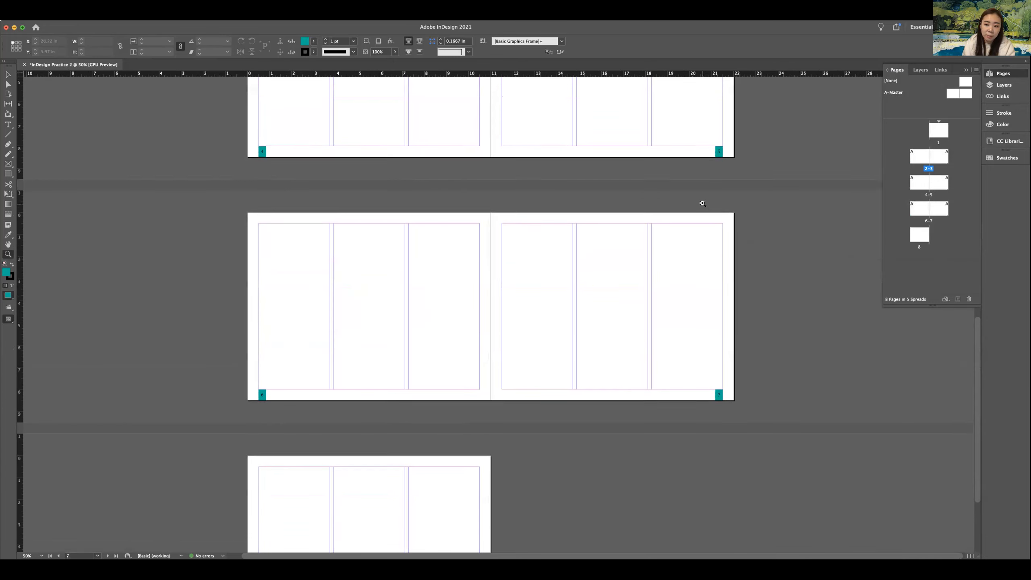
pyautogui.scroll(11, 703, 204)
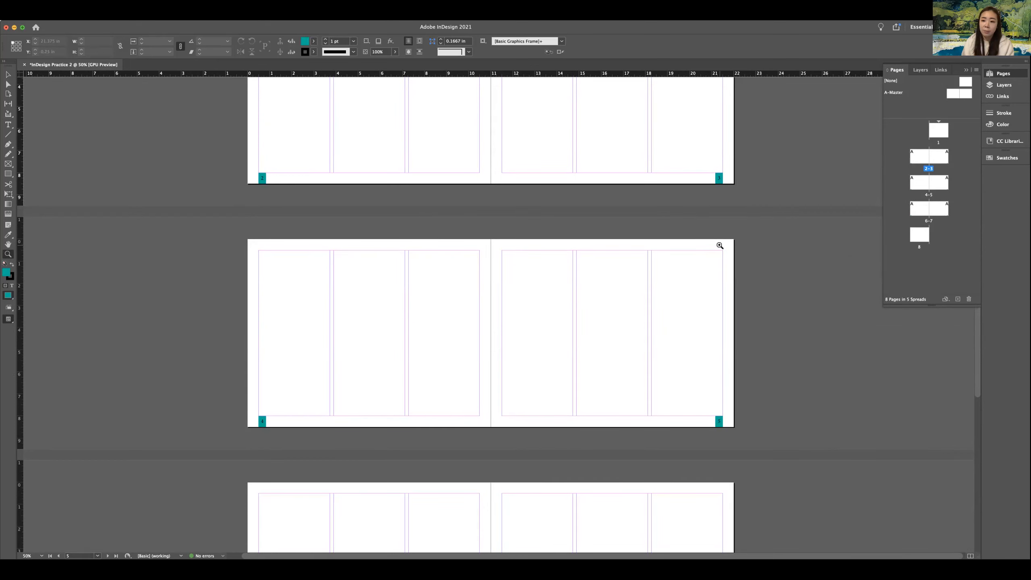
pyautogui.scroll(5, 702, 182)
pyautogui.scroll(1, 701, 182)
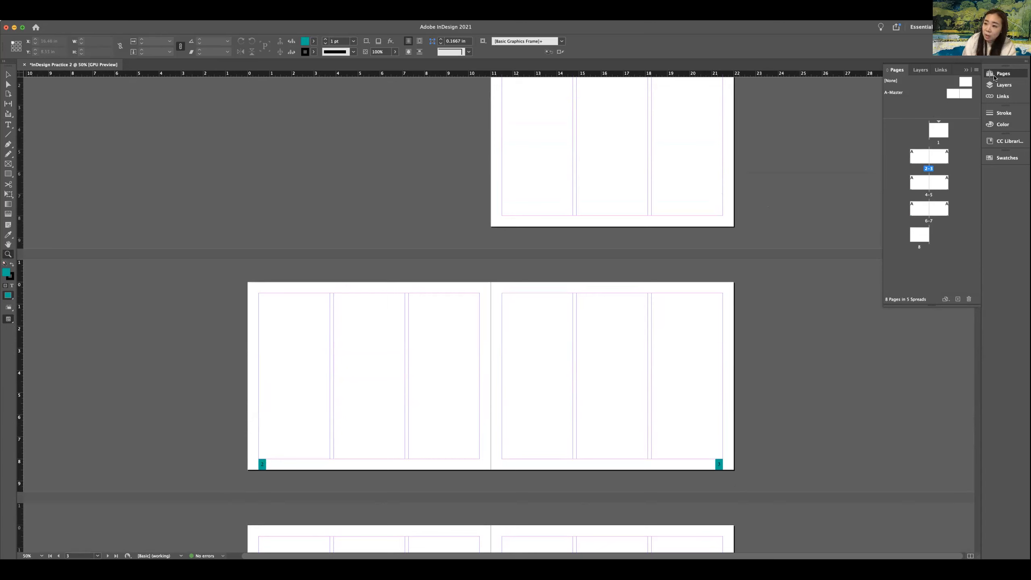
# - Create a new two-page master with the prefix B and the name Design
pyautogui.click(976, 70)
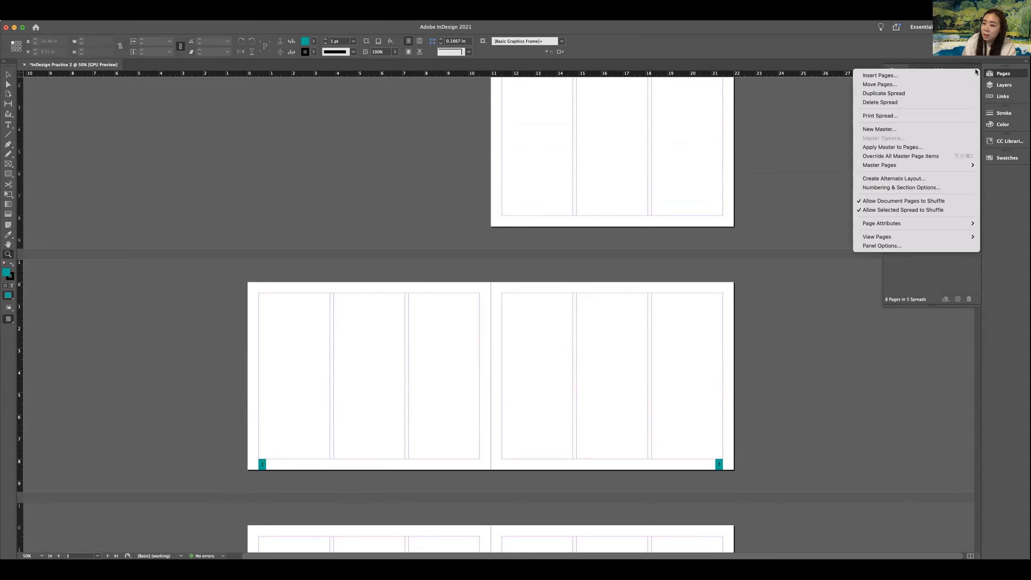
pyautogui.click(976, 69)
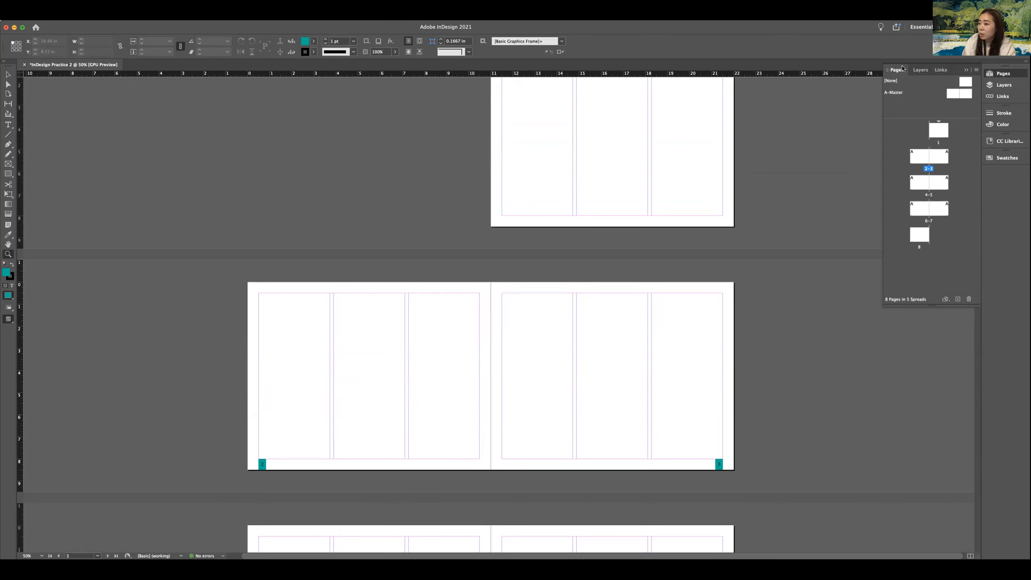
pyautogui.click(976, 70)
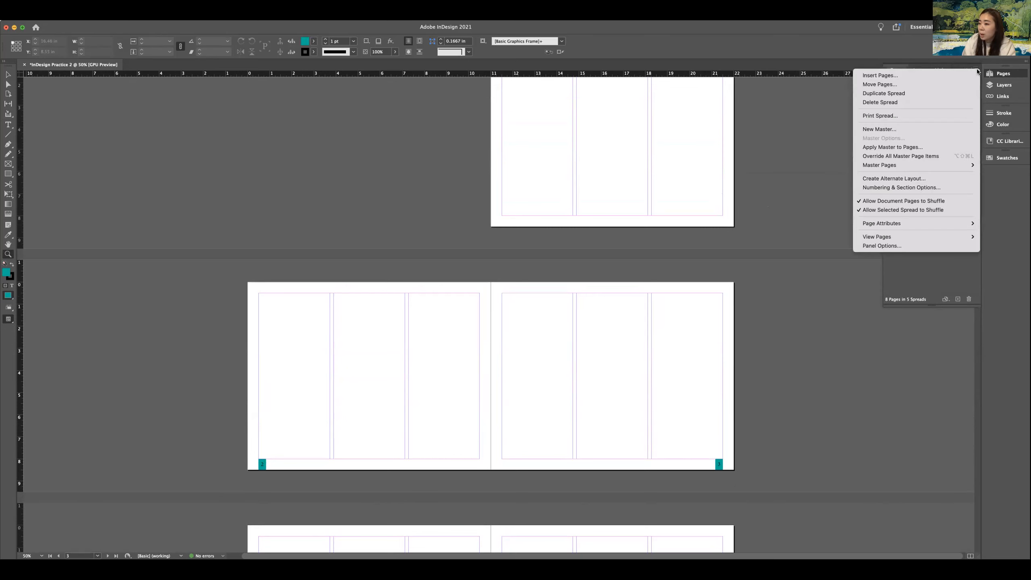
pyautogui.click(880, 129)
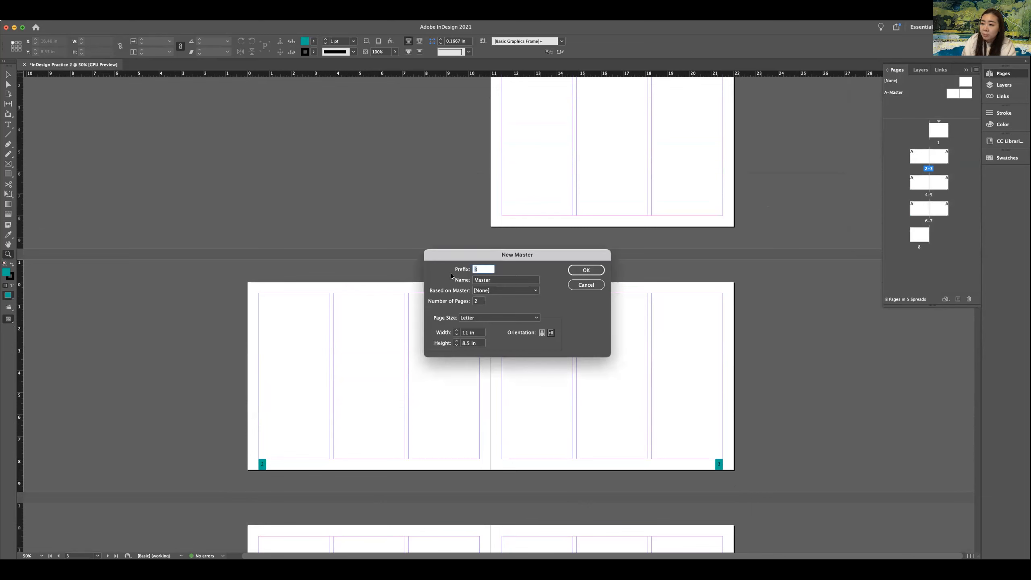
pyautogui.click(487, 268)
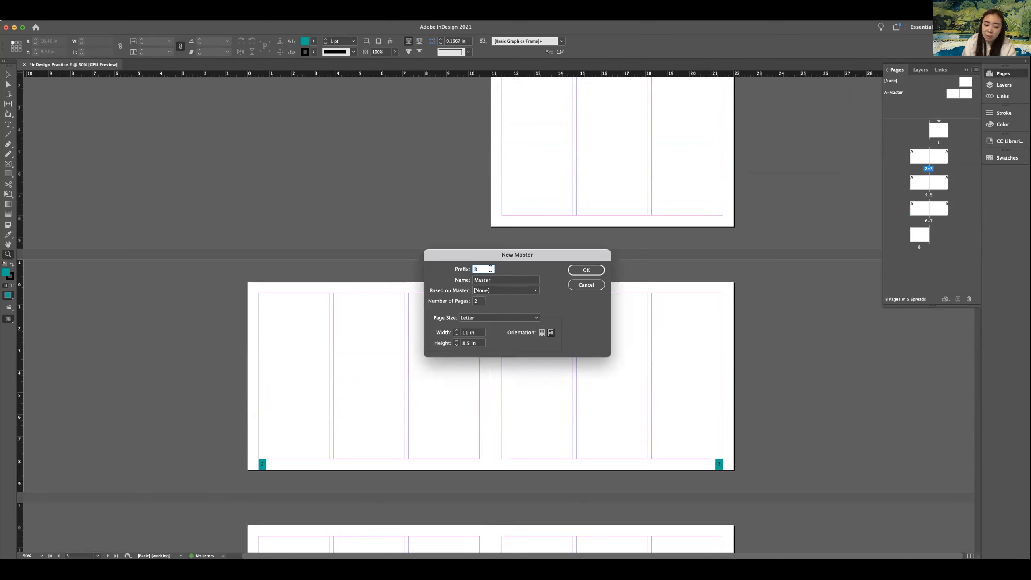
pyautogui.click(492, 280)
pyautogui.doubleClick(487, 280)
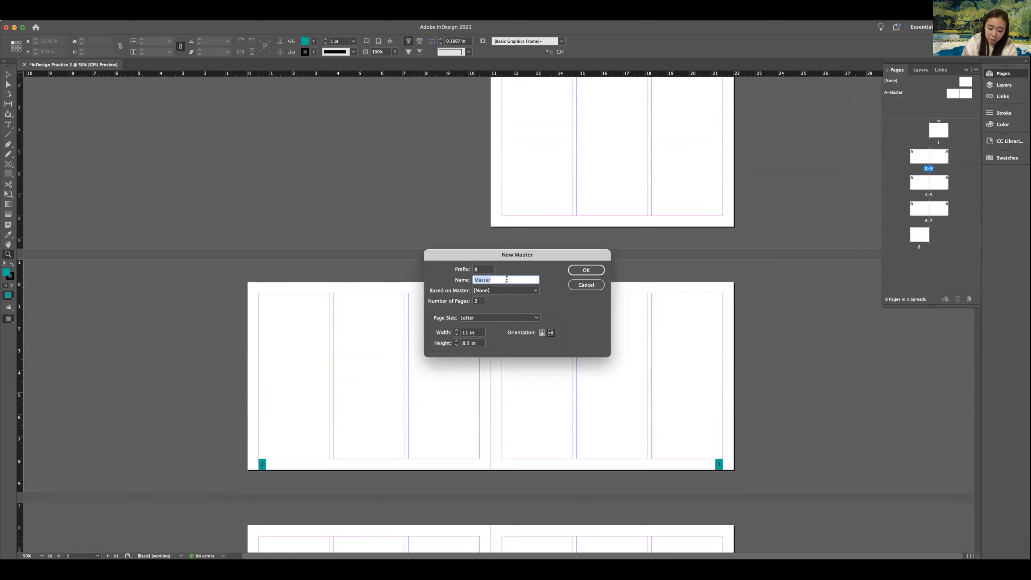
pyautogui.write('Design')
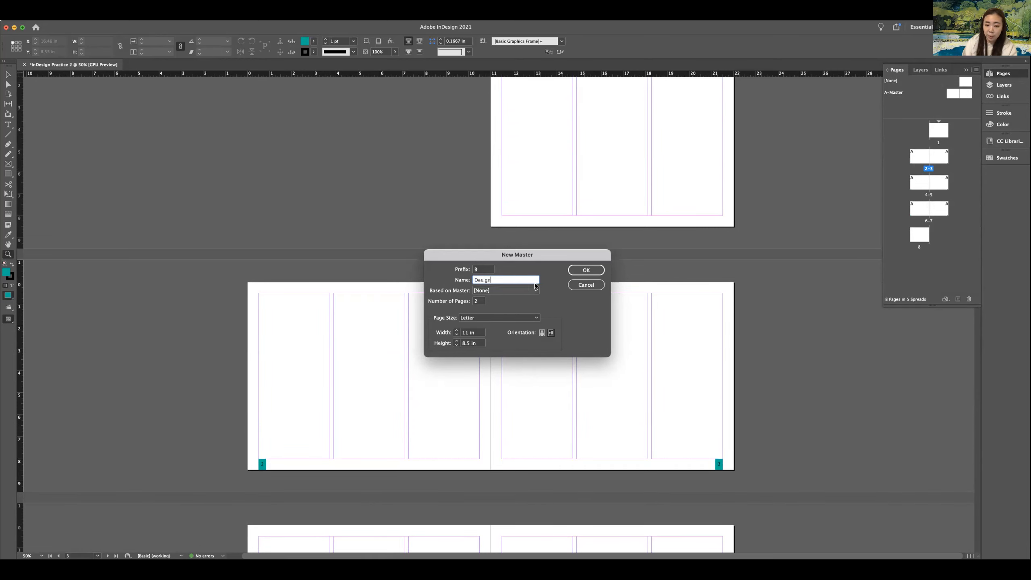
pyautogui.click(585, 272)
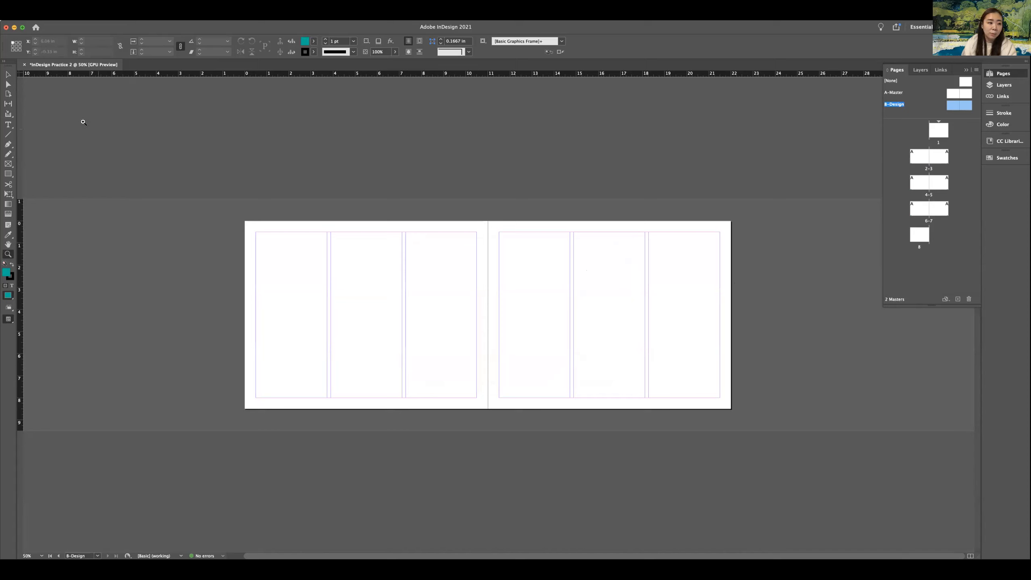
# - Draw an 11 by 8.5 in rectangle covering the left page of the B-Design master and set its stroke to None
pyautogui.click(6, 75)
pyautogui.click(7, 175)
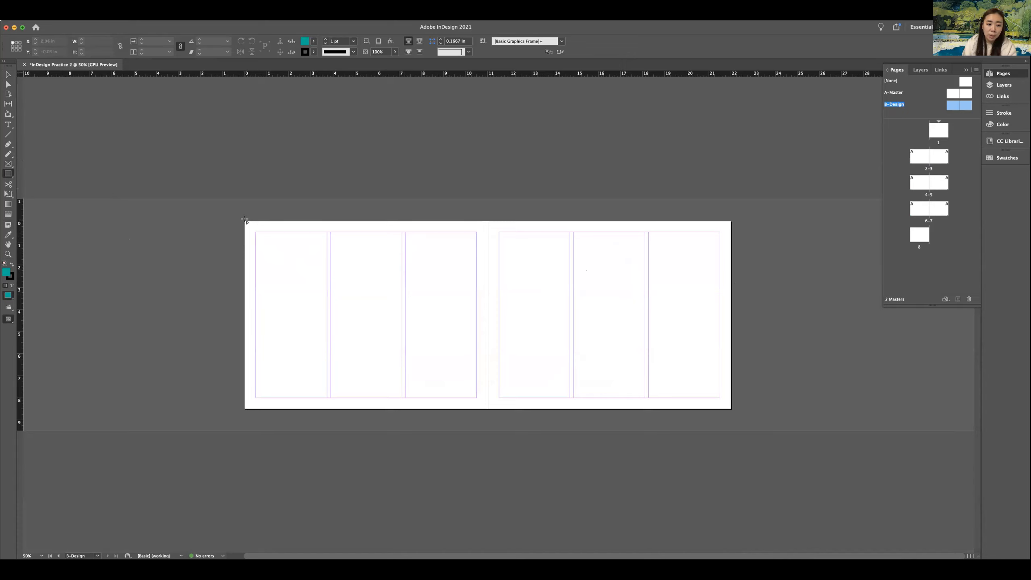
pyautogui.moveTo(245, 222); pyautogui.dragTo(488, 410)
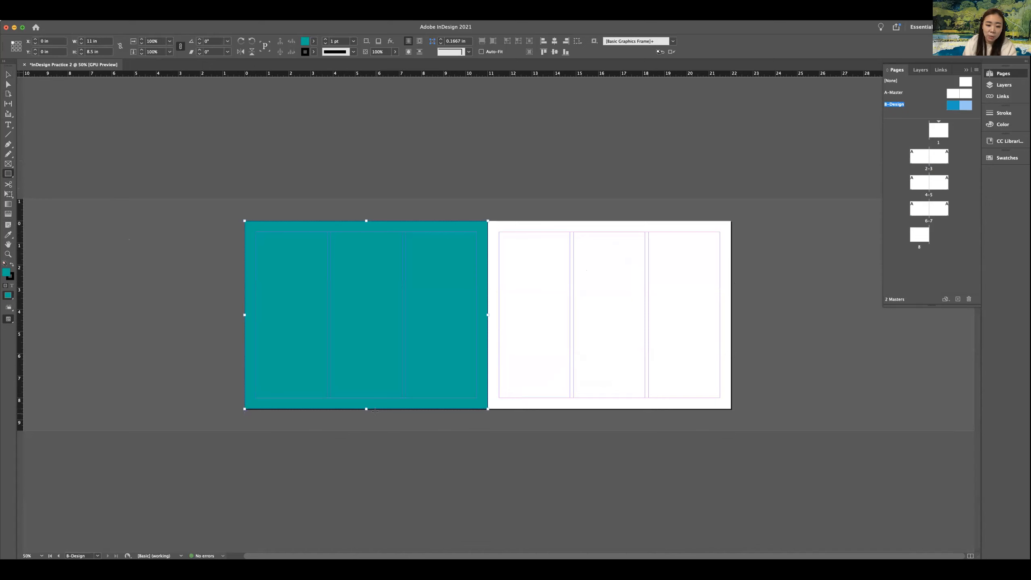
pyautogui.click(314, 51)
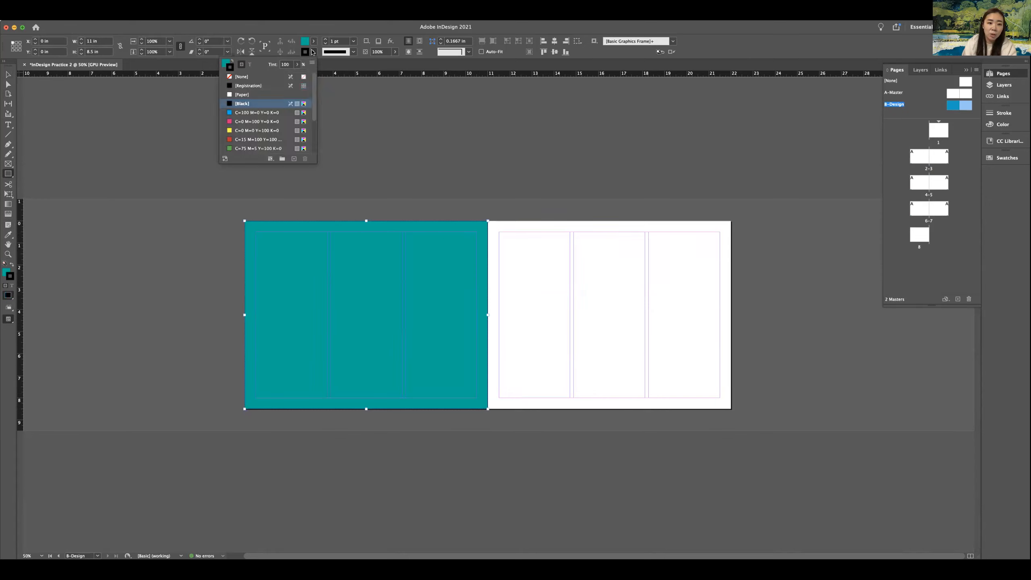
pyautogui.click(230, 78)
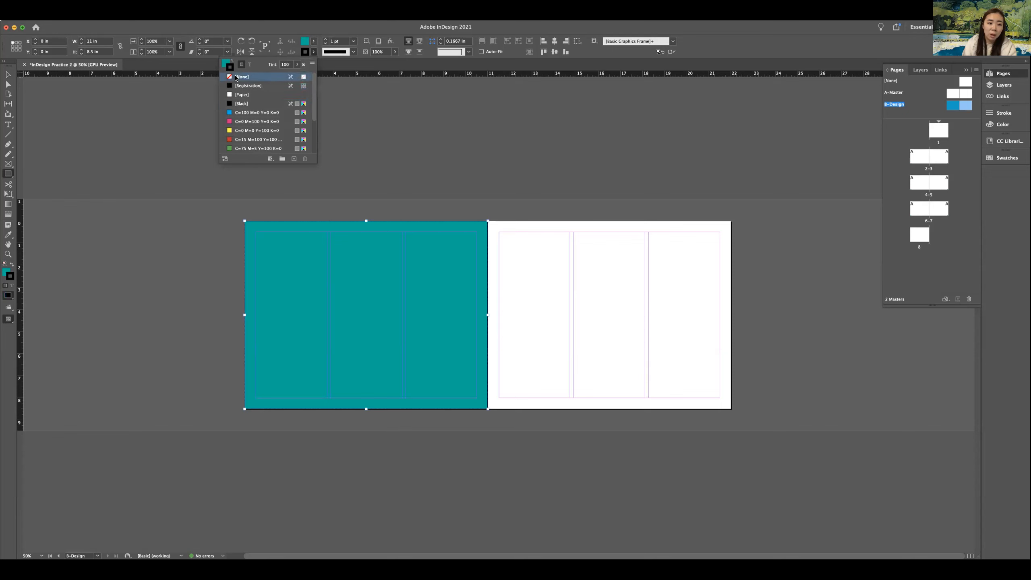
# - Fill the master page rectangle with PANTONE P 78-7 C, reduce its opacity to about 58%, and deselect it
pyautogui.click(314, 41)
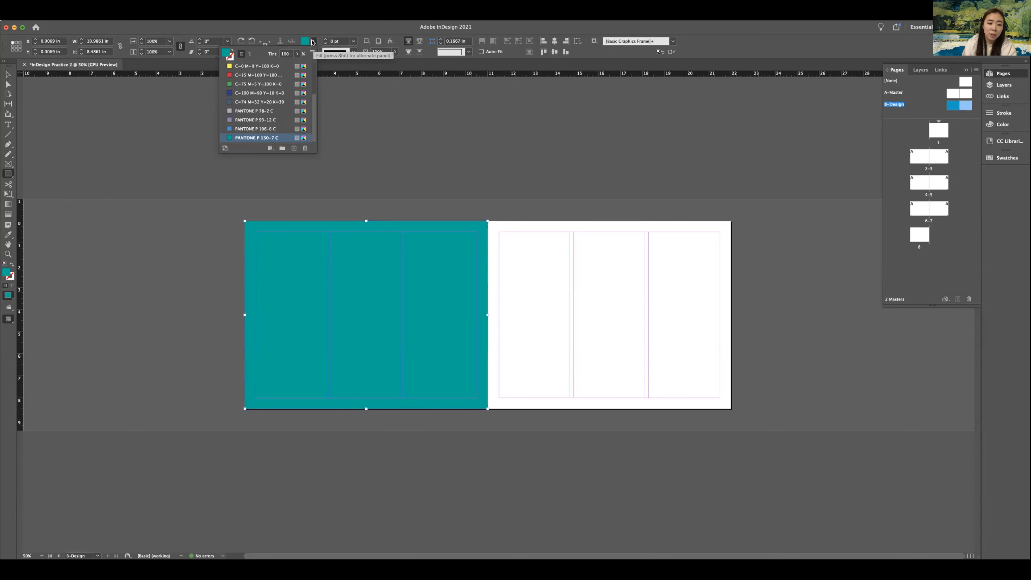
pyautogui.click(253, 111)
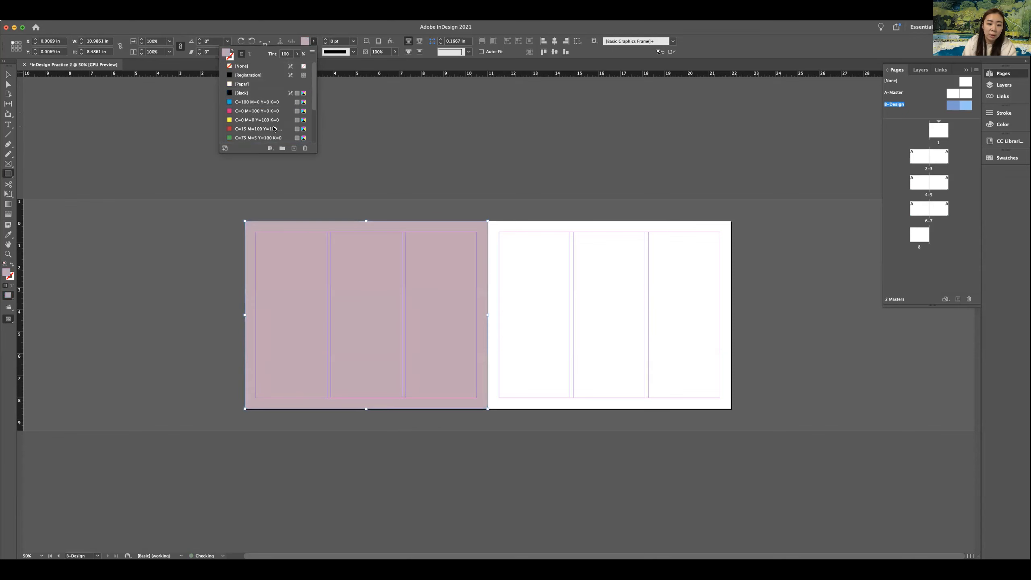
pyautogui.click(8, 75)
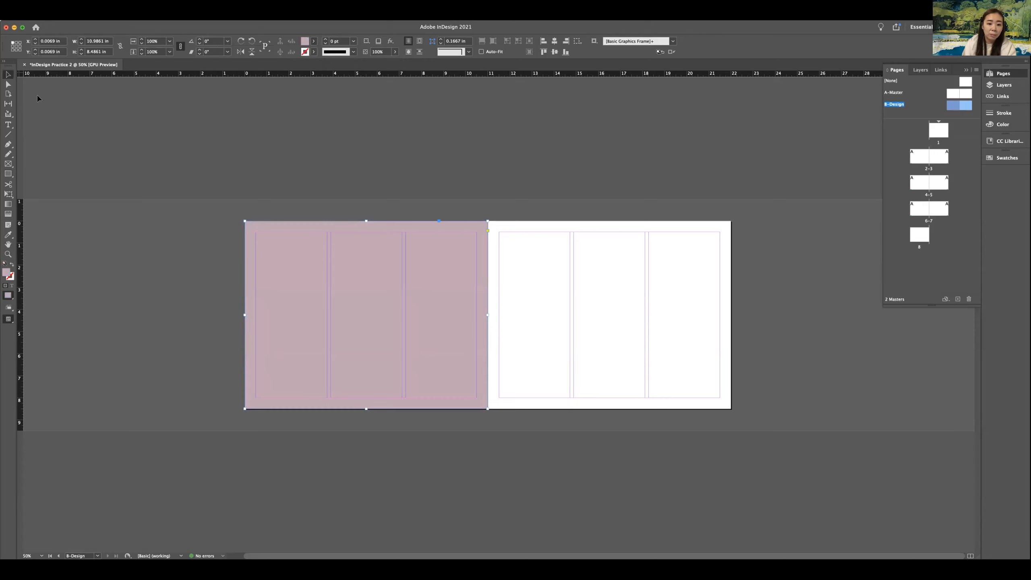
pyautogui.click(395, 53)
pyautogui.moveTo(396, 63); pyautogui.dragTo(382, 63)
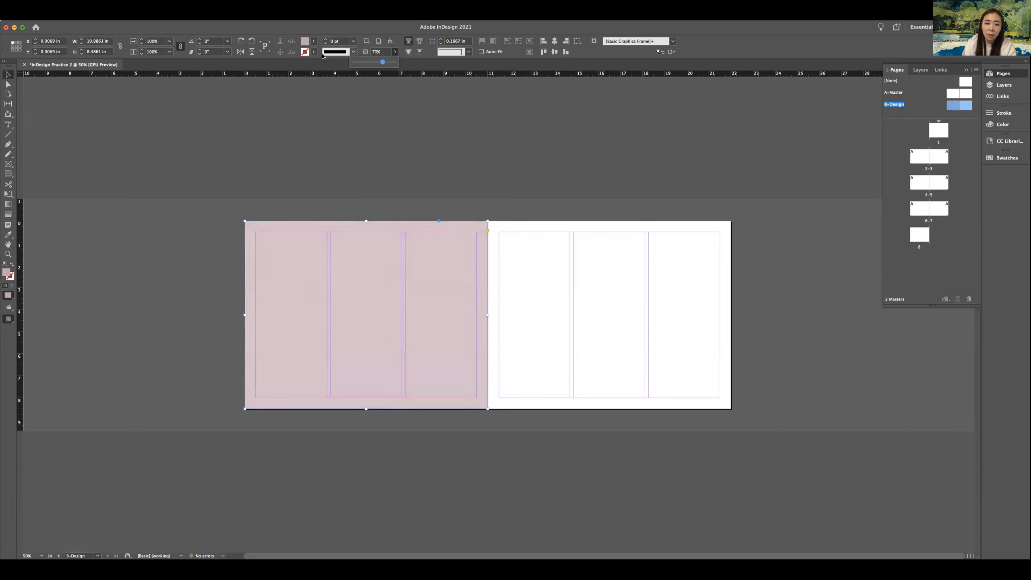
pyautogui.moveTo(383, 62); pyautogui.dragTo(376, 63)
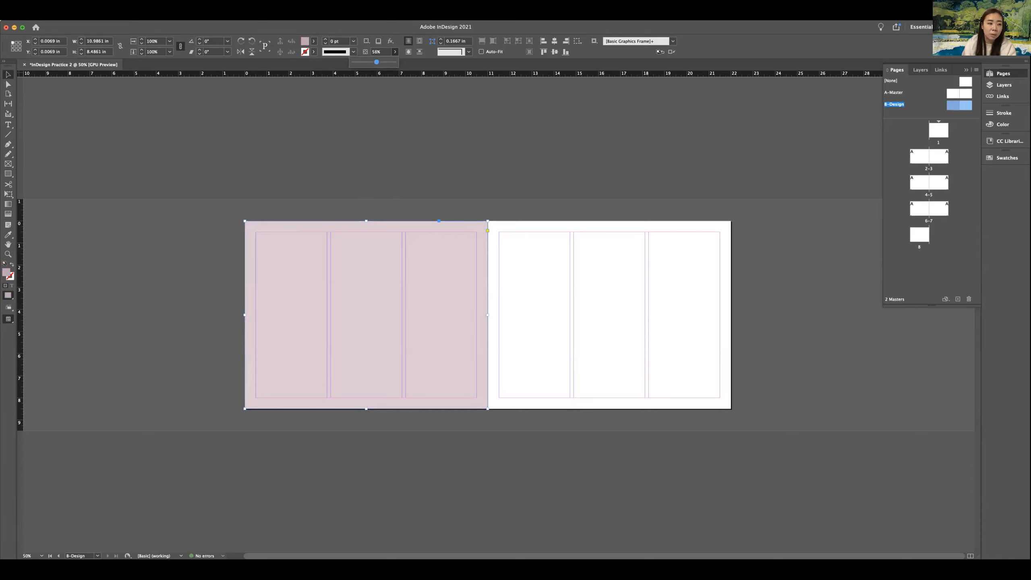
pyautogui.click(8, 76)
pyautogui.click(205, 150)
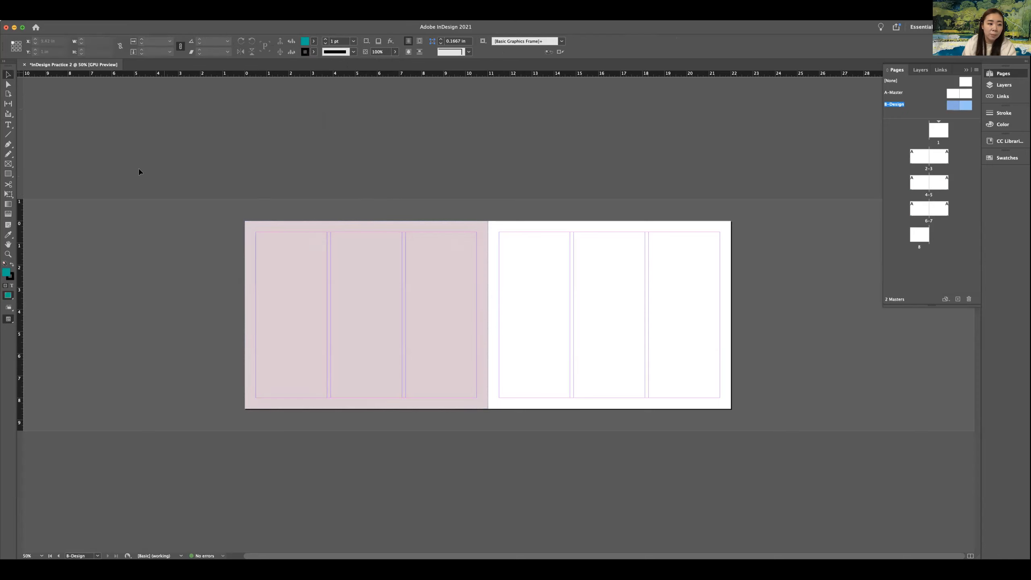
# - Draw a circle about 3.48 in across in the upper right area of the left B-Design page and set its stroke to None
pyautogui.click(9, 174)
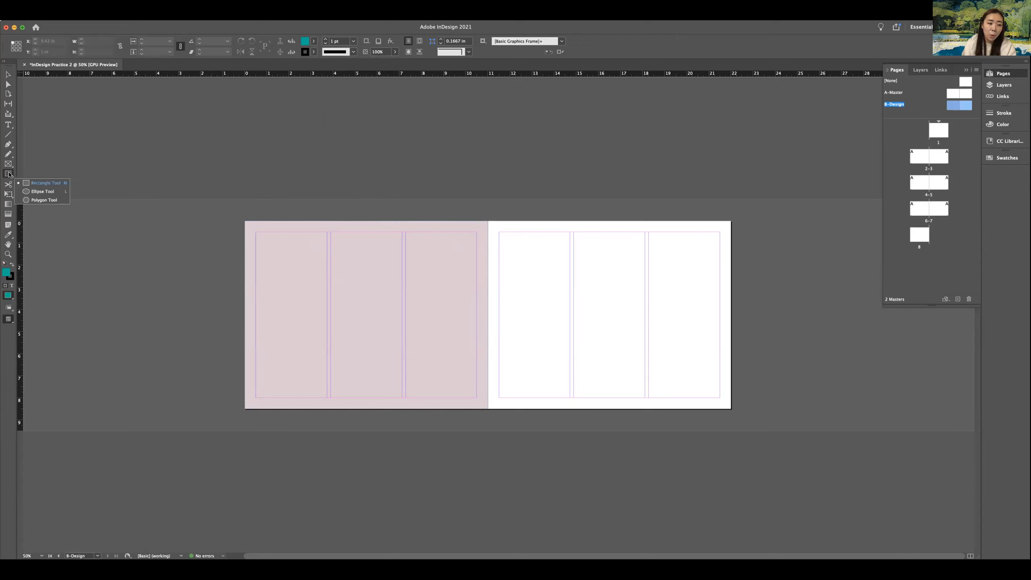
pyautogui.click(42, 191)
pyautogui.moveTo(429, 265); pyautogui.dragTo(461, 291)
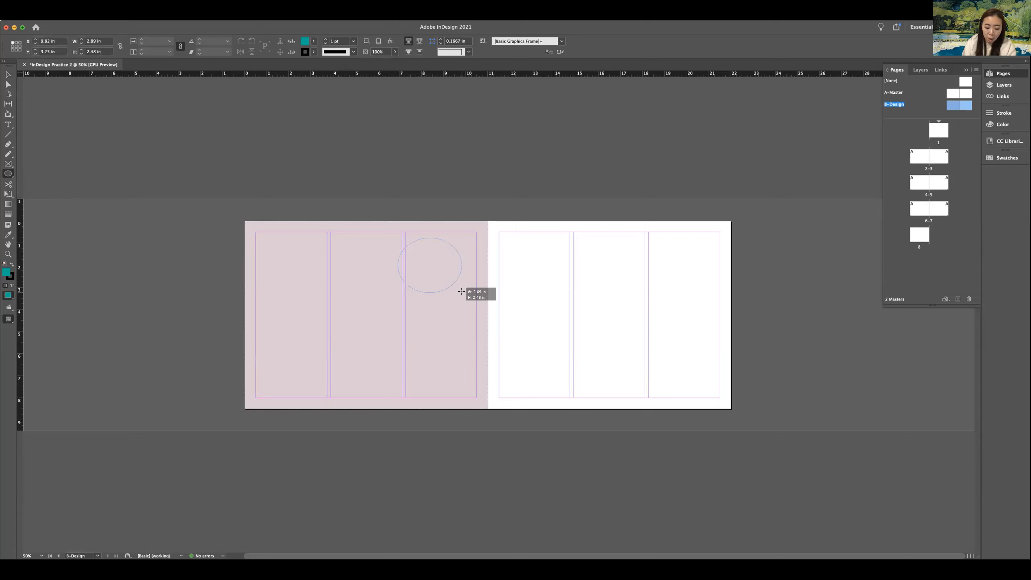
pyautogui.moveTo(461, 291); pyautogui.dragTo(478, 302)
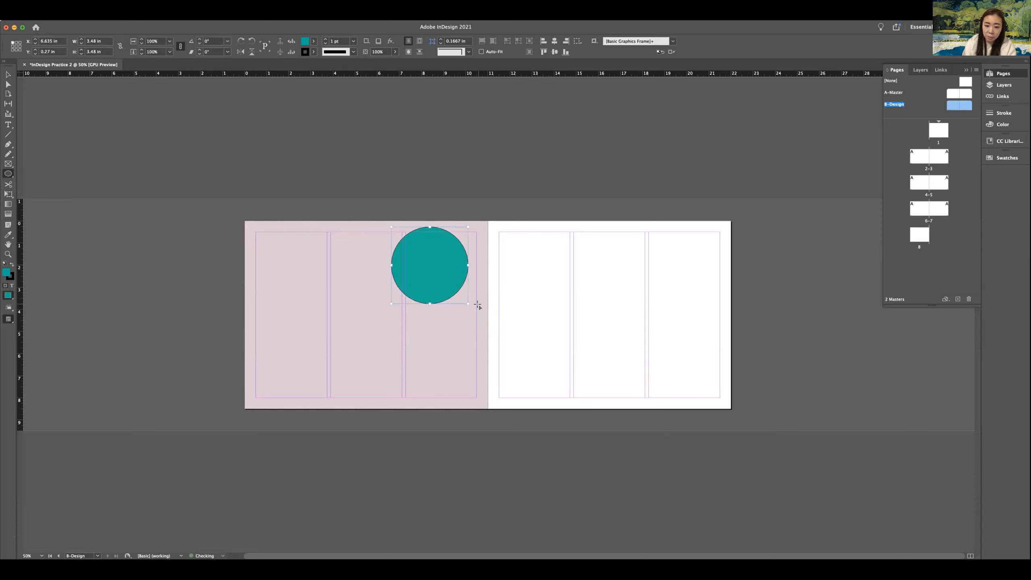
pyautogui.click(314, 52)
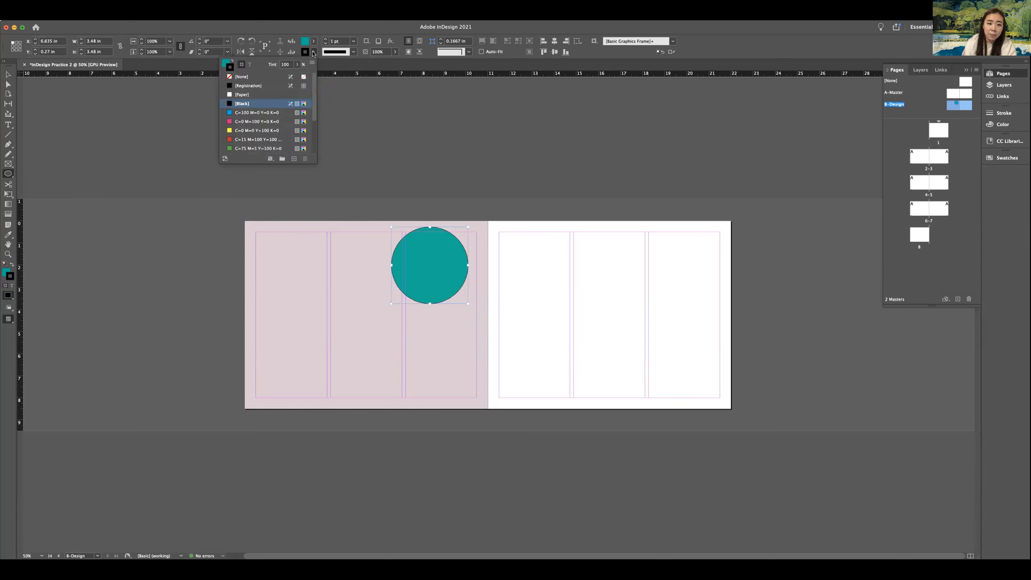
pyautogui.click(240, 77)
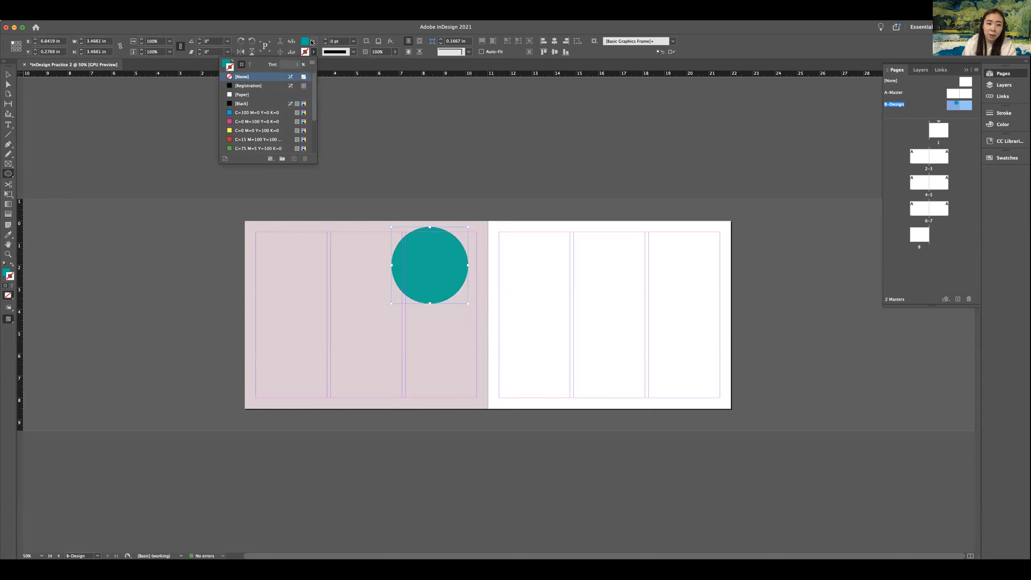
# - Fill the circle with PANTONE P 93-12 C and reduce its opacity to about 66%
pyautogui.click(313, 41)
pyautogui.click(239, 118)
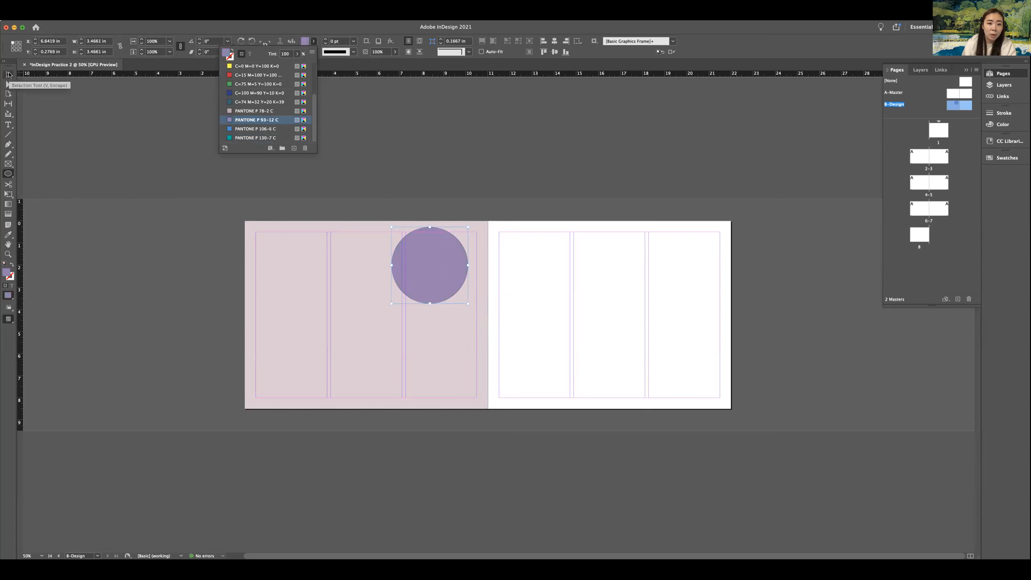
pyautogui.click(394, 51)
pyautogui.moveTo(393, 62); pyautogui.dragTo(381, 62)
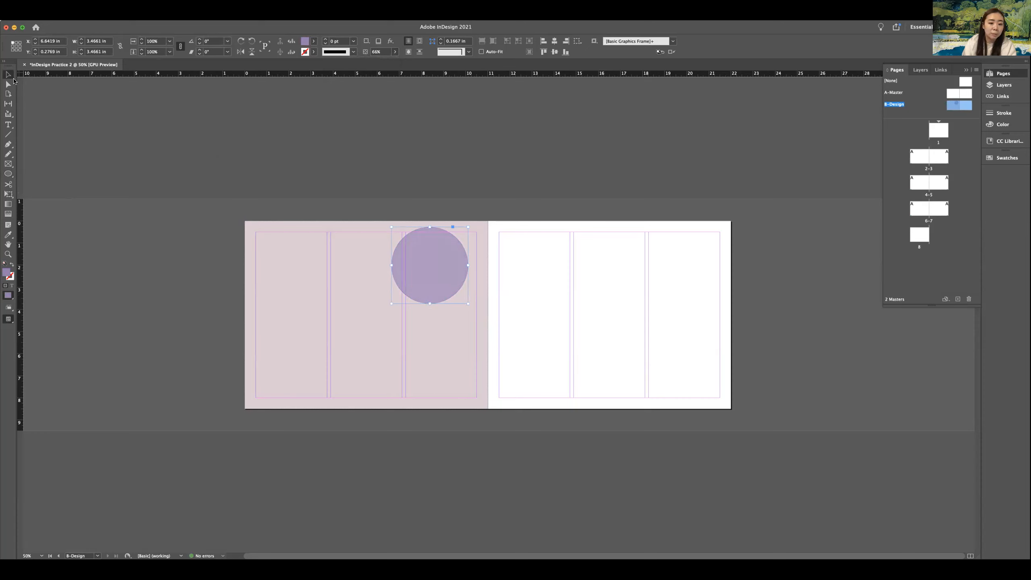
# - Resize the circle proportionally to about 4.18 in across and position it near the page's upper right margin
pyautogui.moveTo(427, 277); pyautogui.dragTo(401, 311)
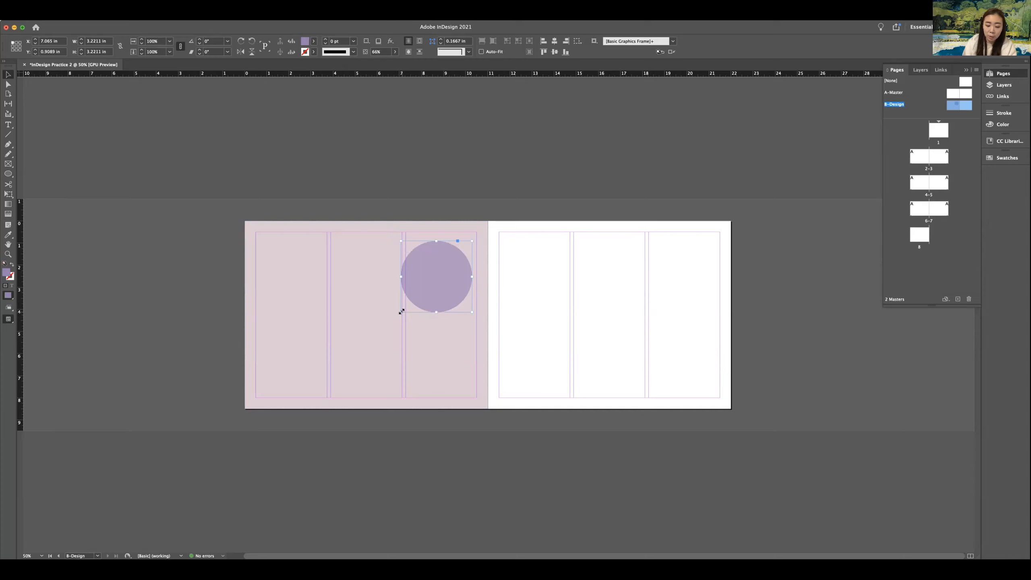
pyautogui.moveTo(400, 311); pyautogui.dragTo(389, 324)
pyautogui.moveTo(439, 287); pyautogui.dragTo(433, 282)
pyautogui.moveTo(384, 320); pyautogui.dragTo(374, 329)
pyautogui.moveTo(431, 305); pyautogui.dragTo(438, 301)
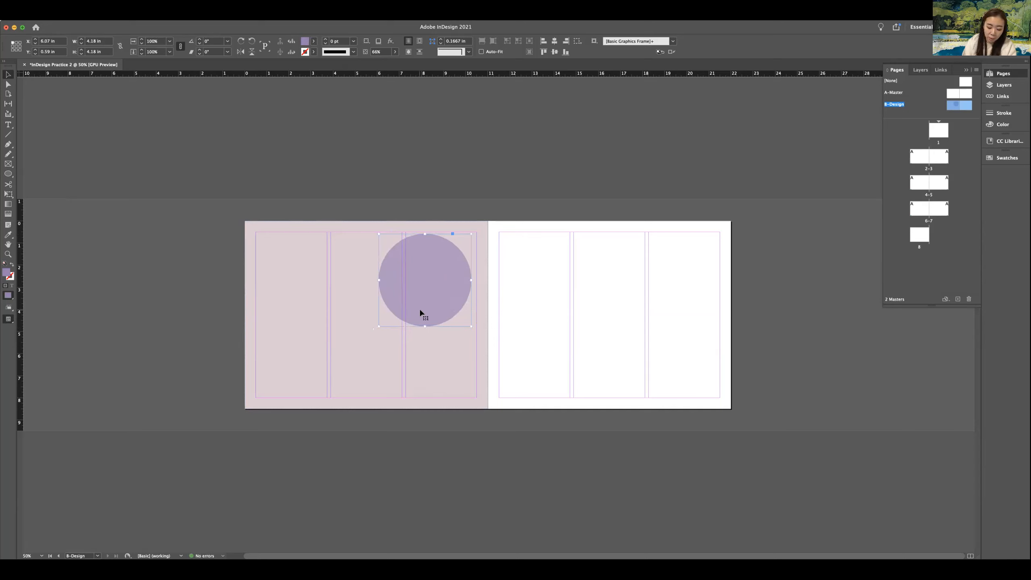
# - Duplicate the circle twice, scale the copies to about 1.72 in and 0.84 in, and arrange them below the large circle
pyautogui.moveTo(436, 294); pyautogui.dragTo(403, 336)
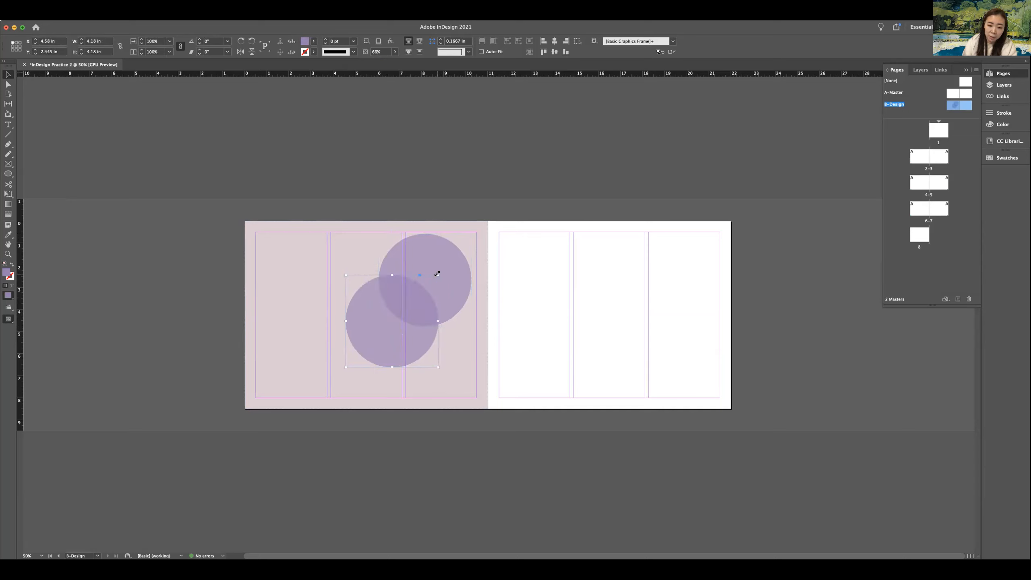
pyautogui.moveTo(436, 274); pyautogui.dragTo(380, 344)
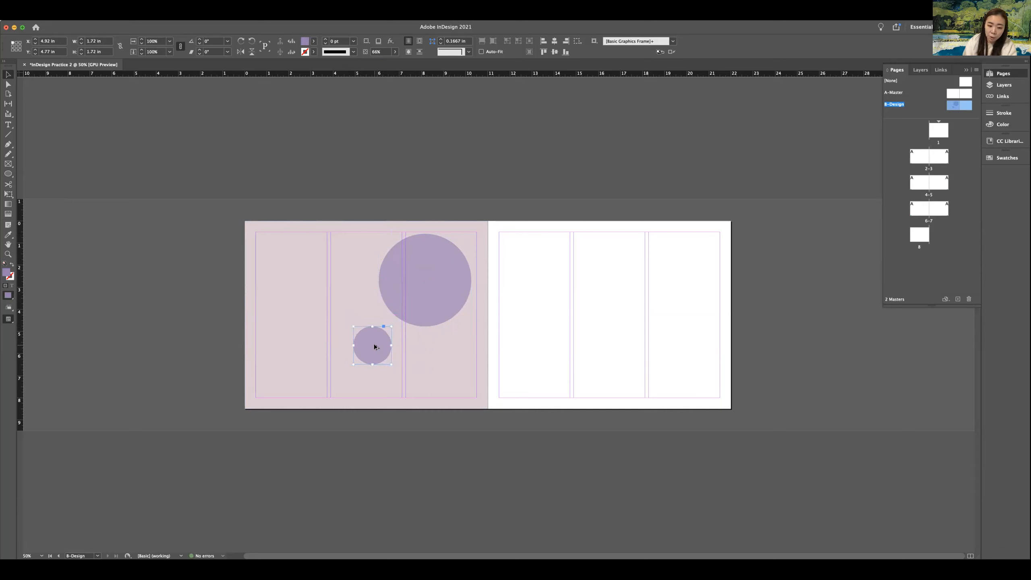
pyautogui.moveTo(368, 352); pyautogui.dragTo(422, 365)
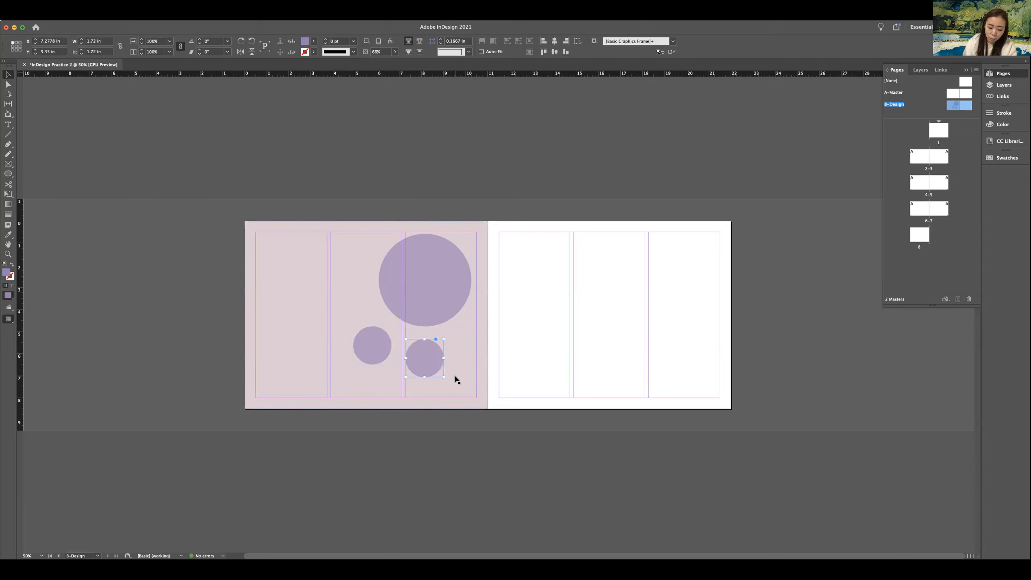
pyautogui.moveTo(444, 378)
pyautogui.mouseDown()
pyautogui.moveTo(409, 343)
pyautogui.moveTo(444, 351)
pyautogui.moveTo(440, 376)
pyautogui.mouseUp()
pyautogui.moveTo(391, 348); pyautogui.dragTo(397, 343)
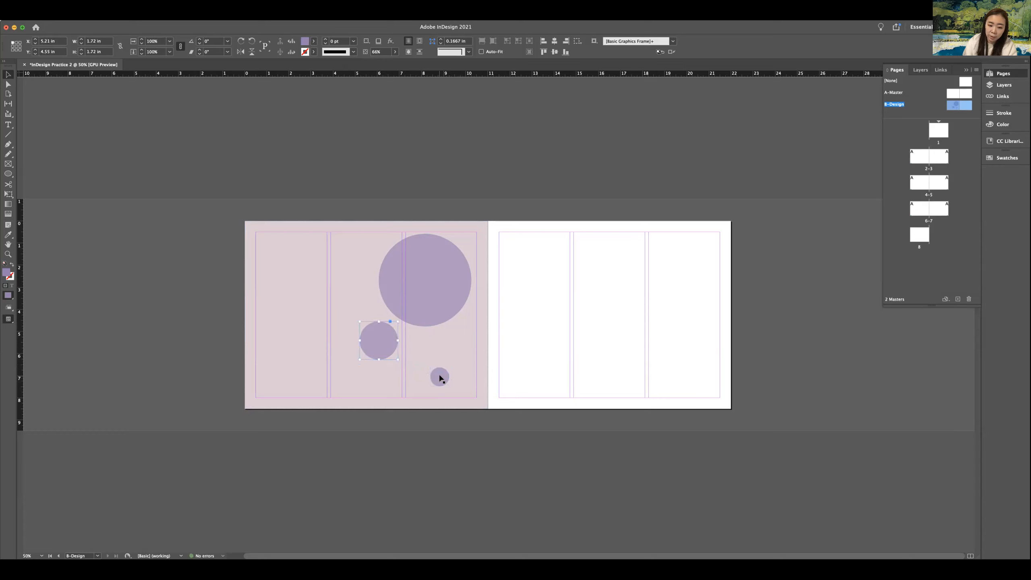
pyautogui.click(525, 424)
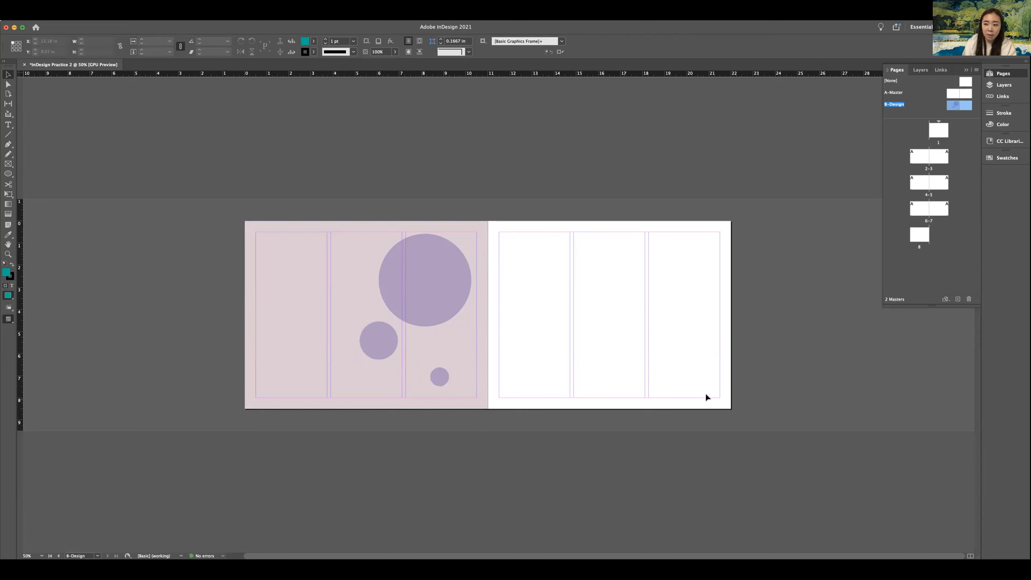
# - Duplicate the left master page's background rectangle and three circles onto the right page, aligned to its edges
pyautogui.moveTo(277, 256); pyautogui.dragTo(504, 426)
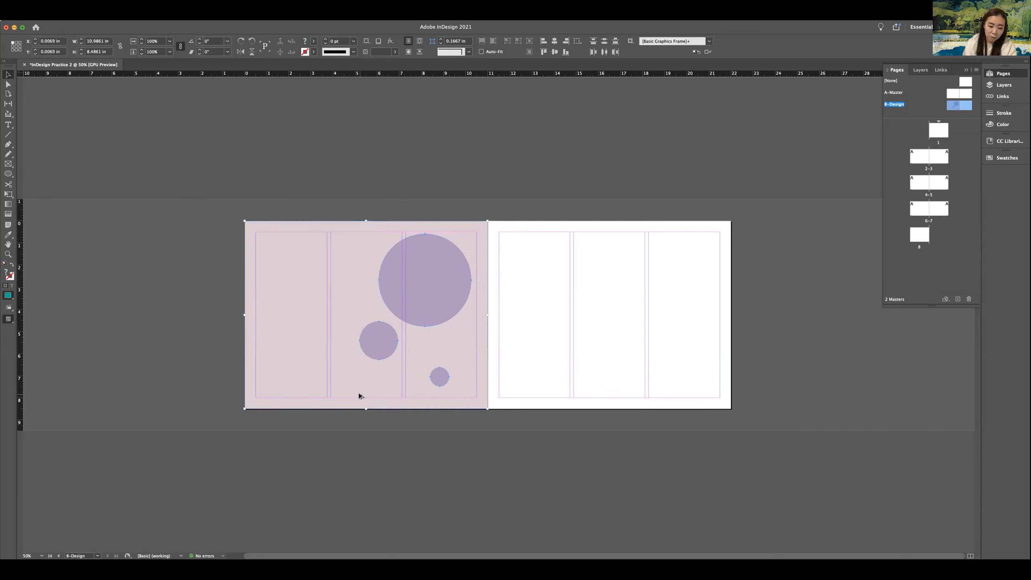
pyautogui.moveTo(357, 392); pyautogui.dragTo(587, 390)
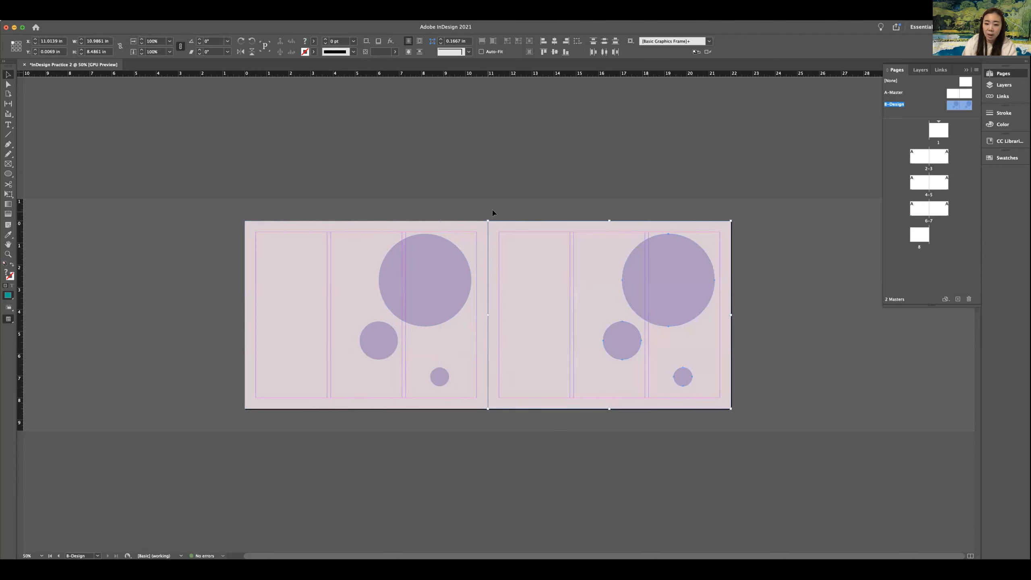
pyautogui.click(753, 297)
# - Fill the right master page's background rectangle with PANTONE P 106-6 C
pyautogui.click(586, 291)
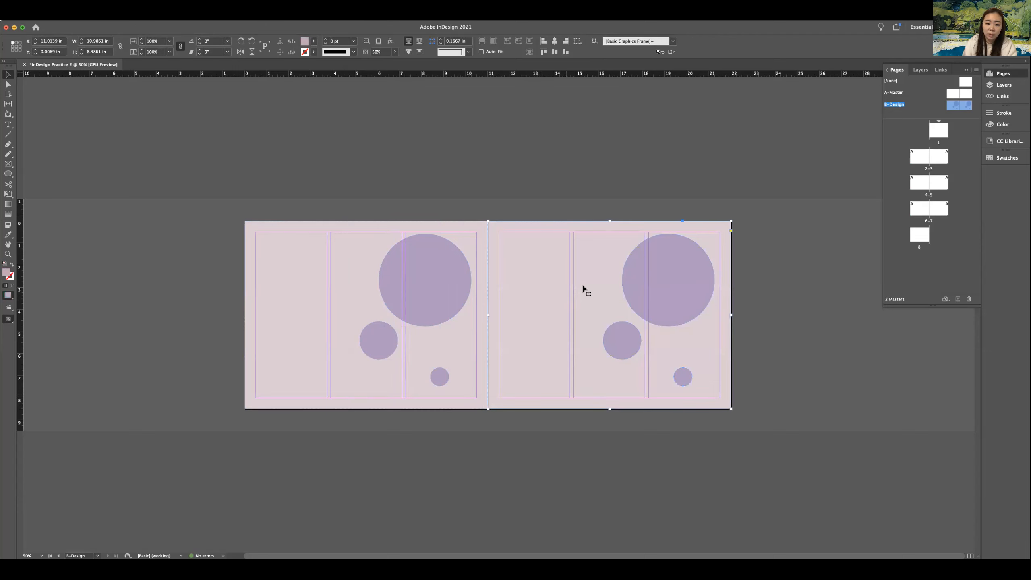
pyautogui.click(314, 42)
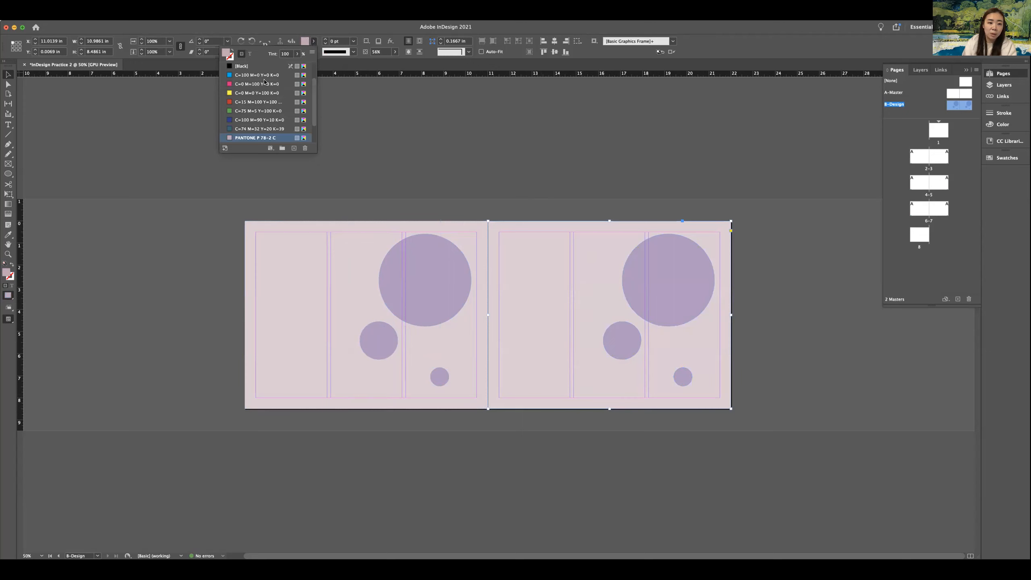
pyautogui.scroll(-3, 251, 125)
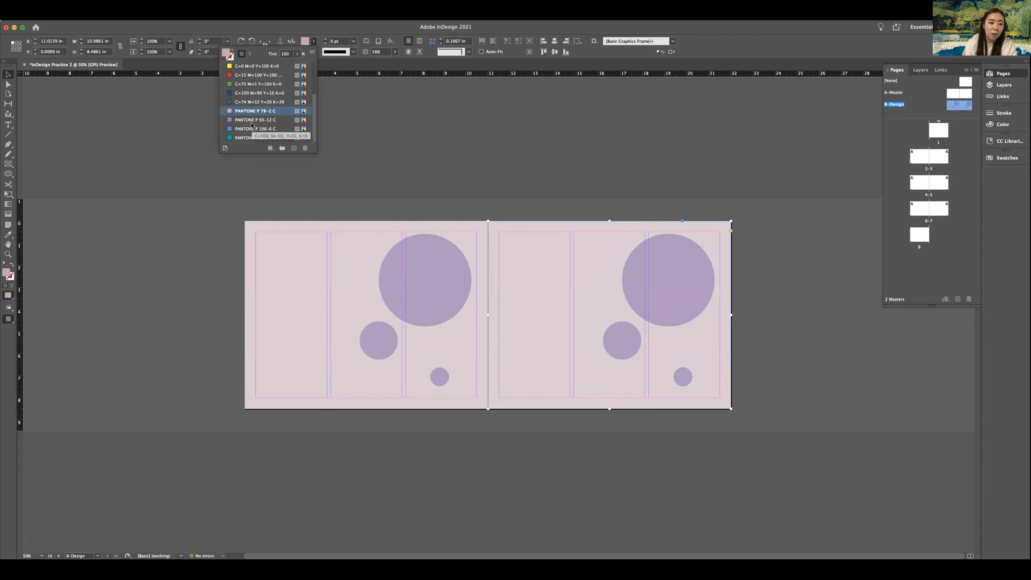
pyautogui.click(239, 129)
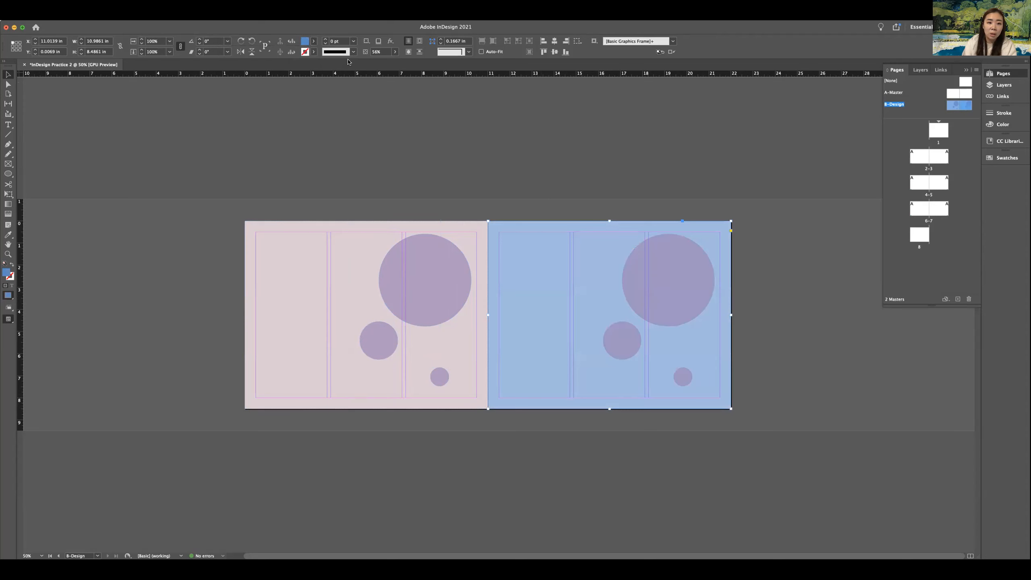
# - Fill the large circle on the right master page with PANTONE P 130-7 C
pyautogui.click(674, 280)
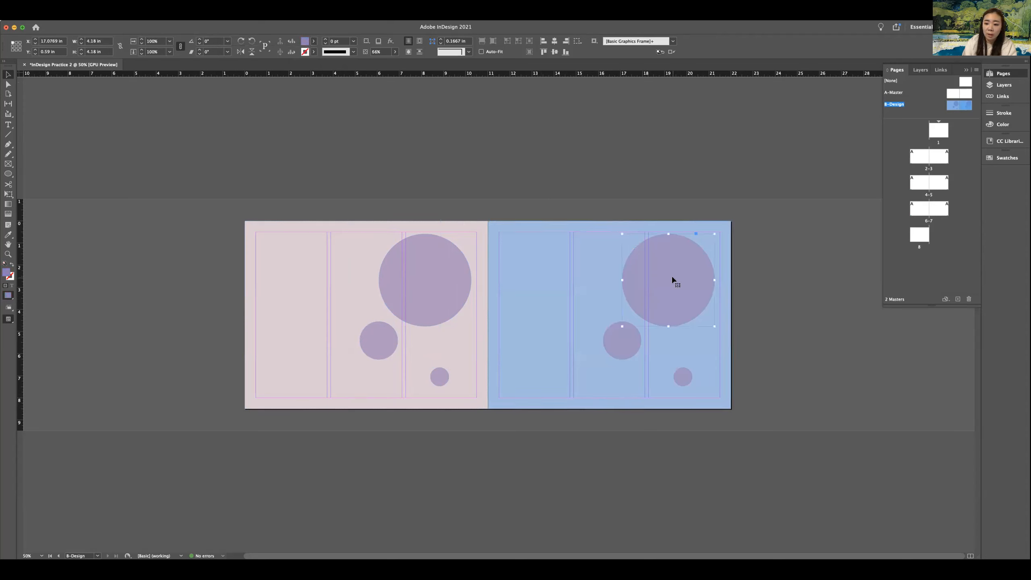
pyautogui.click(313, 42)
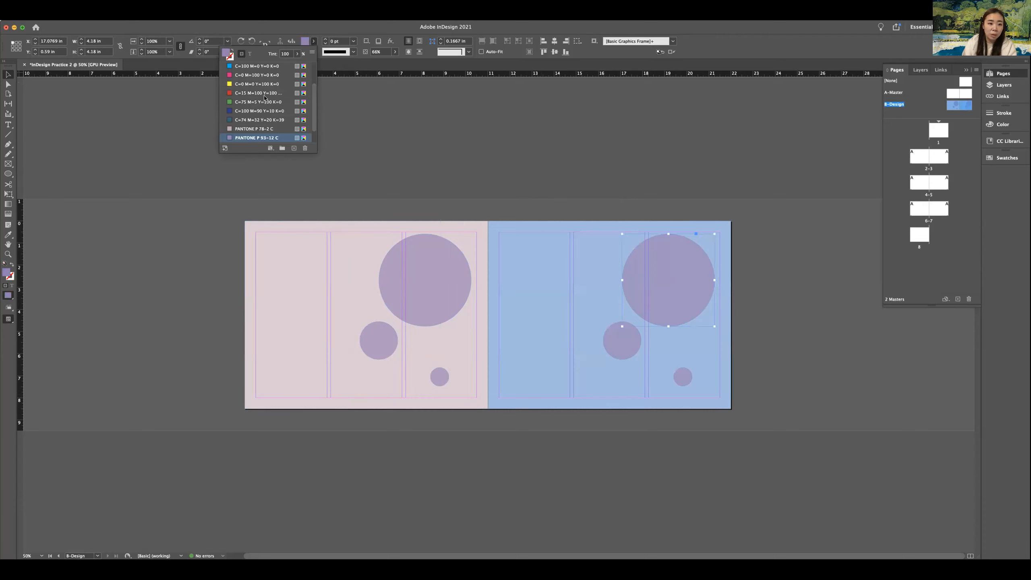
pyautogui.click(252, 129)
pyautogui.scroll(-2, 270, 81)
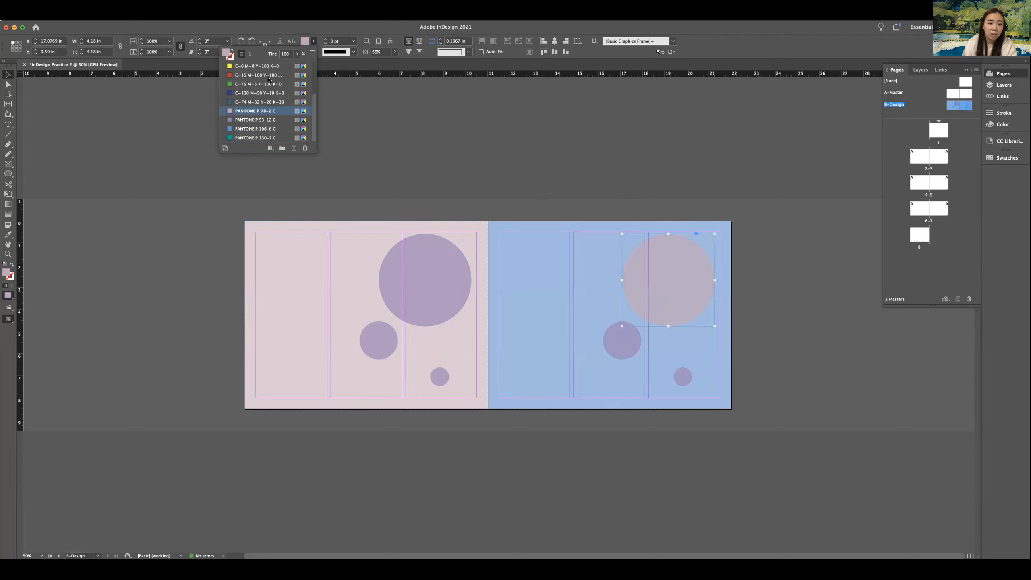
pyautogui.click(248, 138)
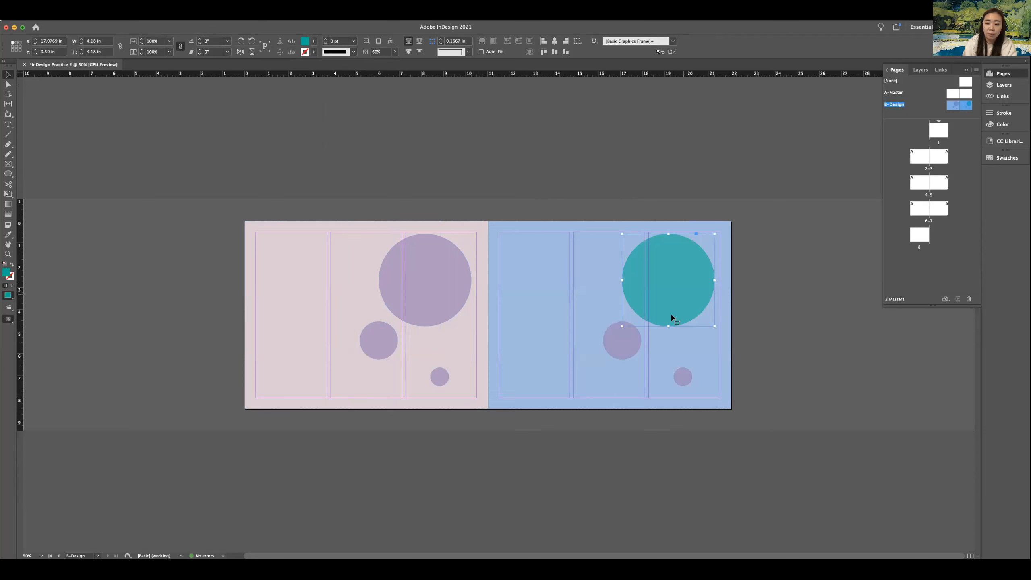
# - Fill the two smaller circles on the right master page with PANTONE P 130-7 C and deselect them
pyautogui.click(626, 344)
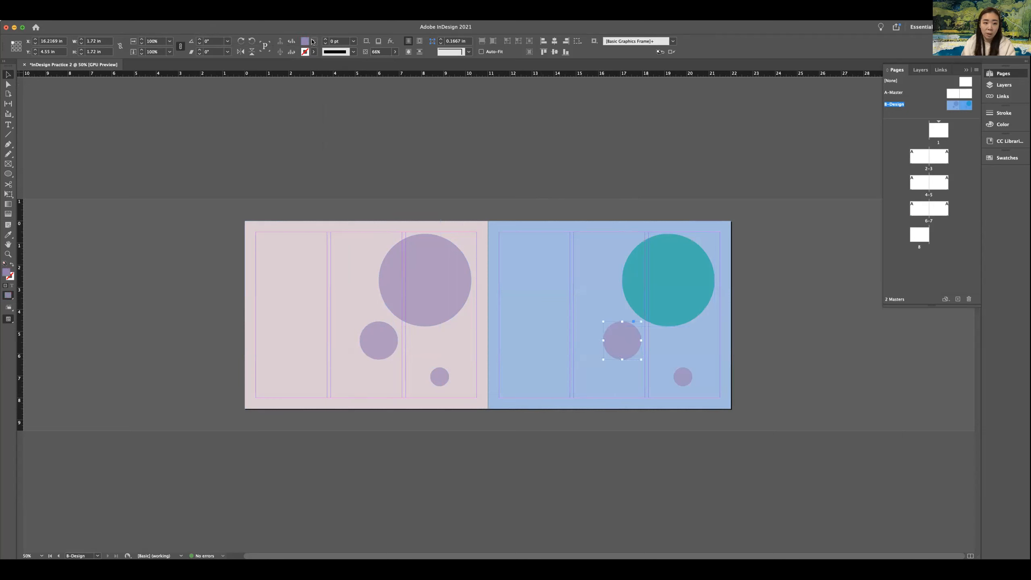
pyautogui.click(314, 41)
pyautogui.scroll(-5, 263, 113)
pyautogui.click(254, 138)
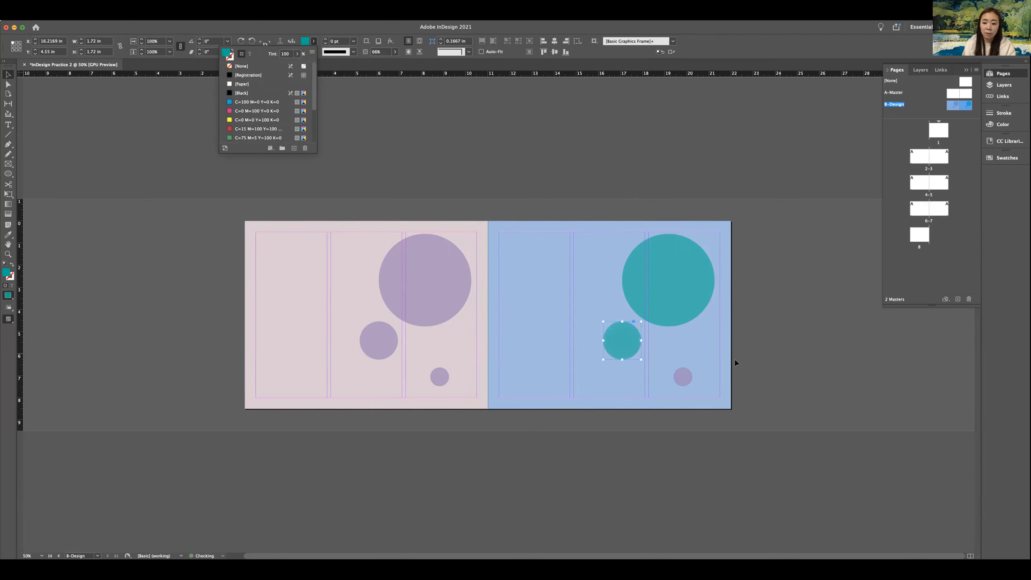
pyautogui.click(681, 377)
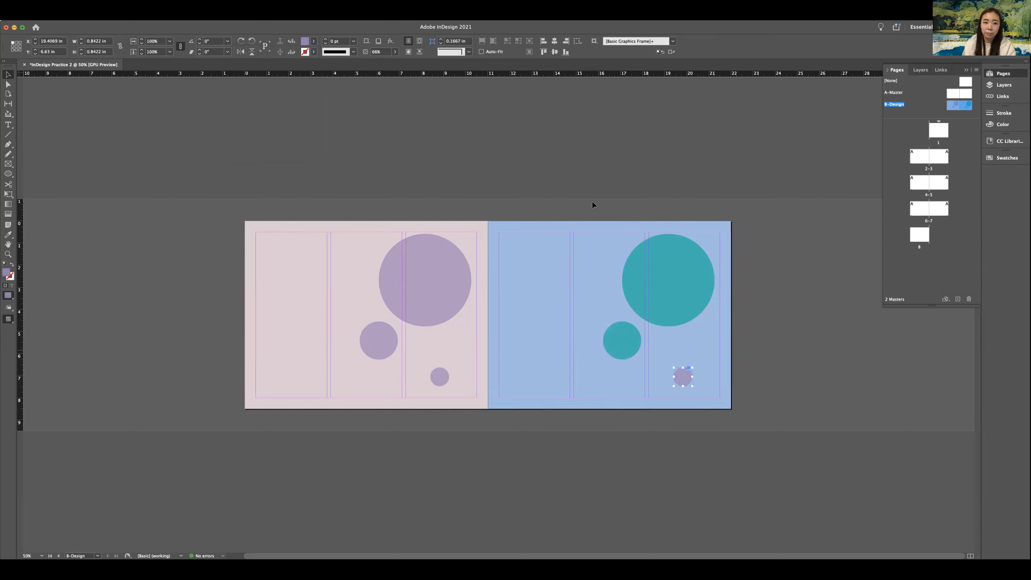
pyautogui.click(314, 42)
pyautogui.scroll(-2, 249, 115)
pyautogui.click(255, 137)
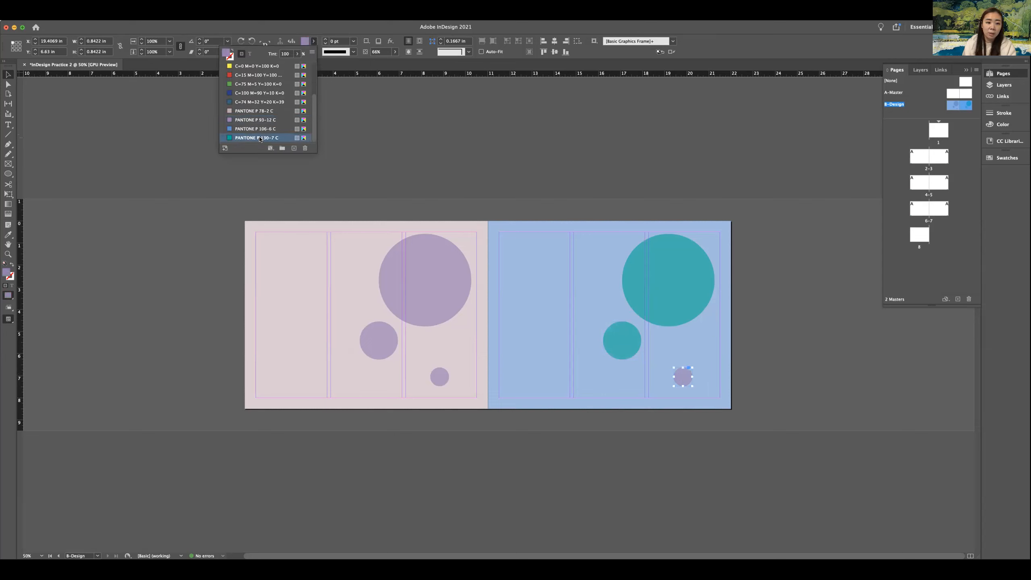
pyautogui.click(537, 177)
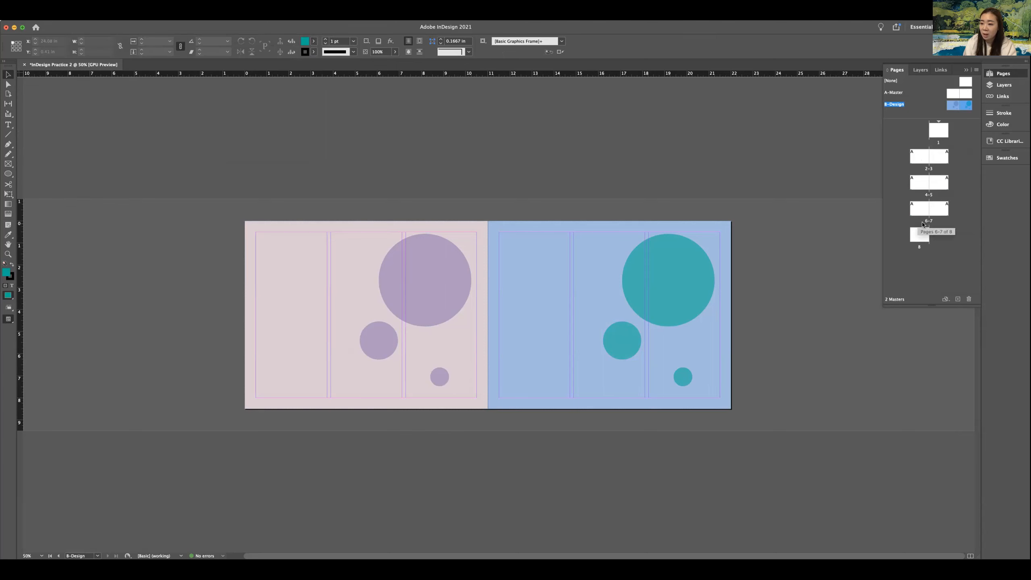
# - Return to the document spread 2-3 and apply the left B-Design master page to page 2
pyautogui.doubleClick(920, 159)
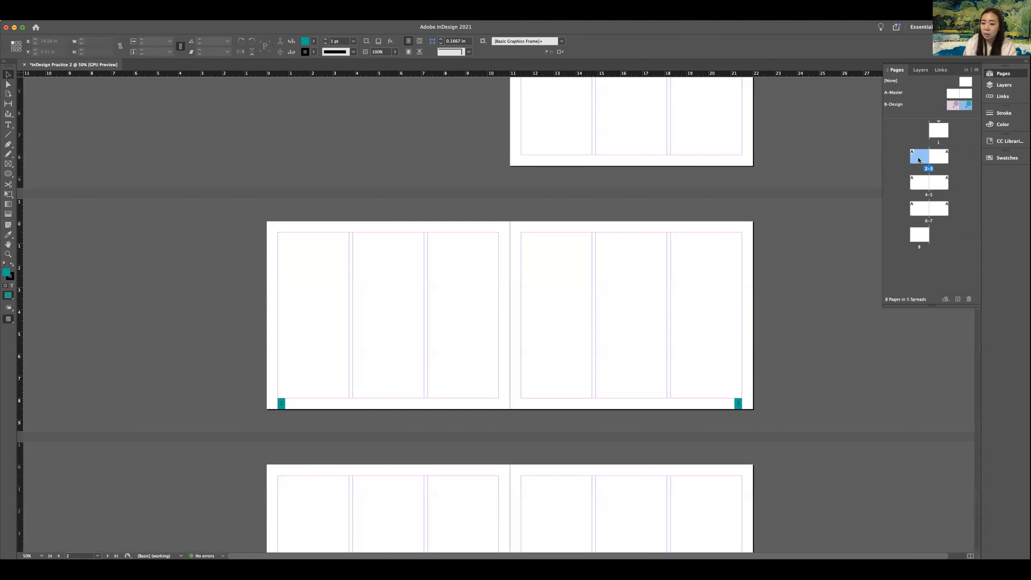
pyautogui.press('z')
pyautogui.keyDown('alt'); pyautogui.click(723, 333); pyautogui.keyUp('alt')
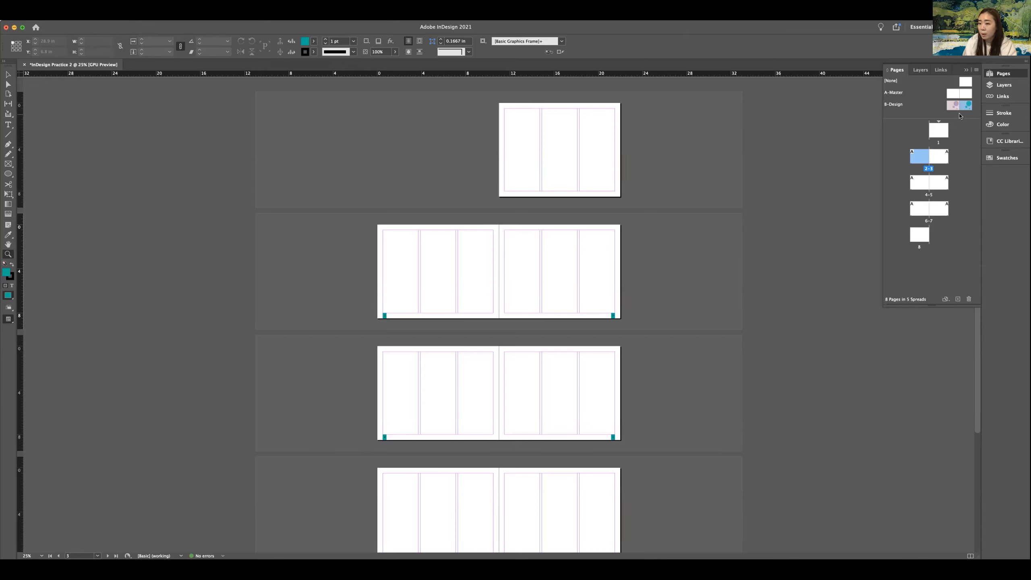
pyautogui.click(964, 160)
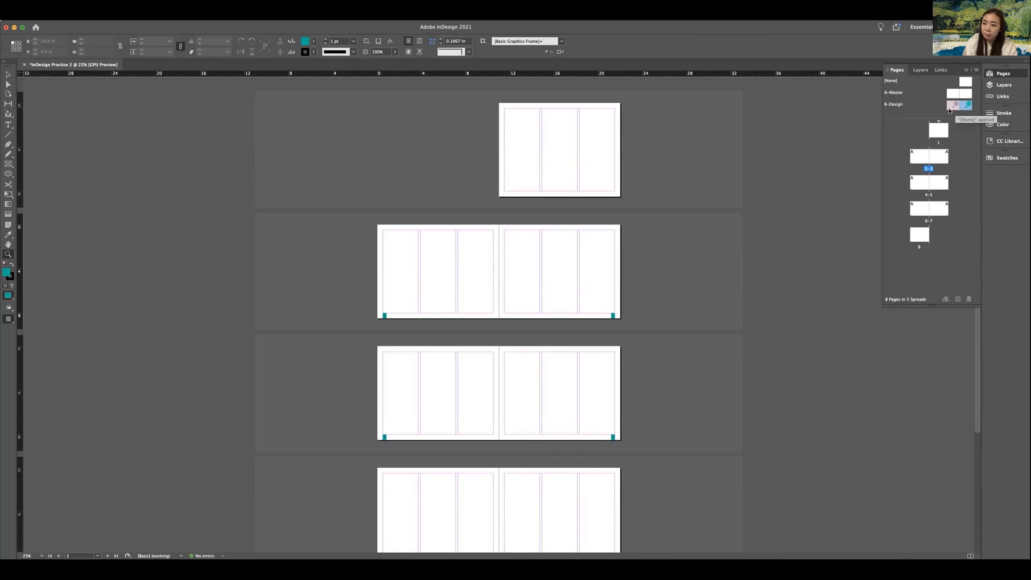
pyautogui.moveTo(953, 104); pyautogui.dragTo(926, 163)
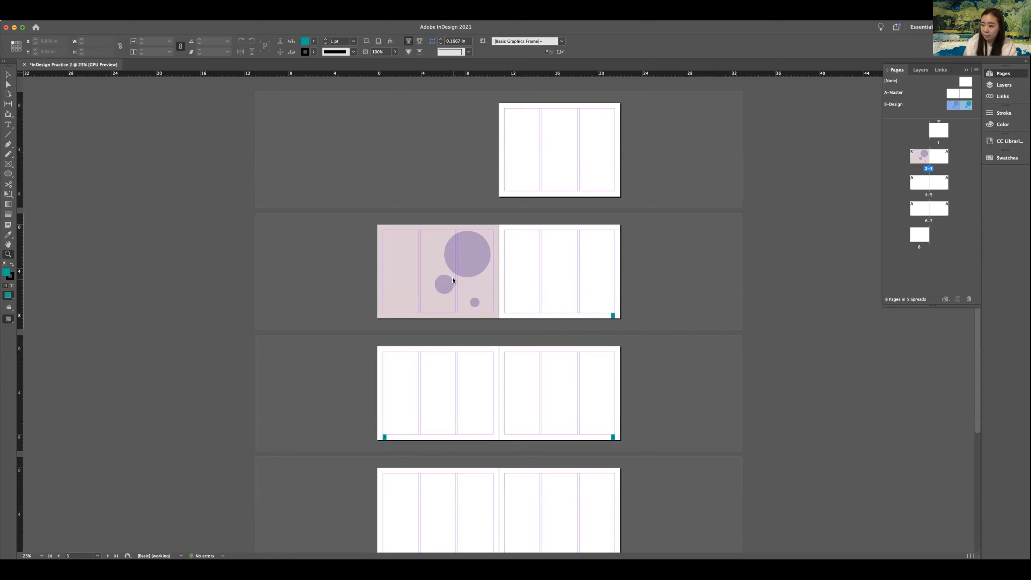
# - Apply the right B-Design master page to page 7 and check the affected spread
pyautogui.click(968, 117)
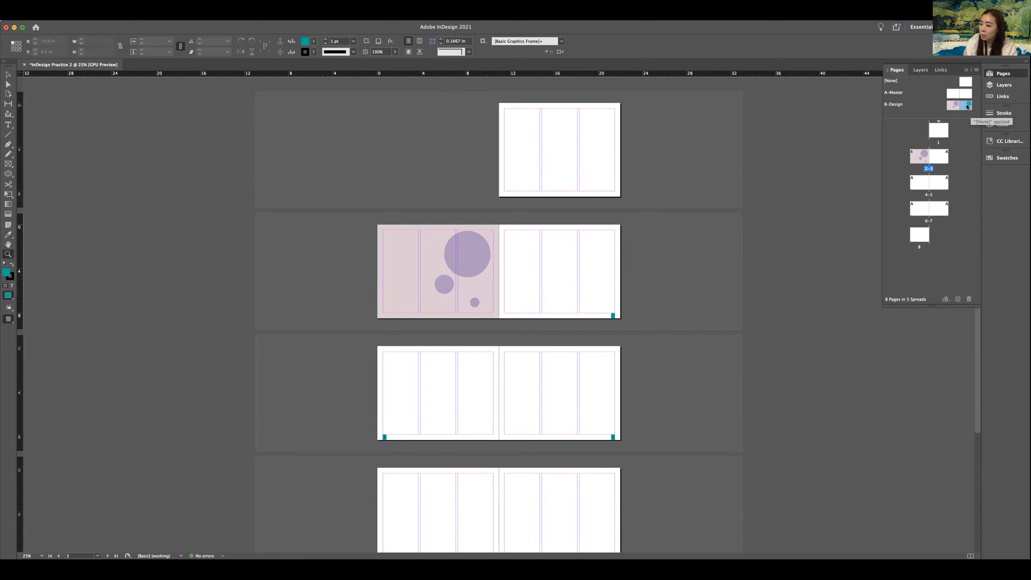
pyautogui.moveTo(968, 107); pyautogui.dragTo(941, 207)
pyautogui.scroll(-5, 641, 259)
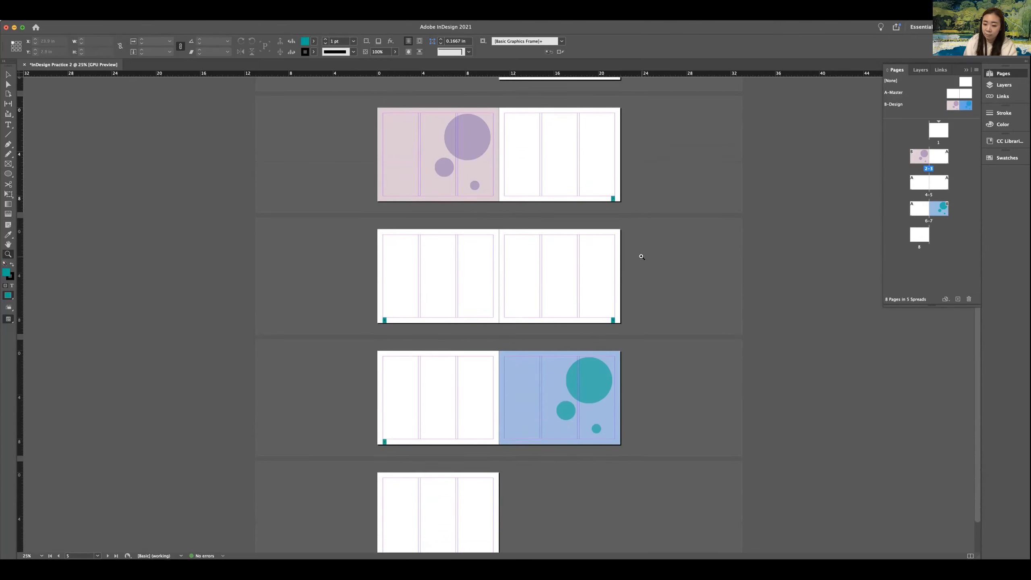
# - Narrow the InDesign window, then switch to Finder and place the Illustration Book folder window beside the layout
pyautogui.scroll(-2, 642, 257)
pyautogui.scroll(4, 643, 257)
pyautogui.scroll(4, 647, 256)
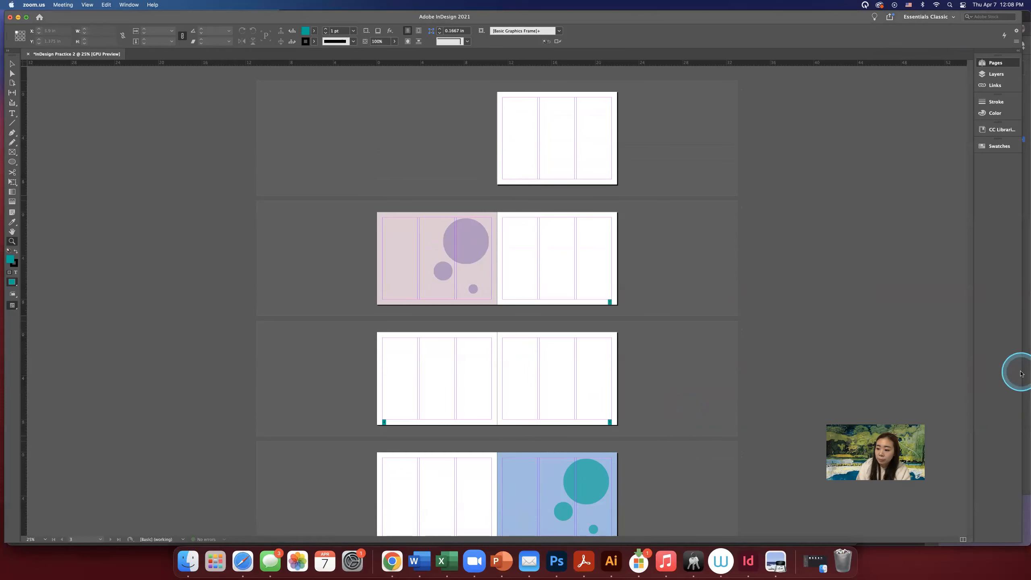
pyautogui.click(1015, 371)
pyautogui.moveTo(1015, 371); pyautogui.dragTo(784, 392)
pyautogui.click(189, 563)
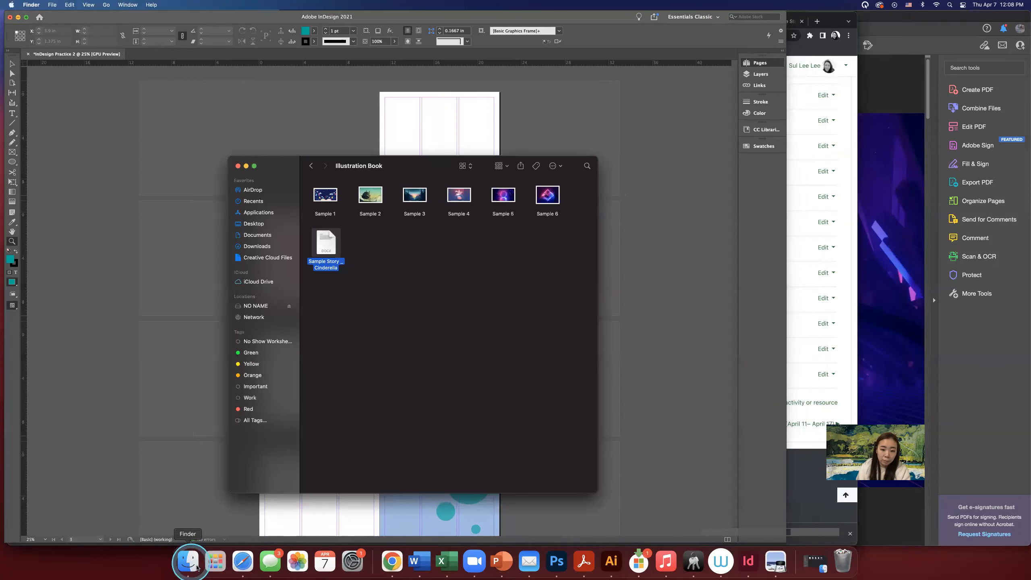
pyautogui.moveTo(290, 171); pyautogui.dragTo(720, 138)
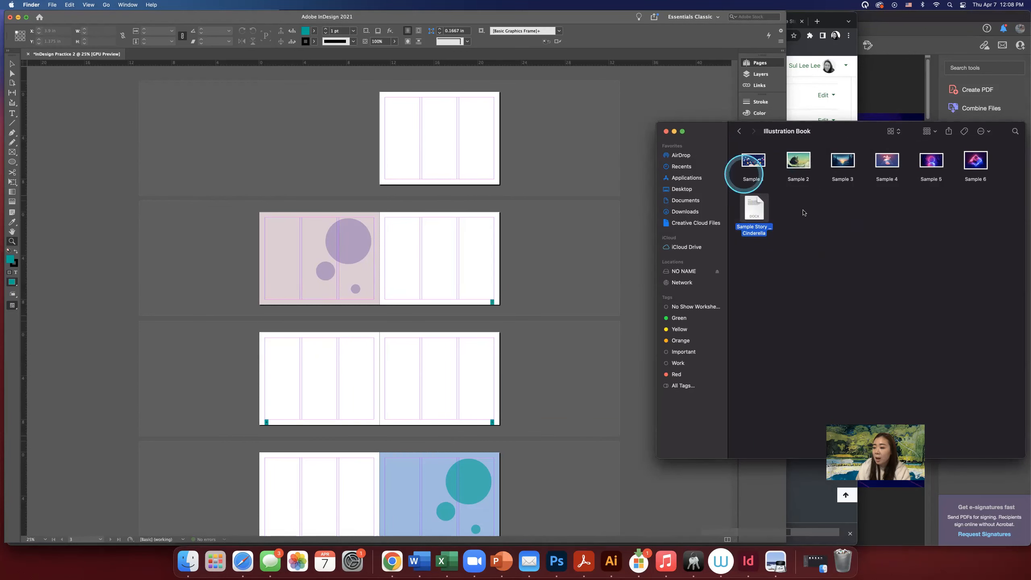
pyautogui.moveTo(846, 140); pyautogui.dragTo(848, 142)
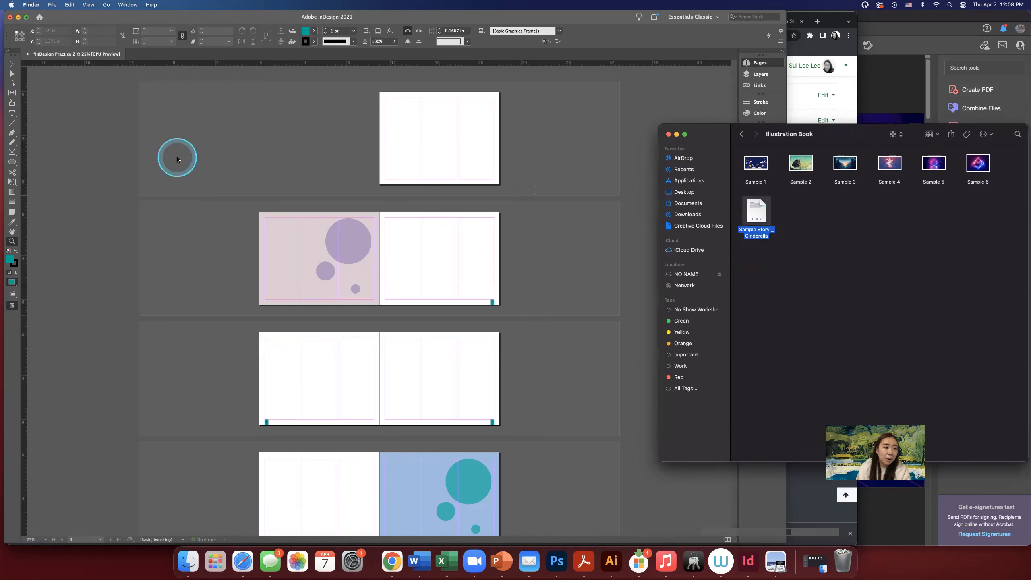
# - Draw an 11 × 8.5 in rectangular image frame covering the whole of page 1
pyautogui.click(222, 124)
pyautogui.click(12, 153)
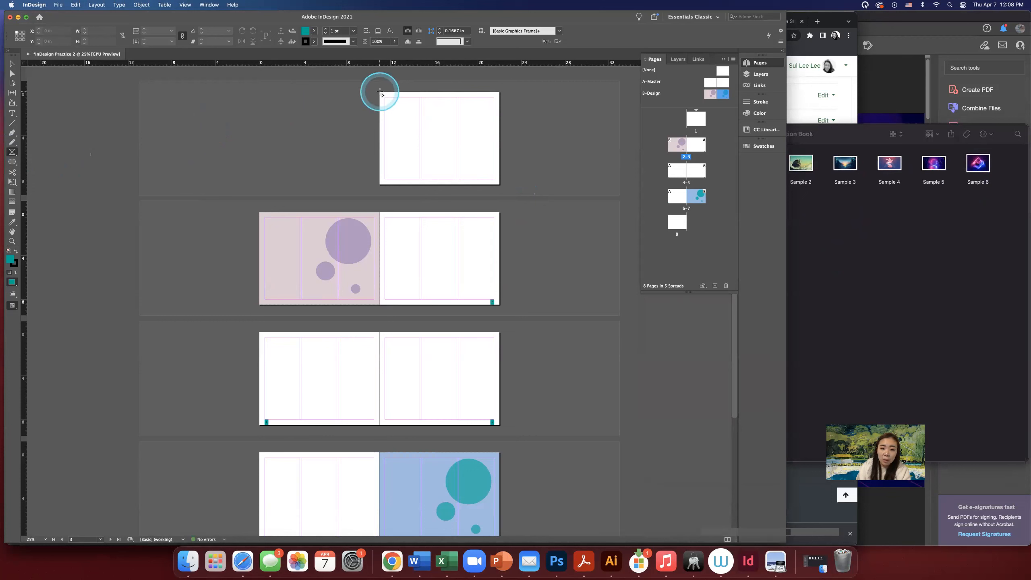
pyautogui.moveTo(381, 93); pyautogui.dragTo(501, 186)
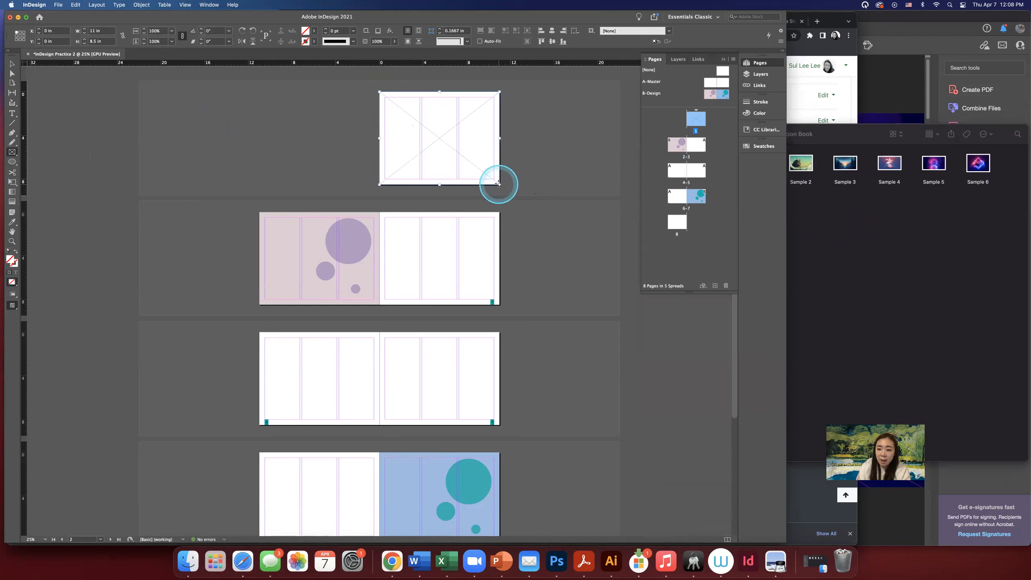
# - Place the Sample 5 image from the Illustration Book folder in the page 1 frame and fill the frame proportionally
pyautogui.click(925, 249)
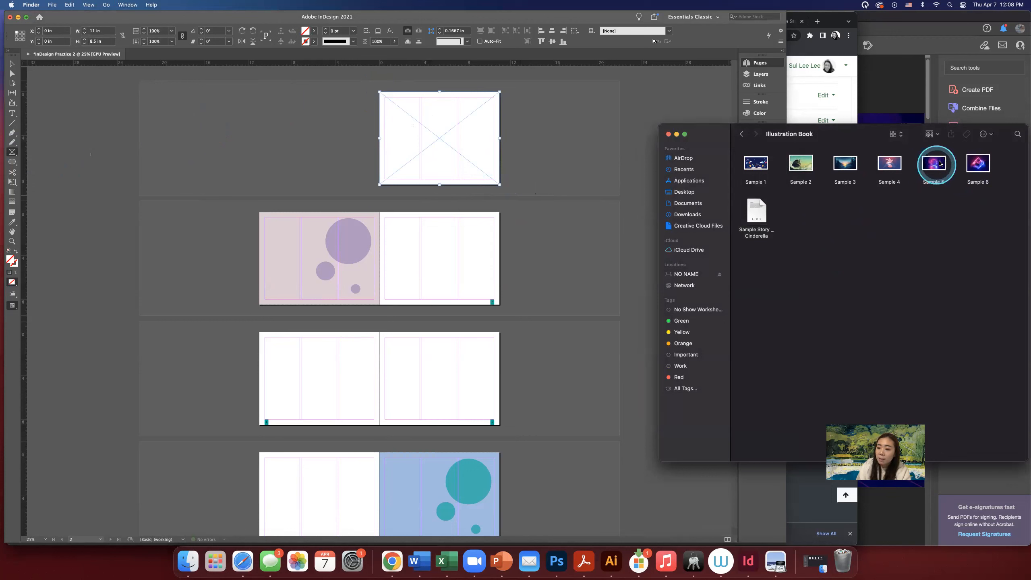
pyautogui.moveTo(940, 164); pyautogui.dragTo(463, 140)
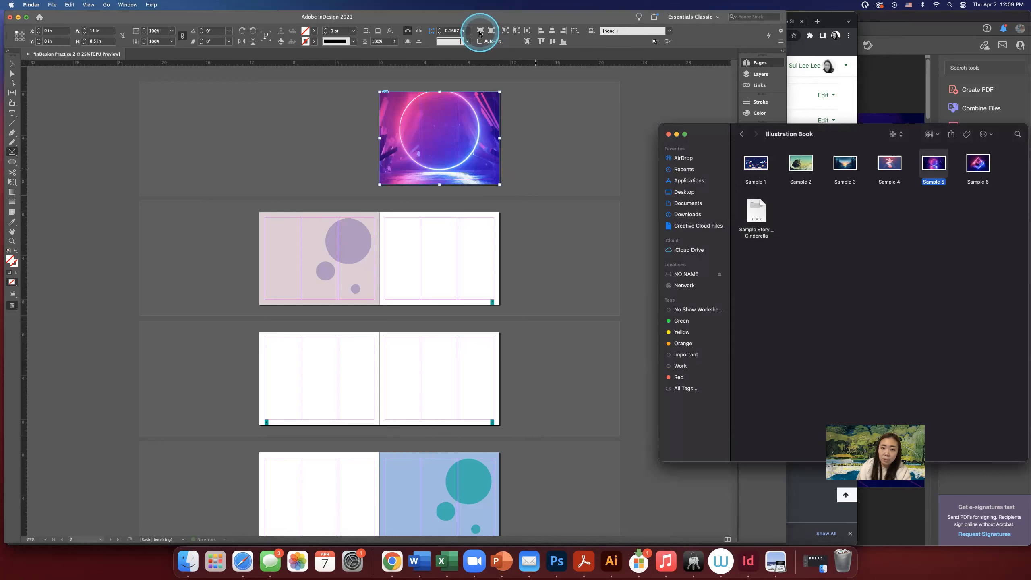
pyautogui.click(480, 33)
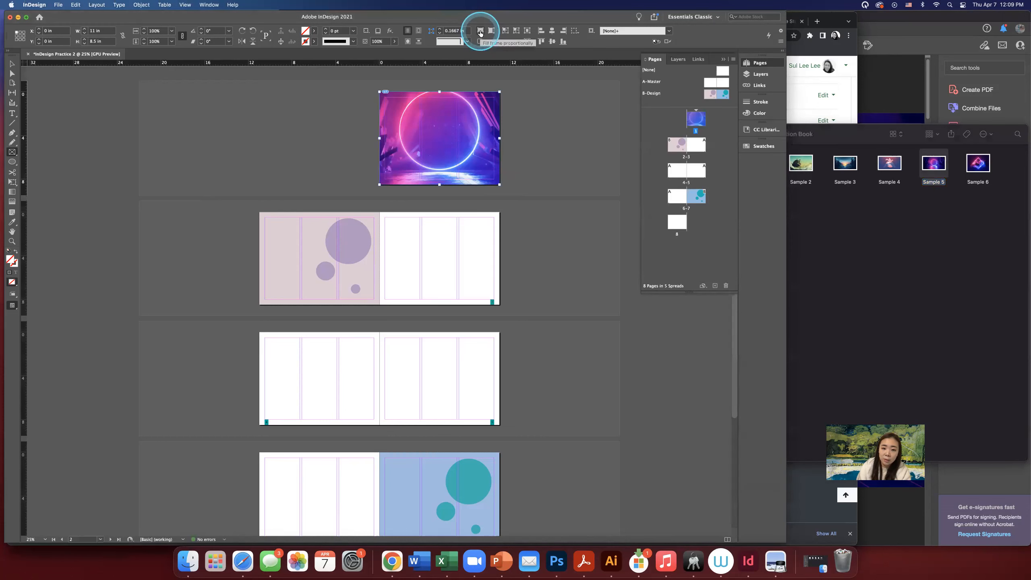
pyautogui.click(480, 33)
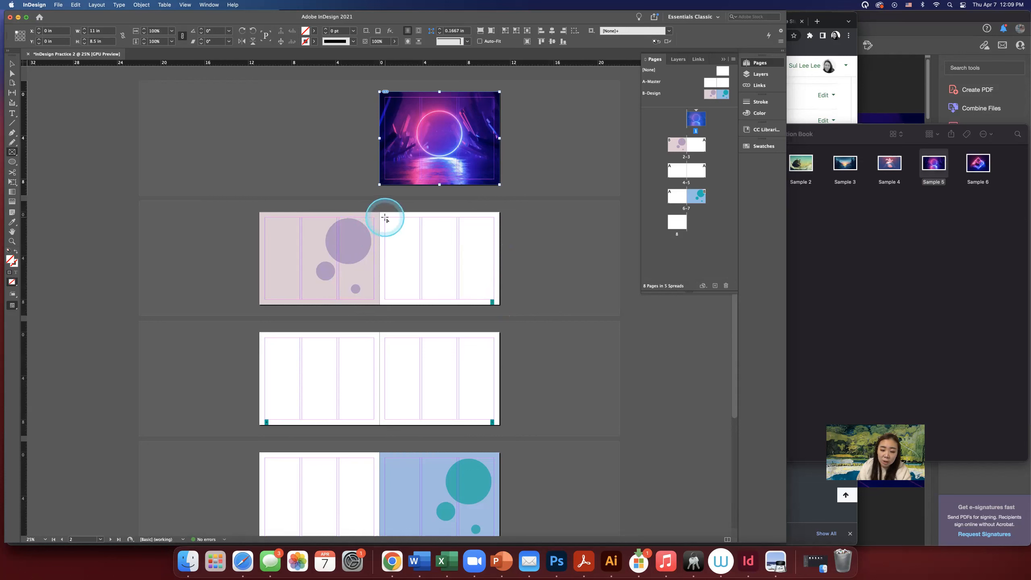
# - Draw a 10 × 7.5 in image frame within the margins of page 3 and fill it proportionally with Sample 1
pyautogui.moveTo(385, 219); pyautogui.dragTo(492, 299)
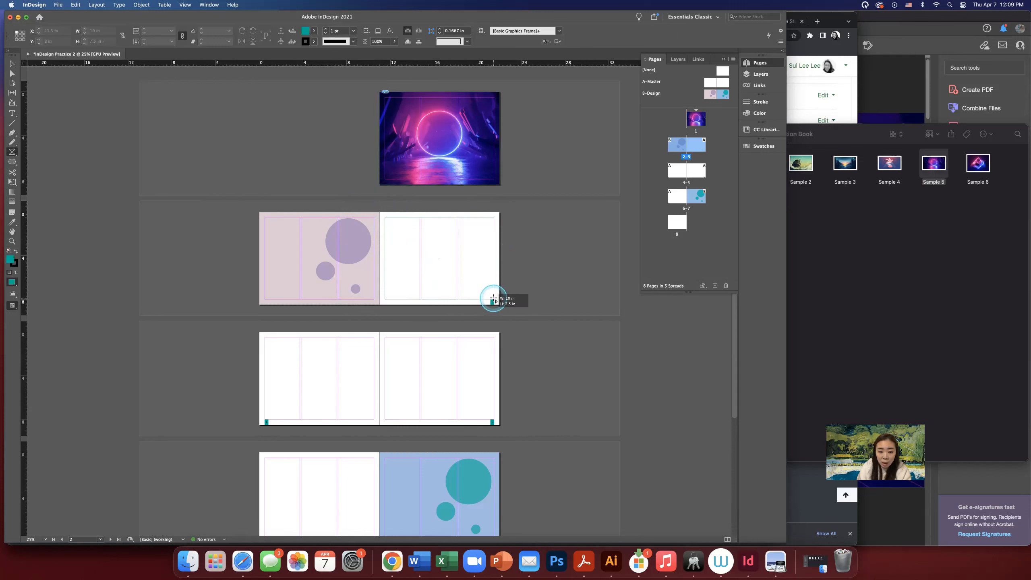
pyautogui.moveTo(494, 300); pyautogui.dragTo(495, 300)
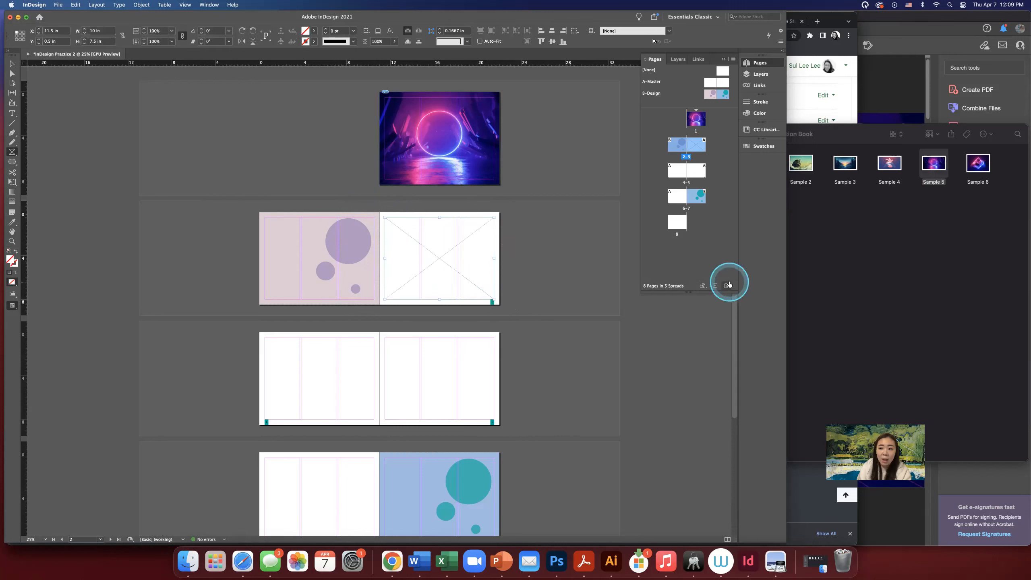
pyautogui.click(951, 286)
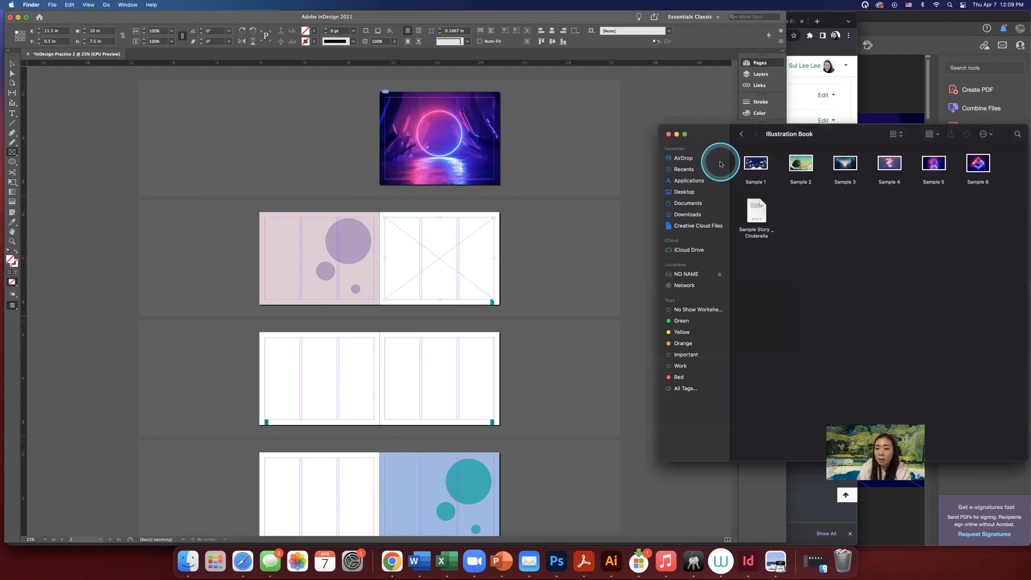
pyautogui.click(759, 174)
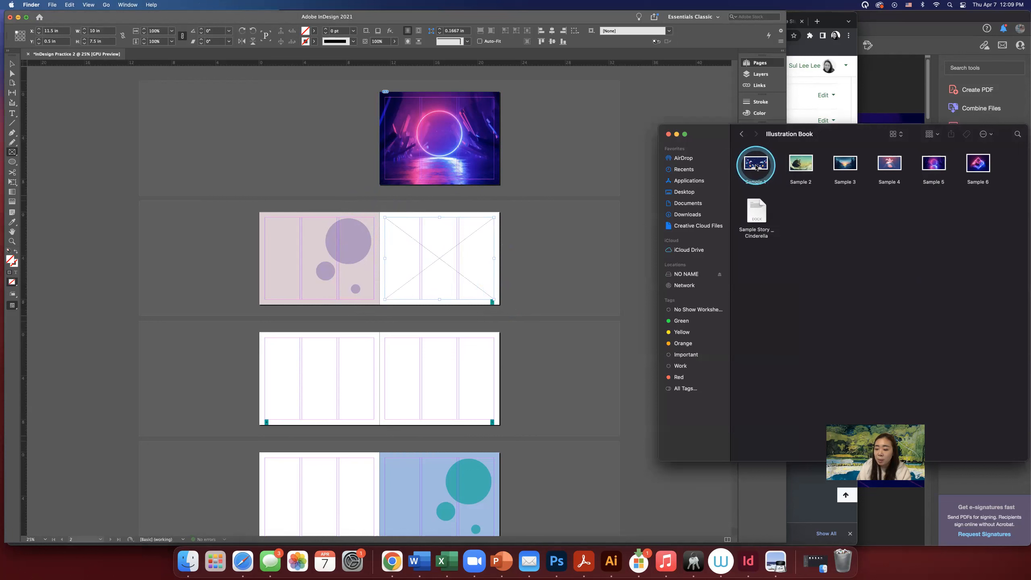
pyautogui.moveTo(758, 167); pyautogui.dragTo(468, 245)
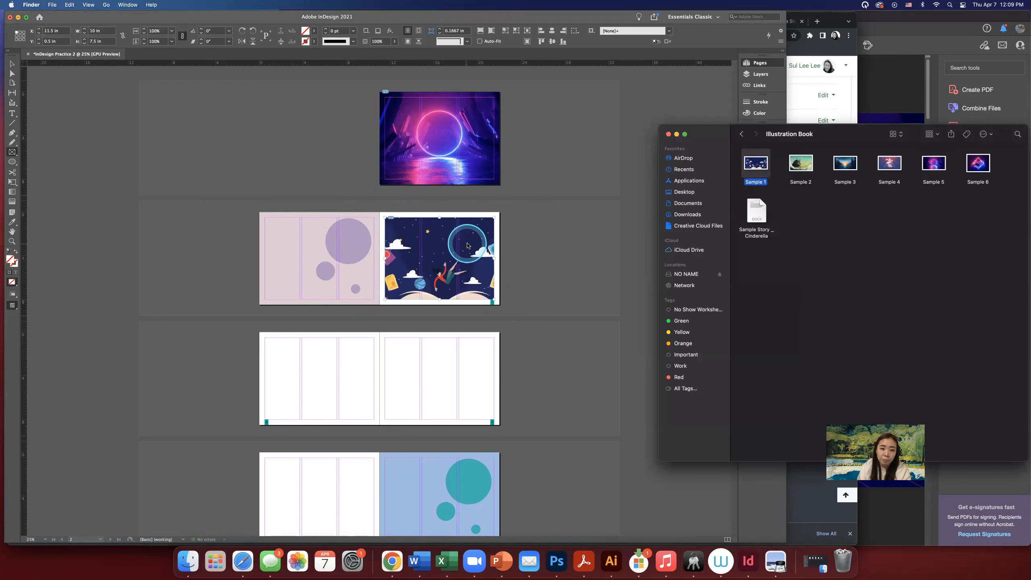
pyautogui.click(481, 31)
pyautogui.click(480, 31)
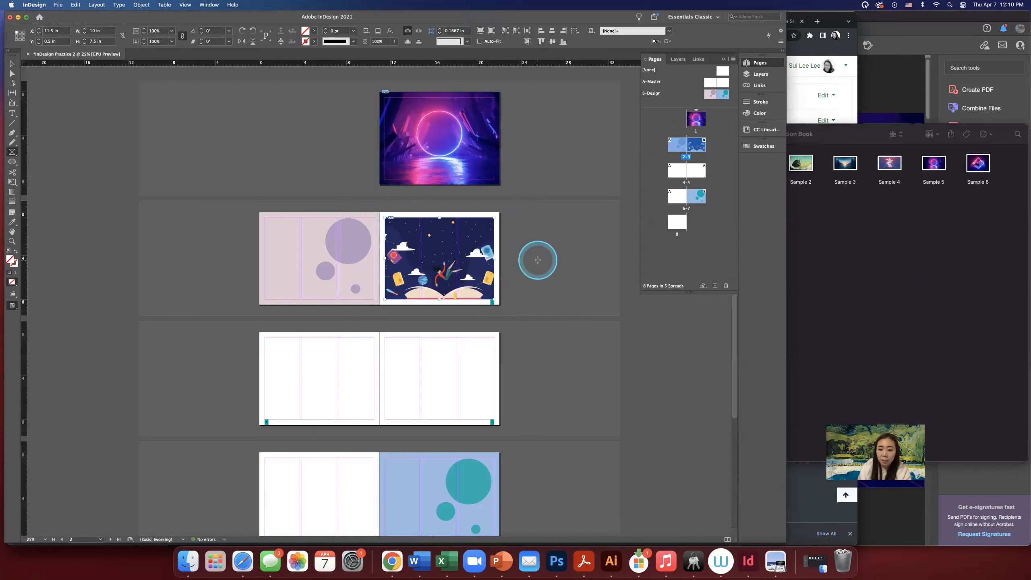
# - Draw a 10 × 7.5 in image frame within the margins of page 4 and fill it proportionally with Sample 2
pyautogui.scroll(-3, 529, 253)
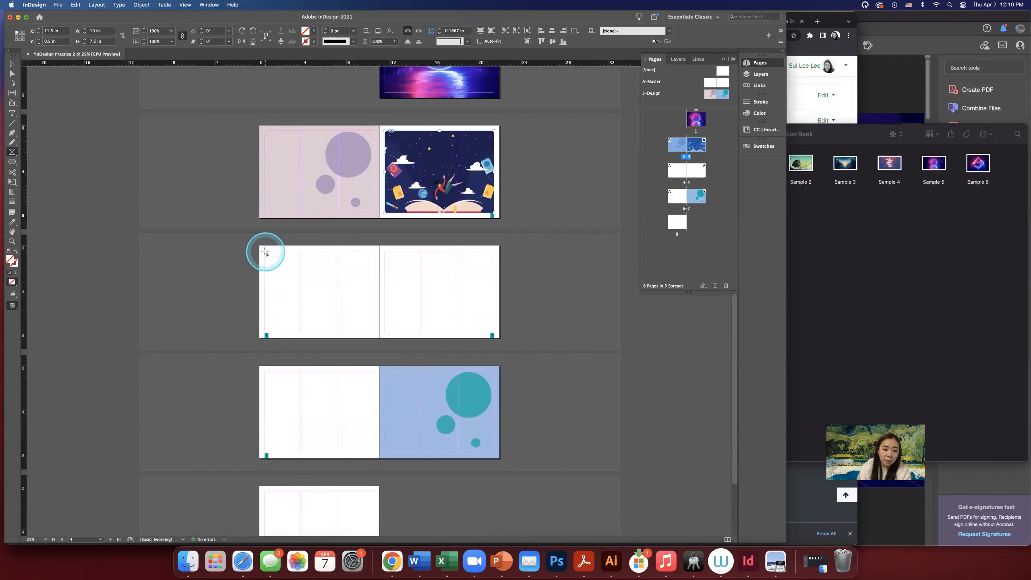
pyautogui.moveTo(264, 252); pyautogui.dragTo(373, 334)
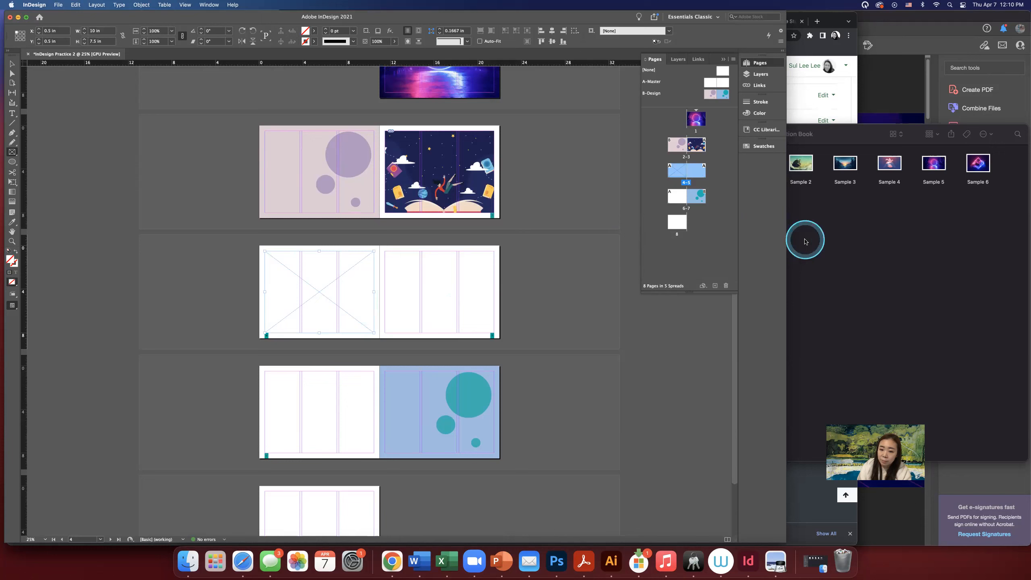
pyautogui.click(844, 245)
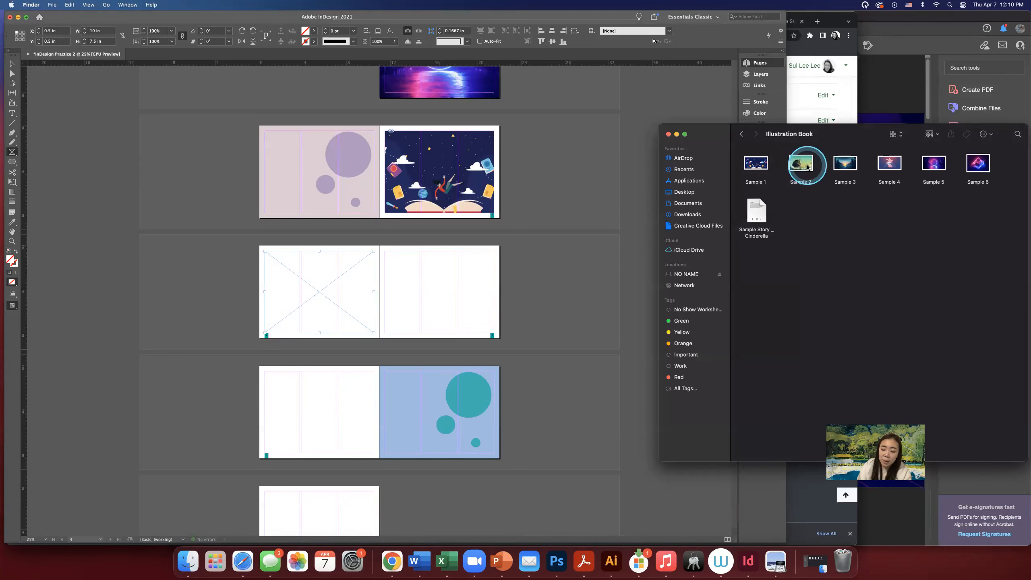
pyautogui.moveTo(808, 165); pyautogui.dragTo(339, 299)
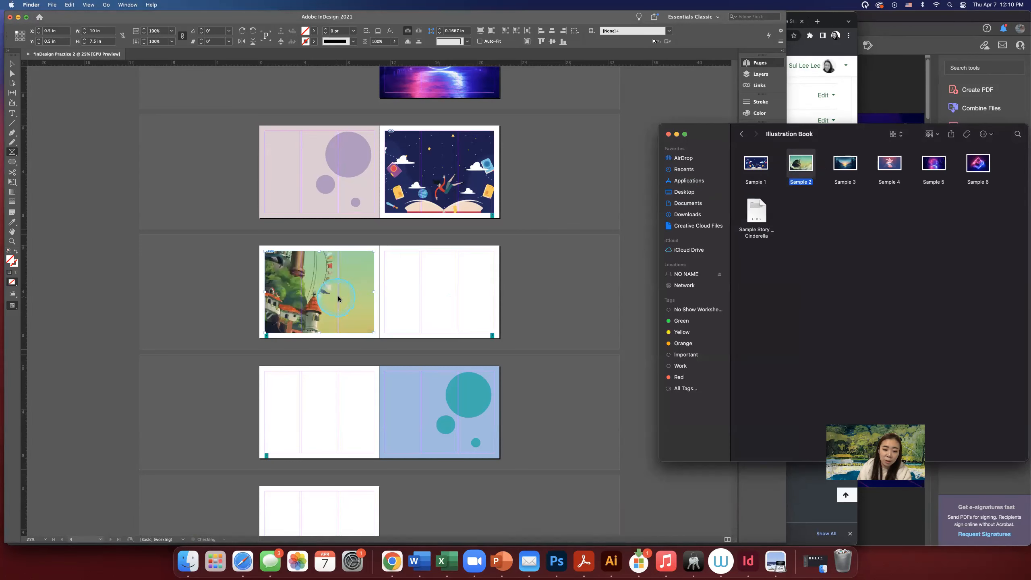
pyautogui.click(481, 32)
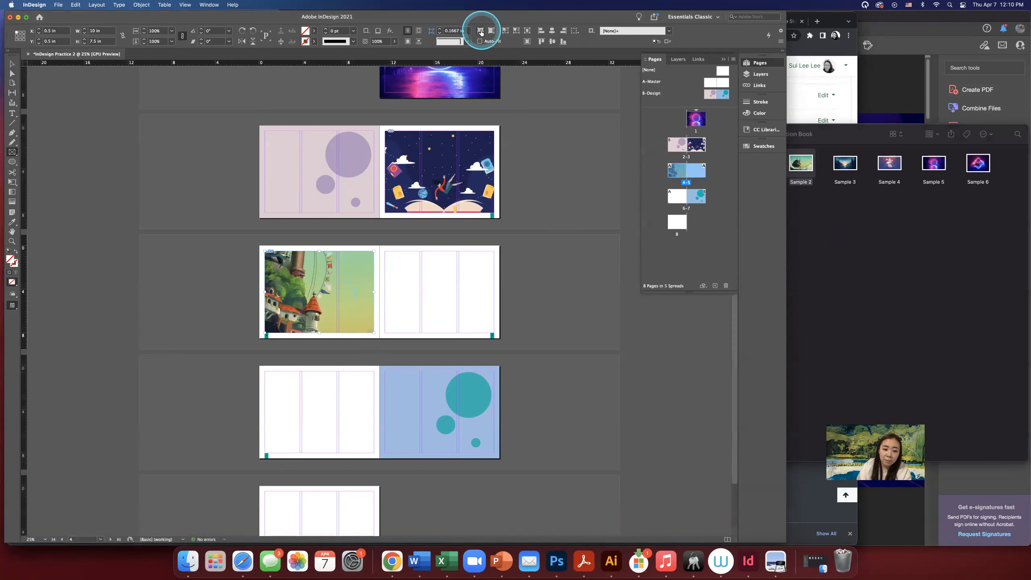
pyautogui.click(480, 32)
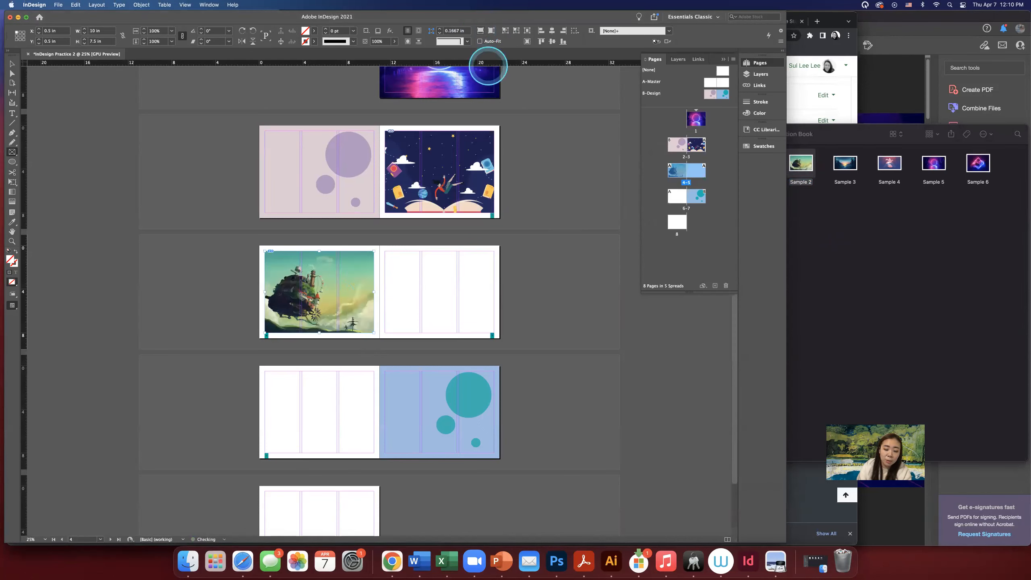
pyautogui.click(351, 336)
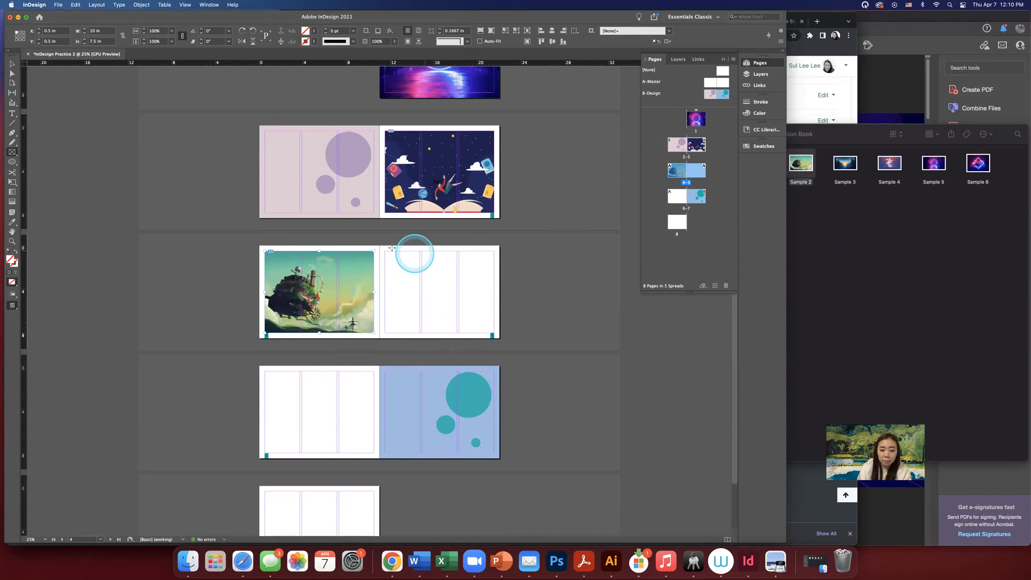
# - Draw a 10 × 7.5 in image frame within the margins of page 5 and place the Sample 3 image in it
pyautogui.moveTo(384, 253); pyautogui.dragTo(495, 334)
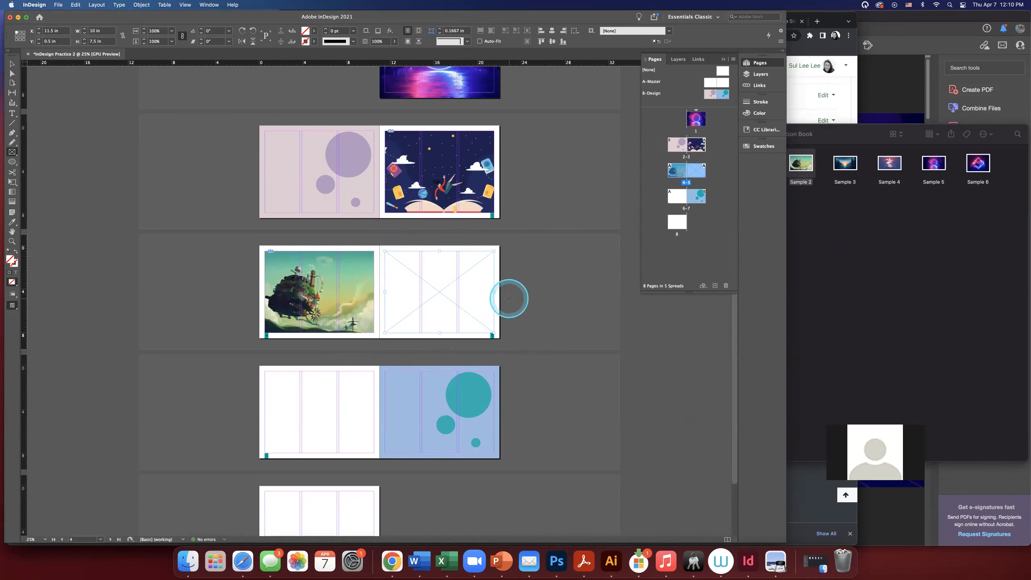
pyautogui.scroll(4, 509, 298)
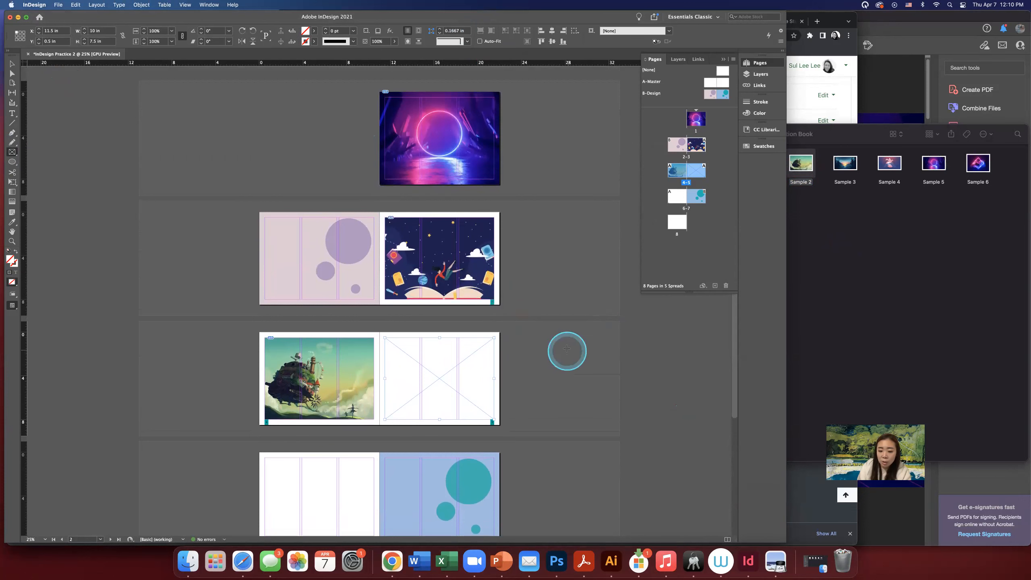
pyautogui.press('z')
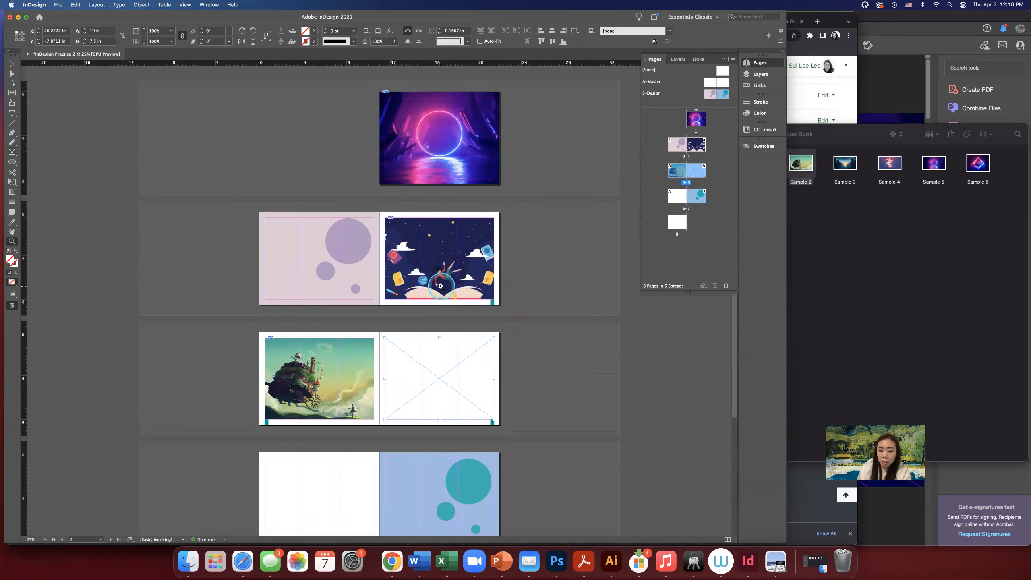
pyautogui.click(429, 274)
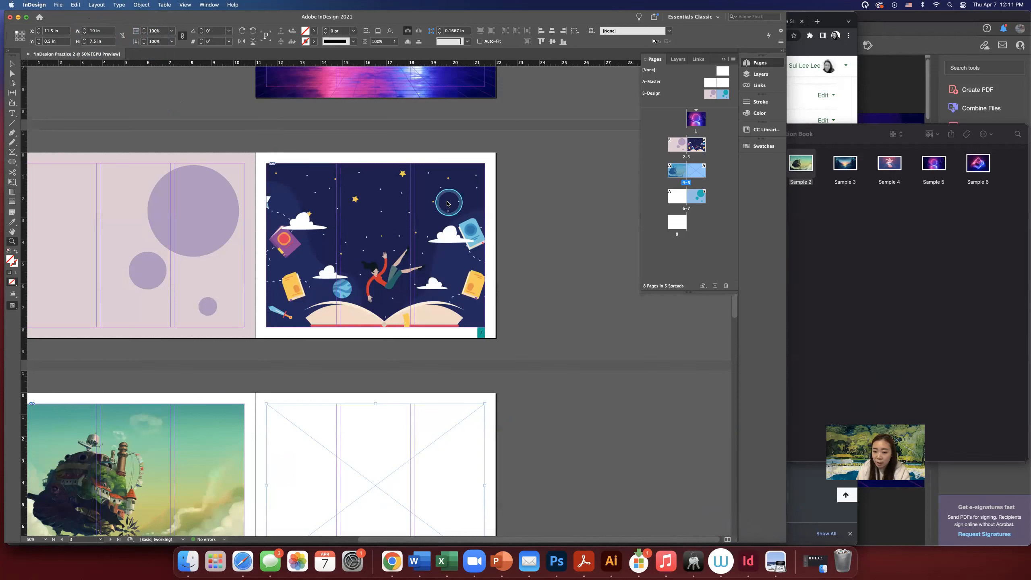
pyautogui.moveTo(480, 264); pyautogui.dragTo(796, 523)
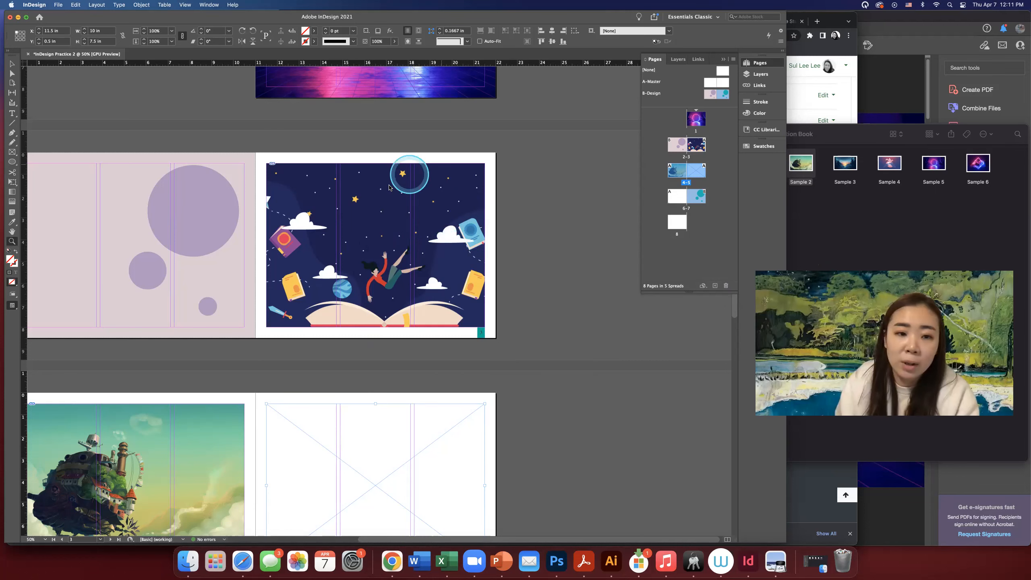
pyautogui.scroll(-5, 363, 255)
pyautogui.hscroll(-3, 363, 255)
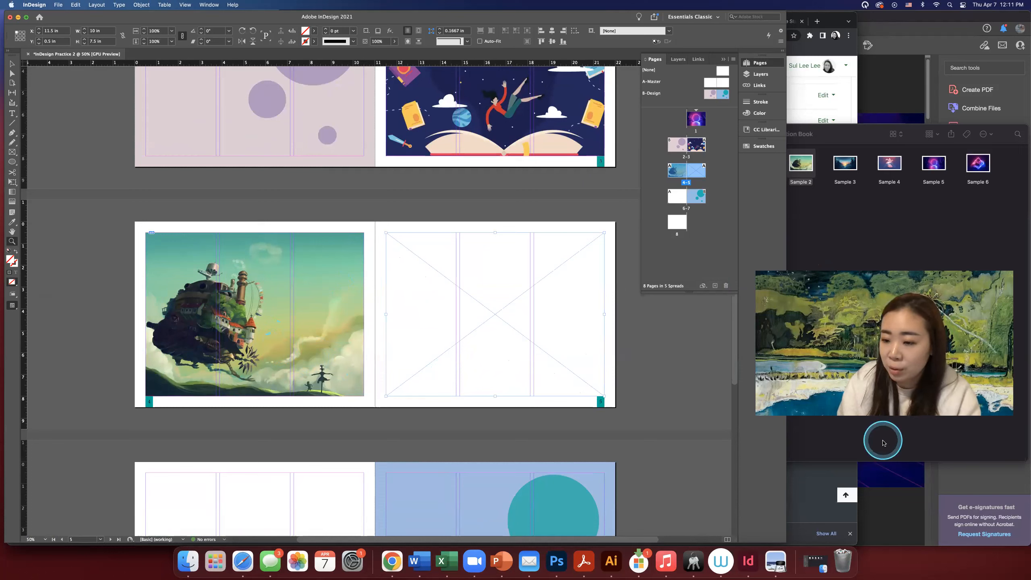
pyautogui.click(902, 439)
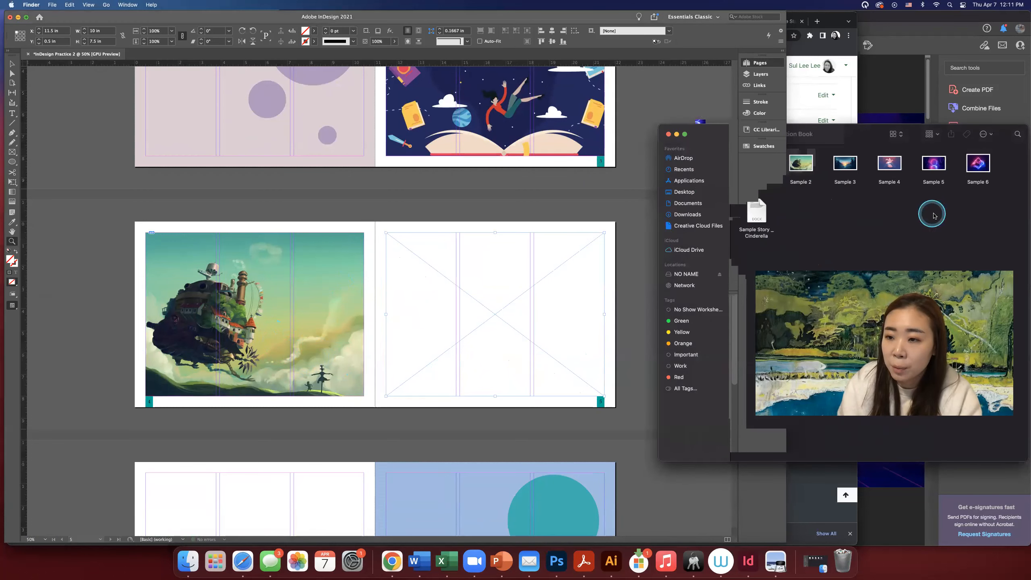
pyautogui.moveTo(870, 141); pyautogui.dragTo(418, 299)
pyautogui.click(357, 215)
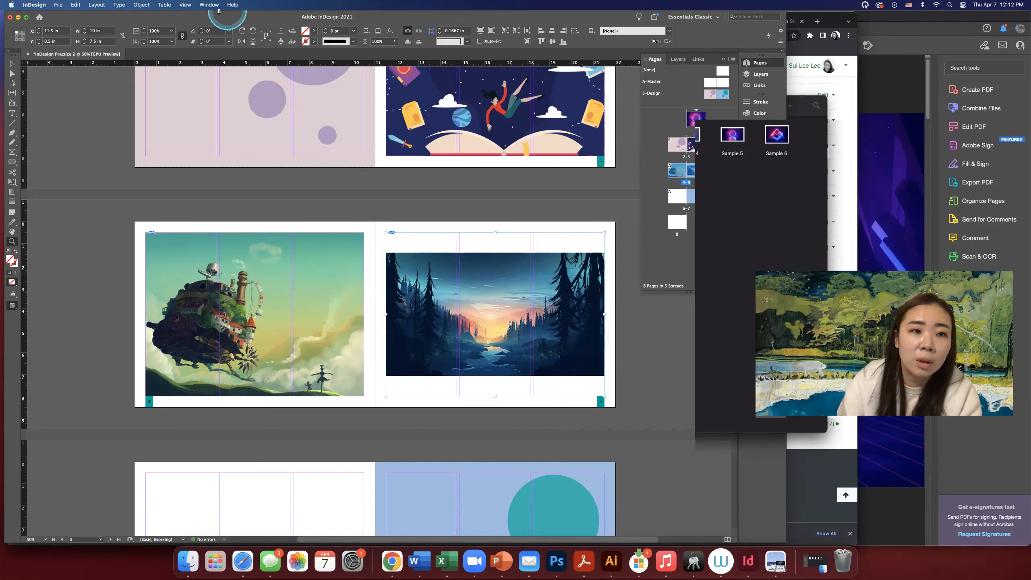
# - Search the application help for "fill" to locate the Fill Frame Proportionally command
pyautogui.click(234, 5)
pyautogui.write('fill')
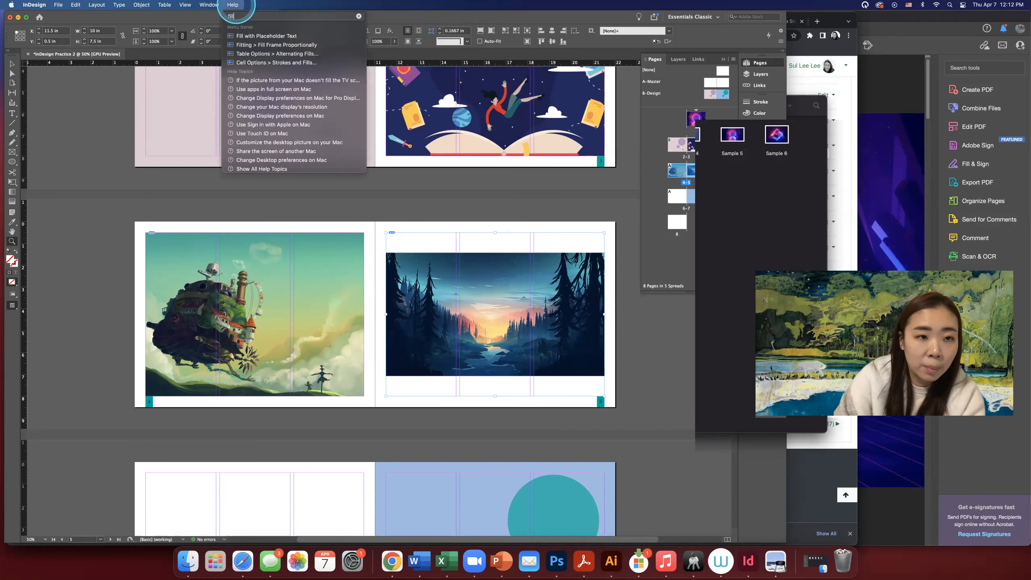
pyautogui.press('Down')
pyautogui.press('Down')
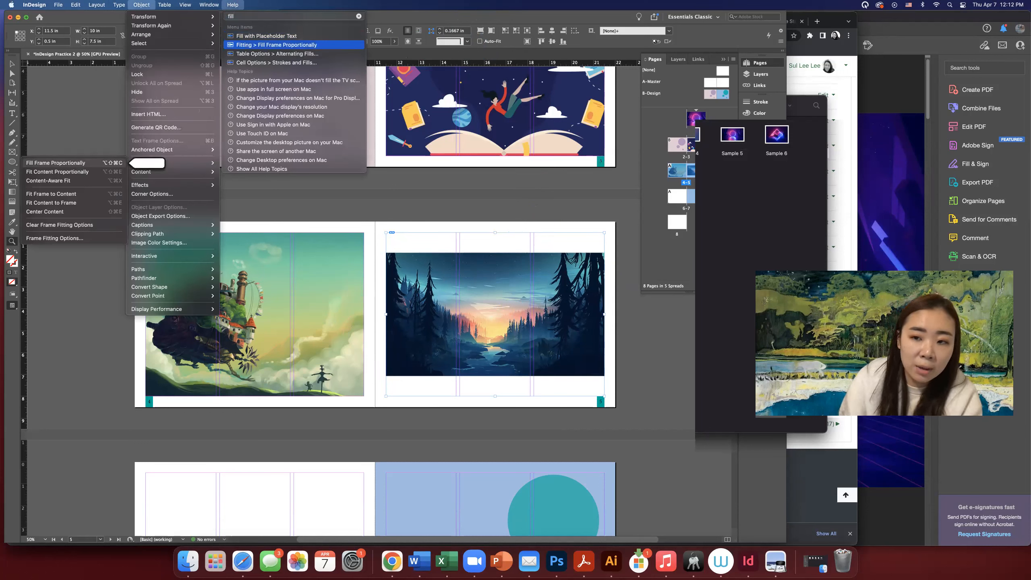
pyautogui.press('Return')
# - Apply Fill Frame Proportionally to the Sample 3 image on page 5
pyautogui.click(178, 6)
pyautogui.click(140, 5)
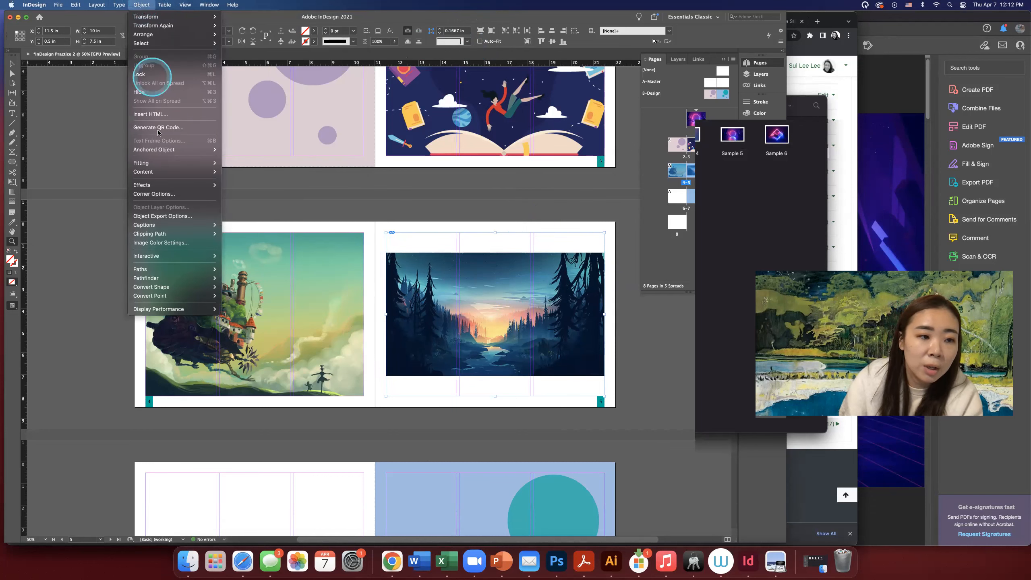
pyautogui.moveTo(154, 166)
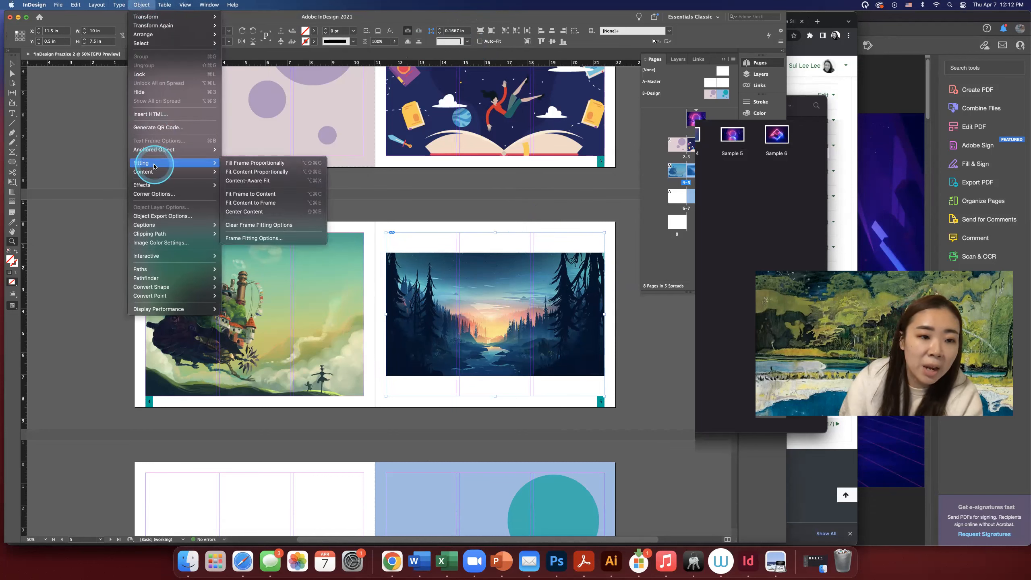
pyautogui.click(265, 163)
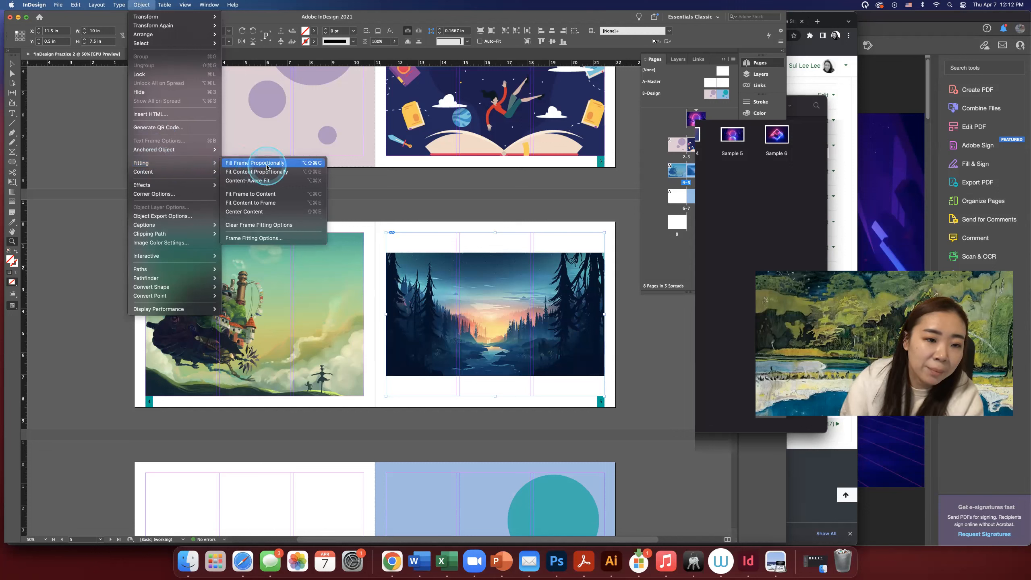
pyautogui.click(536, 236)
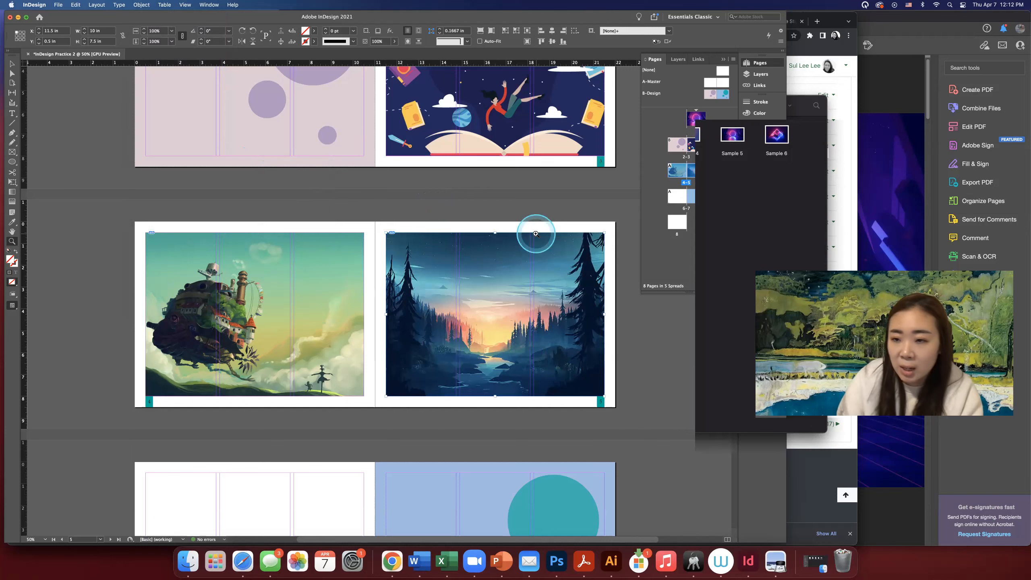
pyautogui.click(12, 63)
pyautogui.click(659, 371)
# - Draw a 10 × 7.5 in image frame within the margins of page 6 and place the Sample 4 image in it
pyautogui.press('z')
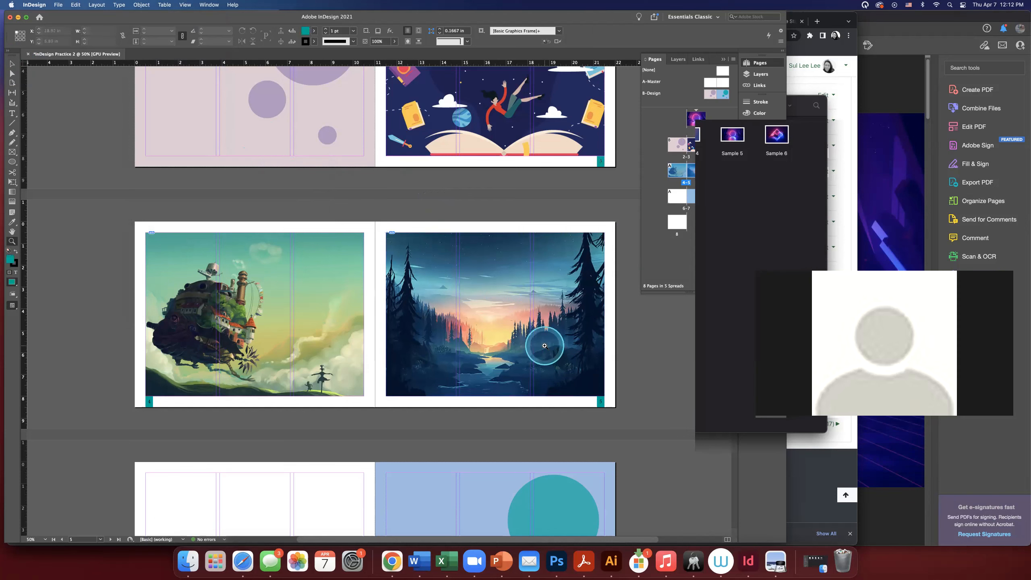
pyautogui.keyDown('alt'); pyautogui.click(543, 348); pyautogui.keyUp('alt')
pyautogui.scroll(-3, 396, 363)
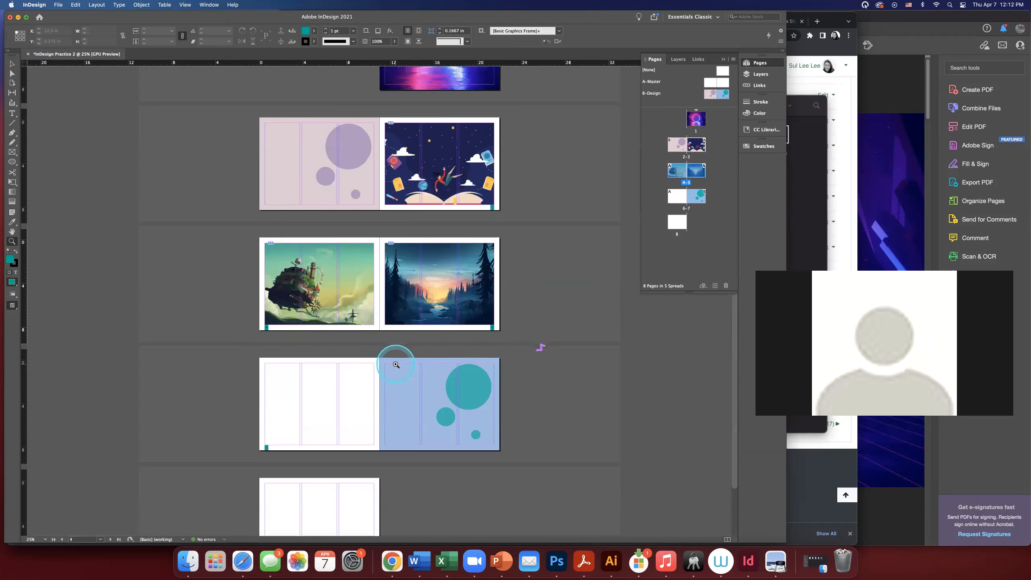
pyautogui.click(12, 152)
pyautogui.moveTo(264, 303); pyautogui.dragTo(374, 385)
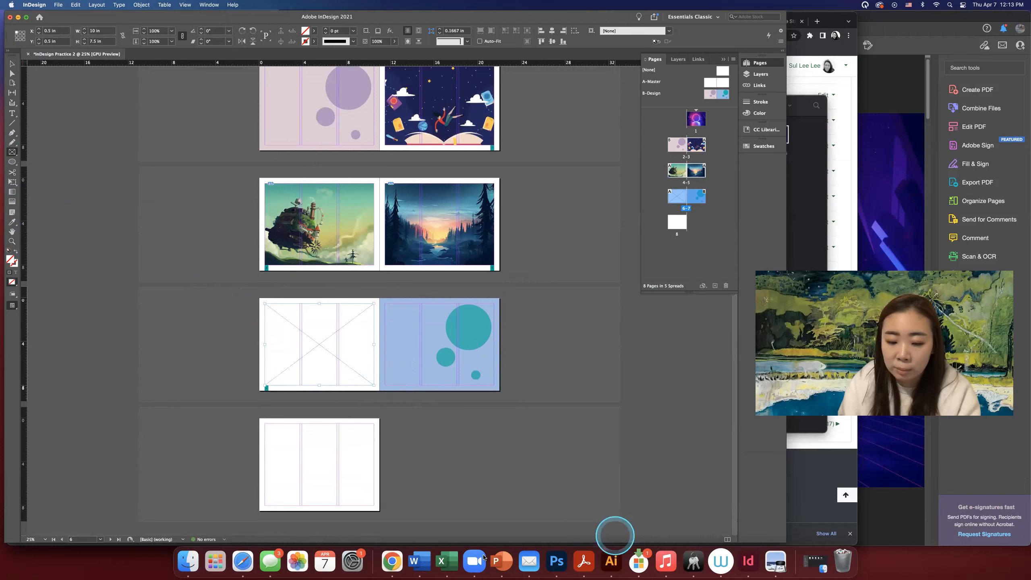
pyautogui.click(179, 561)
pyautogui.moveTo(657, 104)
pyautogui.mouseDown()
pyautogui.moveTo(599, 104)
pyautogui.moveTo(640, 103)
pyautogui.mouseUp()
pyautogui.moveTo(670, 133); pyautogui.dragTo(344, 351)
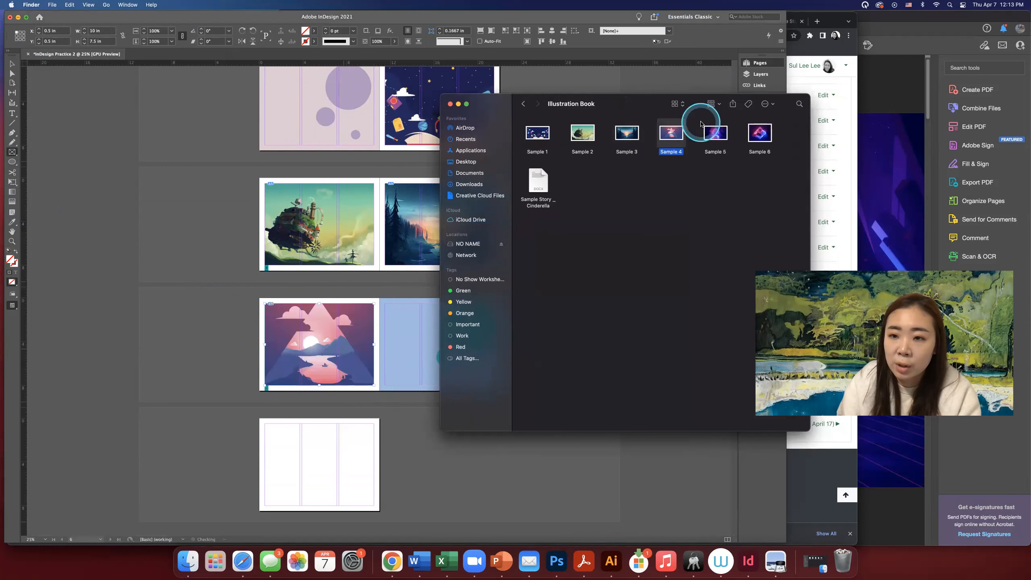
pyautogui.moveTo(700, 115); pyautogui.dragTo(879, 123)
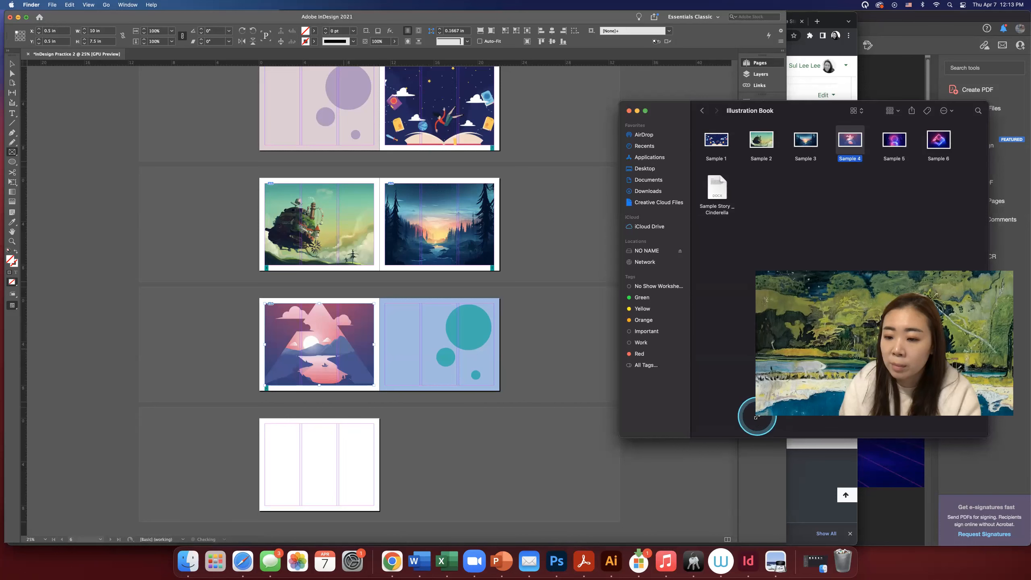
# - Draw an image frame covering all of page 8 and fit it to the 11 × 8.5 in page edges
pyautogui.moveTo(756, 415); pyautogui.dragTo(824, 378)
pyautogui.moveTo(895, 278); pyautogui.dragTo(897, 70)
pyautogui.click(455, 442)
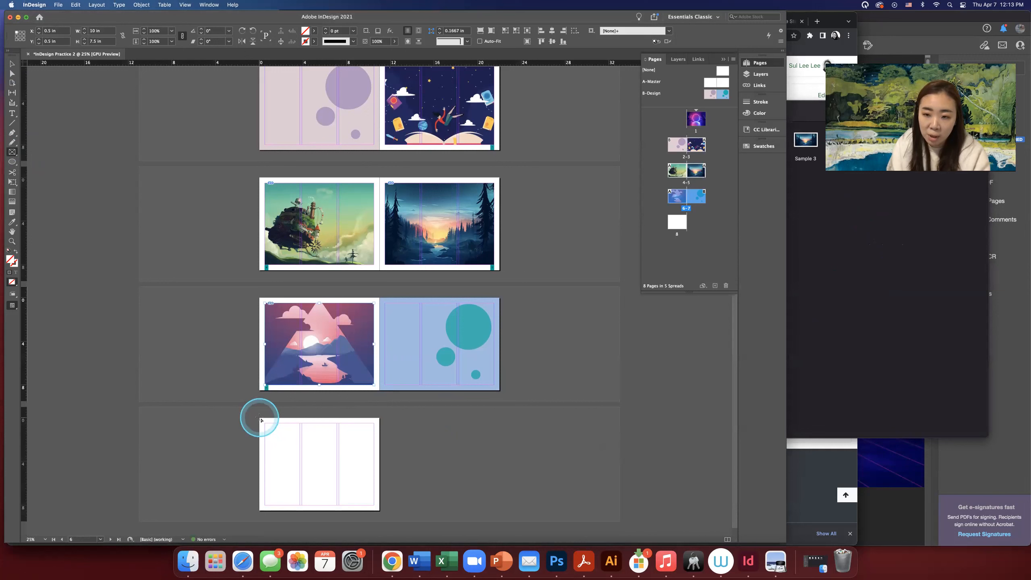
pyautogui.moveTo(259, 417); pyautogui.dragTo(382, 512)
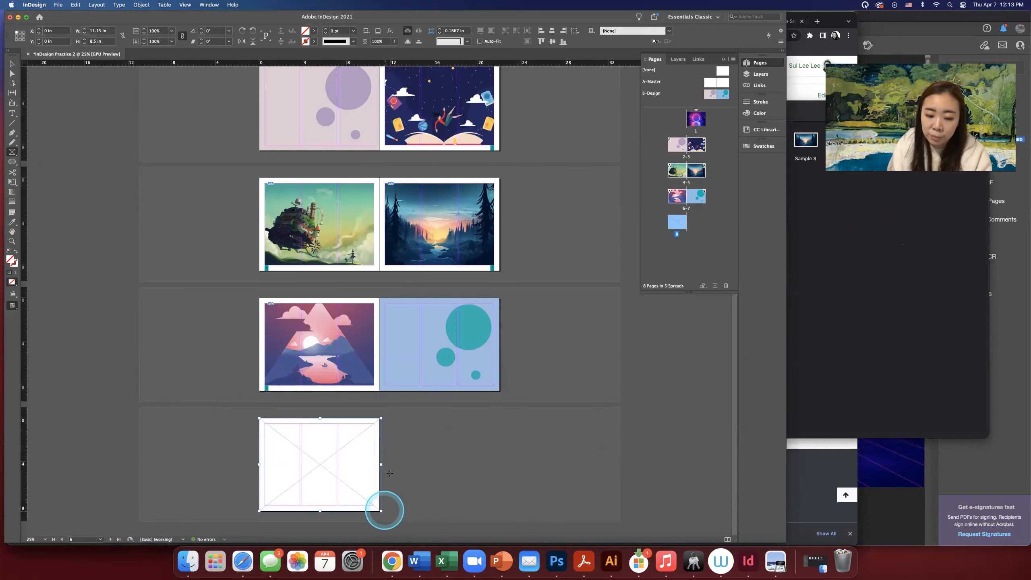
pyautogui.moveTo(380, 466); pyautogui.dragTo(377, 464)
pyautogui.press('super+z')
pyautogui.press('v')
pyautogui.moveTo(380, 465); pyautogui.dragTo(379, 466)
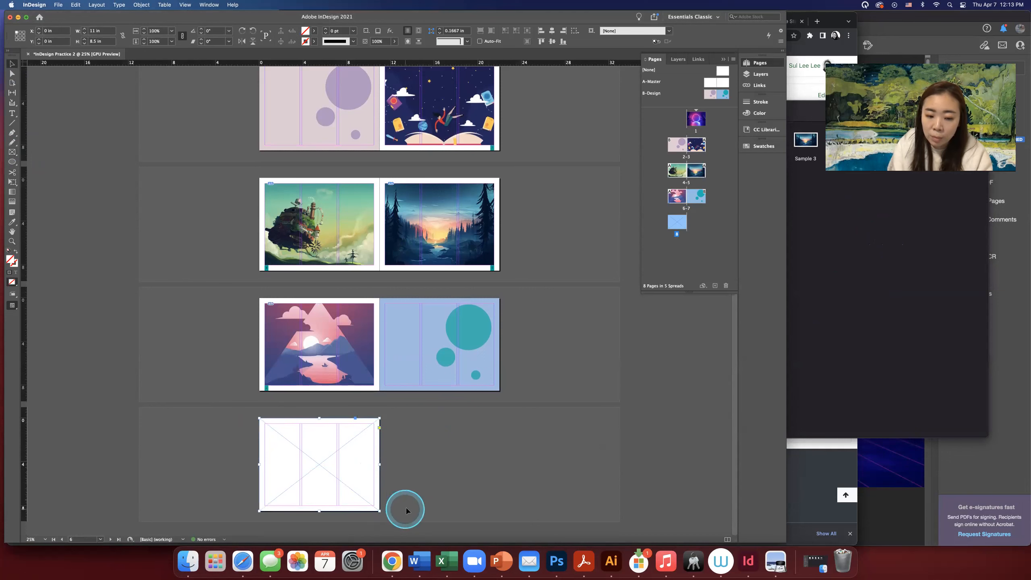
# - Place the Sample 6 image in page 8's full-page frame and fill the frame proportionally
pyautogui.click(840, 385)
pyautogui.moveTo(788, 110); pyautogui.dragTo(692, 197)
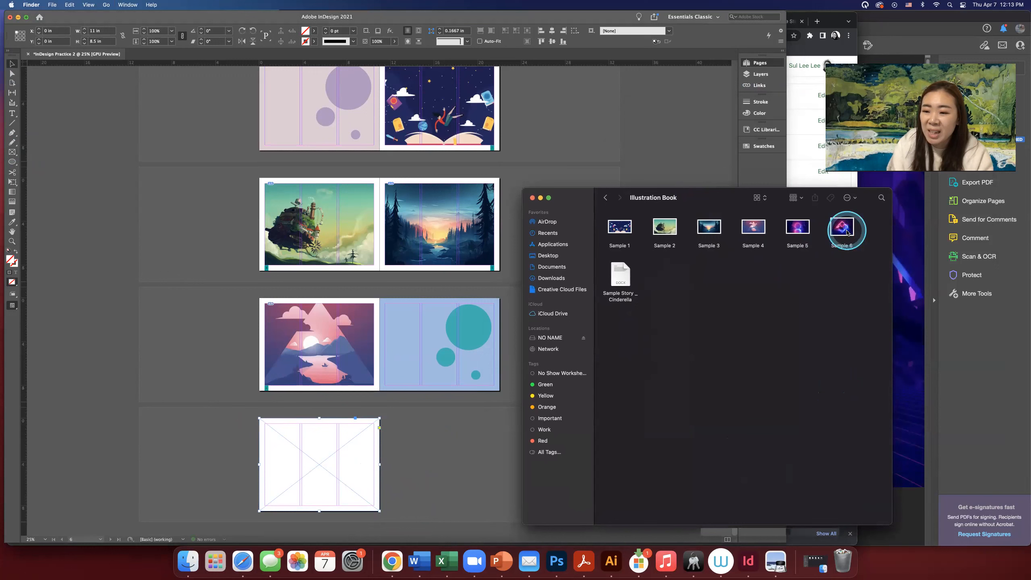
pyautogui.moveTo(839, 235); pyautogui.dragTo(347, 469)
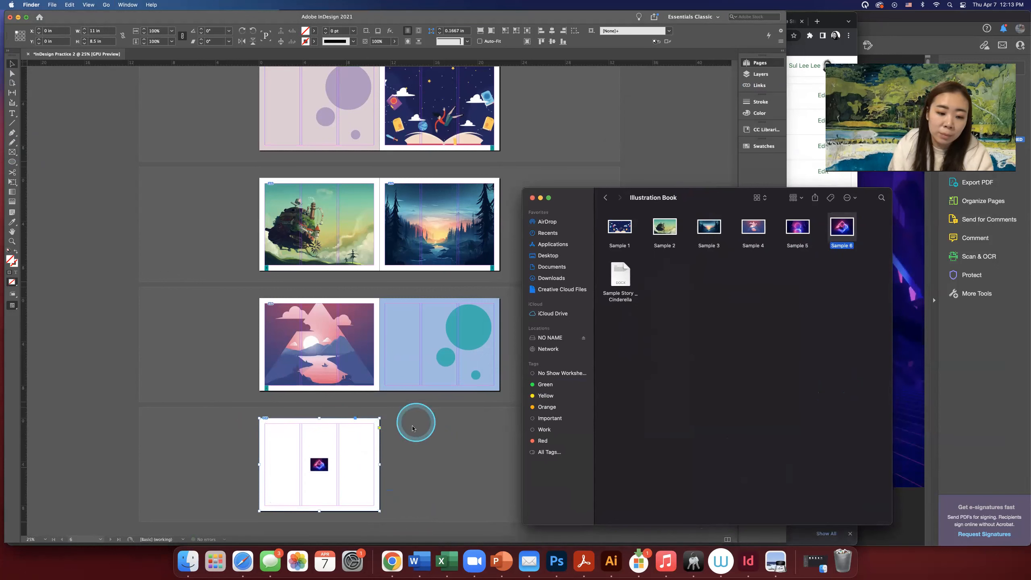
pyautogui.click(480, 32)
pyautogui.click(479, 32)
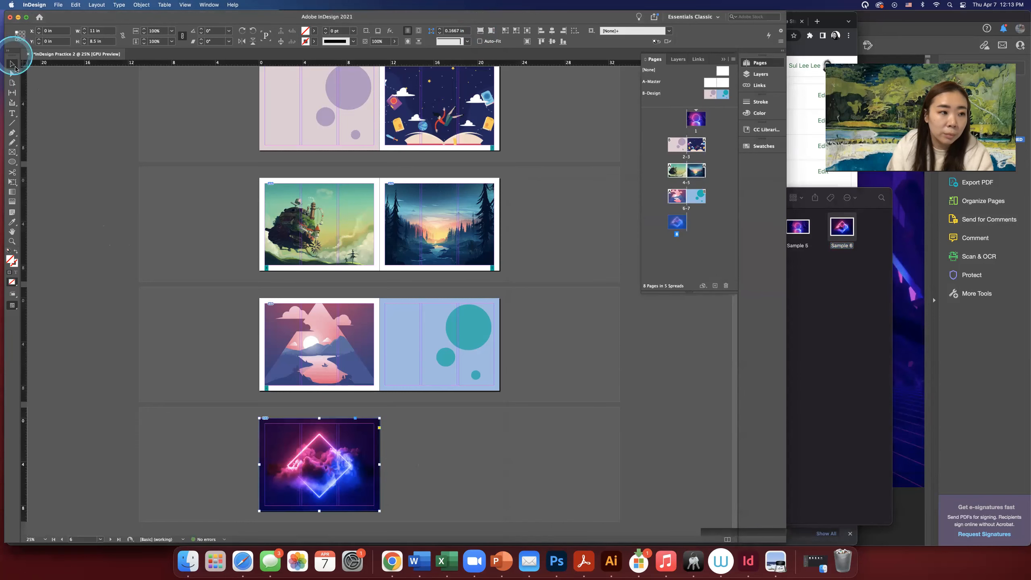
pyautogui.click(439, 259)
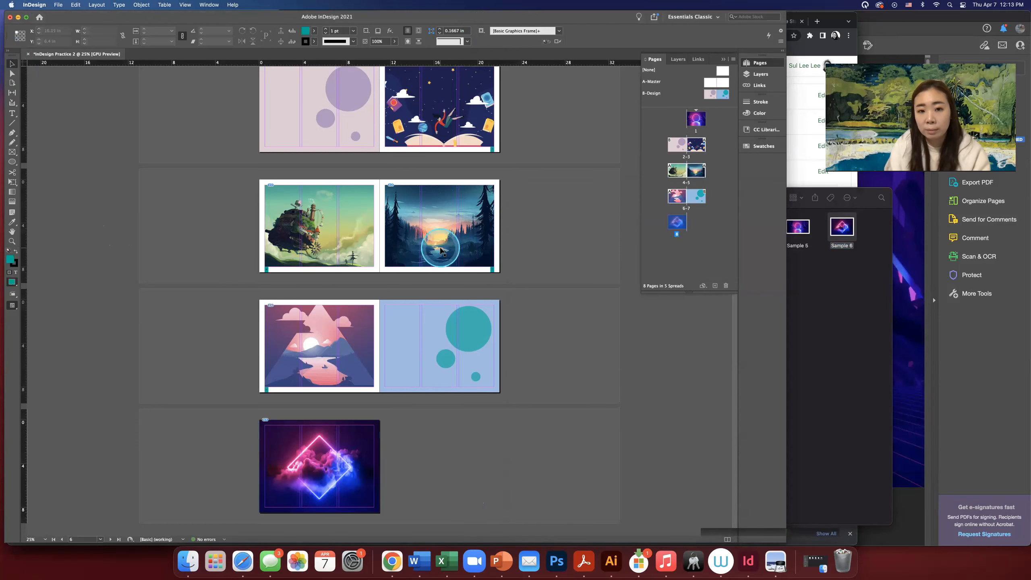
# - Open the Sample Story _ Cinderella document from the Illustration Book folder
pyautogui.scroll(5, 437, 259)
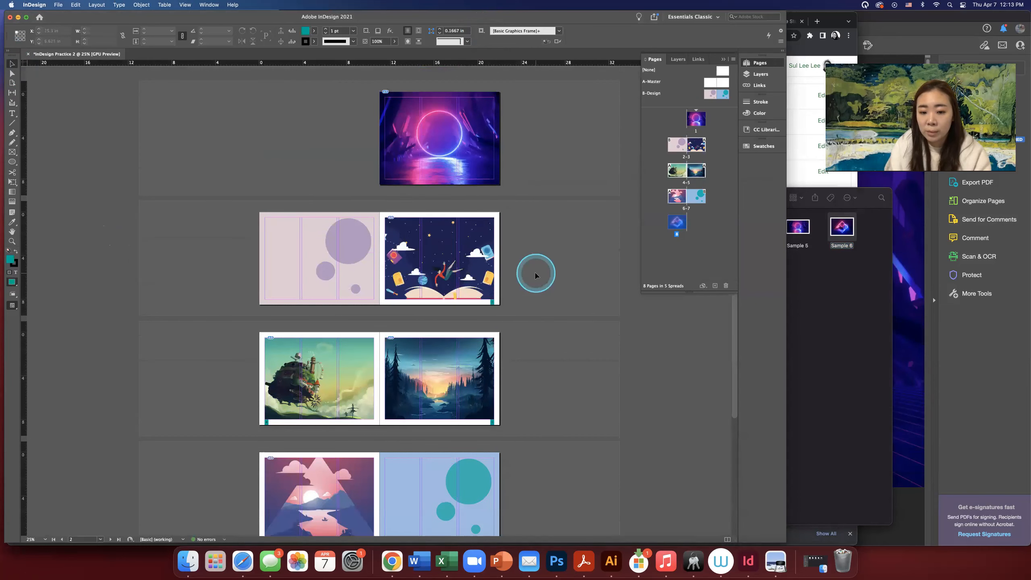
pyautogui.scroll(-5, 535, 276)
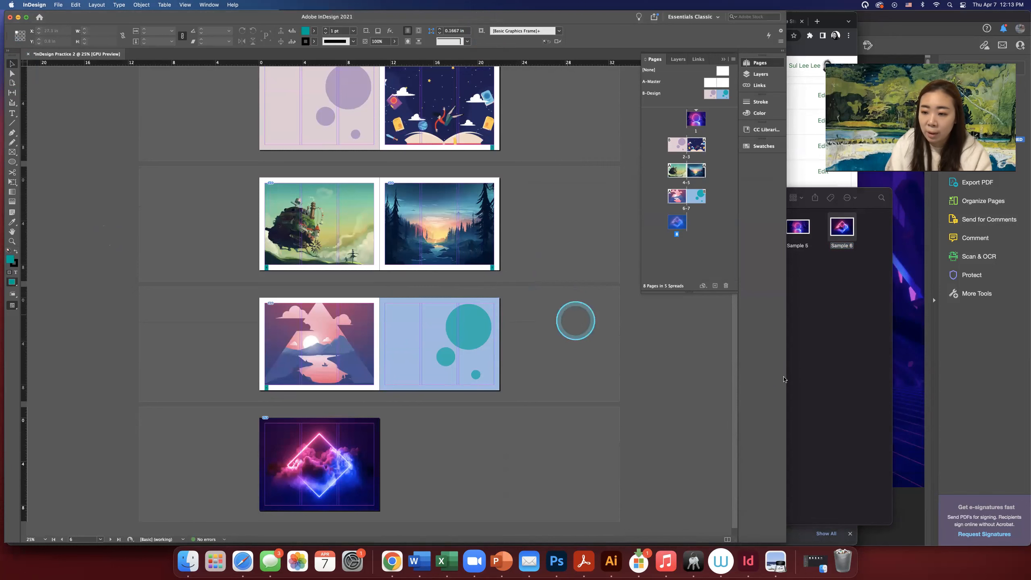
pyautogui.click(797, 377)
pyautogui.moveTo(578, 197); pyautogui.dragTo(758, 198)
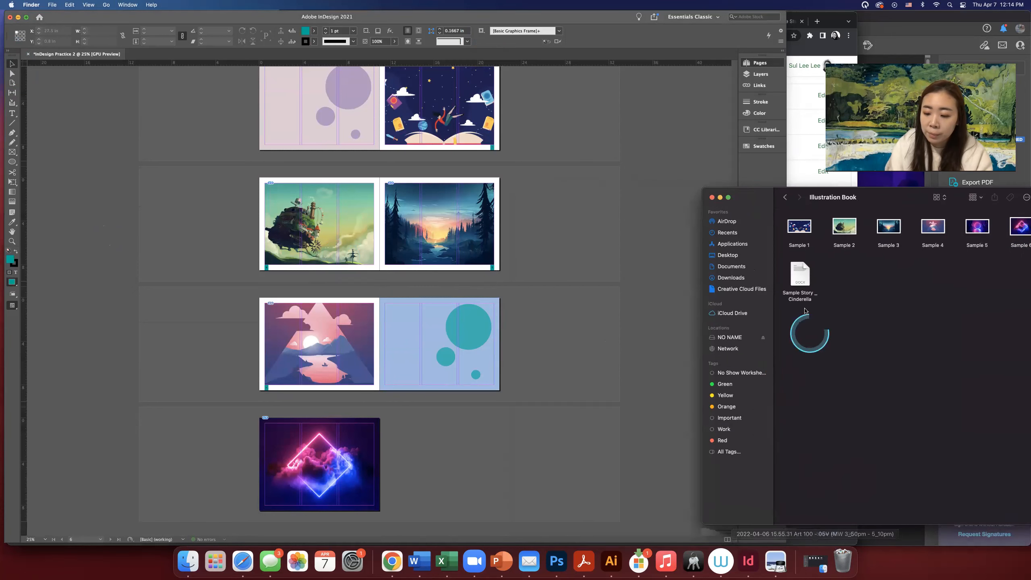
pyautogui.doubleClick(791, 275)
# - Draw a text frame at the top of page 2's first column and paste the title Cinderella from the story document
pyautogui.click(569, 227)
pyautogui.scroll(5, 301, 122)
pyautogui.click(12, 113)
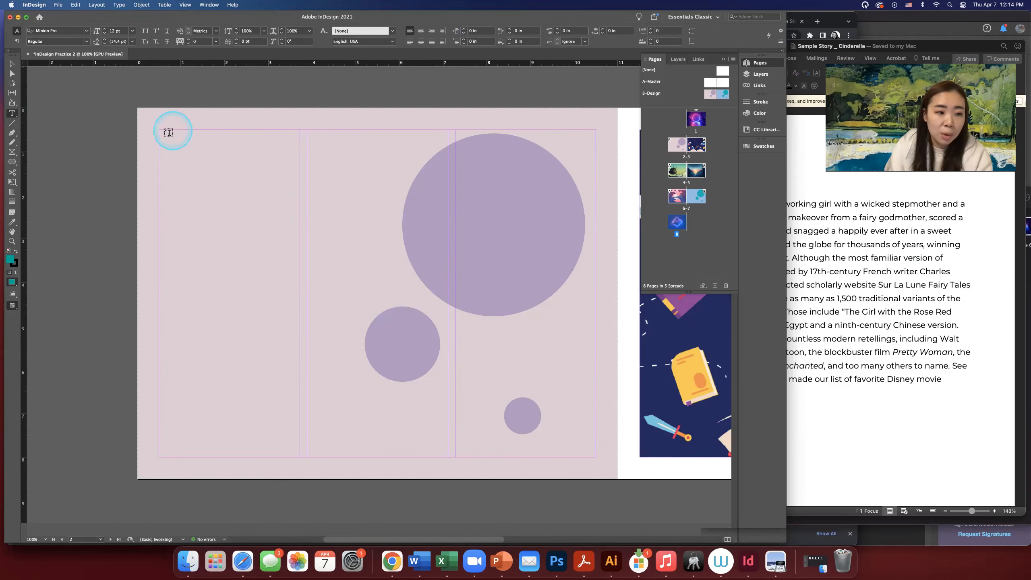
pyautogui.moveTo(159, 131); pyautogui.dragTo(287, 158)
pyautogui.click(825, 199)
pyautogui.moveTo(690, 179); pyautogui.dragTo(845, 186)
pyautogui.press('super+c')
pyautogui.click(179, 129)
pyautogui.press('super+v')
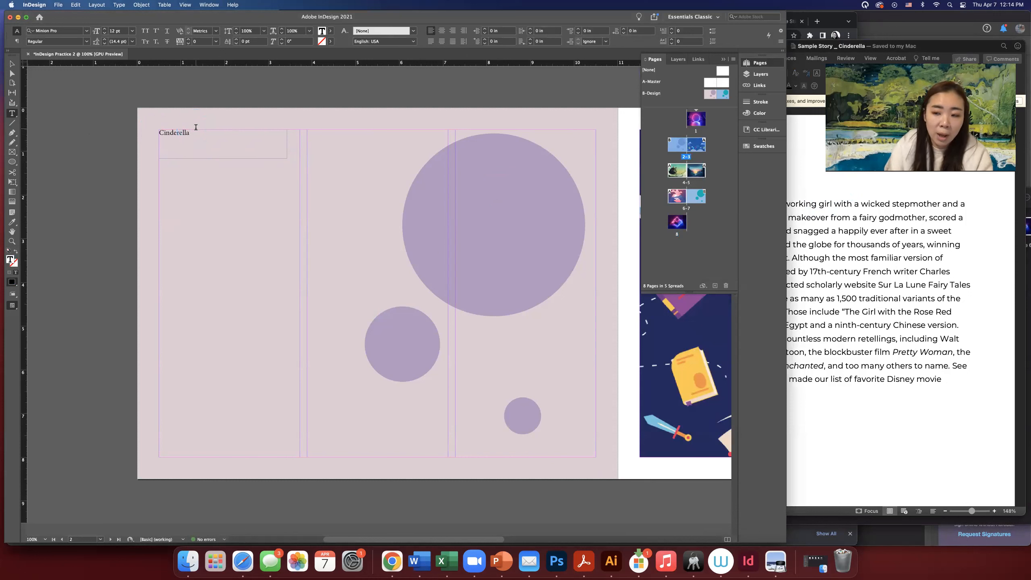
# - Set the Cinderella title on page 2 in Impact and enlarge its font size
pyautogui.moveTo(198, 134); pyautogui.dragTo(12, 132)
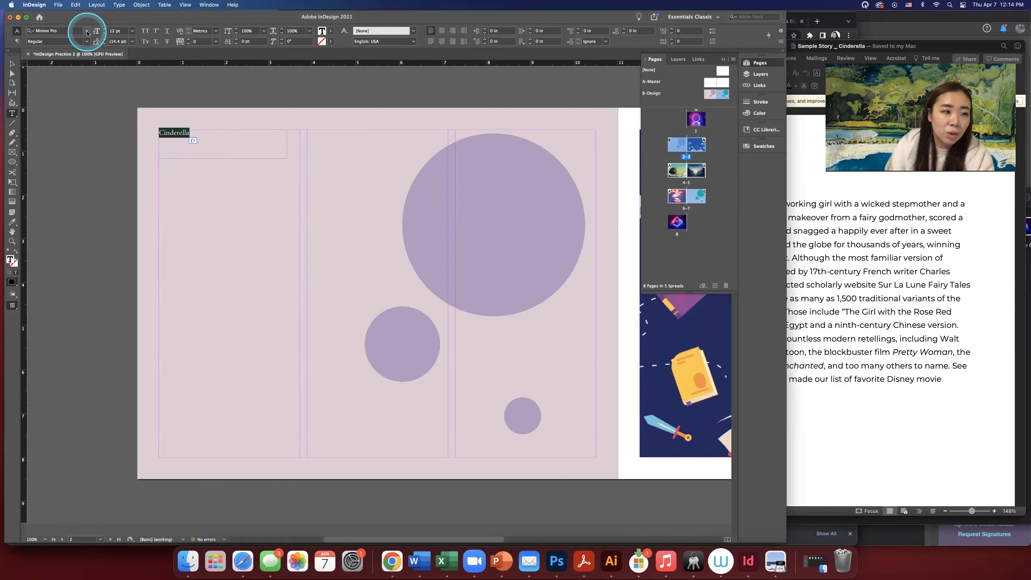
pyautogui.click(87, 30)
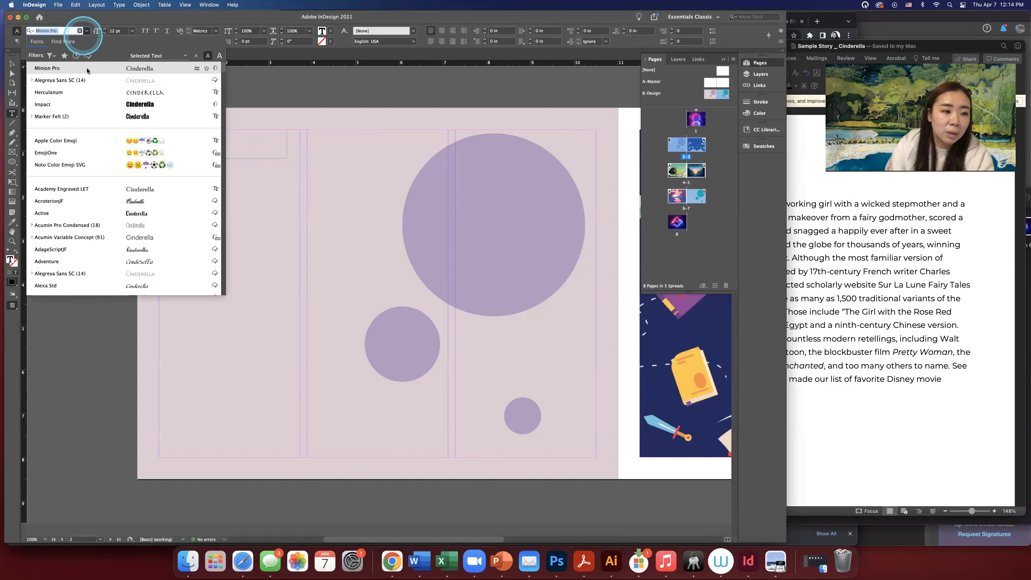
pyautogui.click(107, 105)
pyautogui.click(132, 30)
pyautogui.click(127, 143)
# - Add a text frame below the Cinderella title on page 2 and copy the full story paragraph from the Word document
pyautogui.click(173, 168)
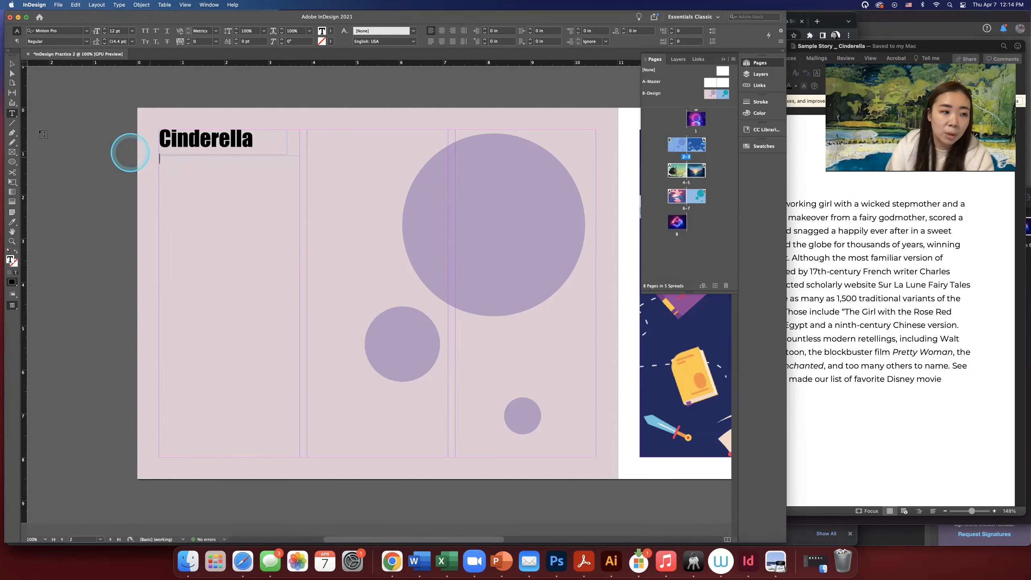
pyautogui.click(840, 243)
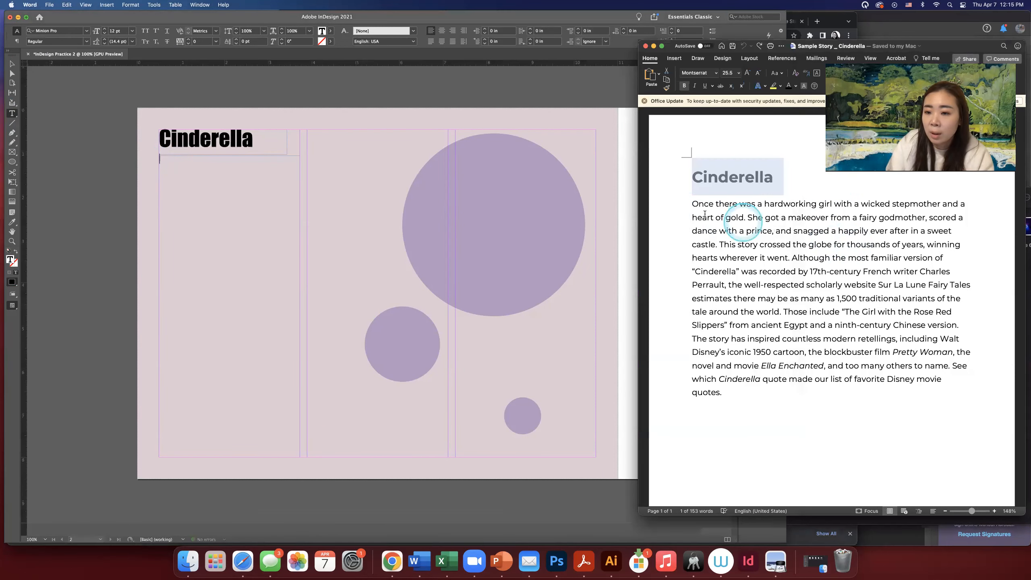
pyautogui.moveTo(692, 204); pyautogui.dragTo(772, 396)
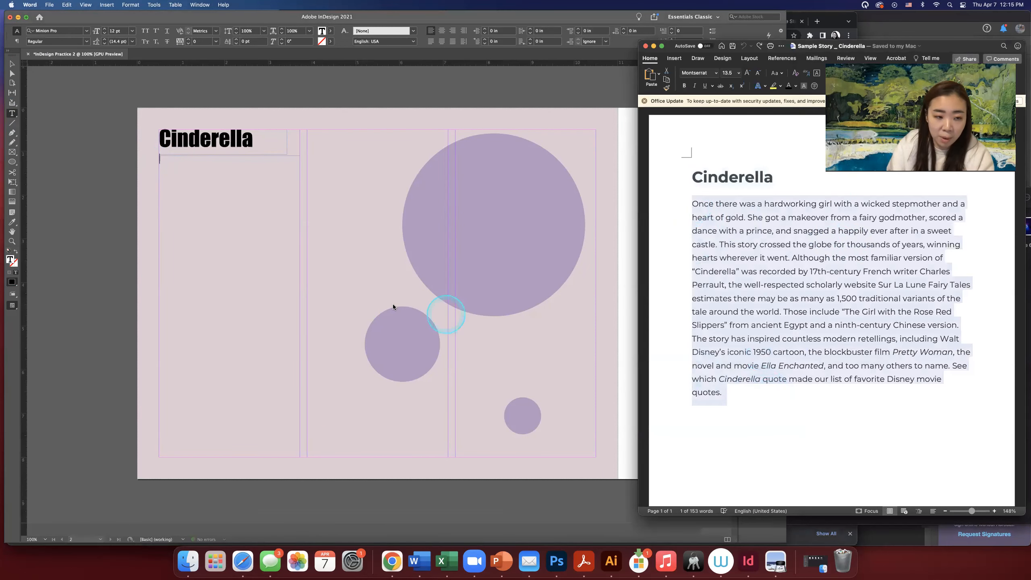
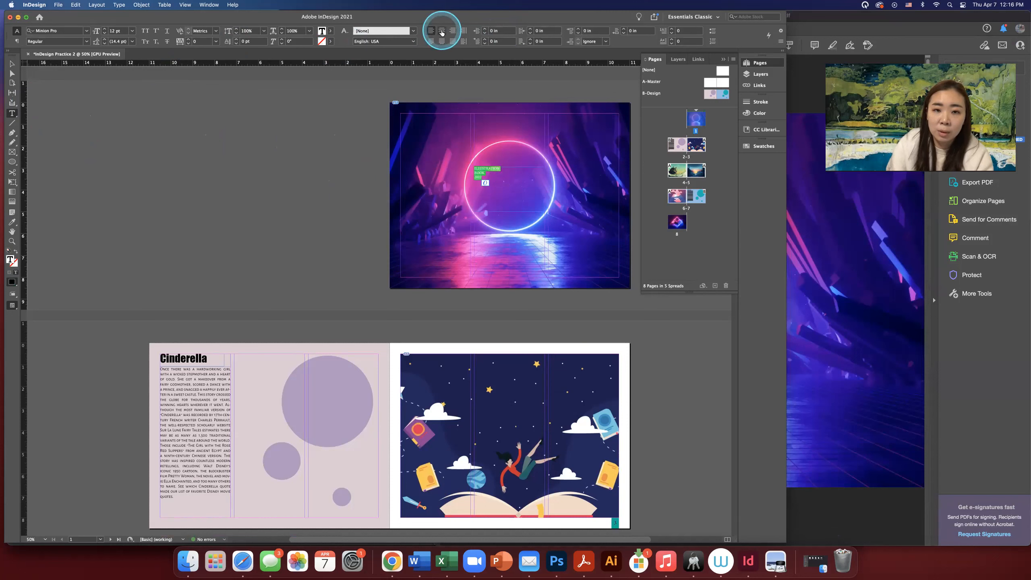
# - Center the ILLUSTRATION BOOK 2022 cover text and set it in Impact at 36 pt
pyautogui.click(442, 32)
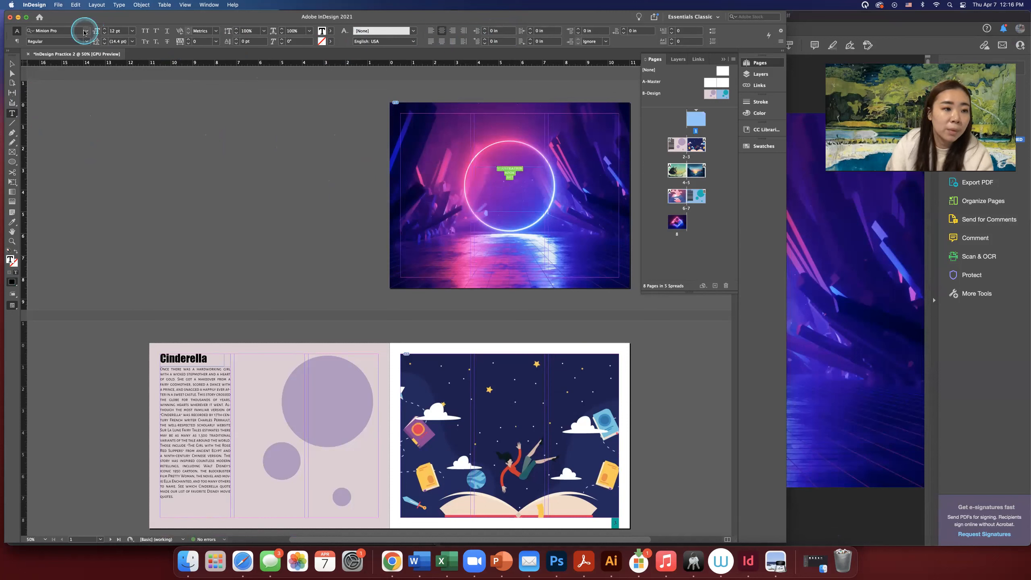
pyautogui.click(85, 32)
pyautogui.click(136, 80)
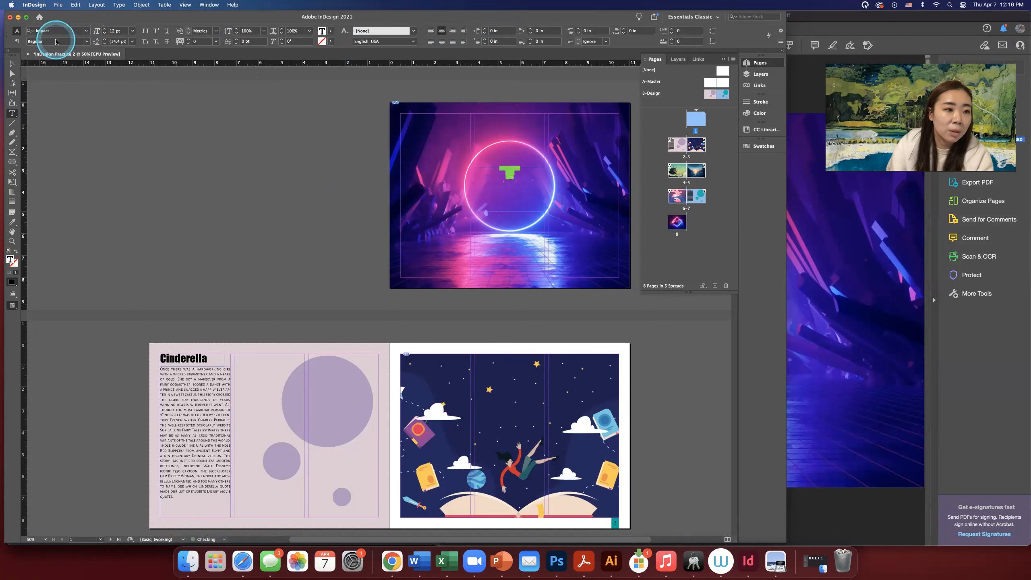
pyautogui.click(132, 31)
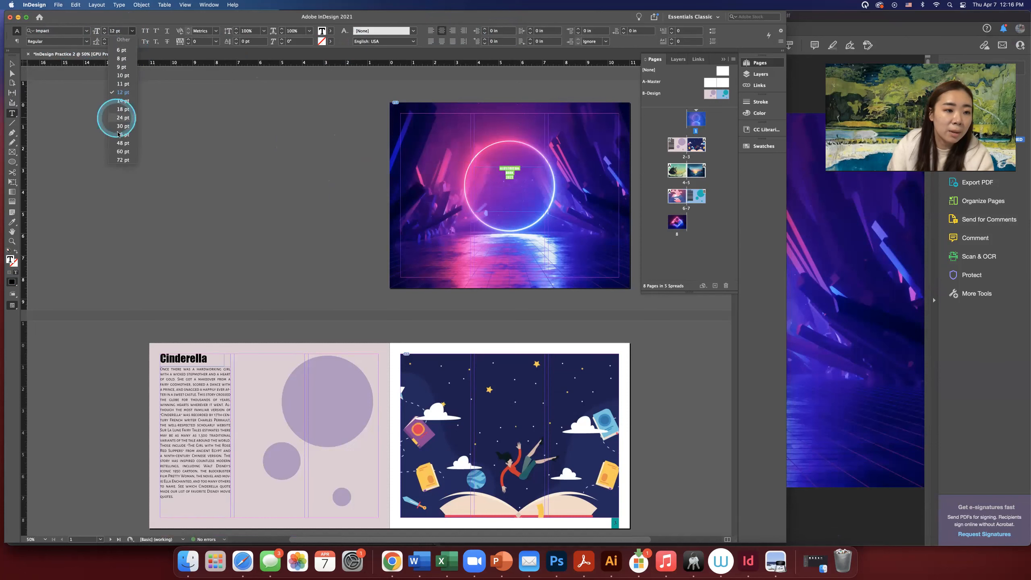
pyautogui.click(123, 152)
pyautogui.click(132, 31)
pyautogui.click(123, 134)
# - Position the cover title in the middle of the glowing circle on page 1
pyautogui.click(12, 64)
pyautogui.moveTo(510, 183); pyautogui.dragTo(510, 187)
pyautogui.click(285, 170)
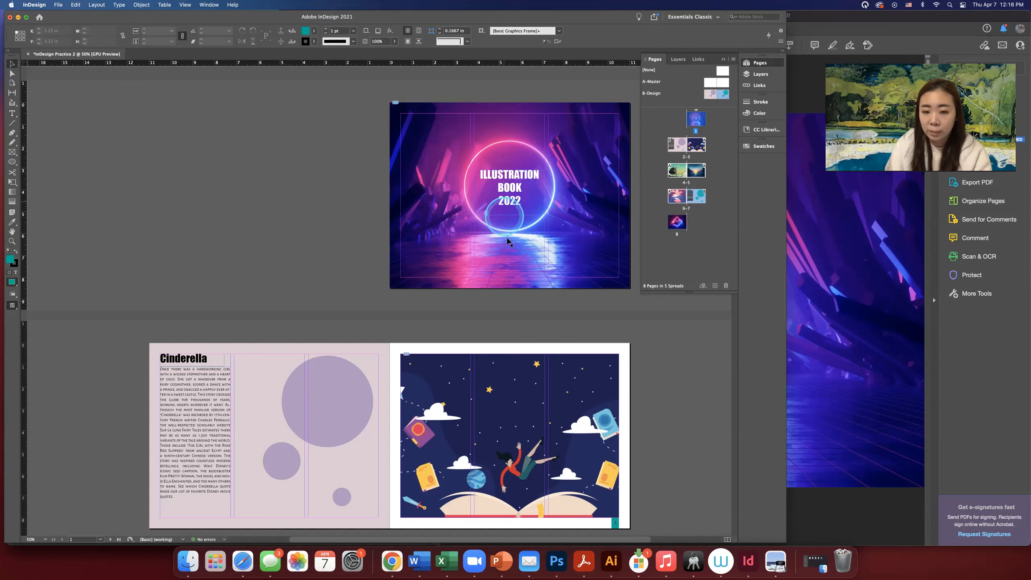
# - Draw a text frame within the neon diamond on page 8 and enter "SEE YOU SOON!" in it
pyautogui.scroll(-5, 508, 239)
pyautogui.scroll(-10, 509, 239)
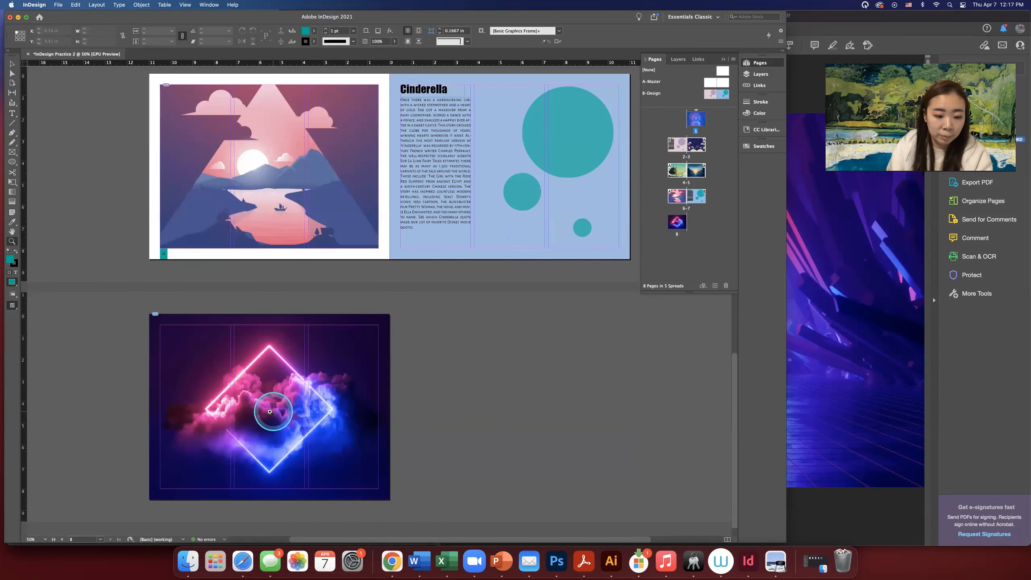
pyautogui.press('z')
pyautogui.click(273, 412)
pyautogui.click(405, 368)
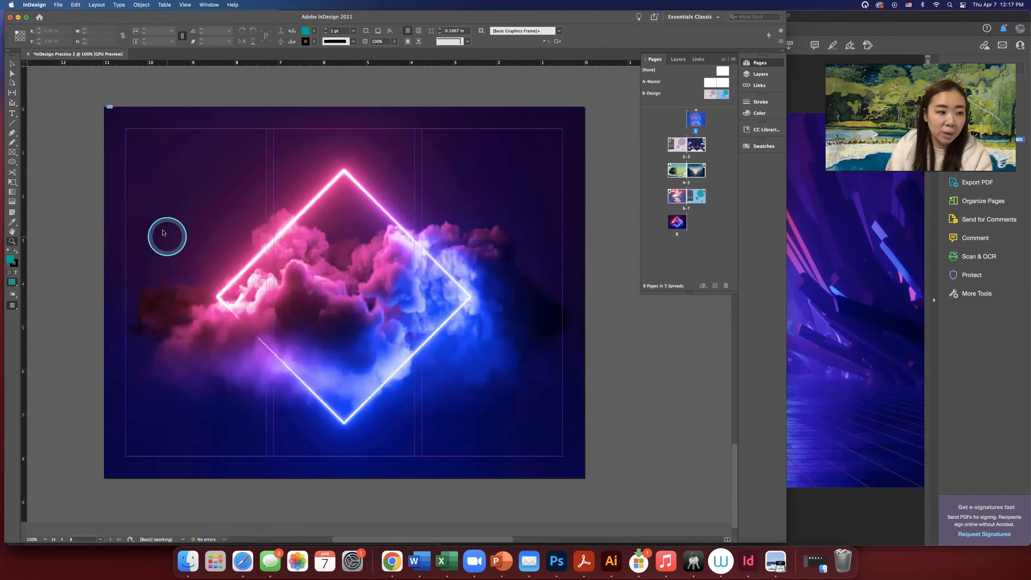
pyautogui.click(11, 113)
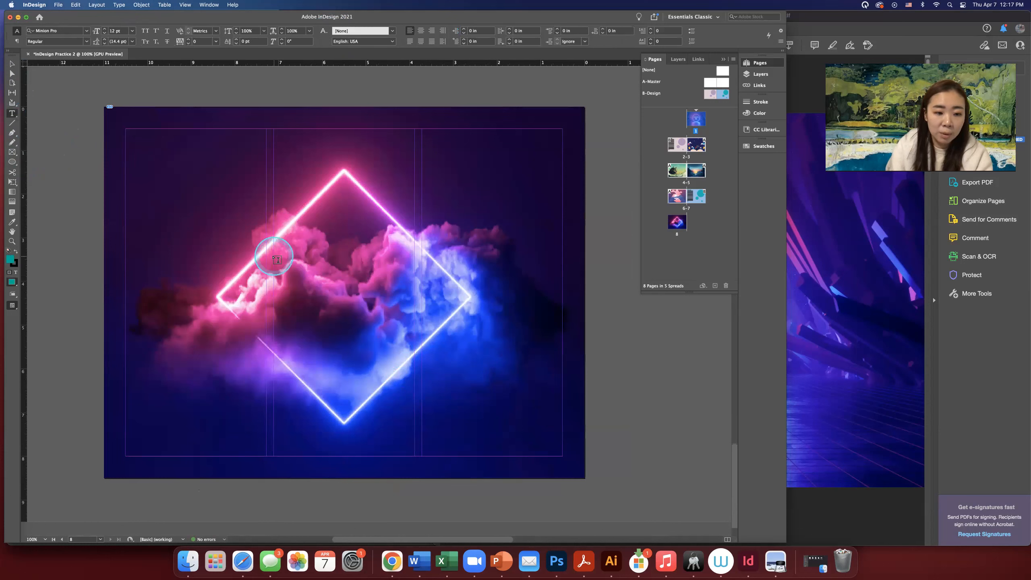
pyautogui.moveTo(277, 259); pyautogui.dragTo(419, 339)
pyautogui.write('SEE YOU SOON!')
# - Set the whole SEE YOU SOON! text on page 8 in the Impact font
pyautogui.press('super+a')
pyautogui.click(56, 31)
pyautogui.write('Impact')
pyautogui.press('Return')
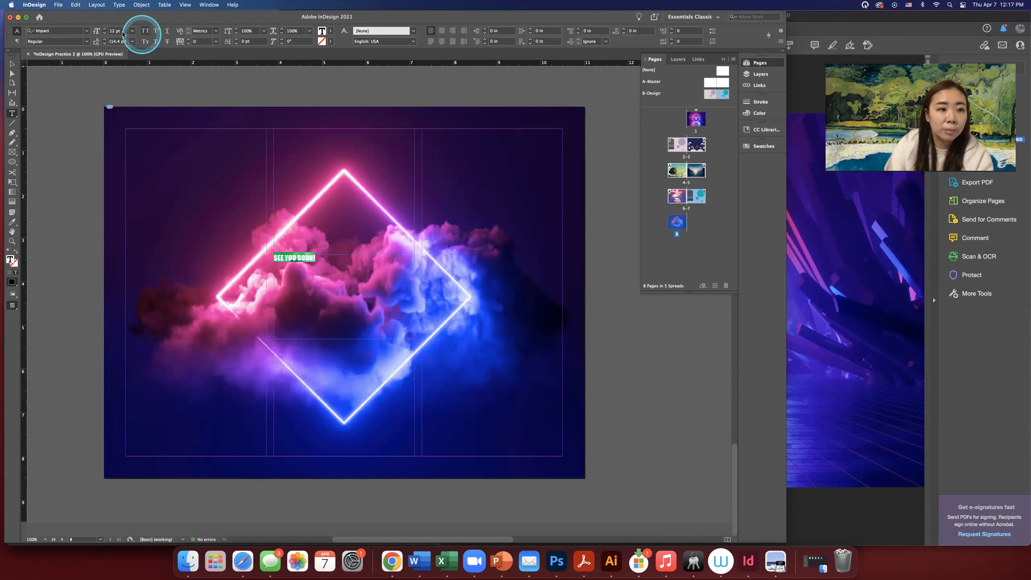
# - Center the SEE YOU SOON! text on page 8, set it to 36 pt and color it Paper
pyautogui.click(442, 31)
pyautogui.click(132, 31)
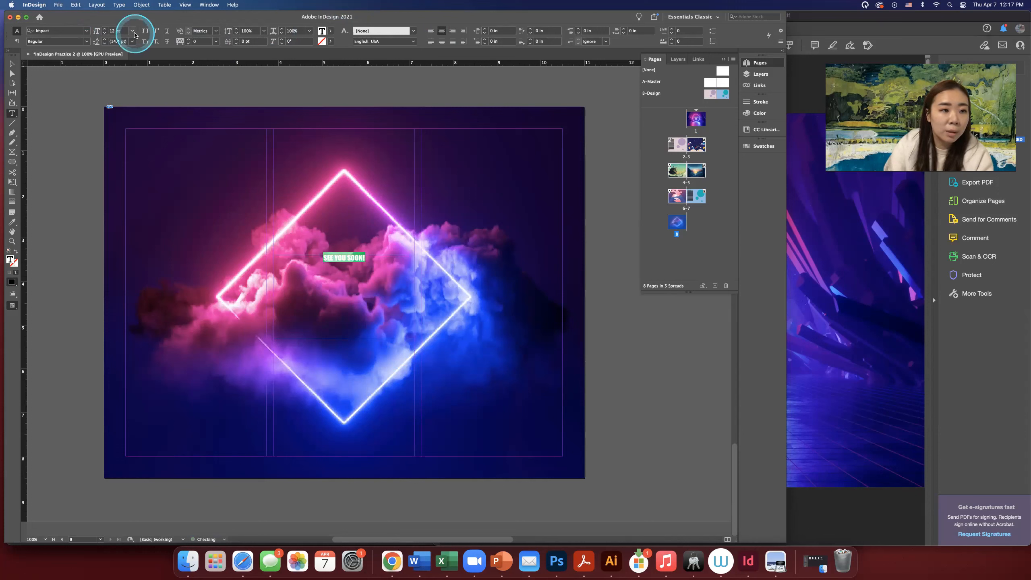
pyautogui.click(123, 138)
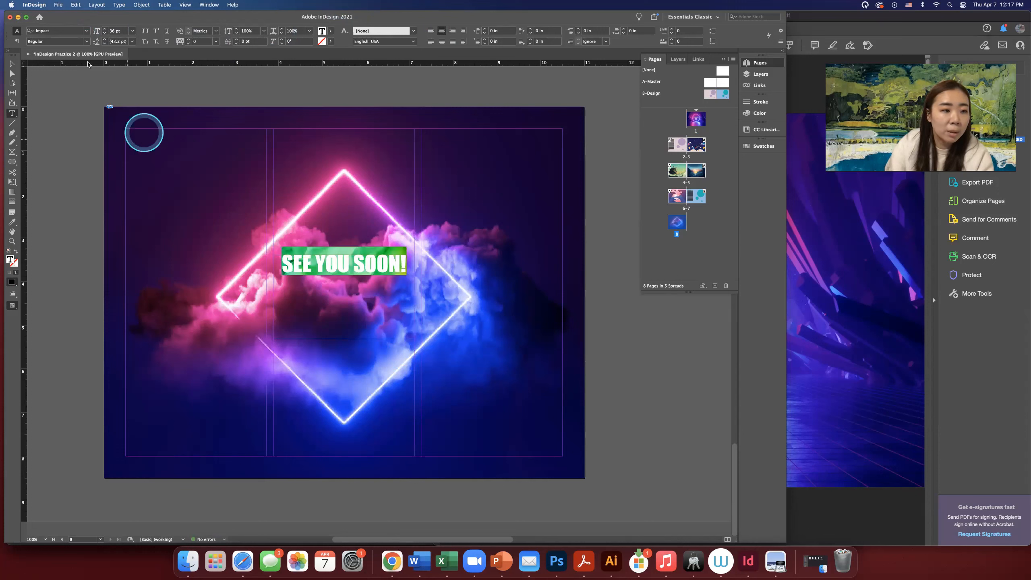
pyautogui.click(328, 34)
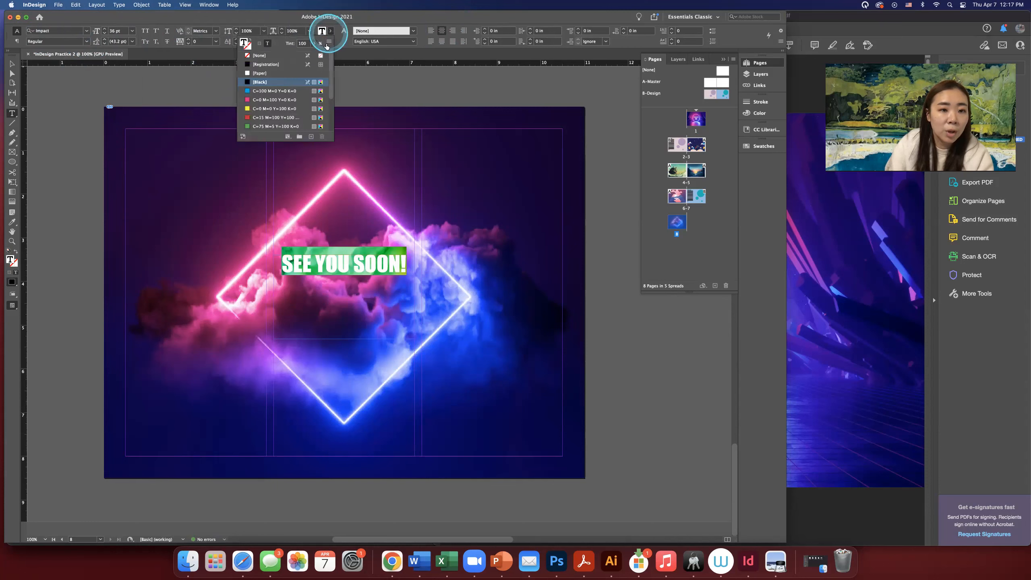
pyautogui.click(262, 73)
# - Move the SEE YOU SOON! text frame down to the middle of the neon diamond on page 8 and deselect it
pyautogui.click(12, 64)
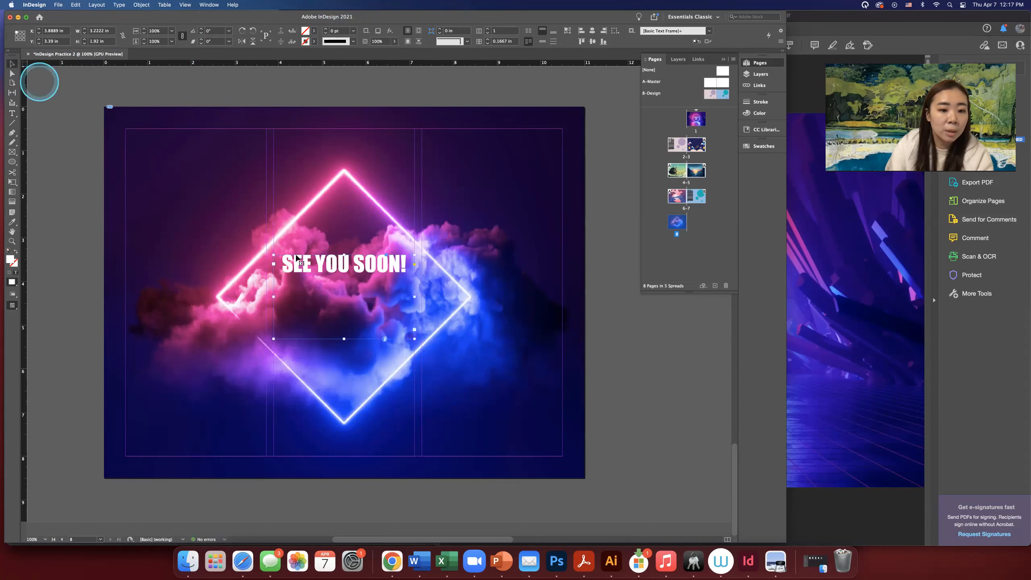
pyautogui.moveTo(344, 255); pyautogui.dragTo(344, 290)
pyautogui.click(635, 376)
# - Review all spreads of the book at 25% zoom, from the back cover to the front cover
pyautogui.press('z')
pyautogui.keyDown('alt'); pyautogui.click(398, 350); pyautogui.keyUp('alt')
pyautogui.keyDown('alt'); pyautogui.click(398, 350); pyautogui.keyUp('alt')
pyautogui.keyDown('alt'); pyautogui.click(398, 350); pyautogui.keyUp('alt')
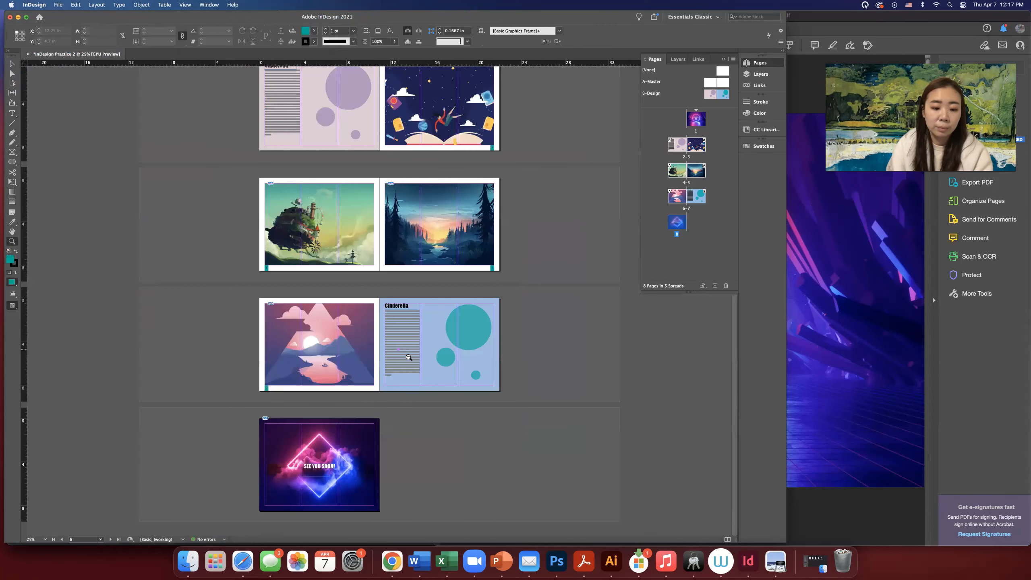
pyautogui.keyDown('alt'); pyautogui.click(400, 350); pyautogui.keyUp('alt')
pyautogui.click(413, 342)
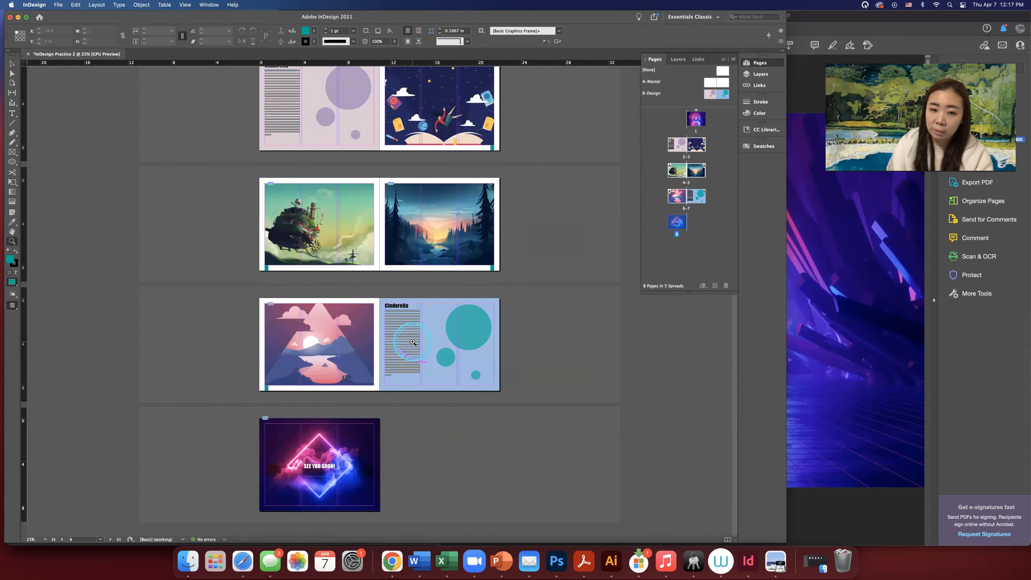
pyautogui.scroll(5, 414, 325)
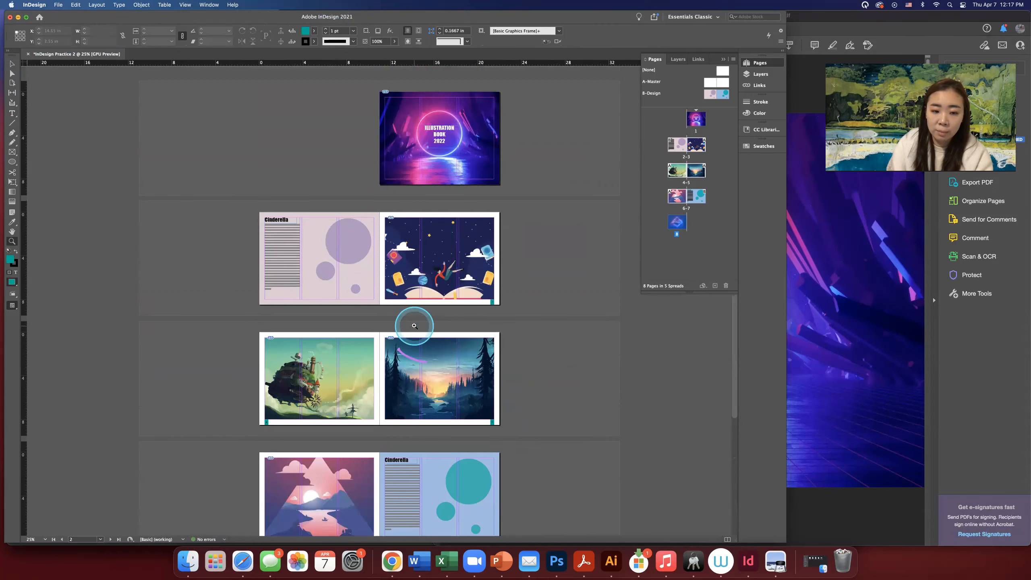
pyautogui.scroll(-5, 414, 326)
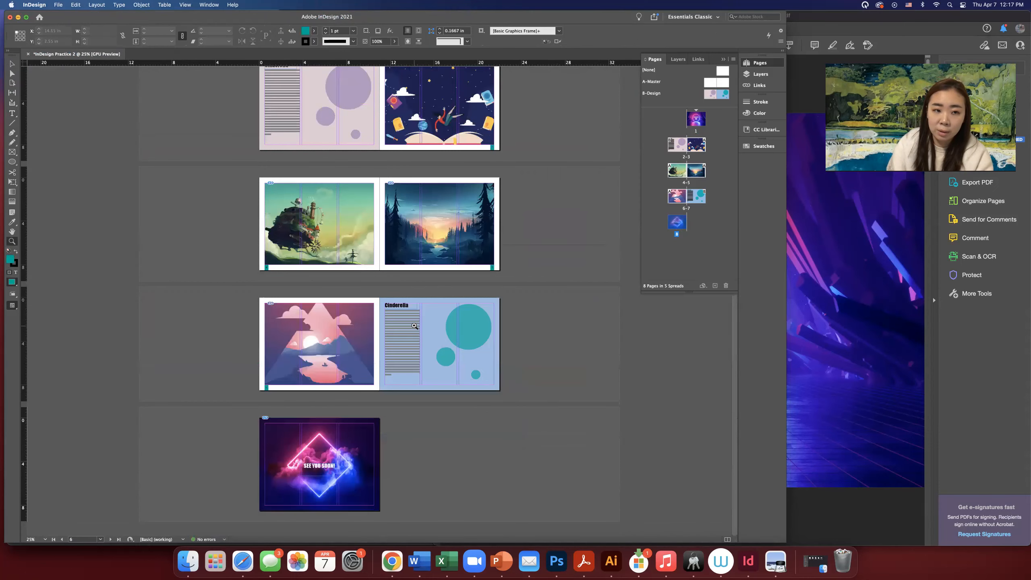
pyautogui.scroll(5, 414, 326)
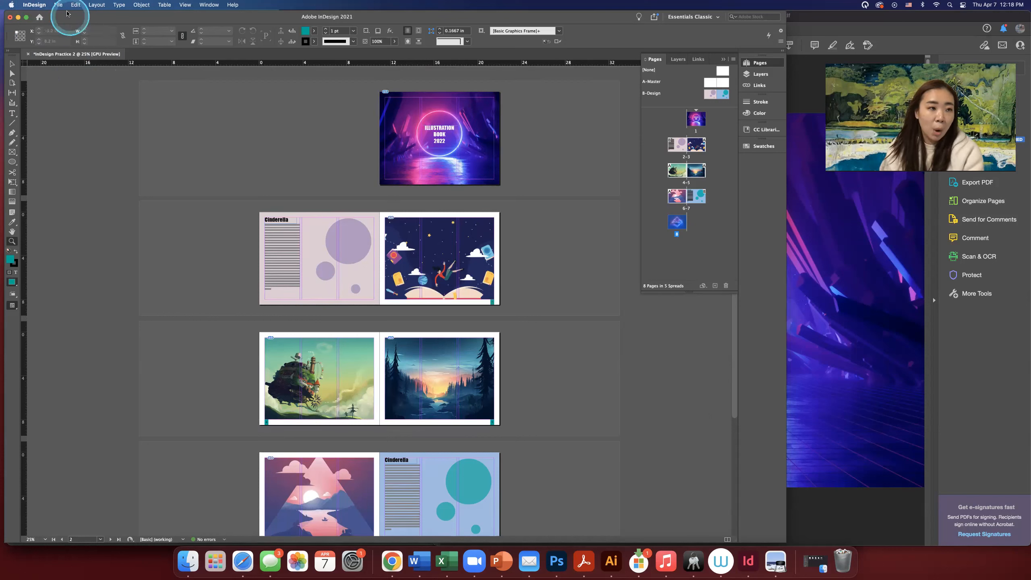
# - Package the publication, saving the document first as InDesign Practice 2-2 on the Desktop
pyautogui.click(58, 5)
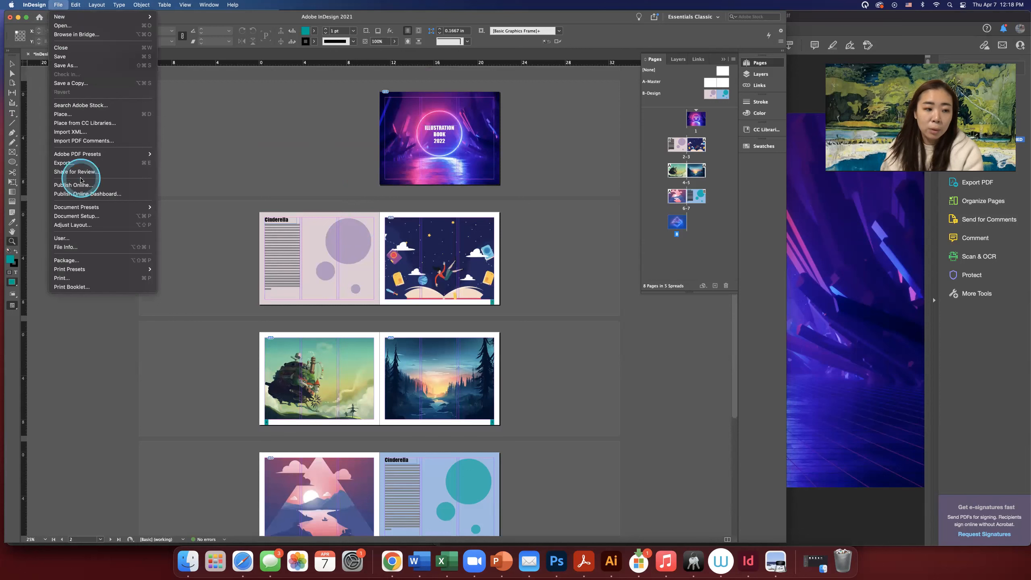
pyautogui.click(65, 261)
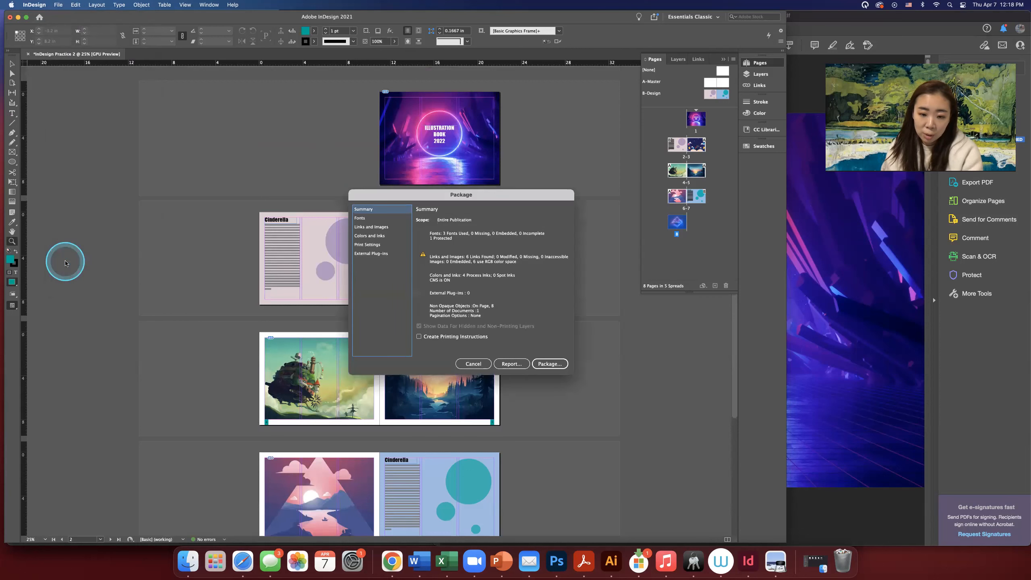
pyautogui.click(545, 365)
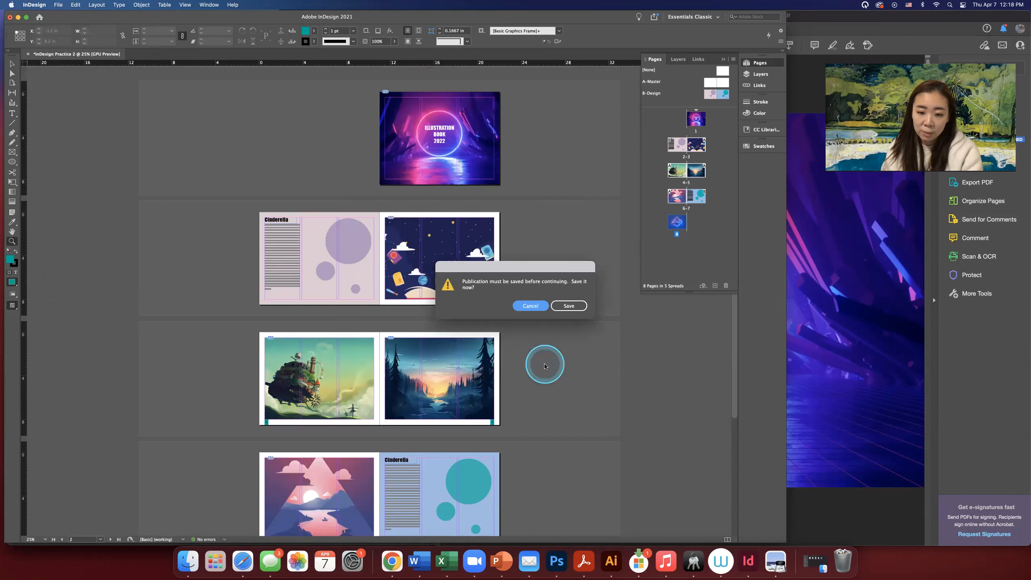
pyautogui.click(569, 306)
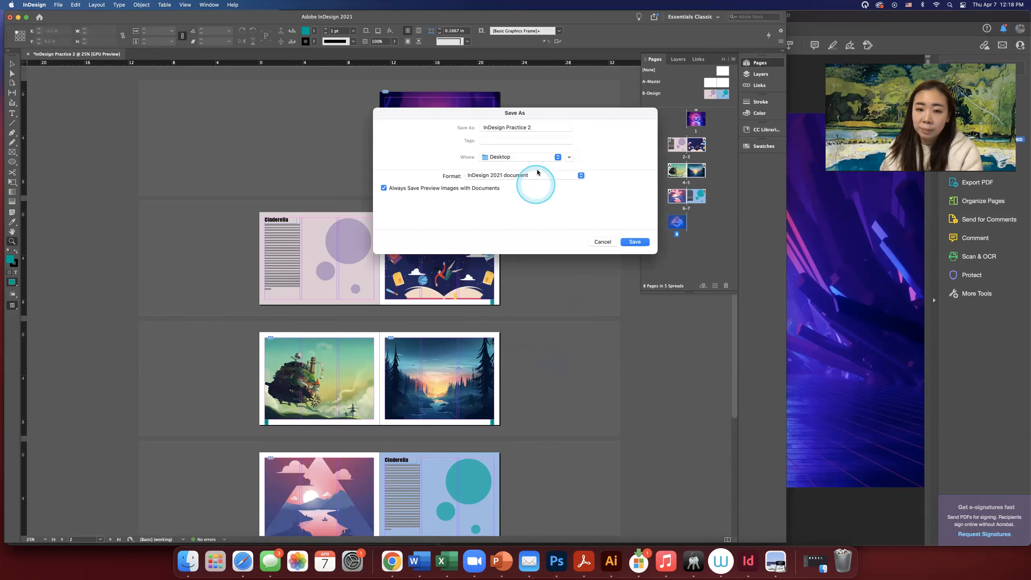
pyautogui.click(539, 128)
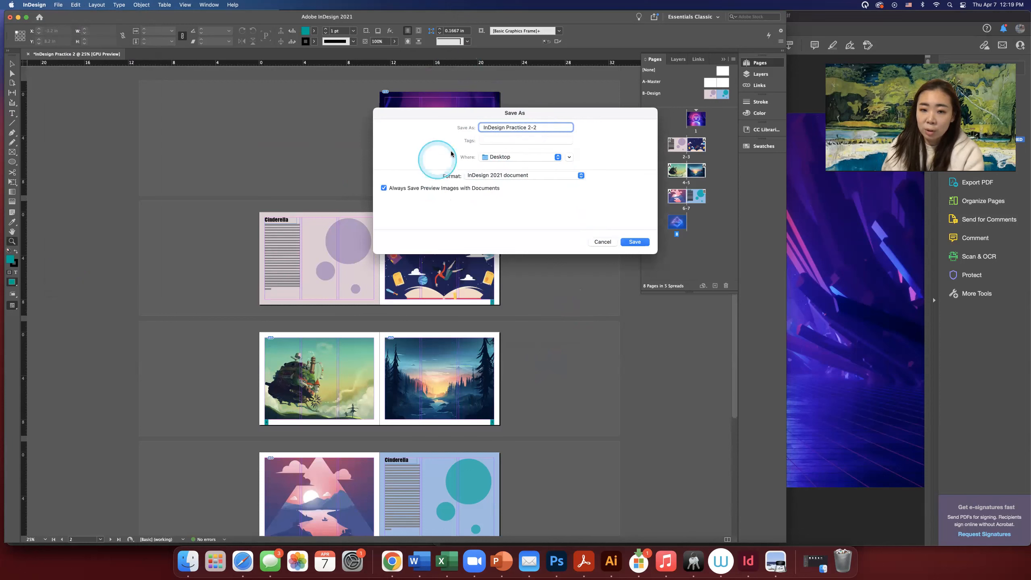
pyautogui.click(635, 243)
pyautogui.click(631, 266)
pyautogui.click(579, 333)
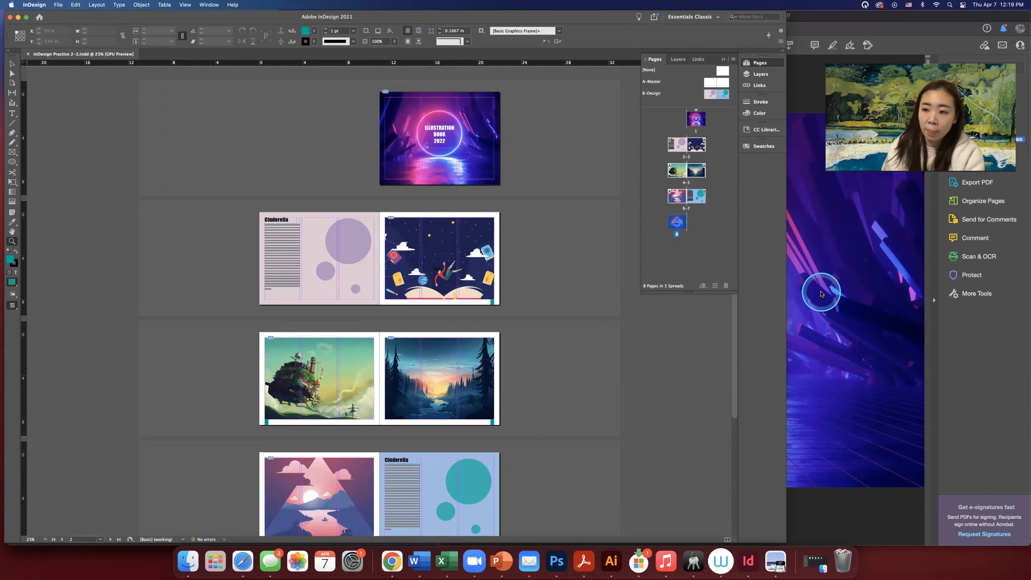
# - Switch to Finder and open the InDesign Workshop _ Illustration Book package folder inside Art 167 InDesign Practice
pyautogui.click(188, 561)
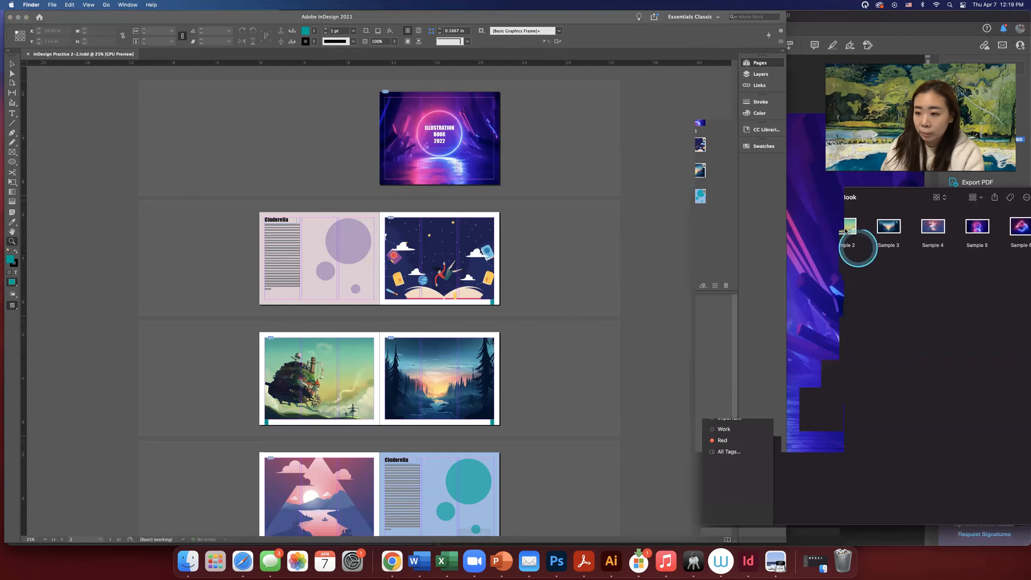
pyautogui.moveTo(895, 198); pyautogui.dragTo(762, 149)
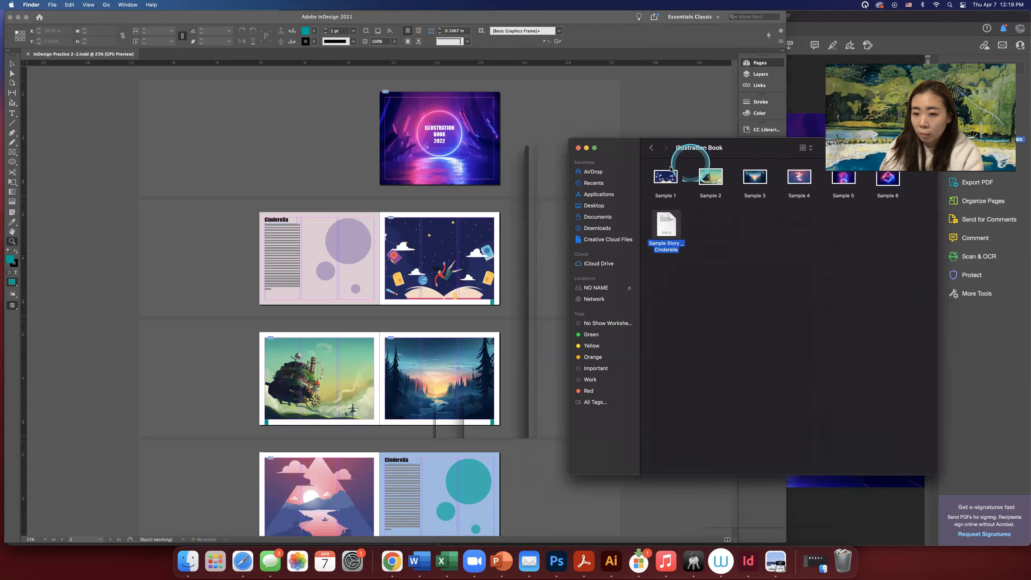
pyautogui.click(653, 149)
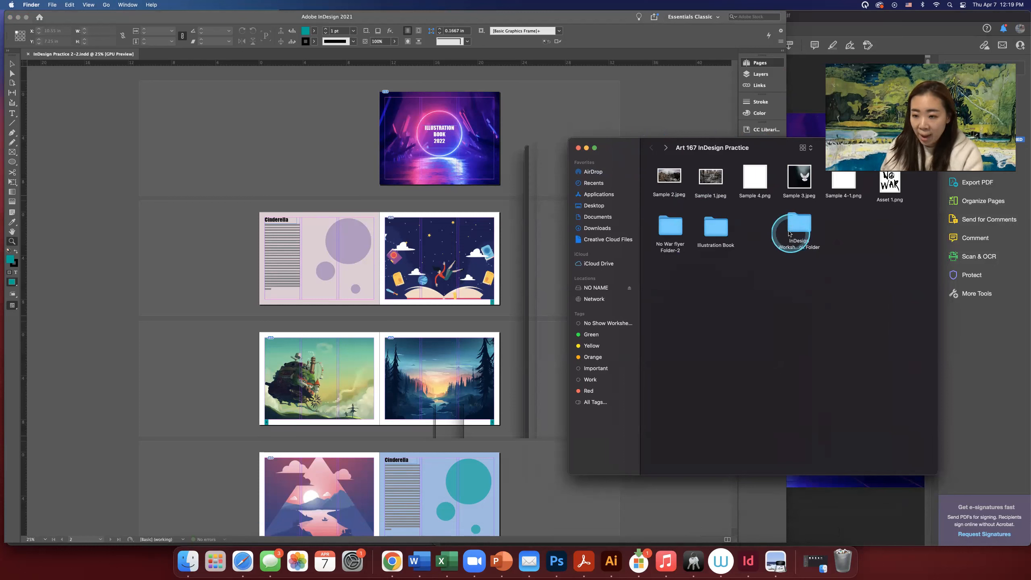
pyautogui.doubleClick(800, 227)
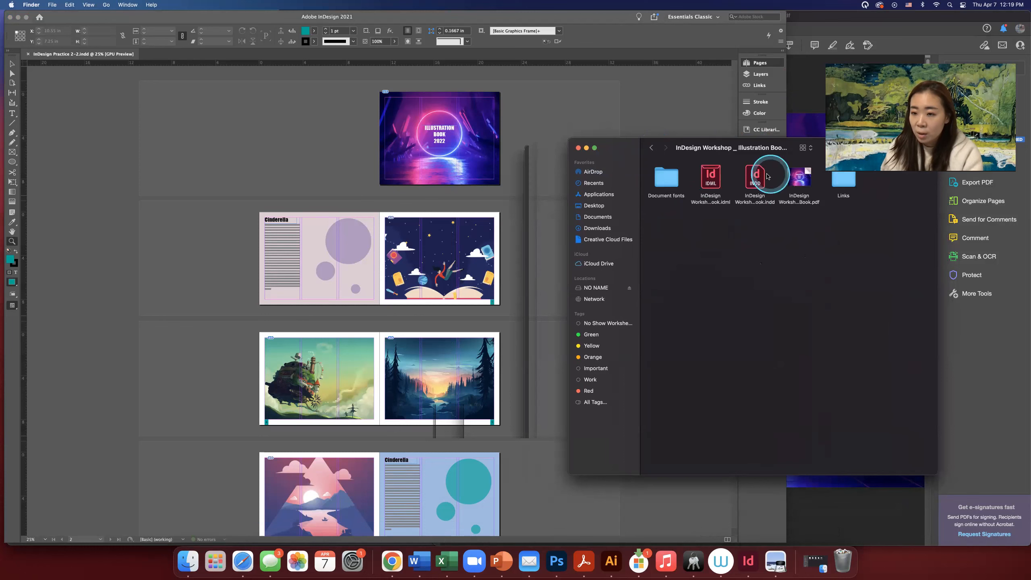
# - Examine the sample package's files and preview InDesign Workshop _ Illustration Book.pdf
pyautogui.click(810, 199)
pyautogui.press('space')
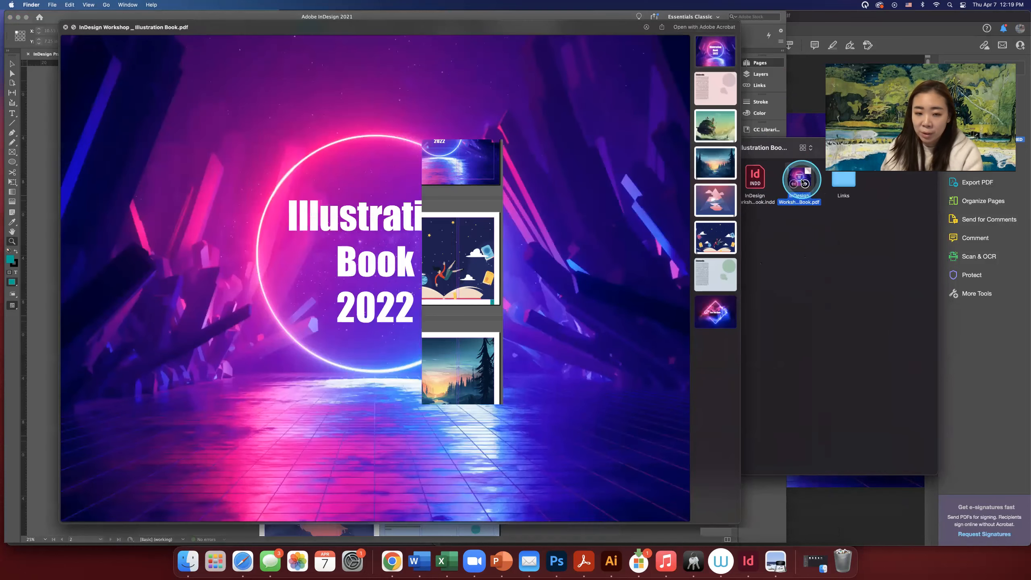
pyautogui.press('space')
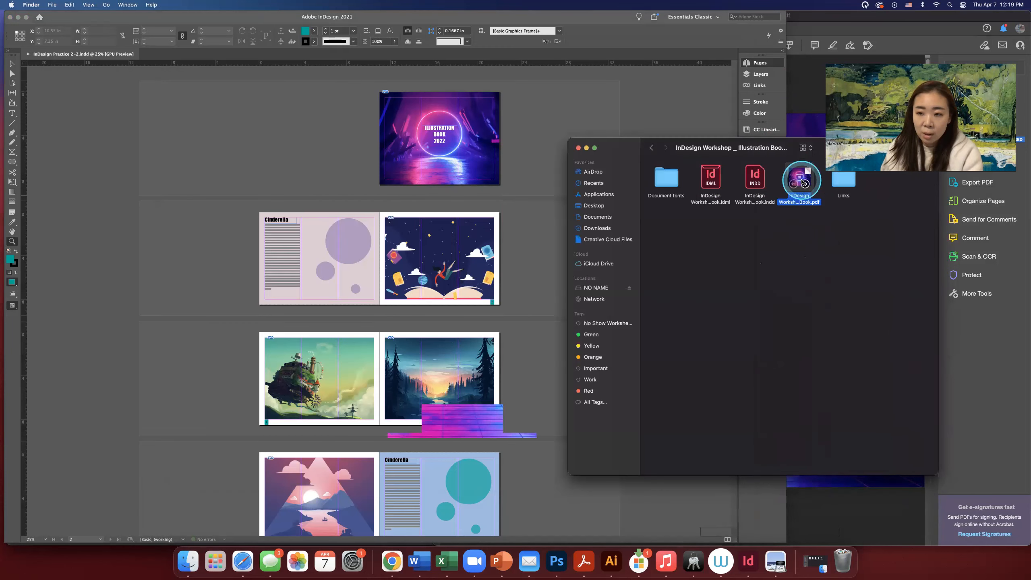
pyautogui.press('space')
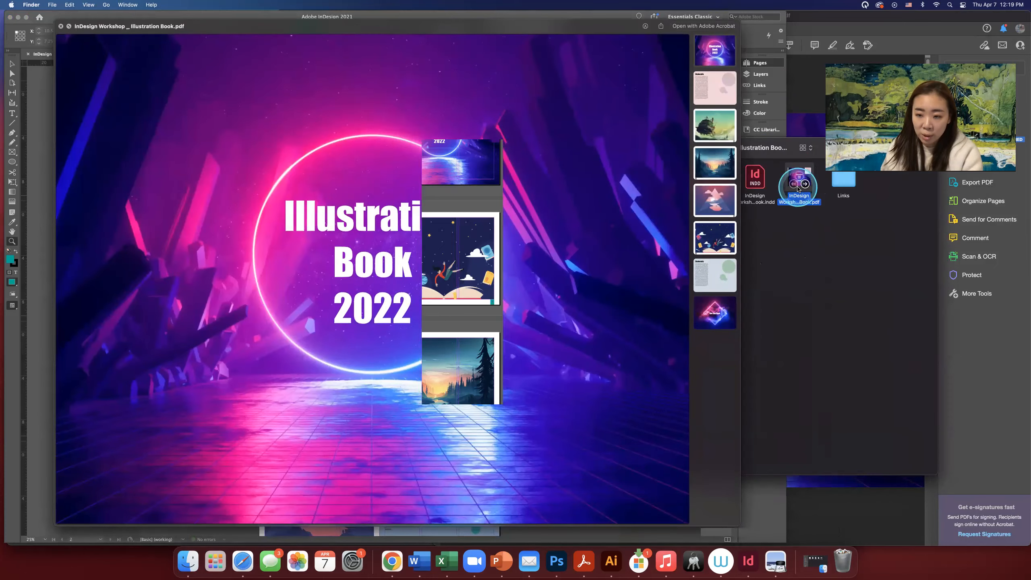
pyautogui.press('space')
pyautogui.press('space')
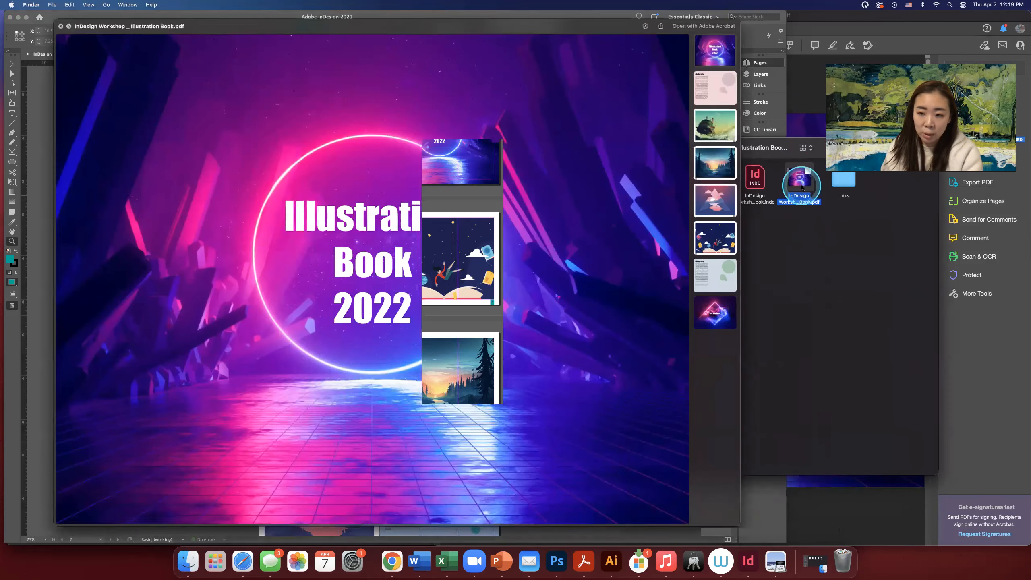
pyautogui.press('space')
pyautogui.click(744, 179)
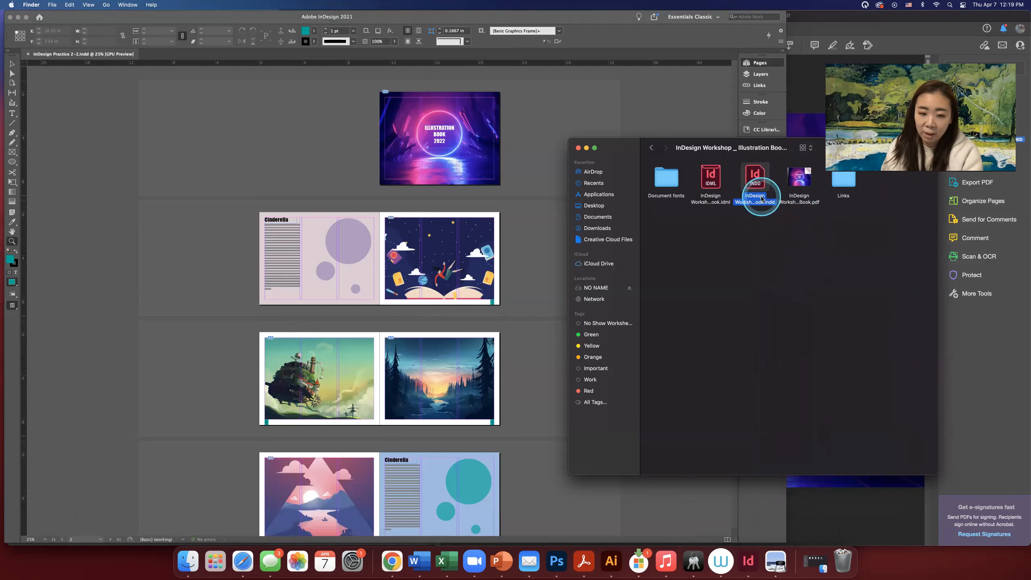
pyautogui.click(797, 178)
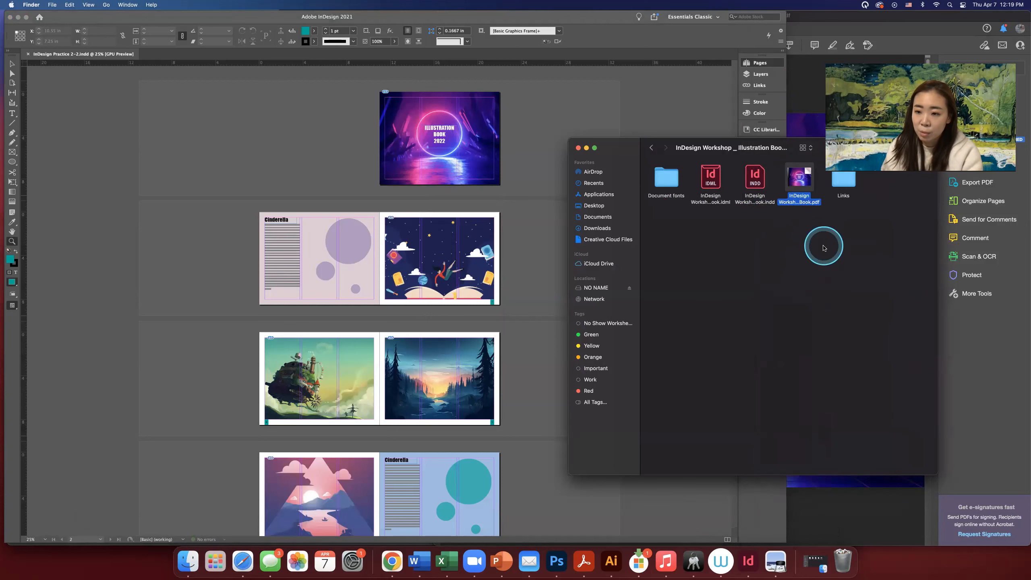
pyautogui.press('space')
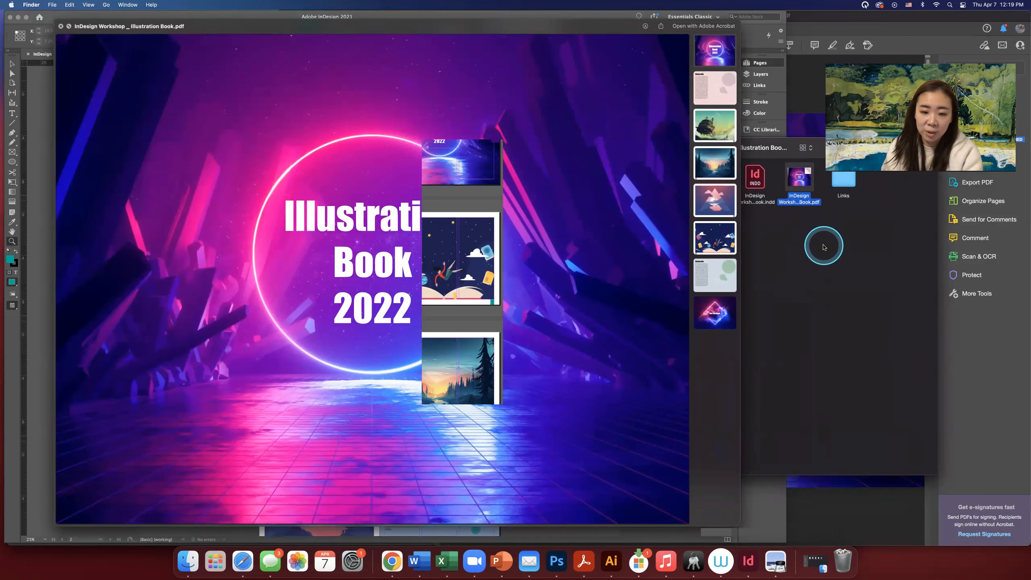
pyautogui.click(824, 247)
pyautogui.moveTo(655, 138); pyautogui.dragTo(711, 191)
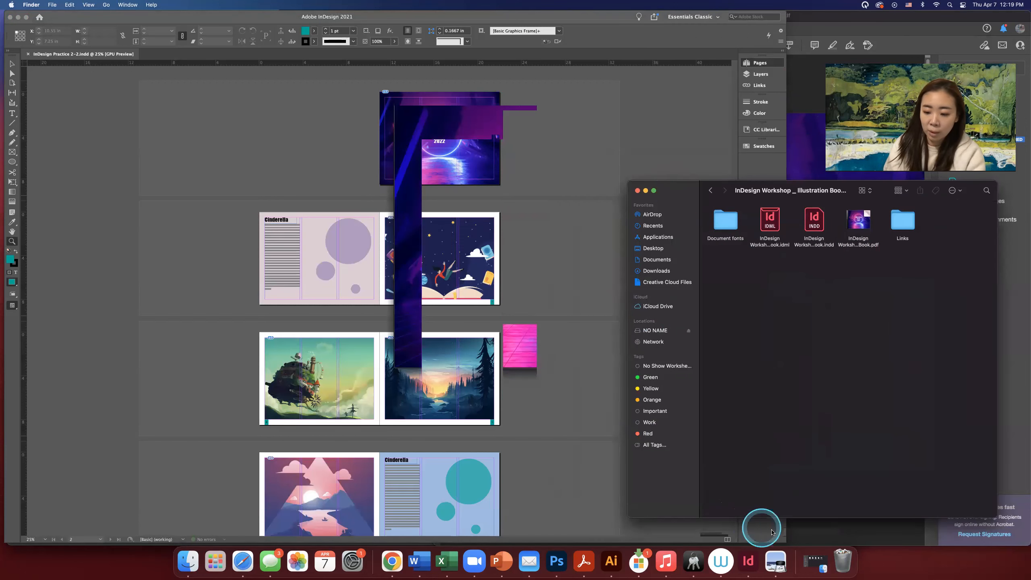